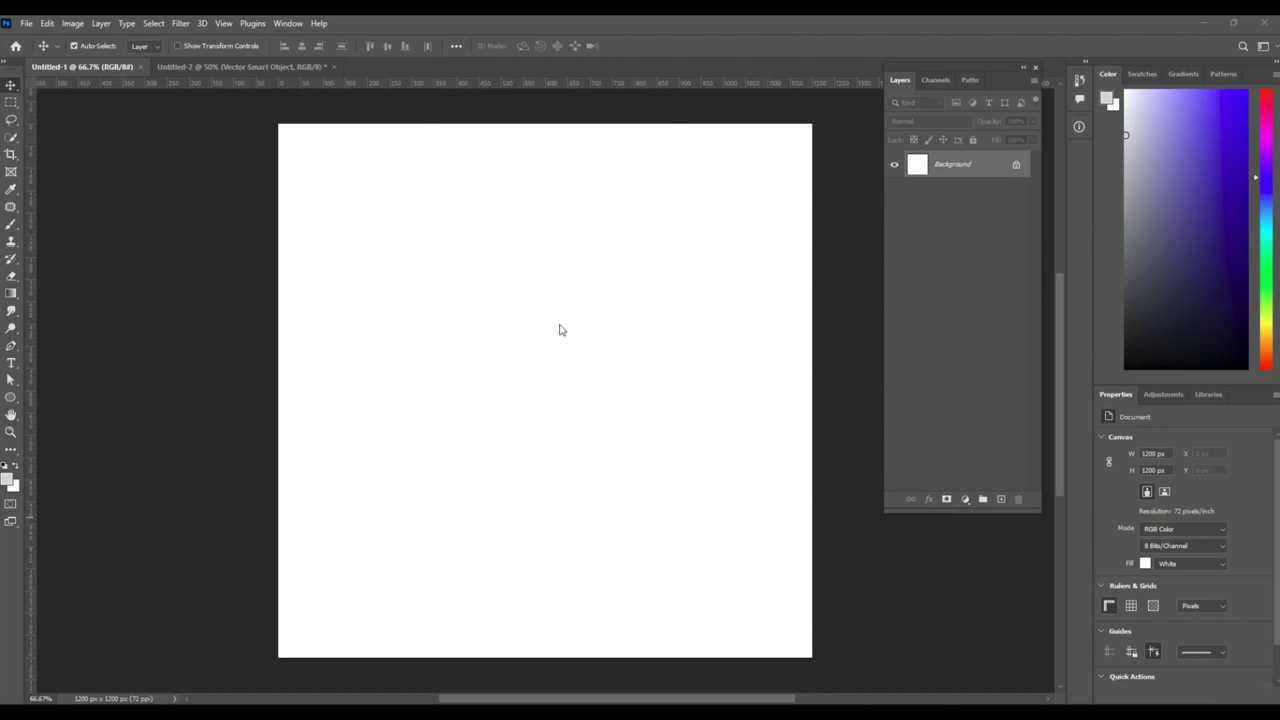
Dismiss the New document dialog and open Image Size showing the 1200 × 1200 px, 72 ppi canvas
{"action": "left_click", "coordinate": [26, 22]}
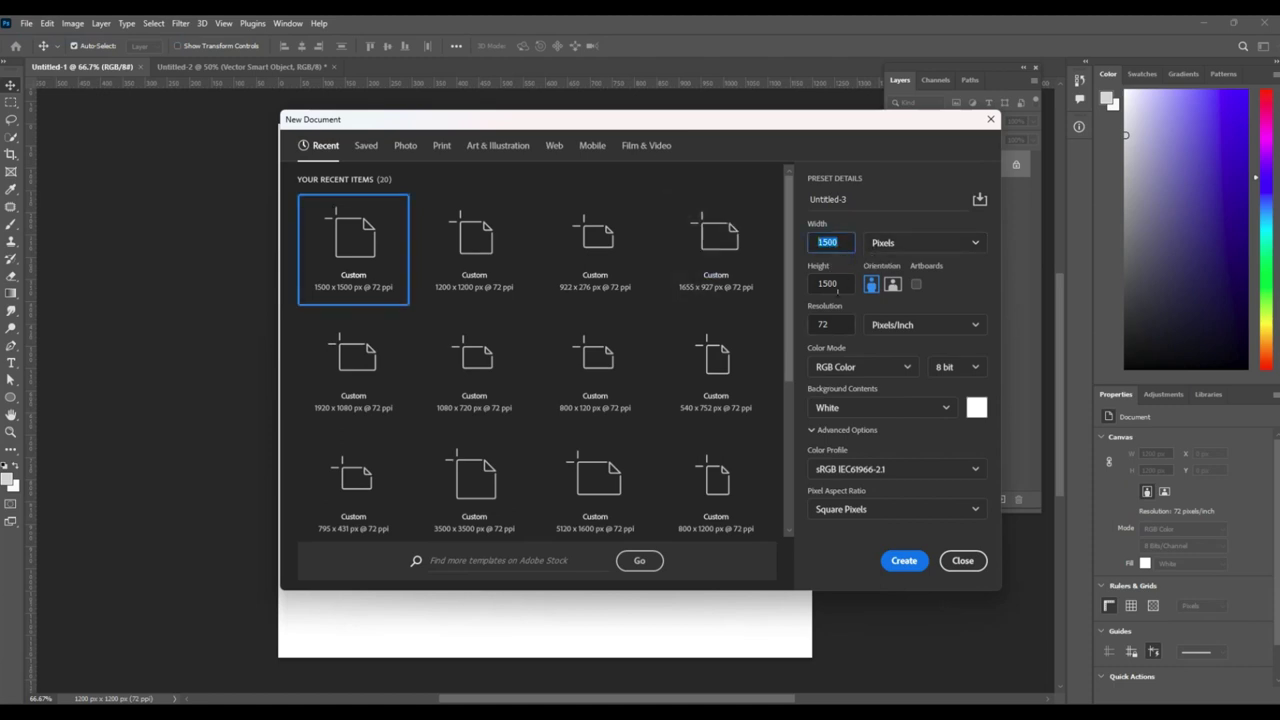
{"action": "left_click", "coordinate": [962, 560]}
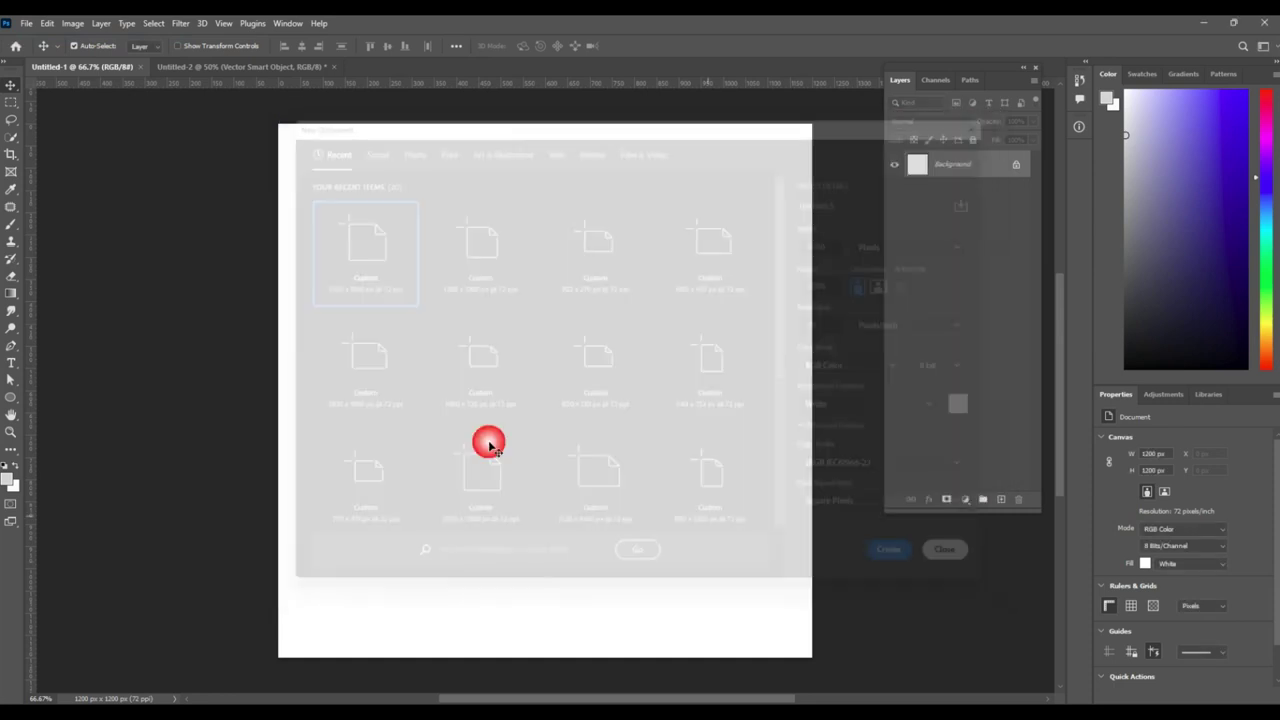
{"action": "key", "text": "ctrl+alt+i"}
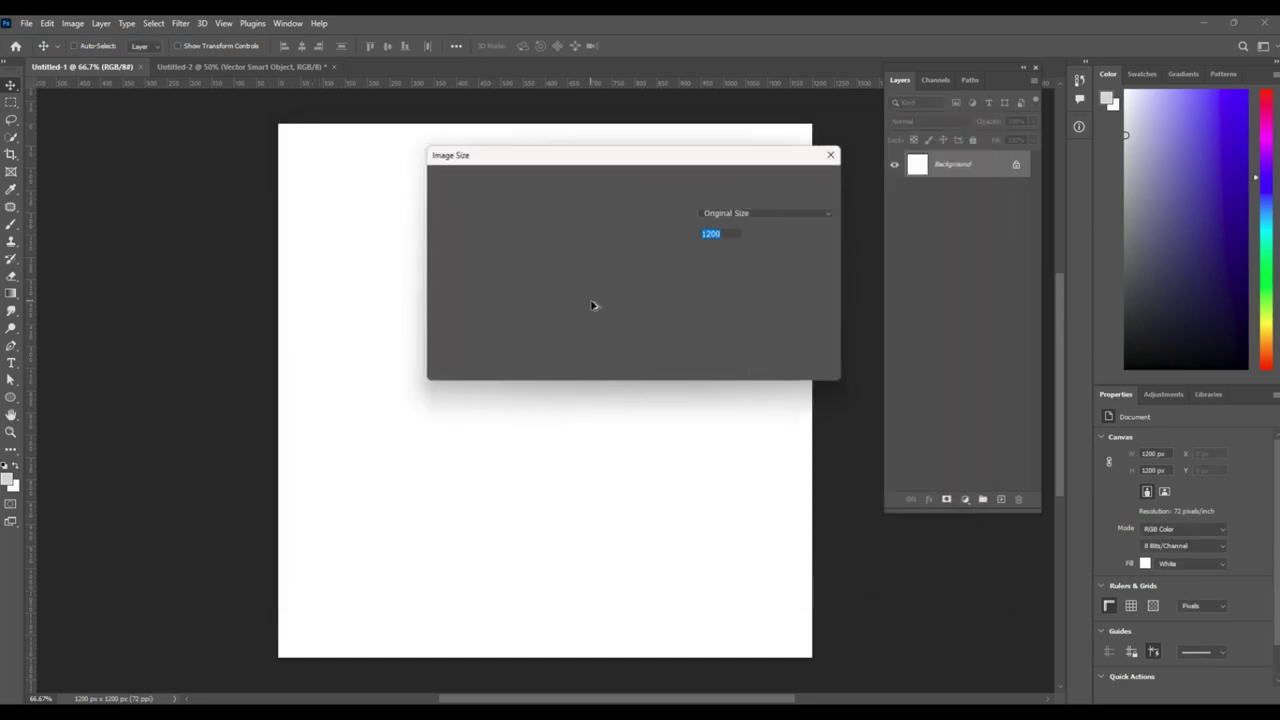
{"action": "key", "text": "Escape"}
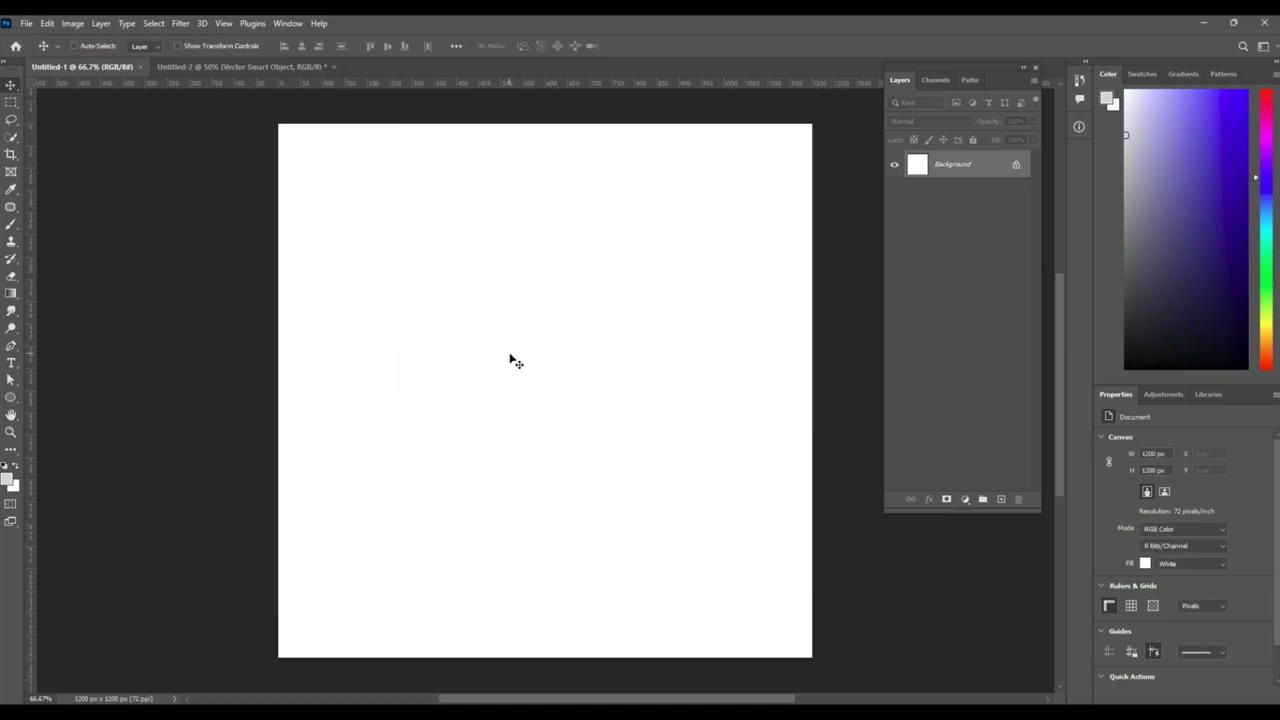
{"action": "key", "text": "ctrl+alt+i"}
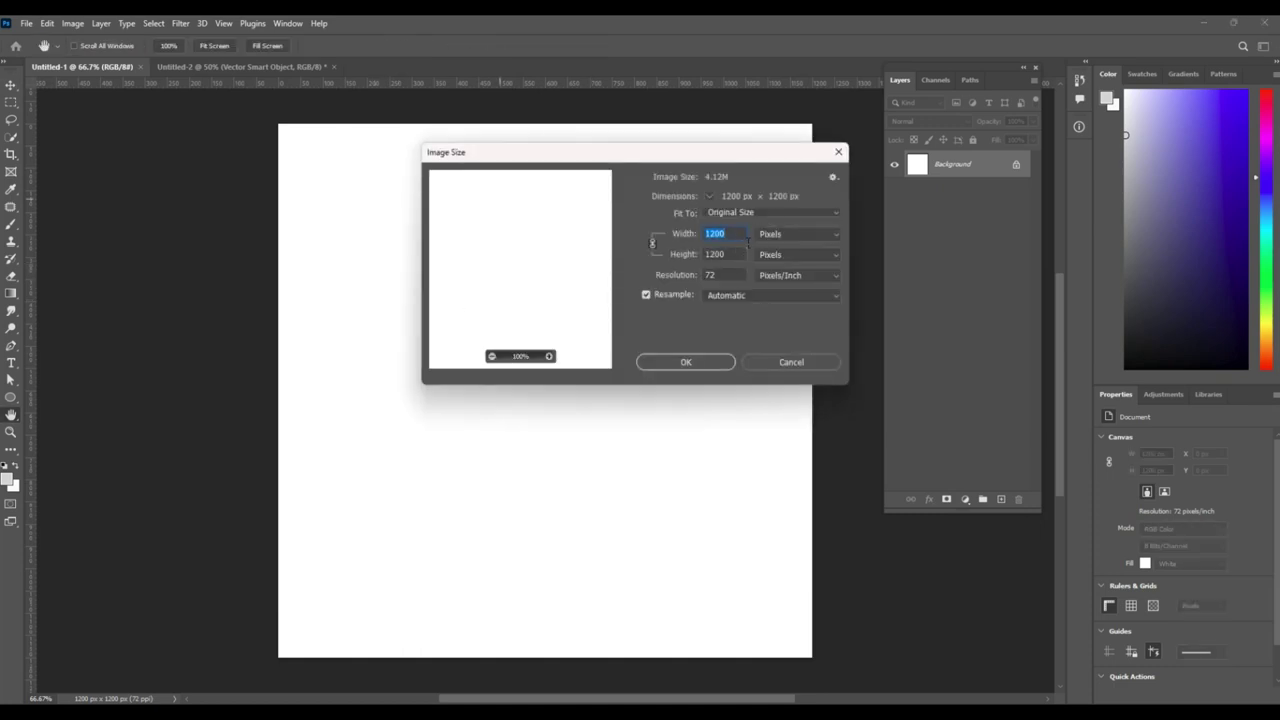
Copy the orange pencil layer from Untitled-2 into the blank Untitled-1 canvas
{"action": "left_click", "coordinate": [780, 362]}
{"action": "left_click", "coordinate": [214, 67]}
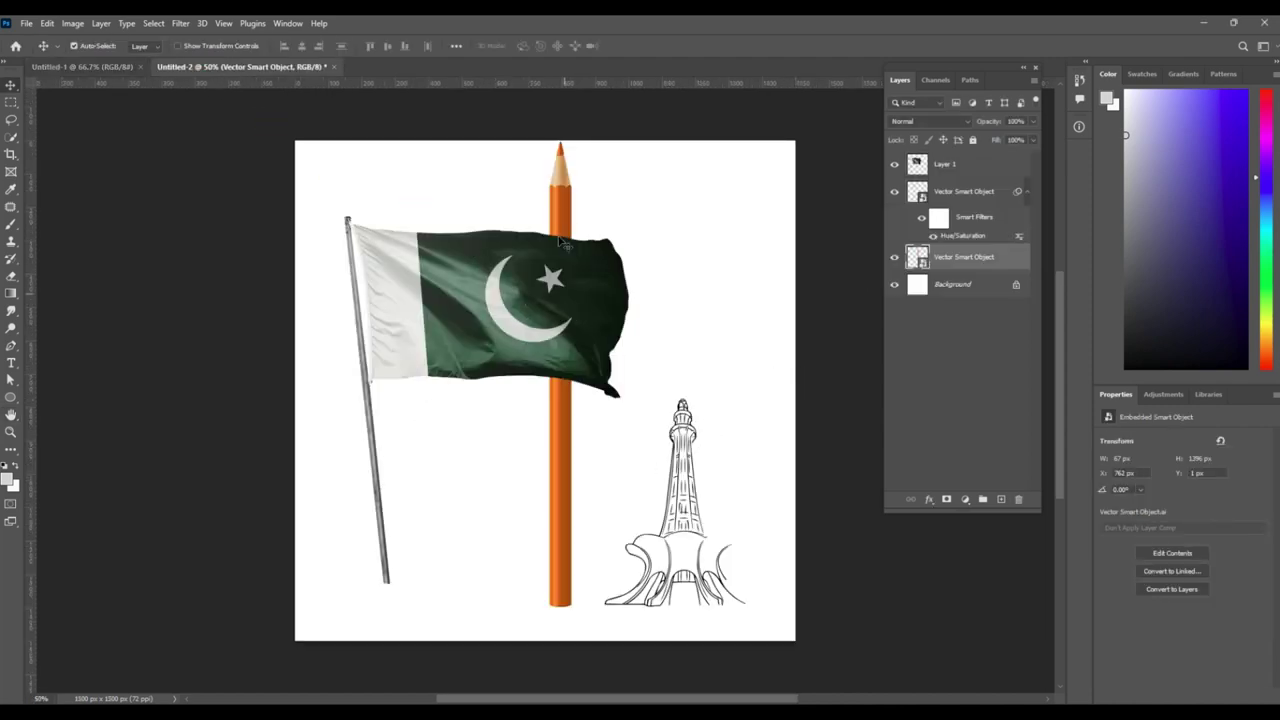
{"action": "left_click", "coordinate": [557, 201]}
{"action": "mouse_move", "coordinate": [563, 198]}
{"action": "left_mouse_down"}
{"action": "mouse_move", "coordinate": [95, 55]}
{"action": "mouse_move", "coordinate": [537, 349]}
{"action": "left_mouse_up"}
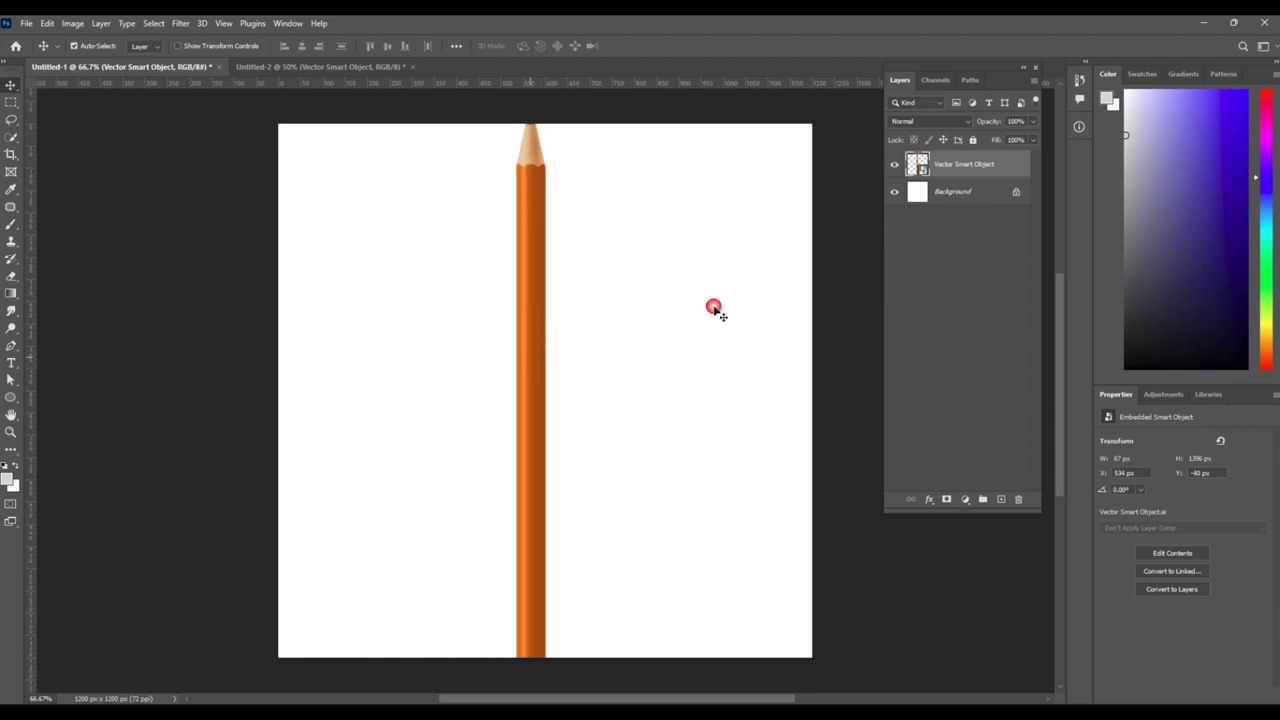
Scale the pencil to about 431 × 328 px and rotate it about 53° across the canvas
{"action": "right_click", "coordinate": [976, 177]}
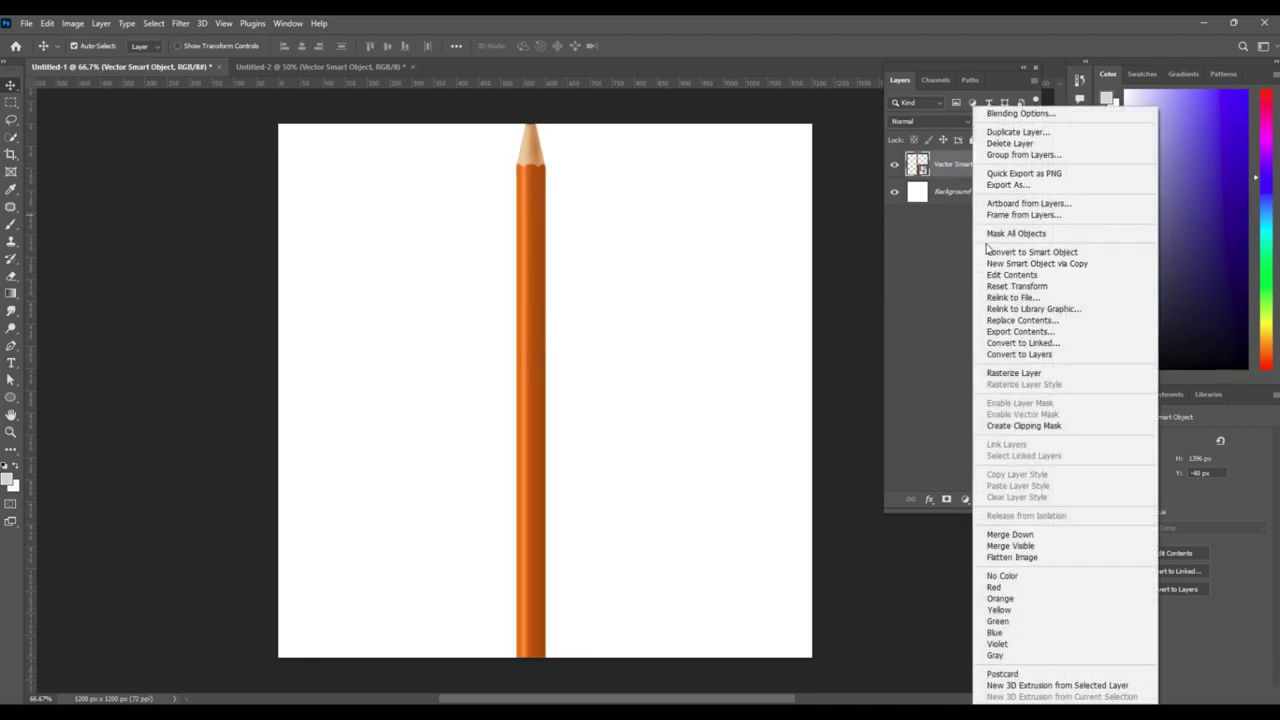
{"action": "left_click", "coordinate": [957, 262]}
{"action": "mouse_move", "coordinate": [546, 237]}
{"action": "left_mouse_down"}
{"action": "mouse_move", "coordinate": [558, 112]}
{"action": "mouse_move", "coordinate": [543, 214]}
{"action": "left_mouse_up"}
{"action": "key", "text": "ctrl+t"}
{"action": "mouse_move", "coordinate": [547, 134]}
{"action": "left_mouse_down"}
{"action": "mouse_move", "coordinate": [544, 232]}
{"action": "mouse_move", "coordinate": [516, 350]}
{"action": "mouse_move", "coordinate": [678, 404]}
{"action": "left_mouse_up"}
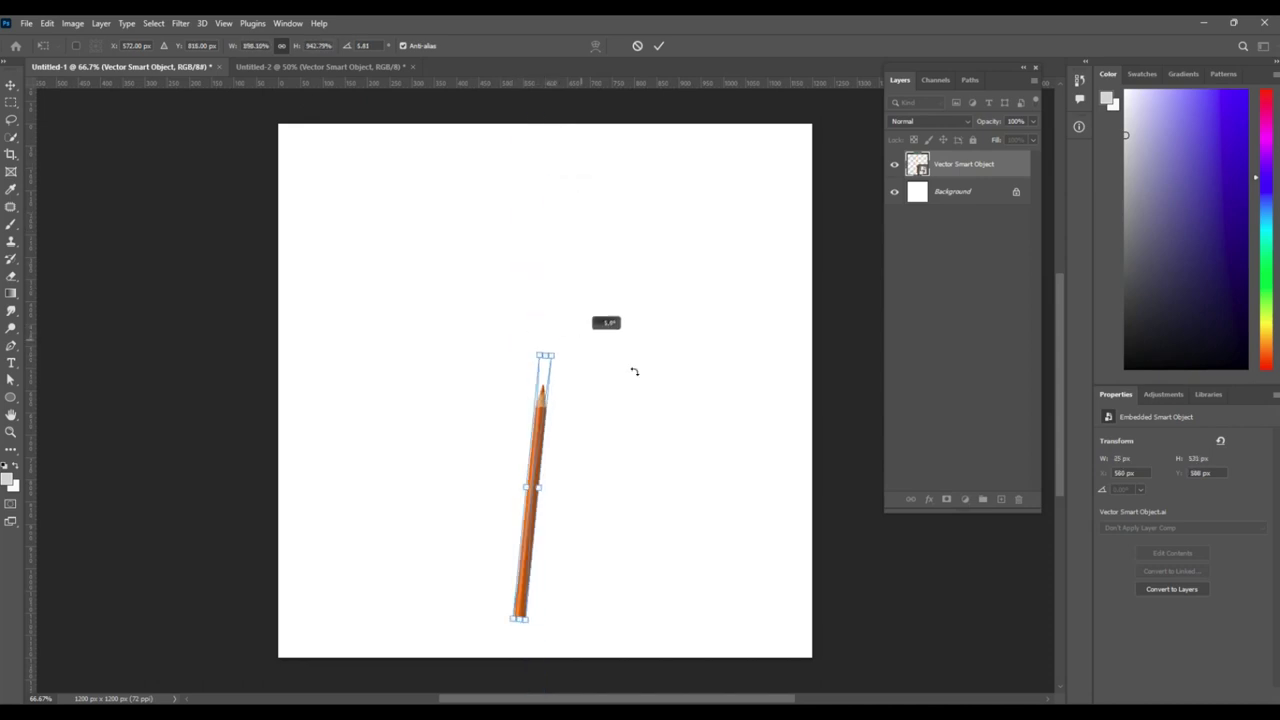
{"action": "left_click_drag", "start_coordinate": [606, 443], "coordinate": [640, 373]}
{"action": "left_click", "coordinate": [692, 427]}
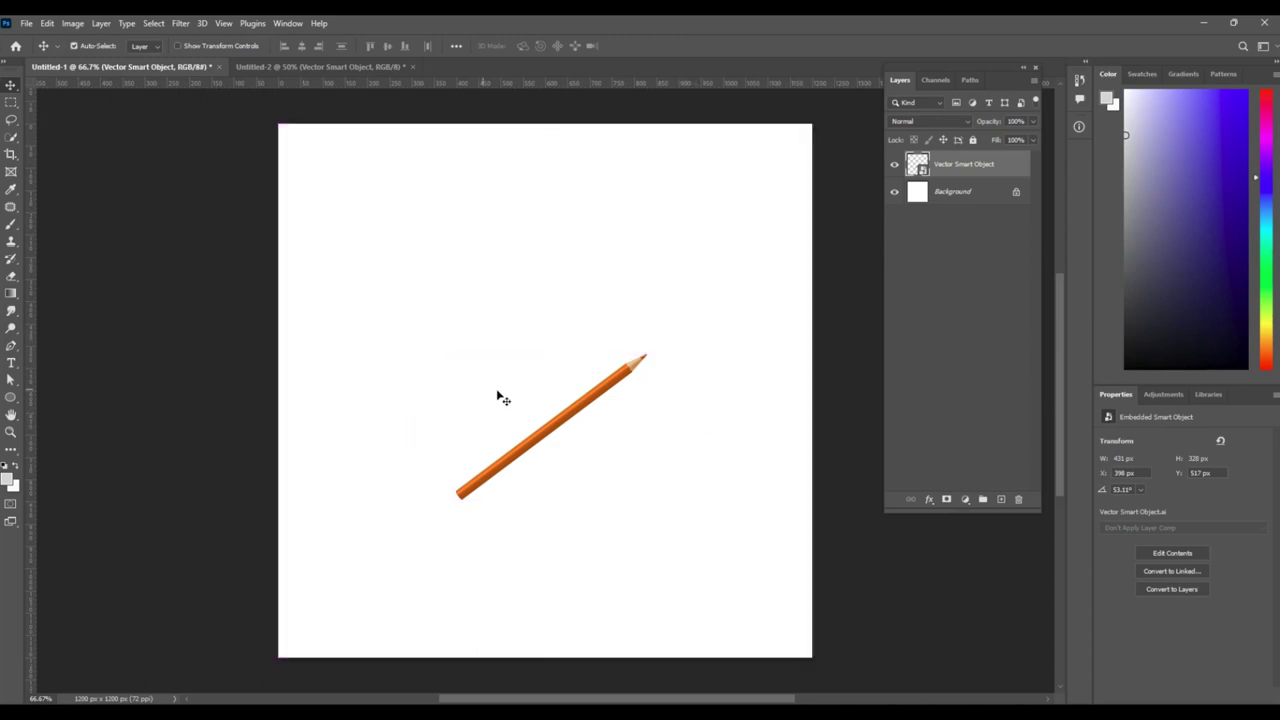
Select the Gradient Tool with the Basics Foreground to Background preset
{"action": "left_click", "coordinate": [12, 297]}
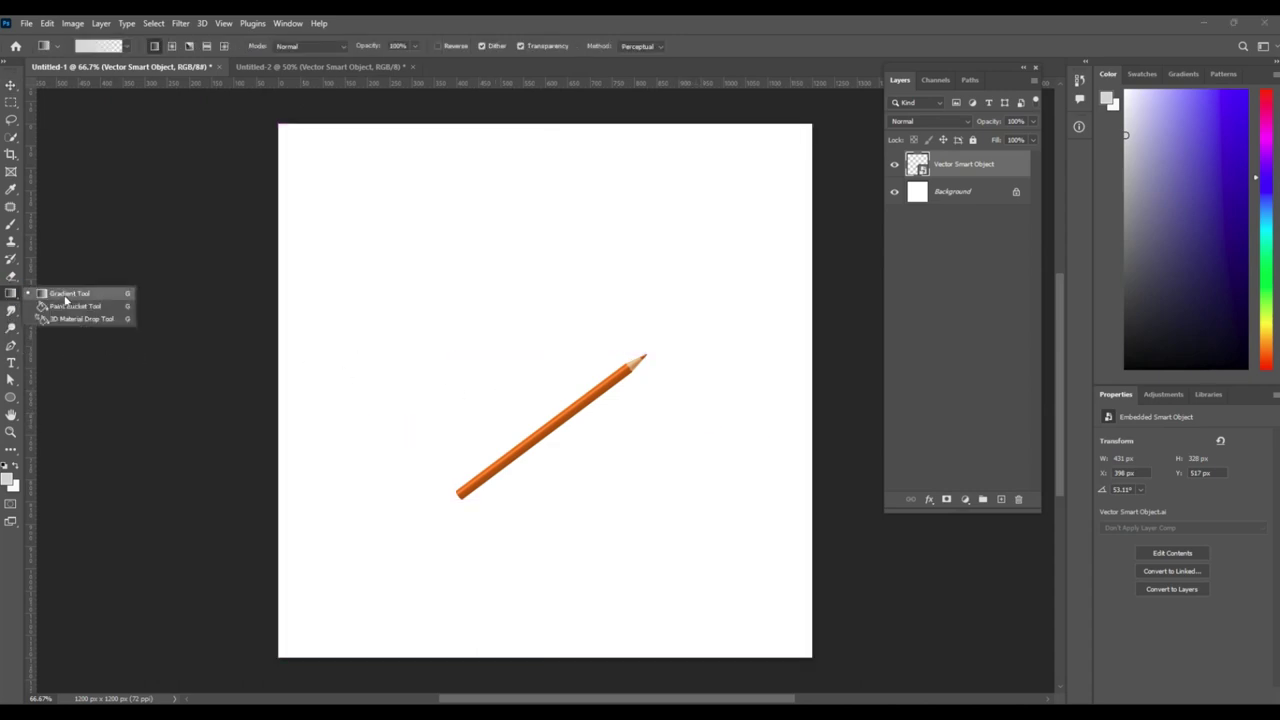
{"action": "left_click", "coordinate": [100, 157]}
{"action": "left_click", "coordinate": [128, 48]}
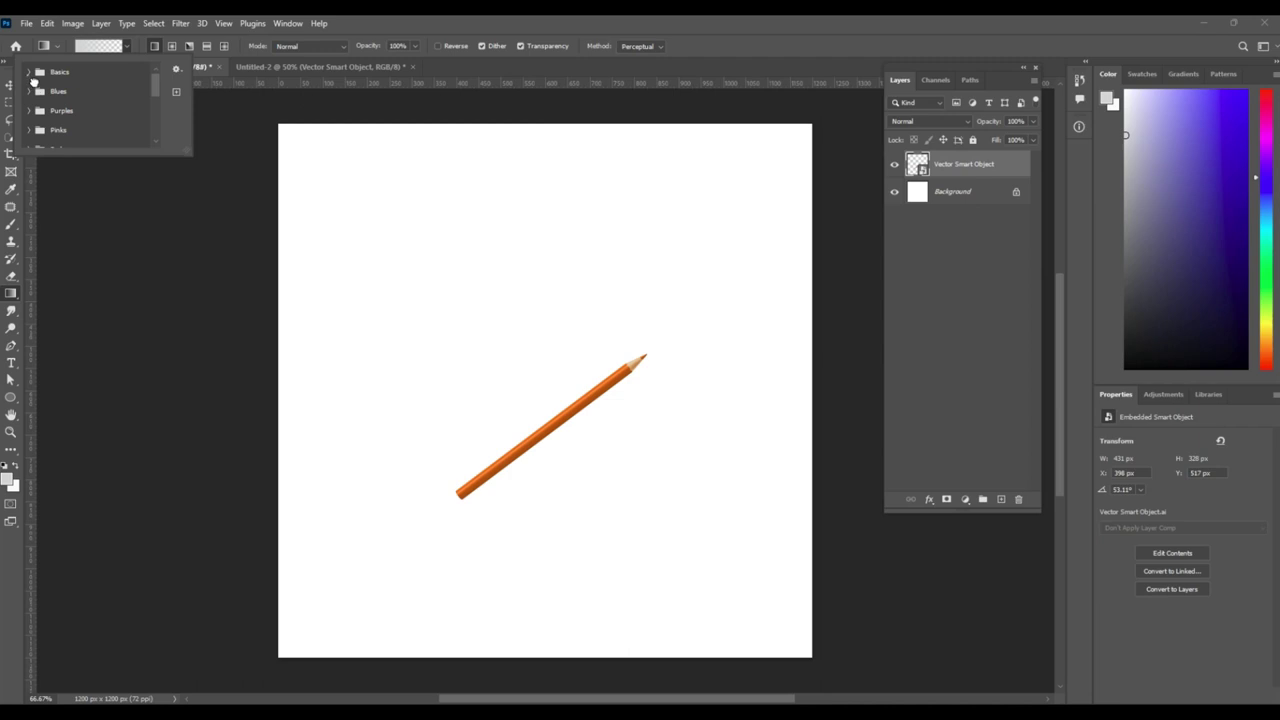
{"action": "left_click", "coordinate": [30, 74]}
{"action": "left_click", "coordinate": [50, 99]}
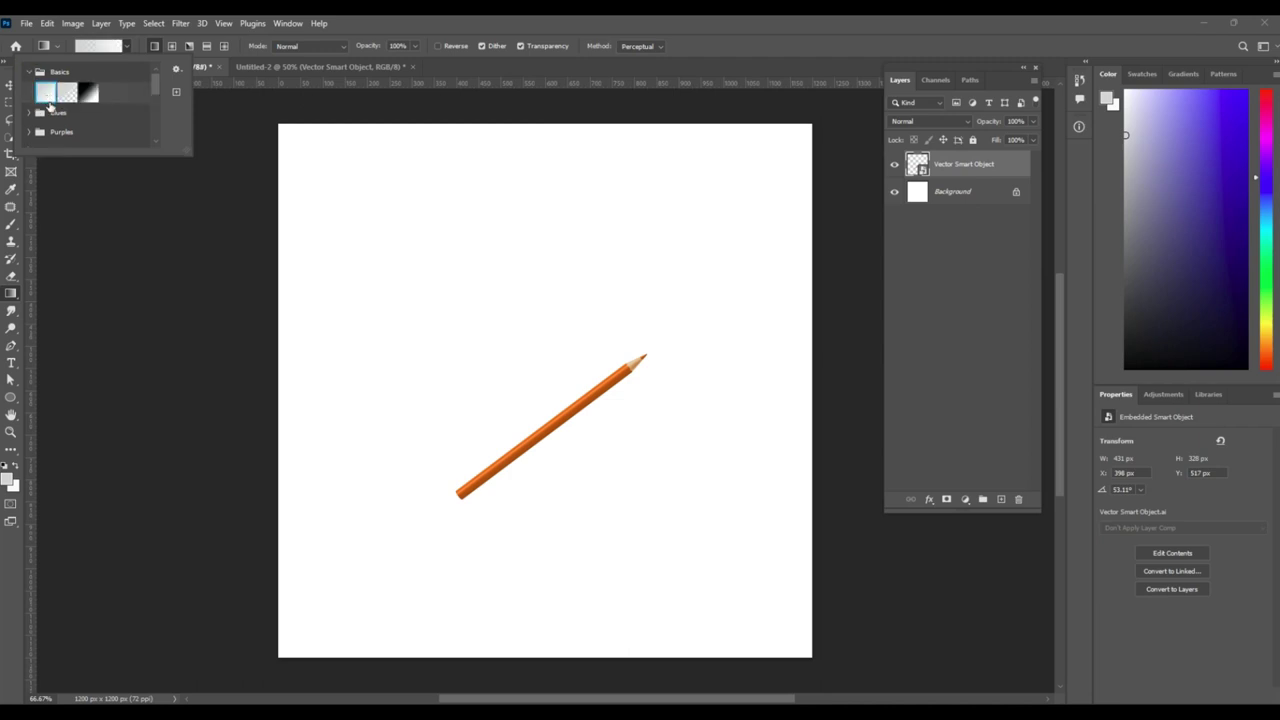
{"action": "left_click", "coordinate": [660, 23]}
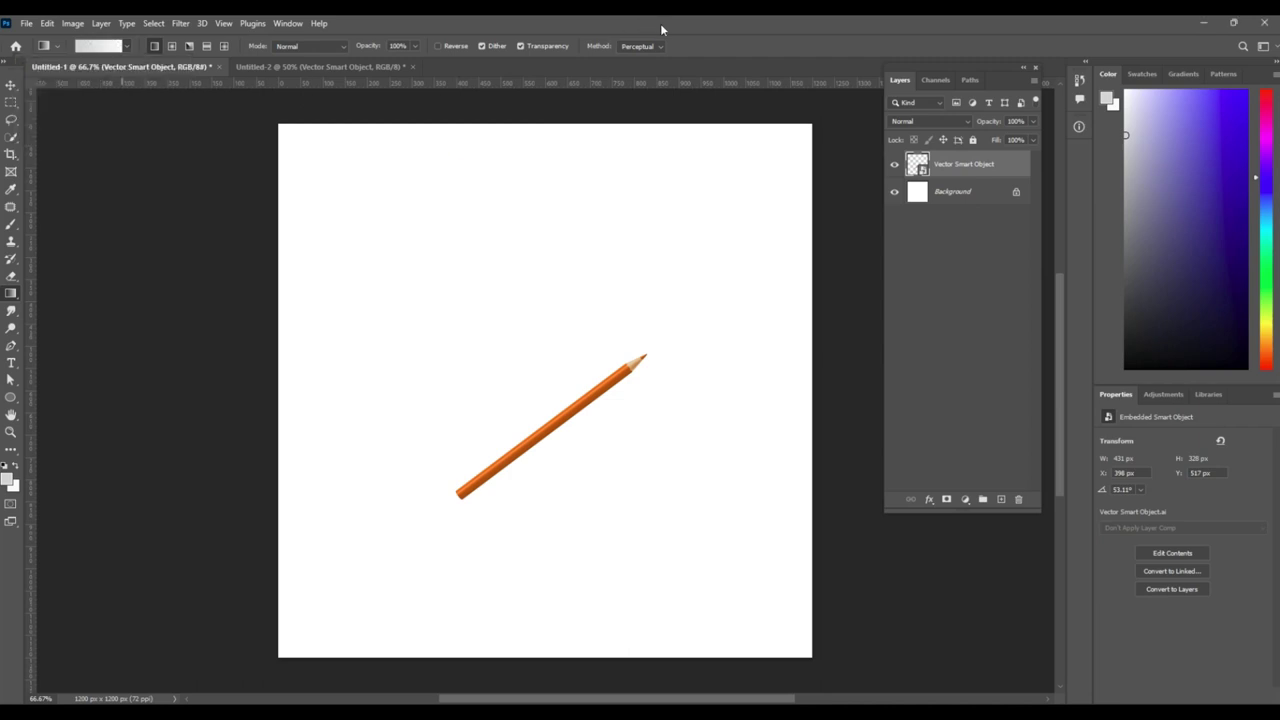
Set the foreground colour to light grey #d3d3d5 and confirm the background colour
{"action": "left_click", "coordinate": [7, 482]}
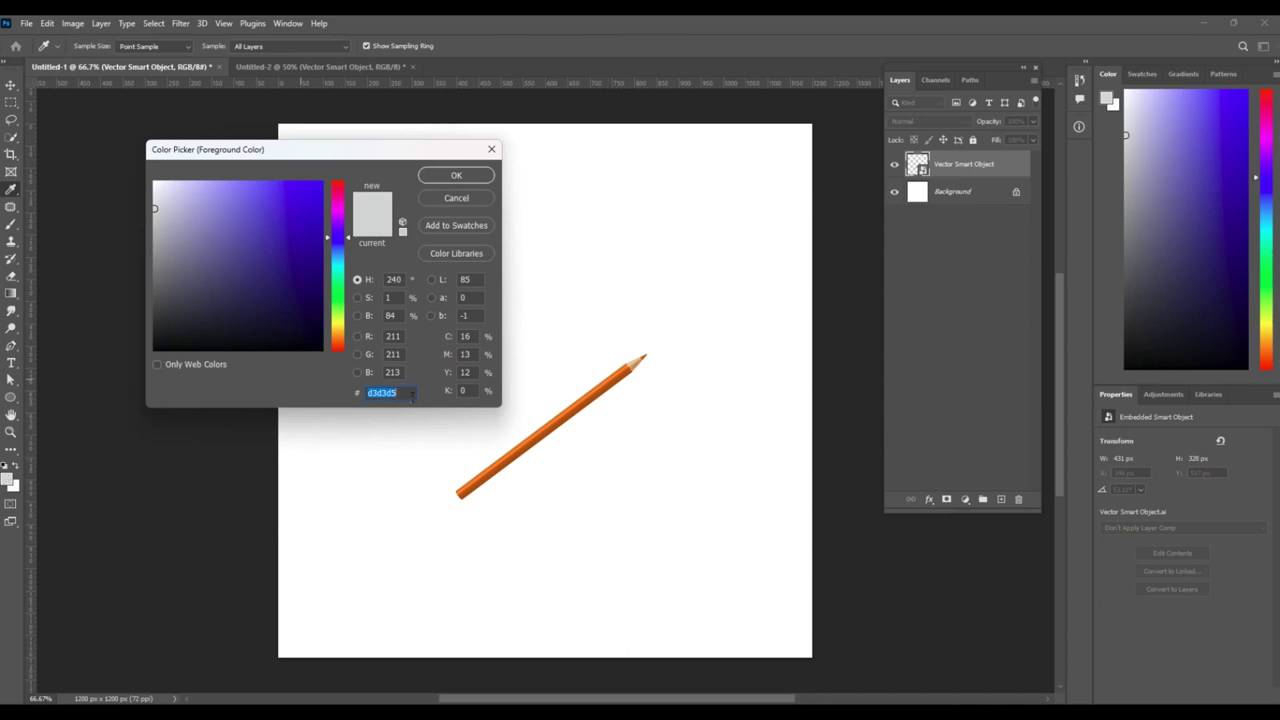
{"action": "left_click", "coordinate": [408, 395]}
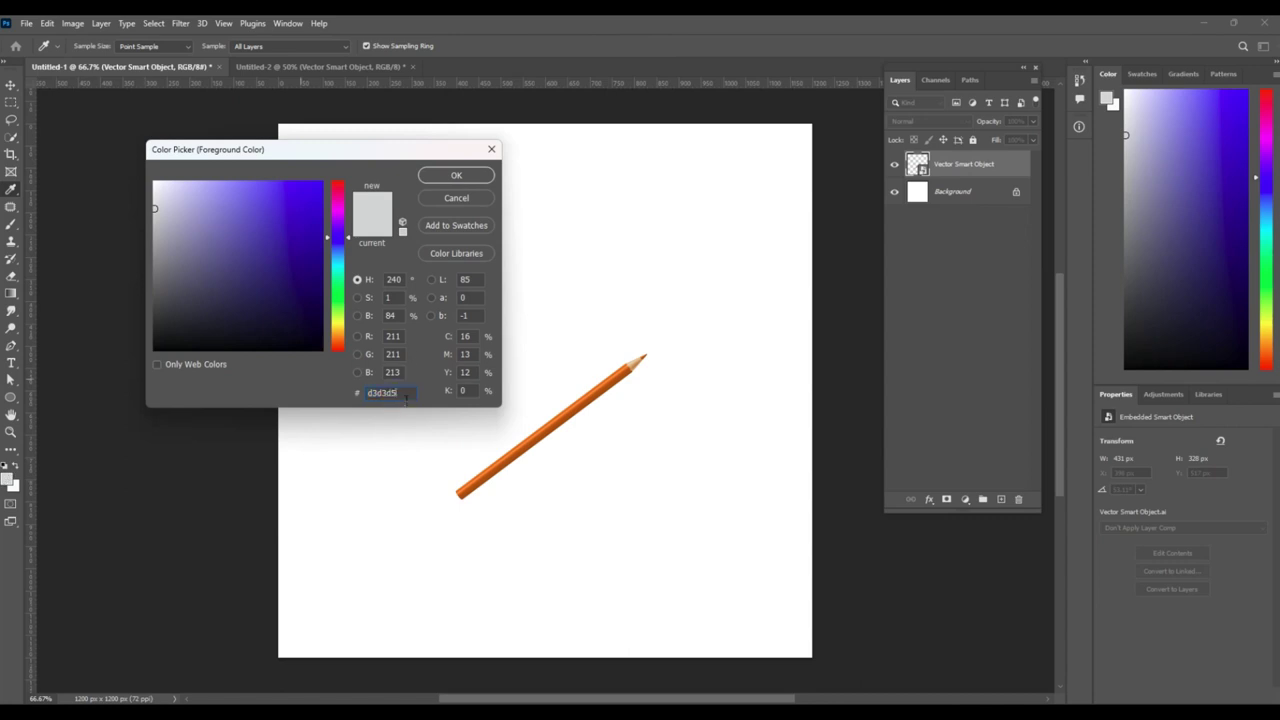
{"action": "left_click", "coordinate": [445, 199]}
{"action": "left_click", "coordinate": [13, 490]}
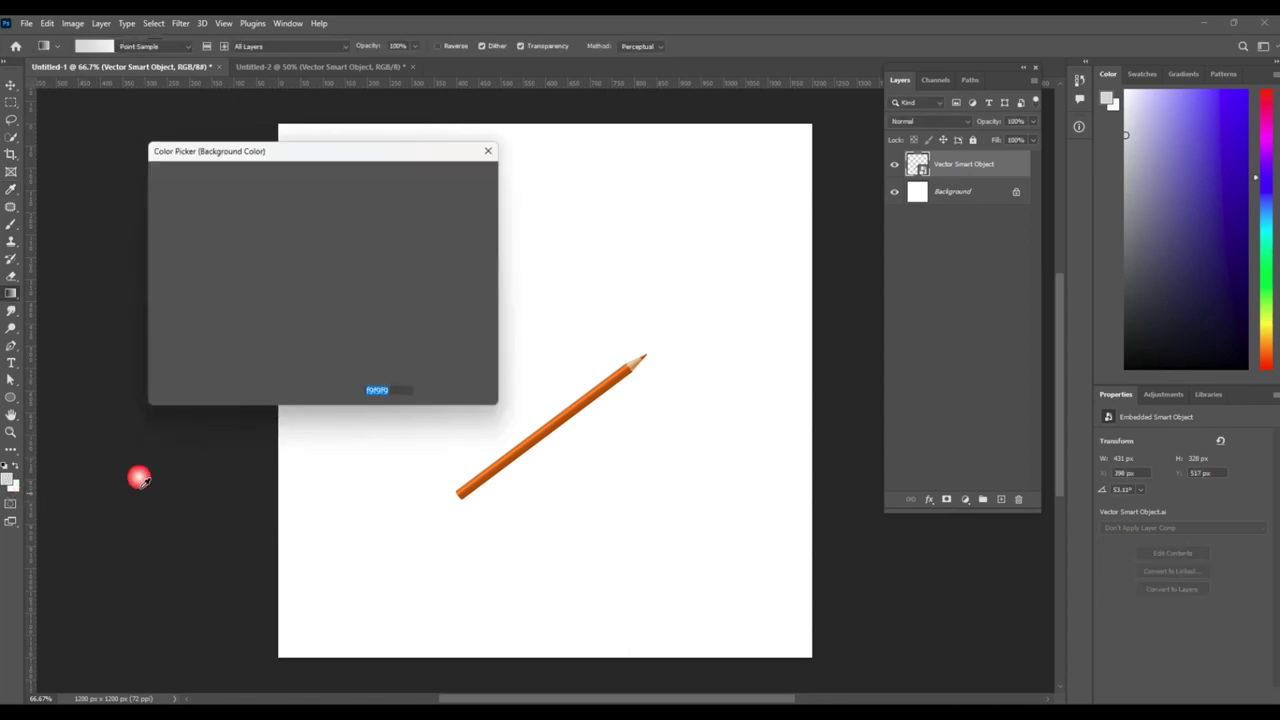
{"action": "left_click", "coordinate": [456, 198]}
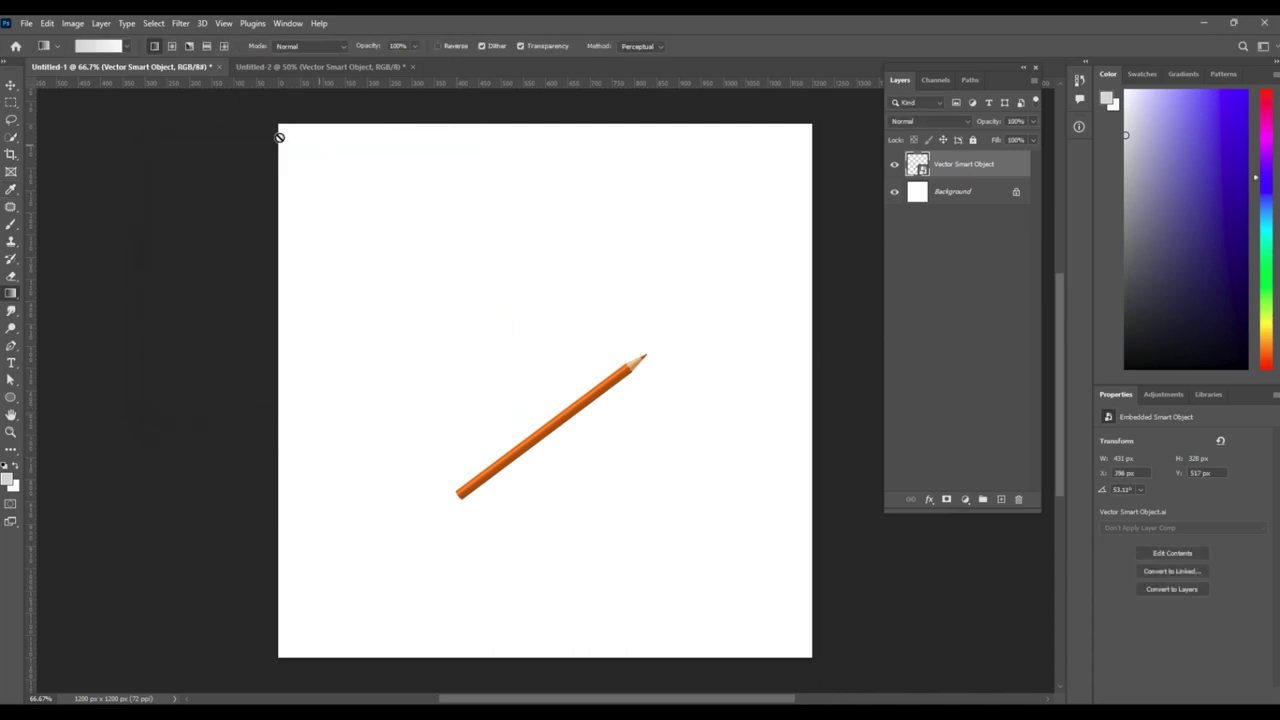
Reapply the Foreground to Background gradient preset and target the Background layer
{"action": "right_click", "coordinate": [12, 294]}
{"action": "left_click", "coordinate": [57, 292]}
{"action": "left_click", "coordinate": [127, 46]}
{"action": "left_click", "coordinate": [55, 86]}
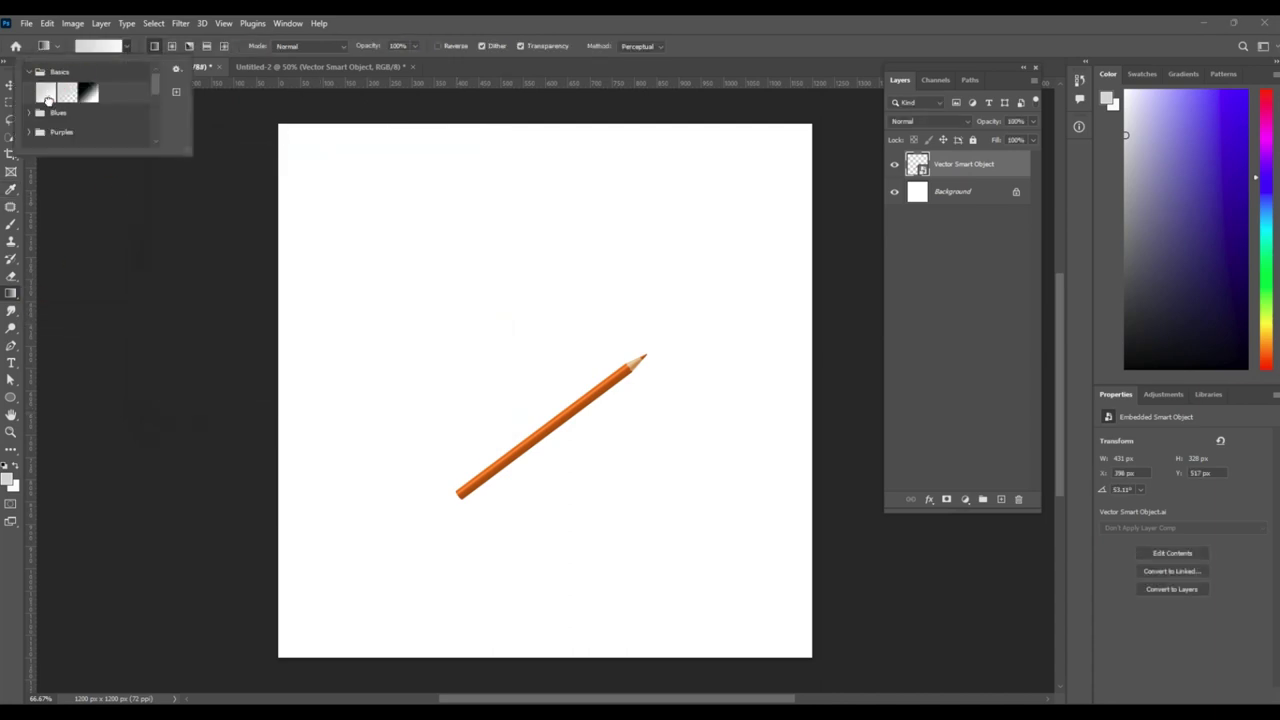
{"action": "left_click", "coordinate": [447, 36]}
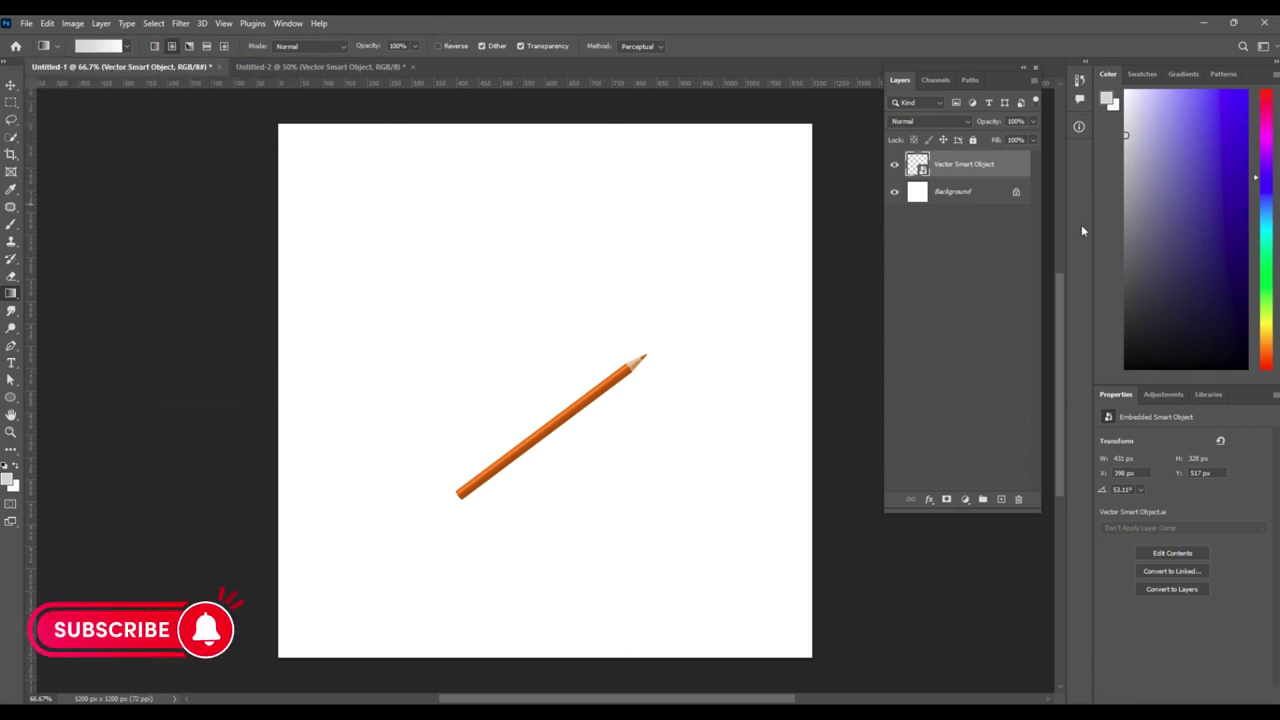
{"action": "left_click", "coordinate": [960, 191]}
{"action": "left_click", "coordinate": [638, 347]}
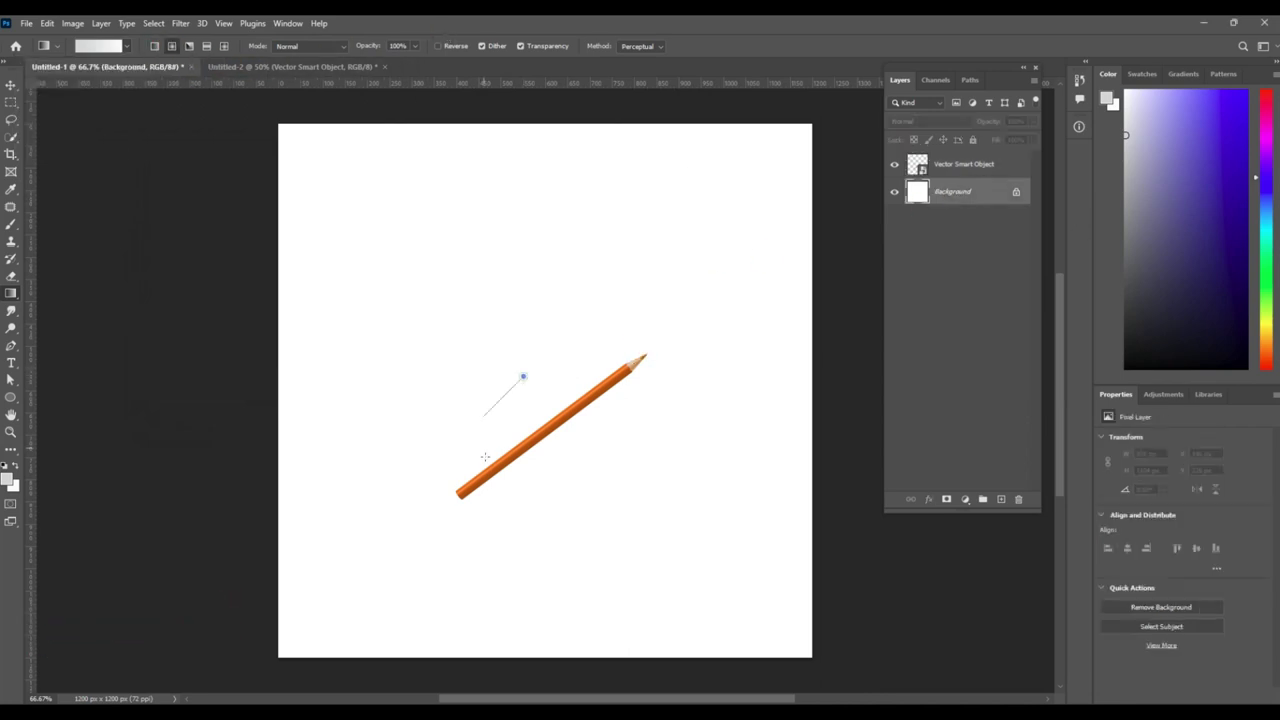
Fill the Background with a reversed radial gradient, white centre fading to grey edges
{"action": "left_click_drag", "start_coordinate": [284, 669], "coordinate": [264, 670]}
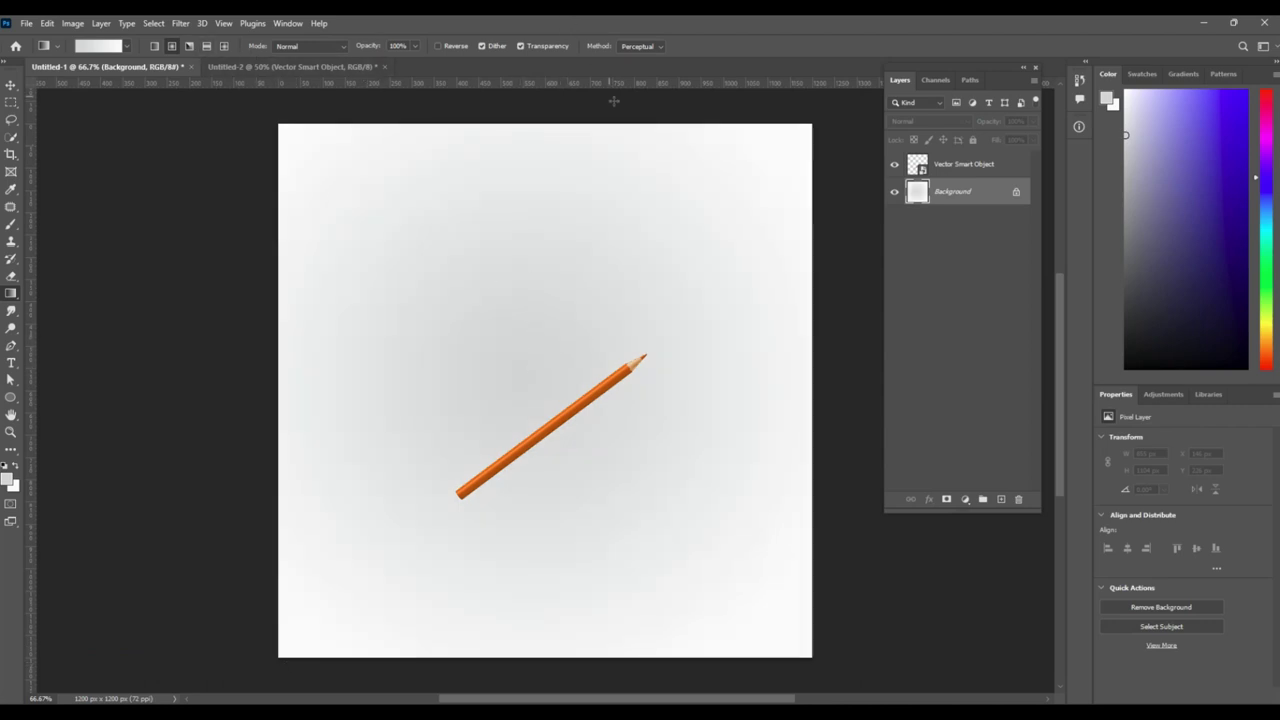
{"action": "left_click", "coordinate": [438, 46]}
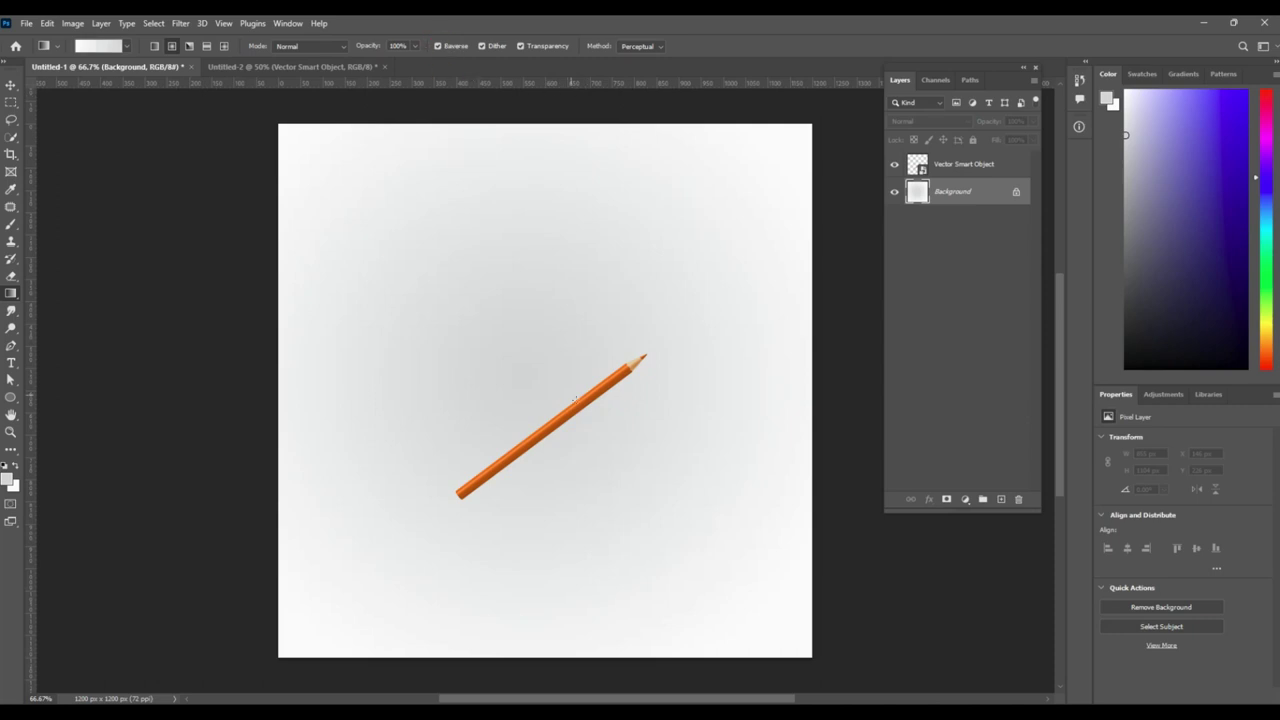
{"action": "left_click_drag", "start_coordinate": [306, 586], "coordinate": [304, 587]}
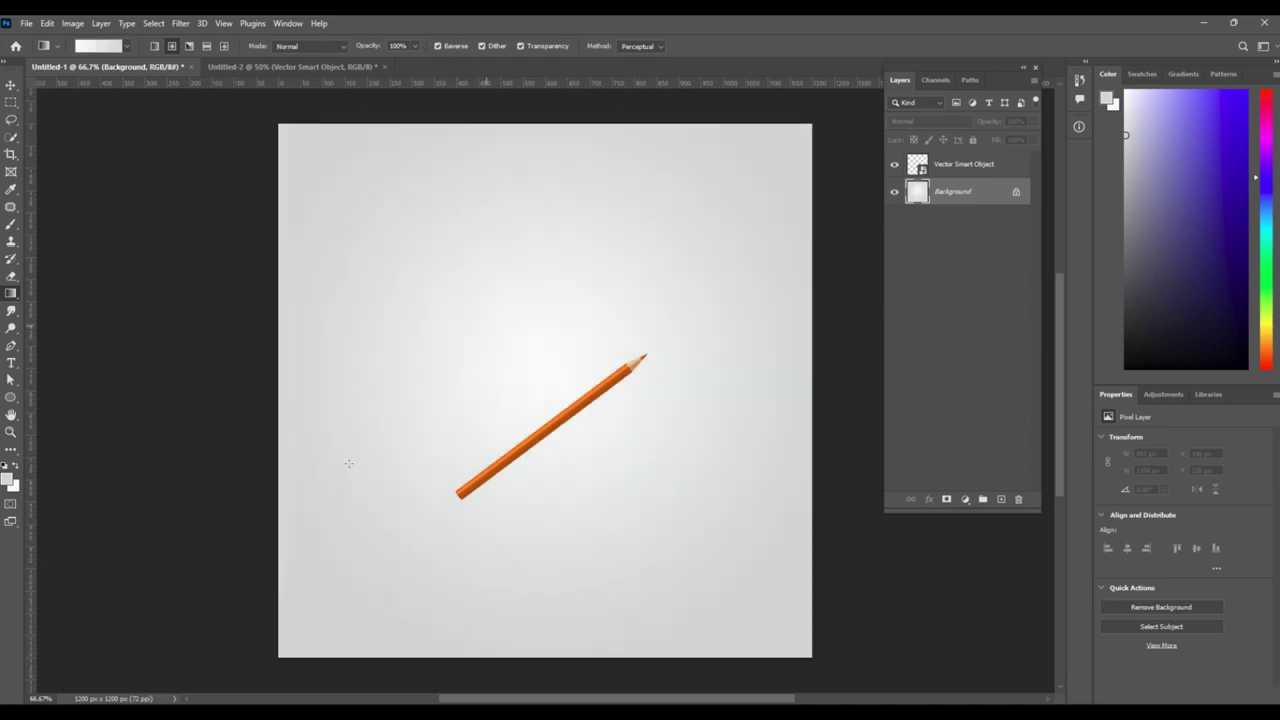
{"action": "left_click_drag", "start_coordinate": [559, 384], "coordinate": [232, 650]}
{"action": "left_click_drag", "start_coordinate": [443, 469], "coordinate": [303, 592]}
Nudge the pencil down-right and resize it smaller and slimmer with Free Transform
{"action": "left_click", "coordinate": [12, 88]}
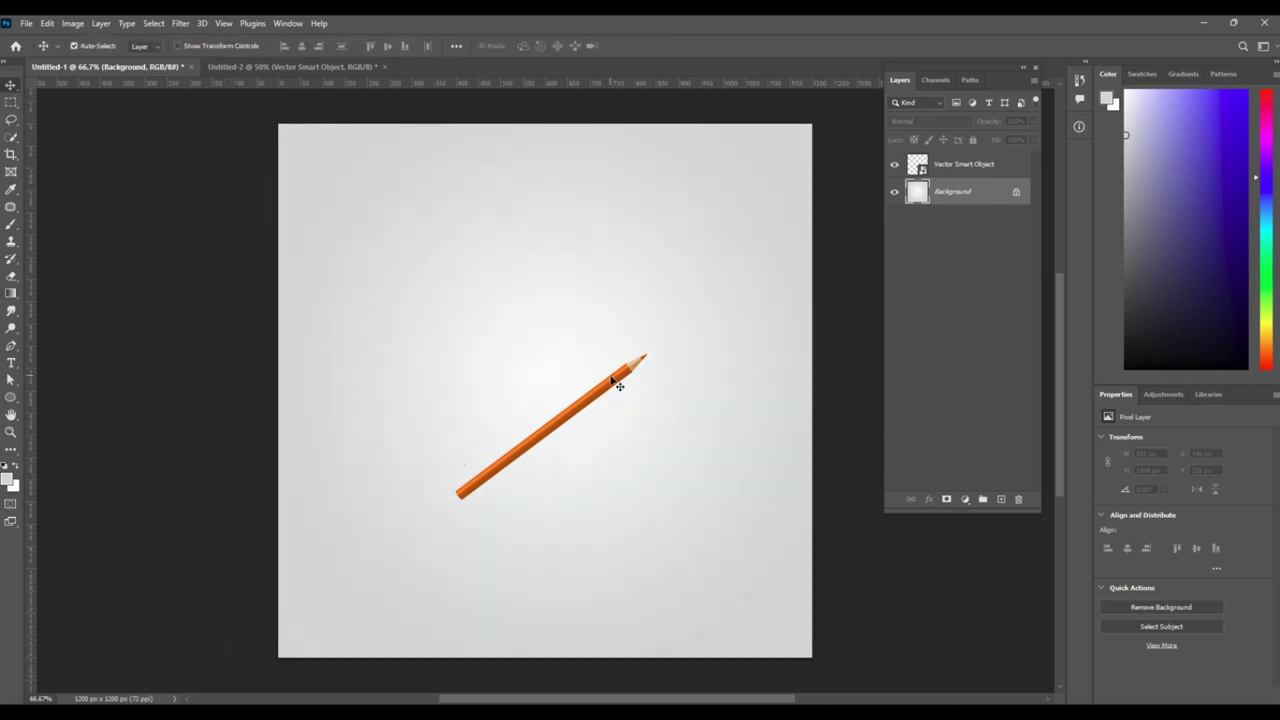
{"action": "left_click_drag", "start_coordinate": [618, 392], "coordinate": [654, 400]}
{"action": "key", "text": "ctrl+t"}
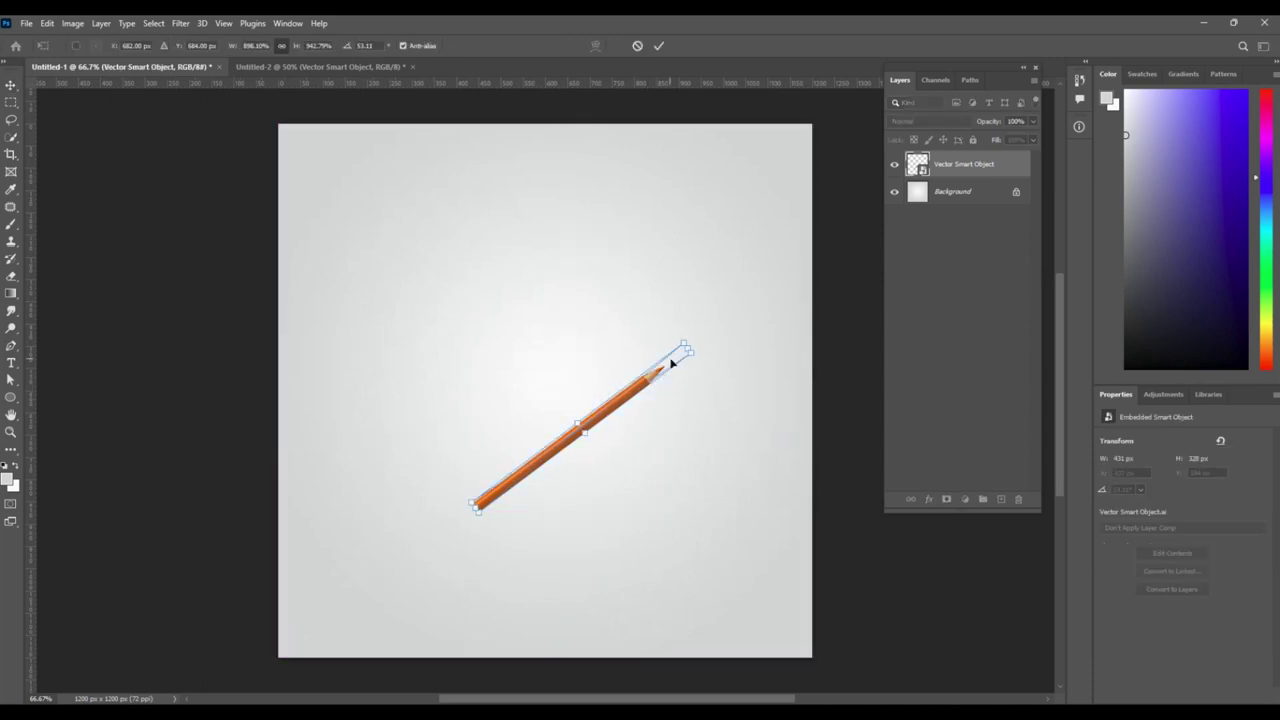
{"action": "left_click_drag", "start_coordinate": [688, 352], "coordinate": [645, 391]}
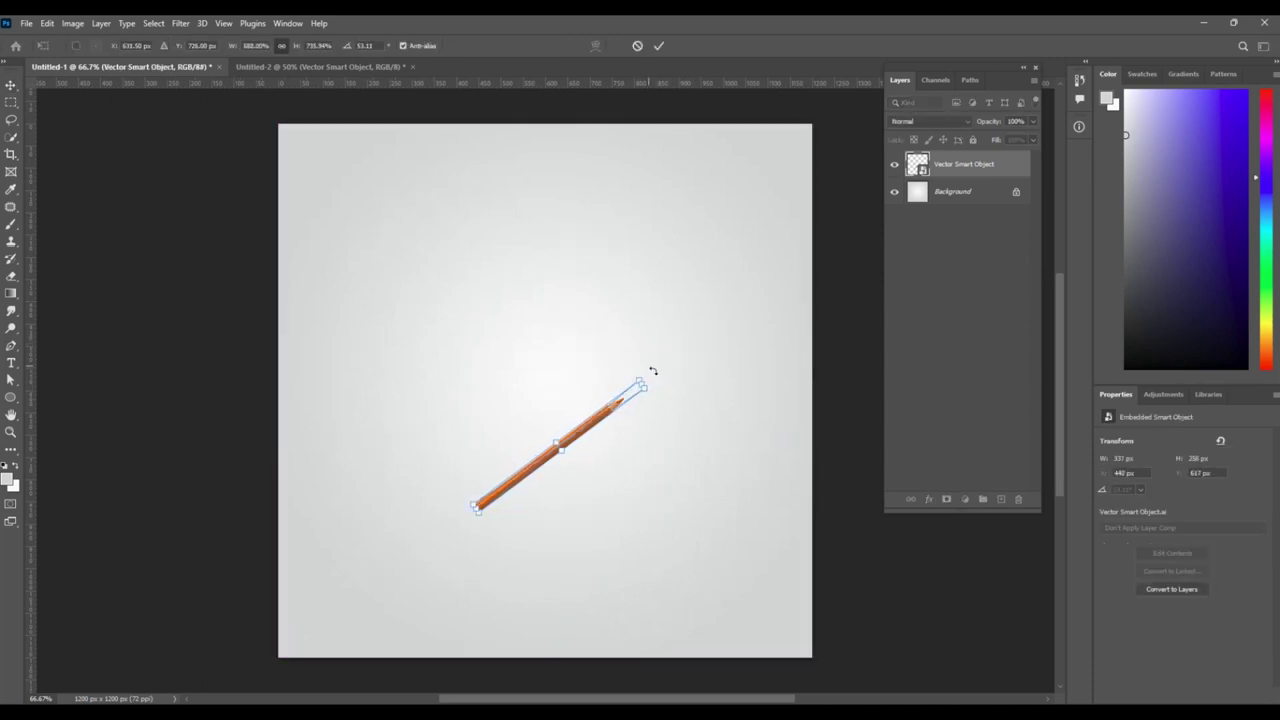
{"action": "left_click", "coordinate": [572, 474]}
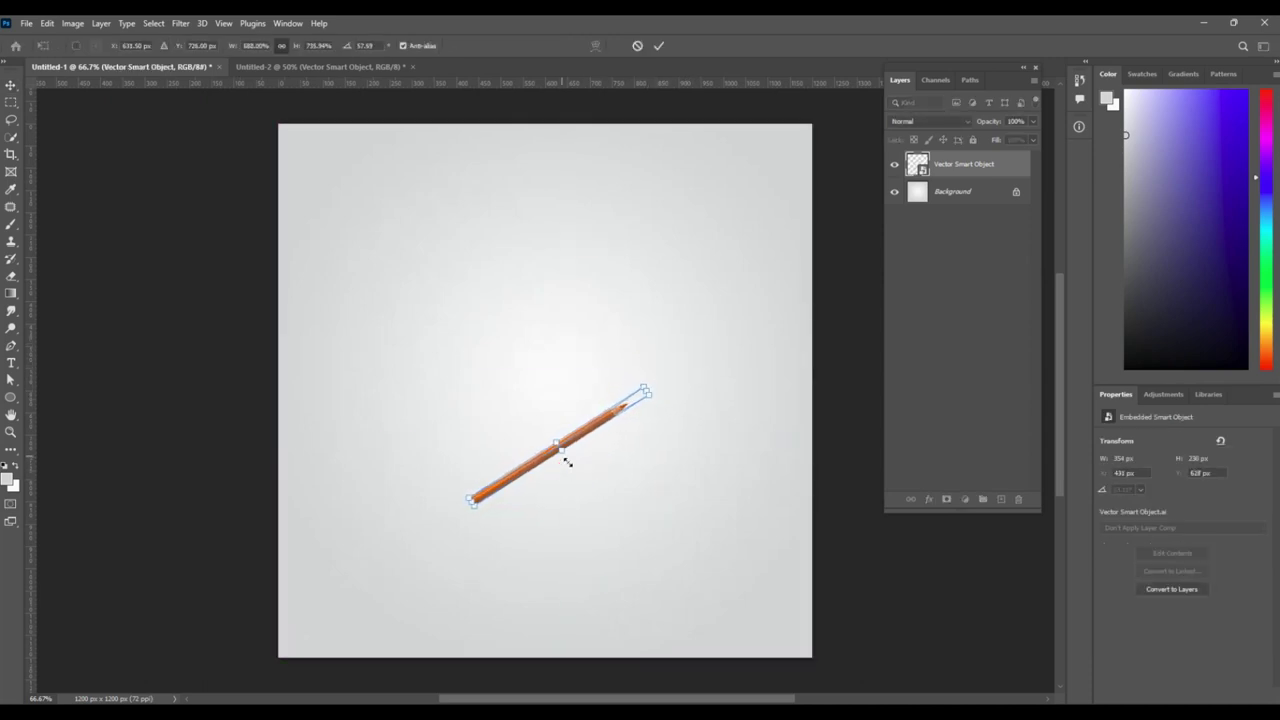
{"action": "left_click_drag", "start_coordinate": [565, 460], "coordinate": [651, 390]}
{"action": "double_click", "coordinate": [608, 420]}
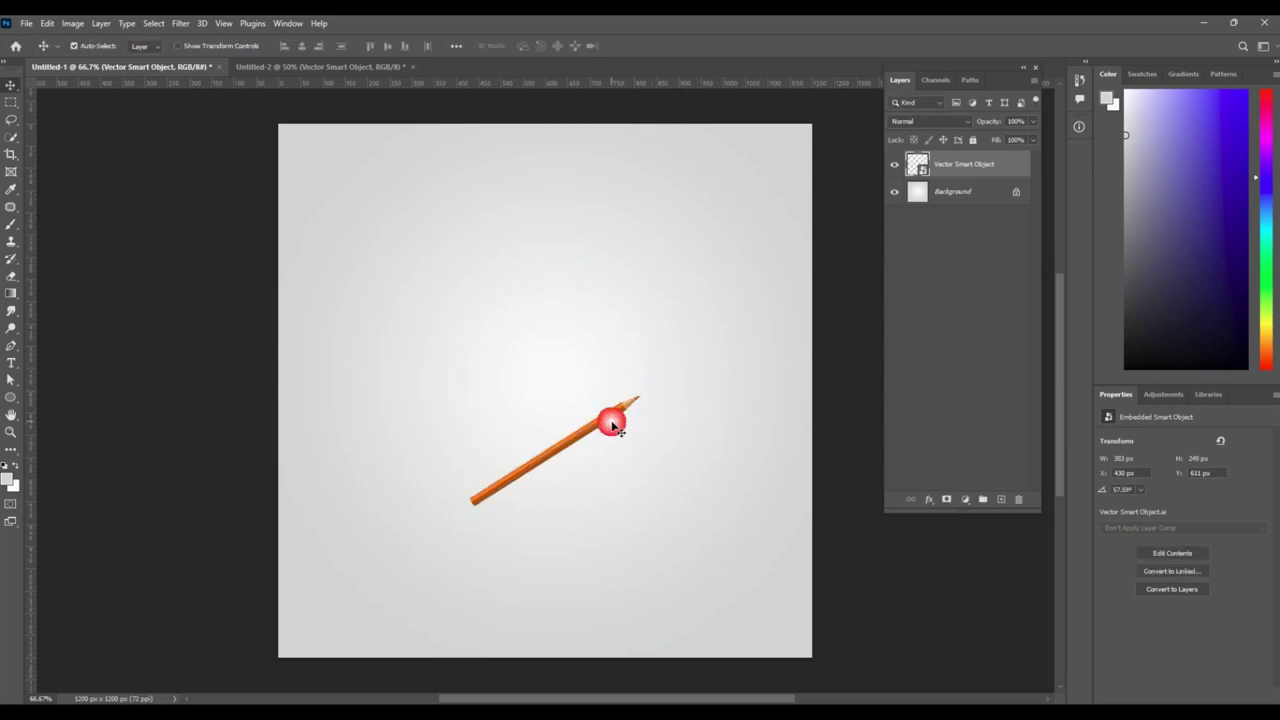
Centre the pencil and rotate it to a shallower diagonal, about 420 × 176 px
{"action": "mouse_move", "coordinate": [600, 428]}
{"action": "left_mouse_down"}
{"action": "mouse_move", "coordinate": [674, 334]}
{"action": "mouse_move", "coordinate": [651, 366]}
{"action": "left_mouse_up"}
{"action": "key", "text": "ctrl+t"}
{"action": "double_click", "coordinate": [652, 372]}
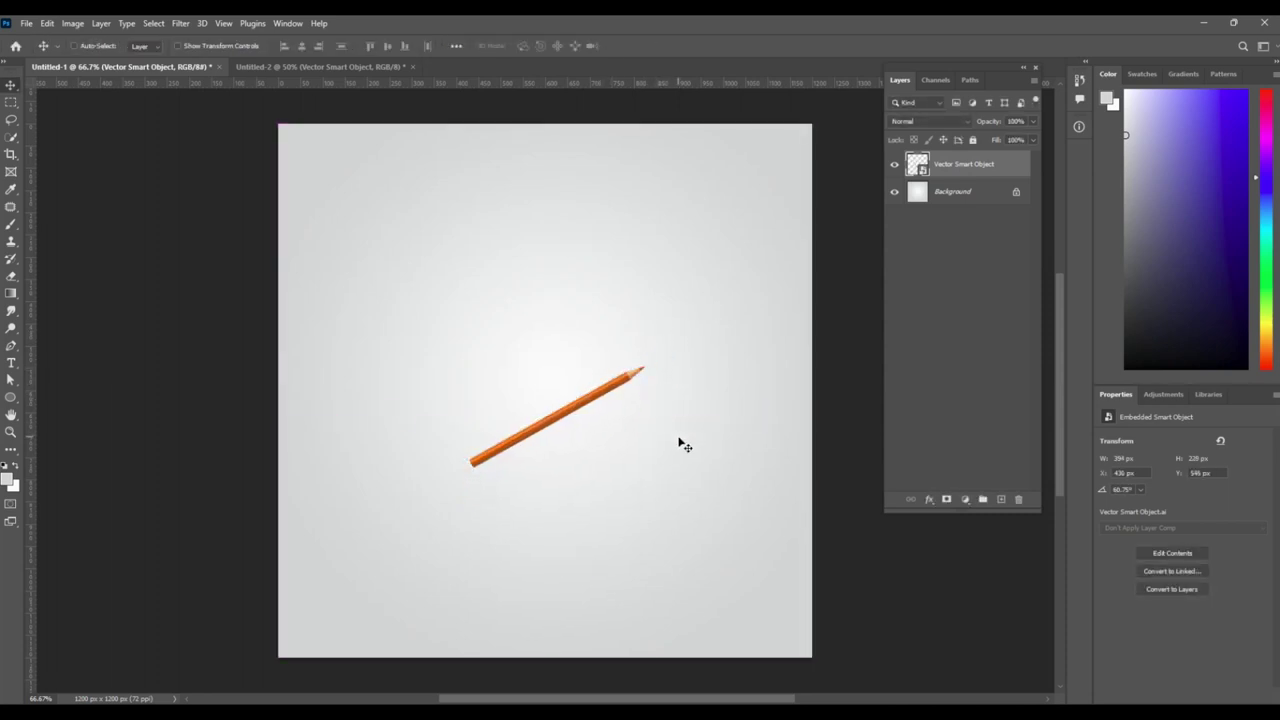
{"action": "left_click_drag", "start_coordinate": [580, 410], "coordinate": [577, 361]}
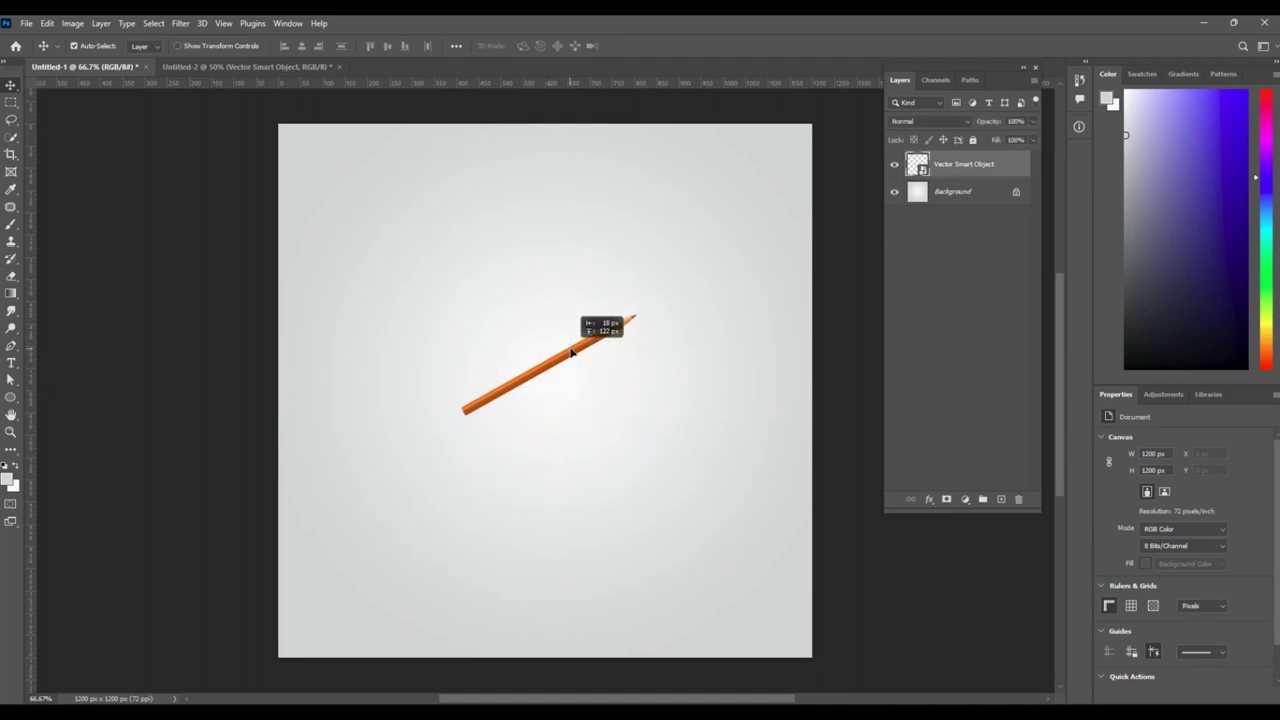
{"action": "key", "text": "ctrl+t"}
{"action": "left_click_drag", "start_coordinate": [665, 298], "coordinate": [693, 310]}
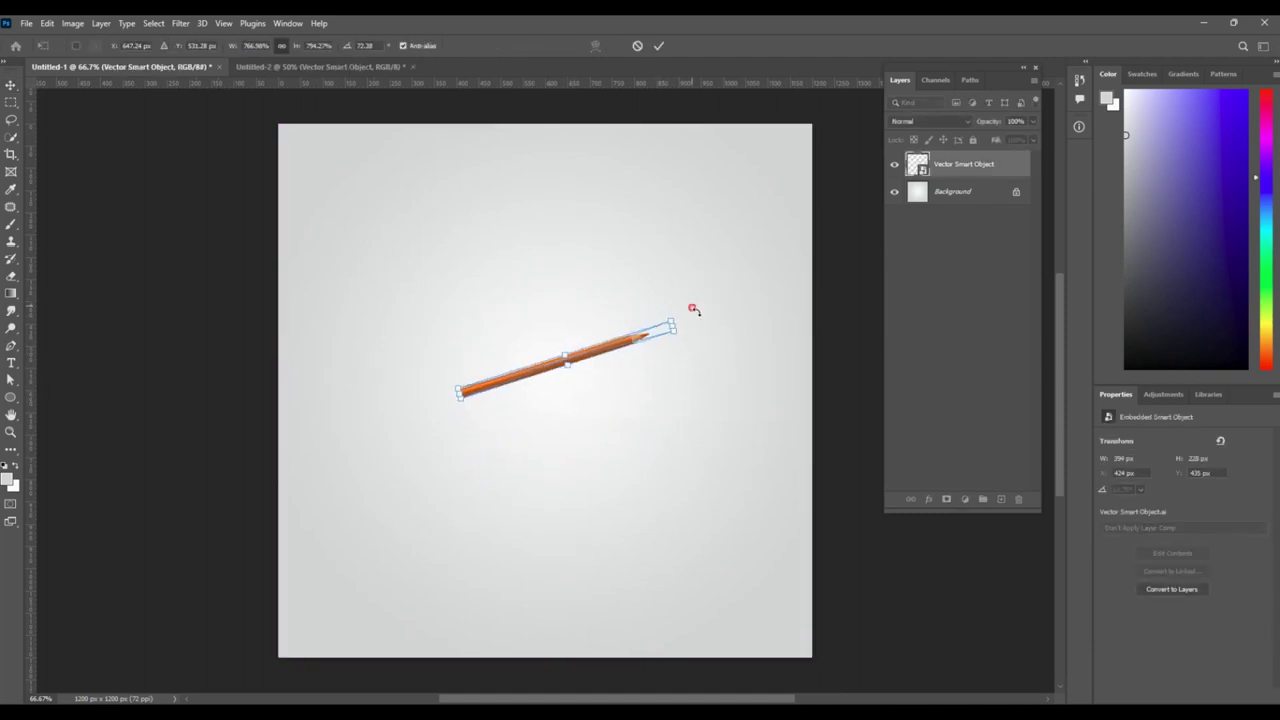
{"action": "key", "text": "Return"}
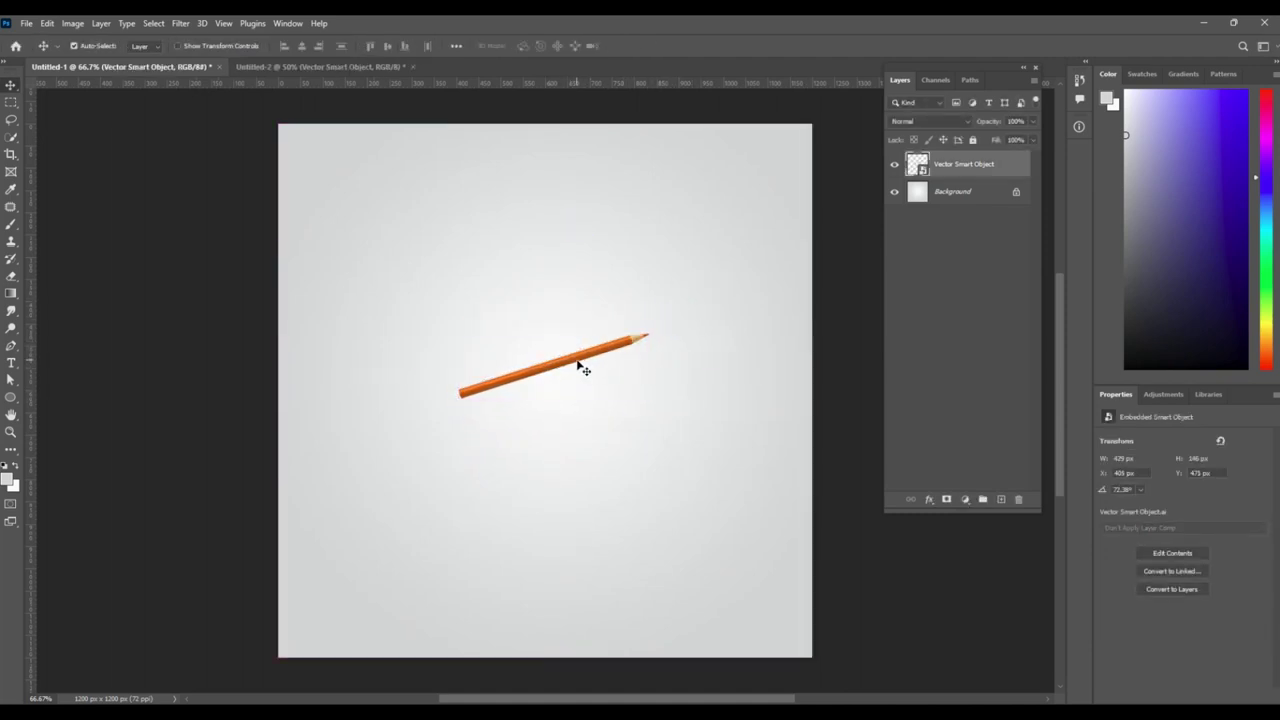
{"action": "left_click_drag", "start_coordinate": [577, 363], "coordinate": [578, 370]}
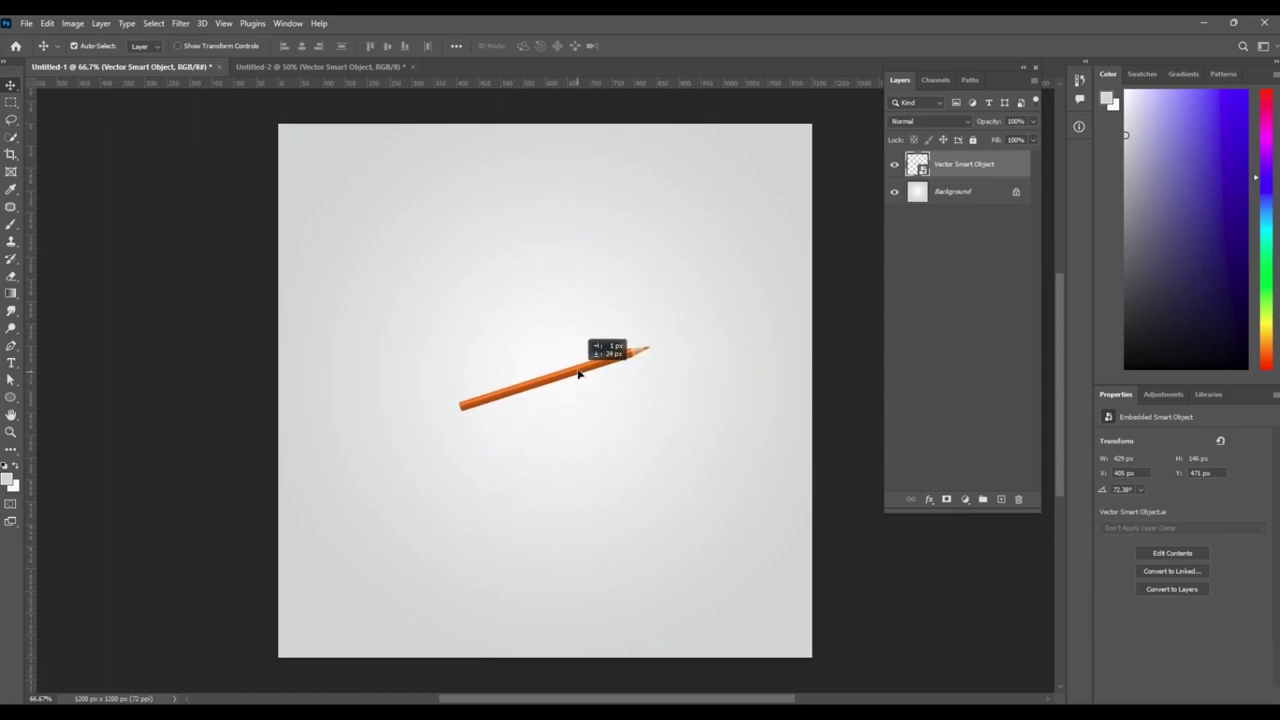
{"action": "key", "text": "ctrl+t"}
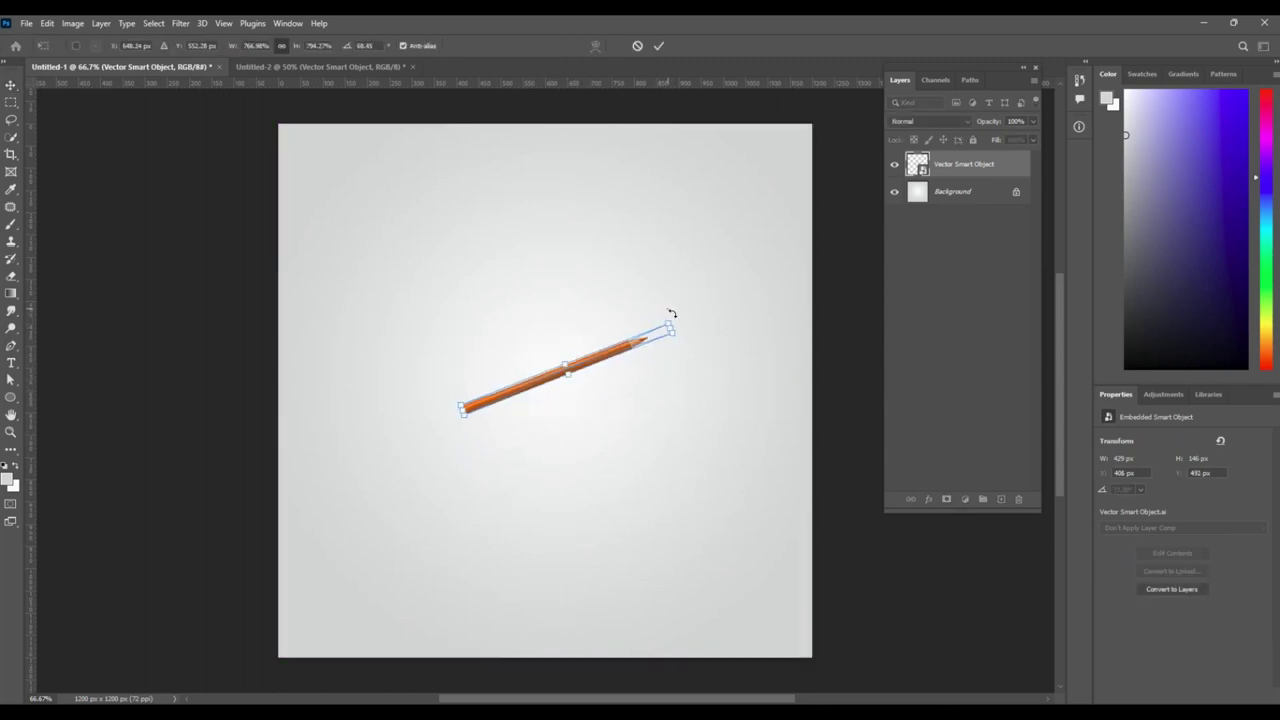
{"action": "key", "text": "Return"}
{"action": "left_click_drag", "start_coordinate": [623, 349], "coordinate": [627, 368]}
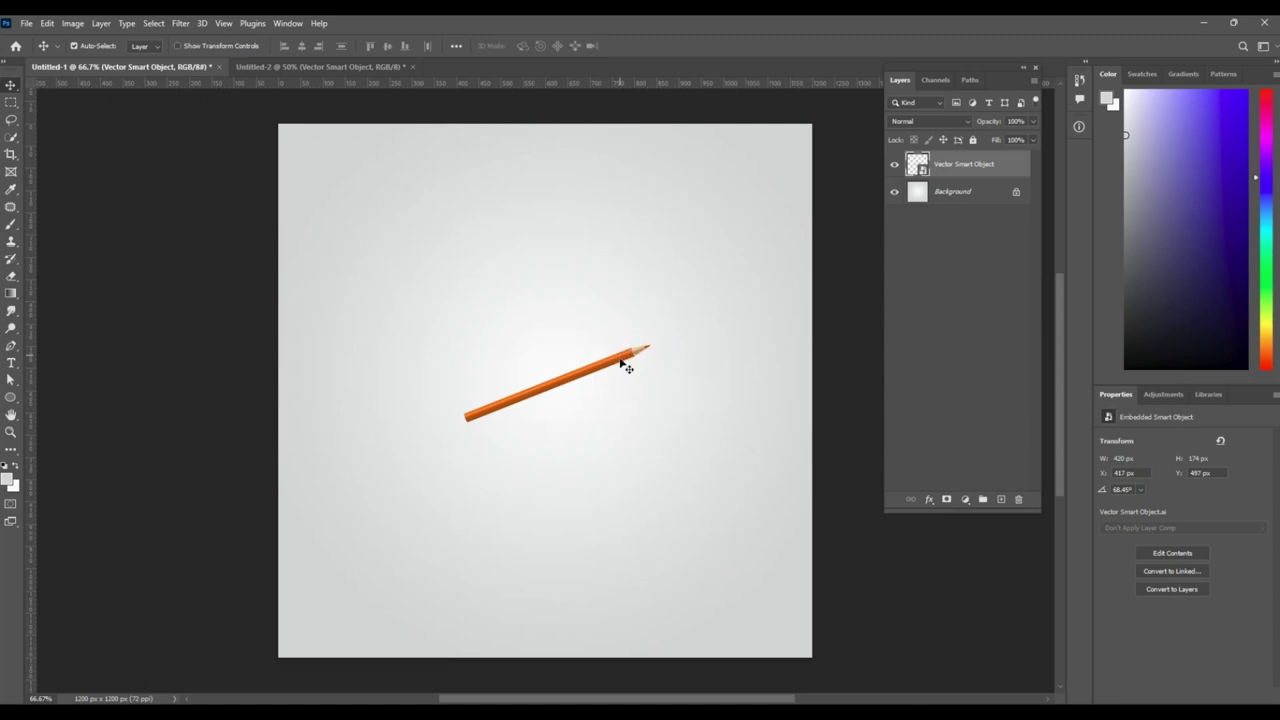
{"action": "key", "text": "ctrl+u"}
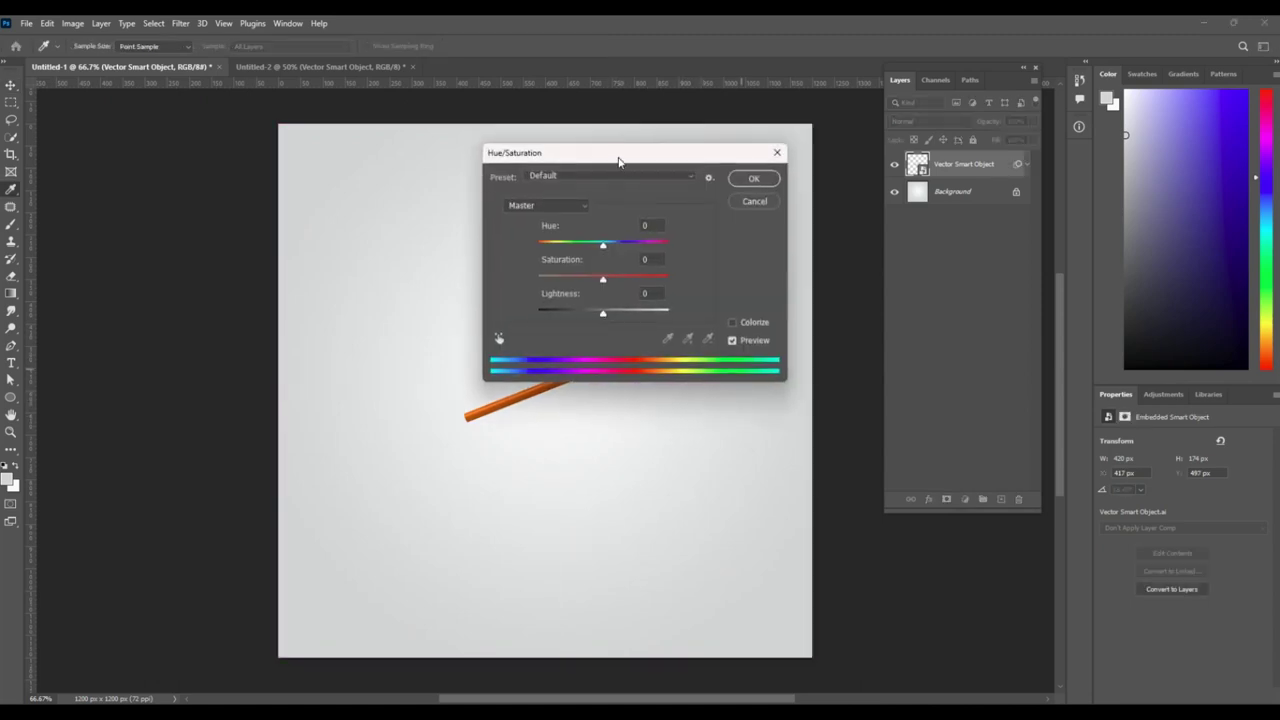
{"action": "left_click_drag", "start_coordinate": [618, 160], "coordinate": [822, 284]}
{"action": "mouse_move", "coordinate": [806, 370]}
{"action": "left_mouse_down"}
{"action": "mouse_move", "coordinate": [754, 370]}
{"action": "mouse_move", "coordinate": [866, 376]}
{"action": "mouse_move", "coordinate": [851, 373]}
{"action": "left_mouse_up"}
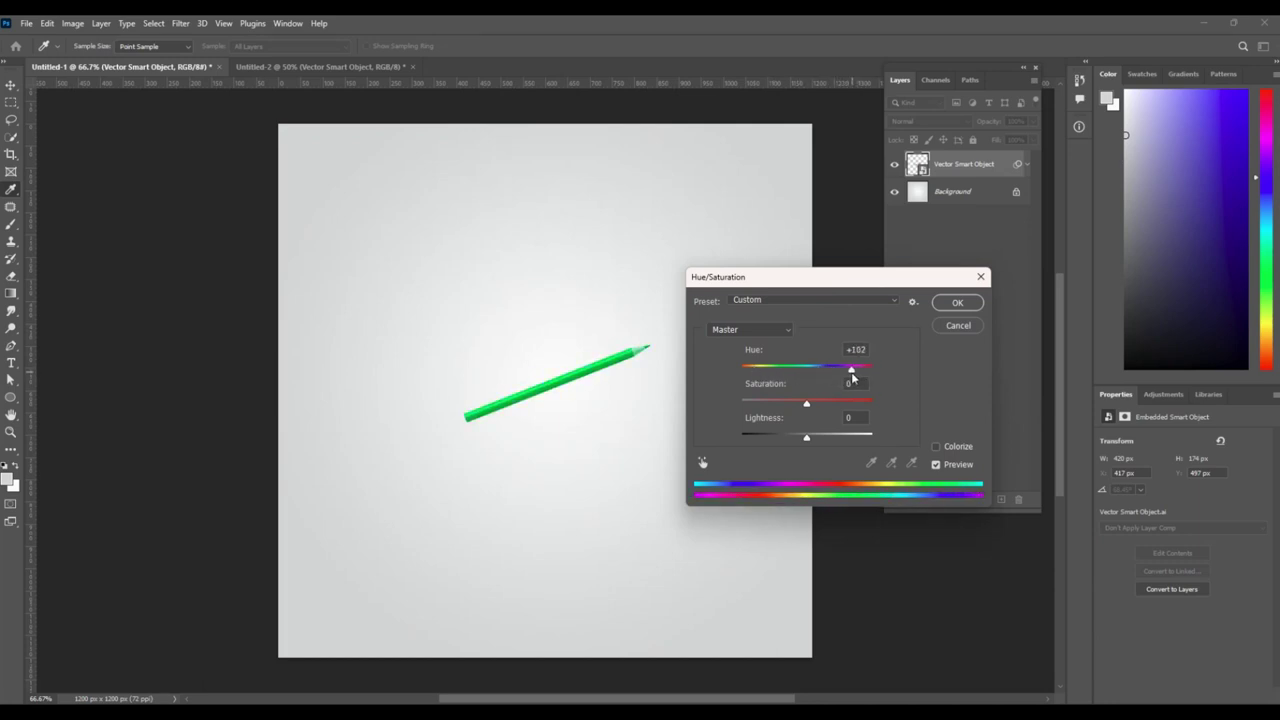
{"action": "left_click", "coordinate": [957, 303]}
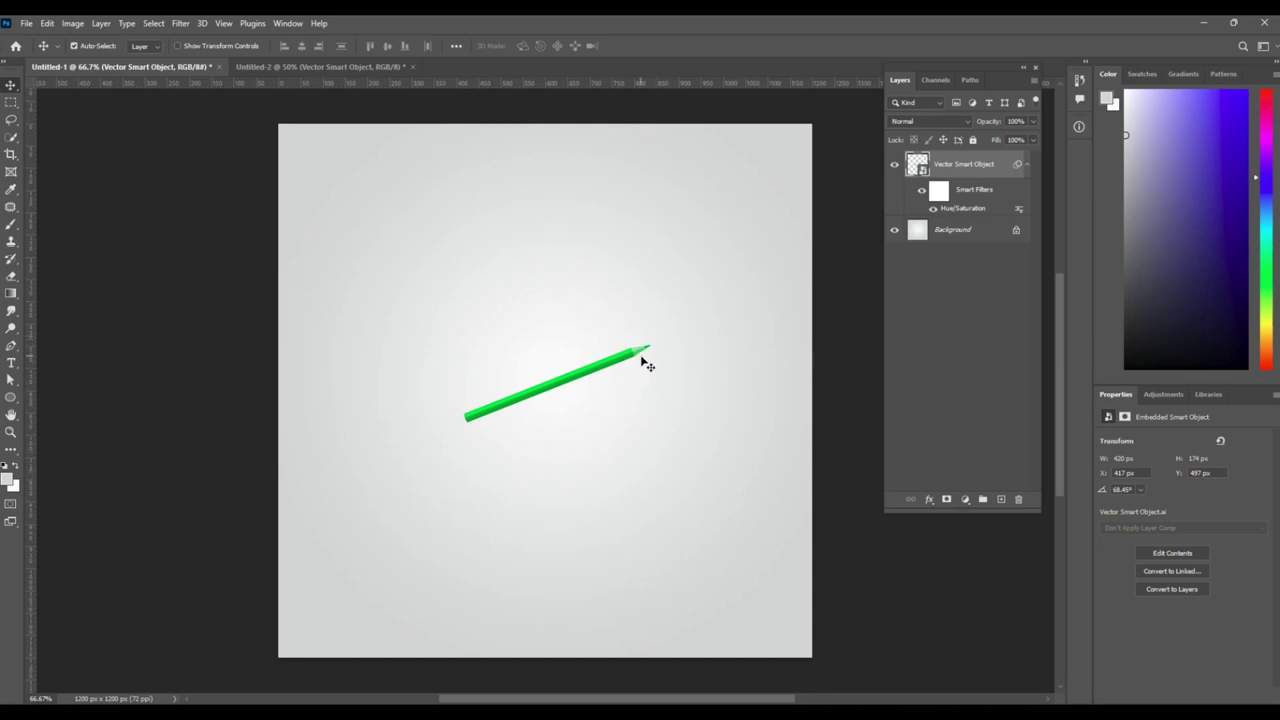
{"action": "key", "text": "ctrl+z"}
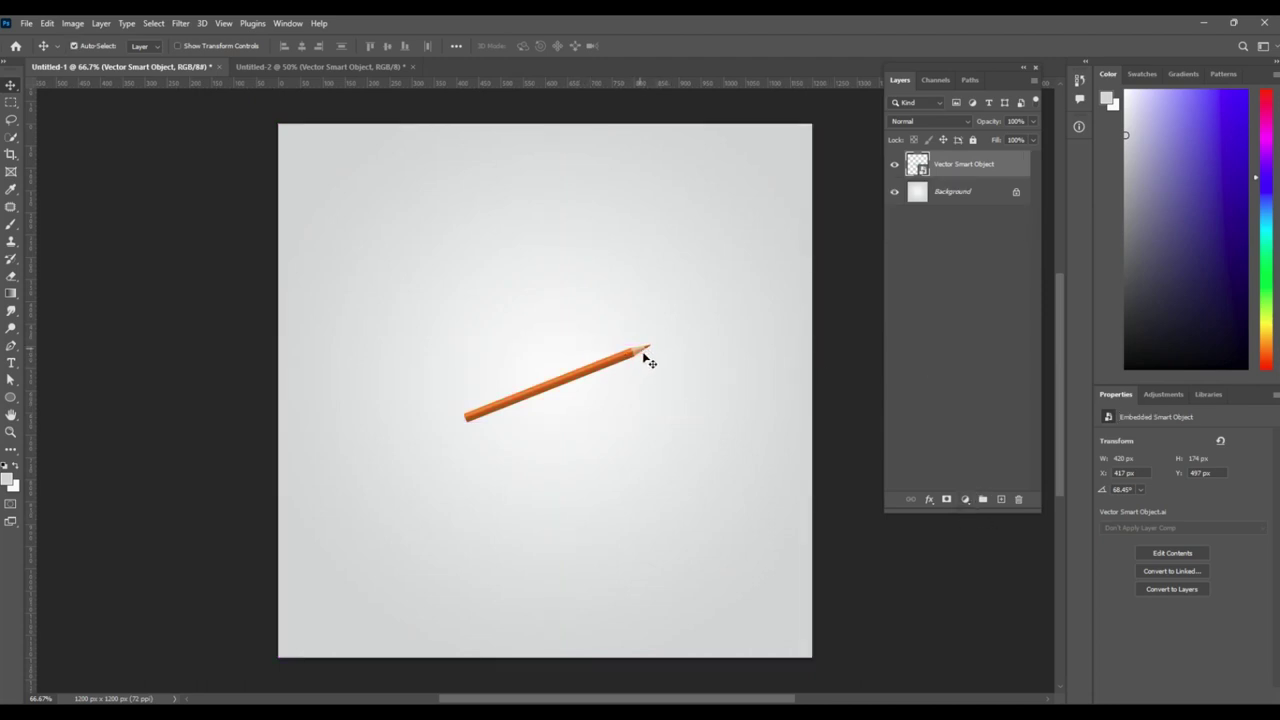
Add a Hue/Saturation adjustment clipped to the pencil layer, shifting Hue to about +90 green
{"action": "left_click", "coordinate": [972, 499]}
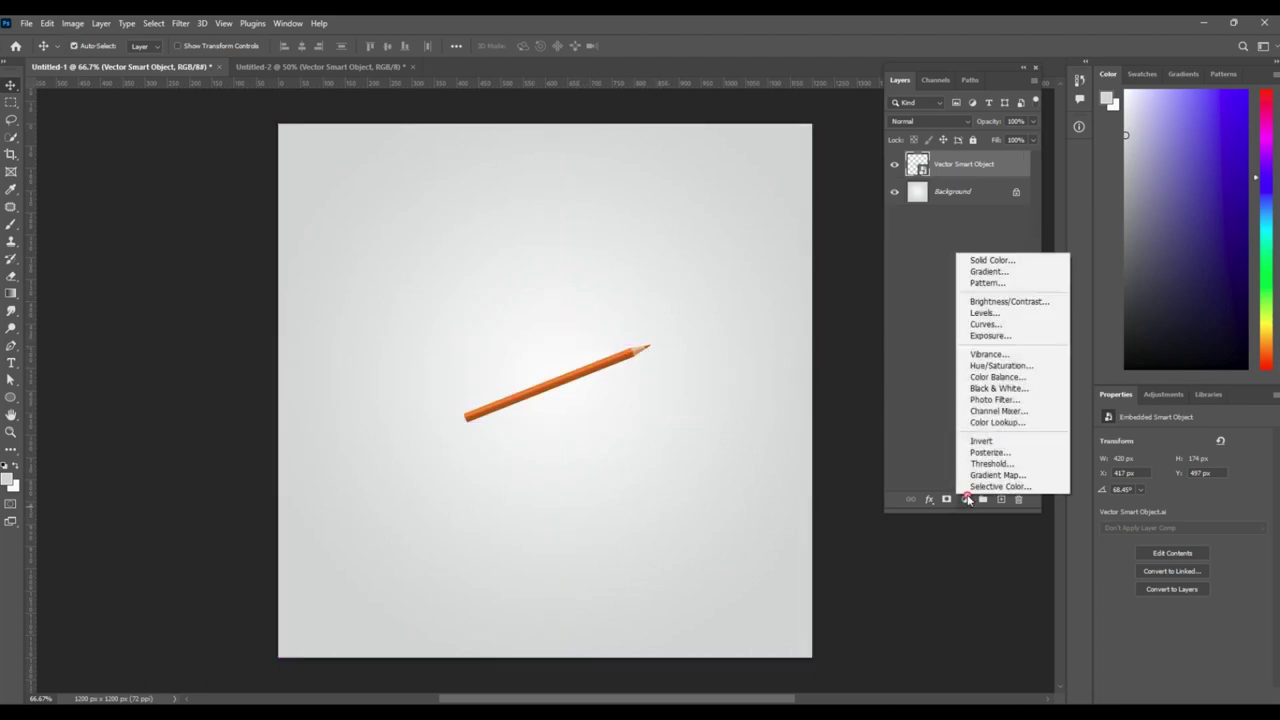
{"action": "left_click", "coordinate": [1000, 366]}
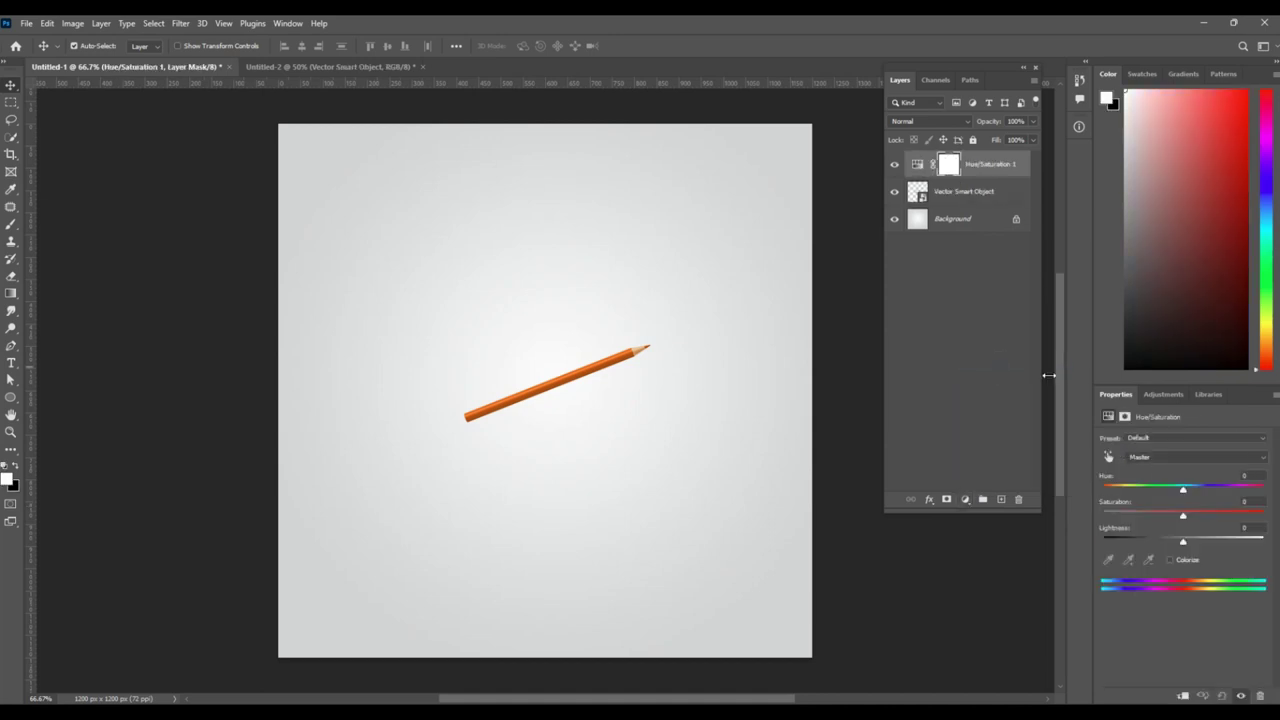
{"action": "left_click_drag", "start_coordinate": [1160, 394], "coordinate": [834, 208]}
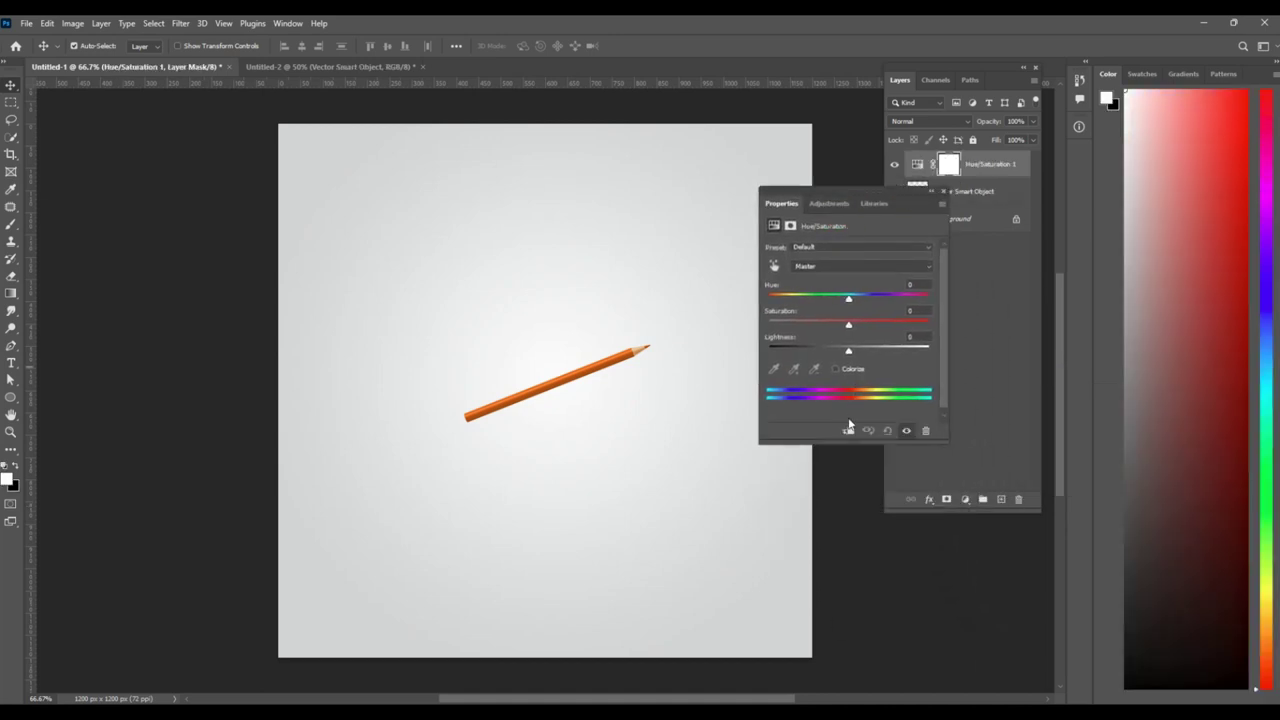
{"action": "left_click", "coordinate": [849, 431]}
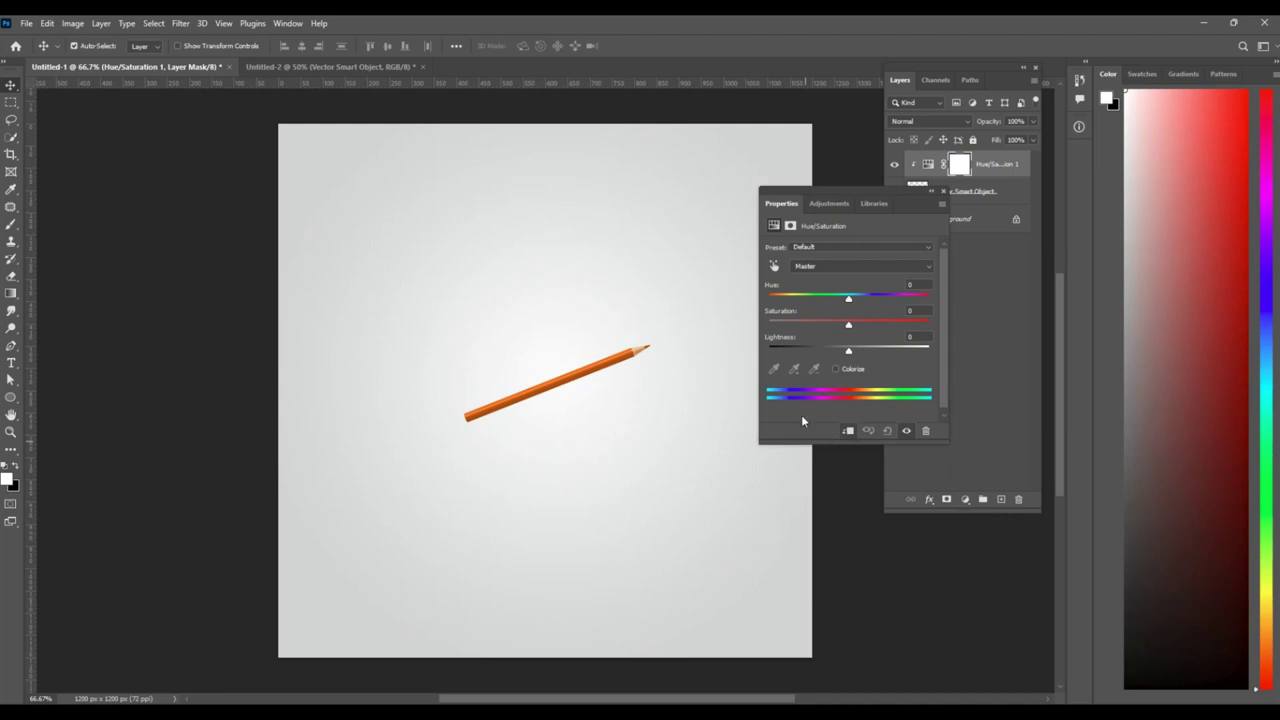
{"action": "left_click_drag", "start_coordinate": [848, 298], "coordinate": [902, 303]}
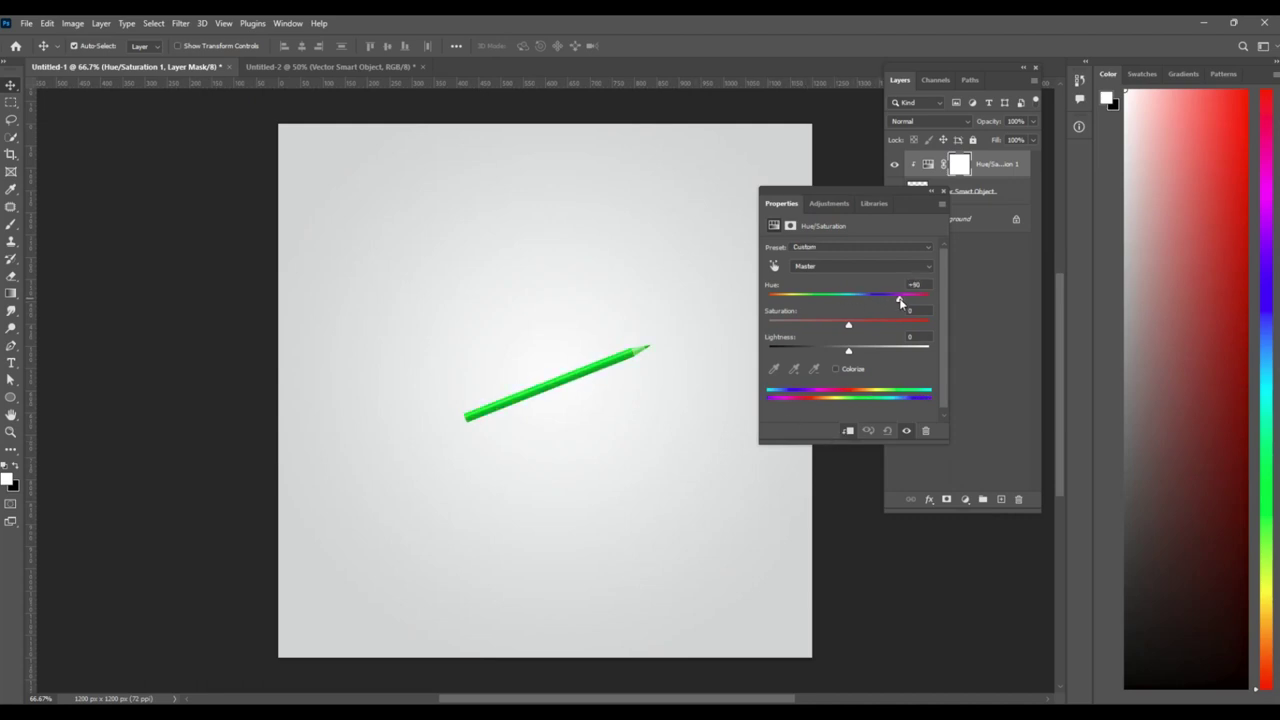
Target the adjustment layer's mask, choose the Brush Tool and zoom in on the pencil tip
{"action": "left_click", "coordinate": [964, 170]}
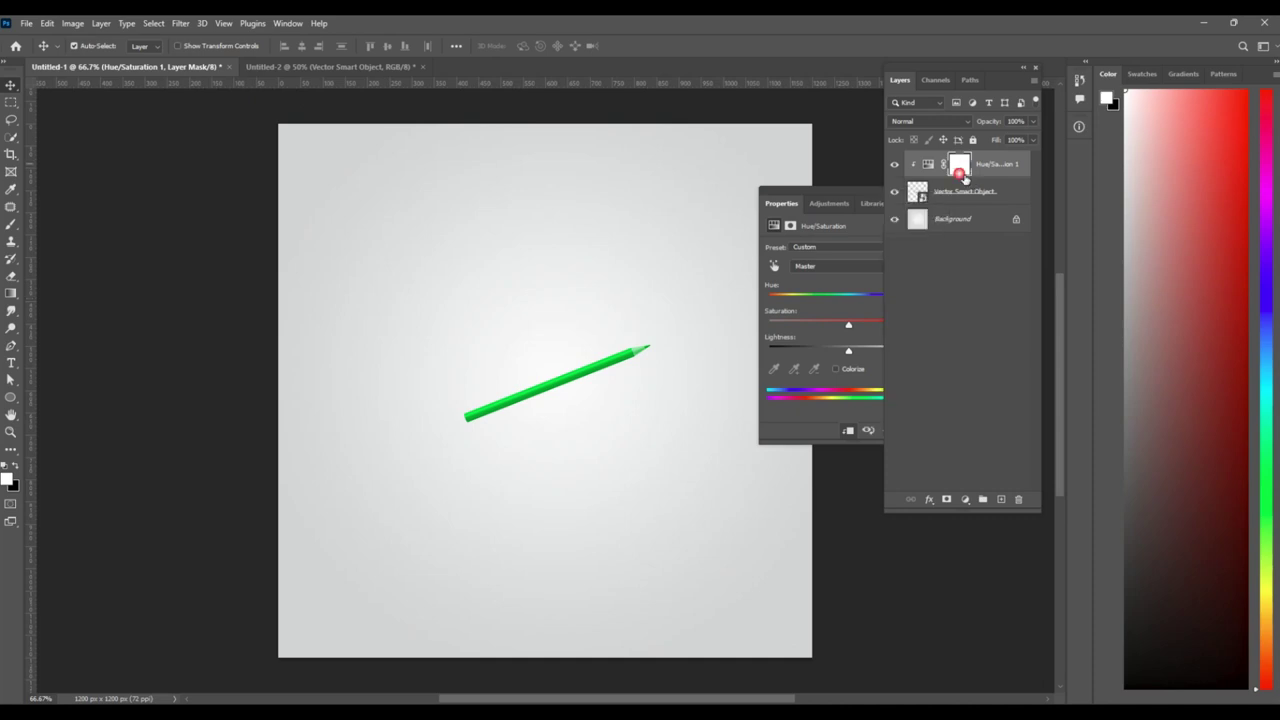
{"action": "right_click", "coordinate": [10, 222]}
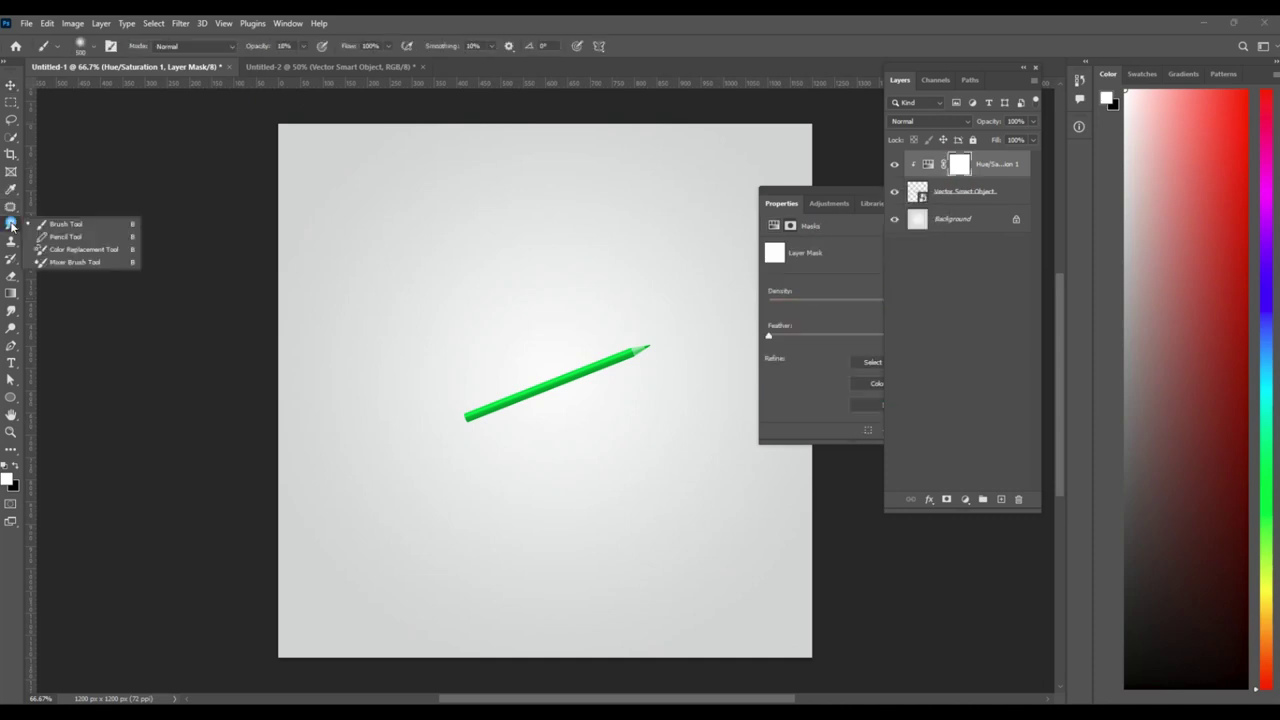
{"action": "left_click", "coordinate": [72, 223]}
{"action": "left_click", "coordinate": [11, 431]}
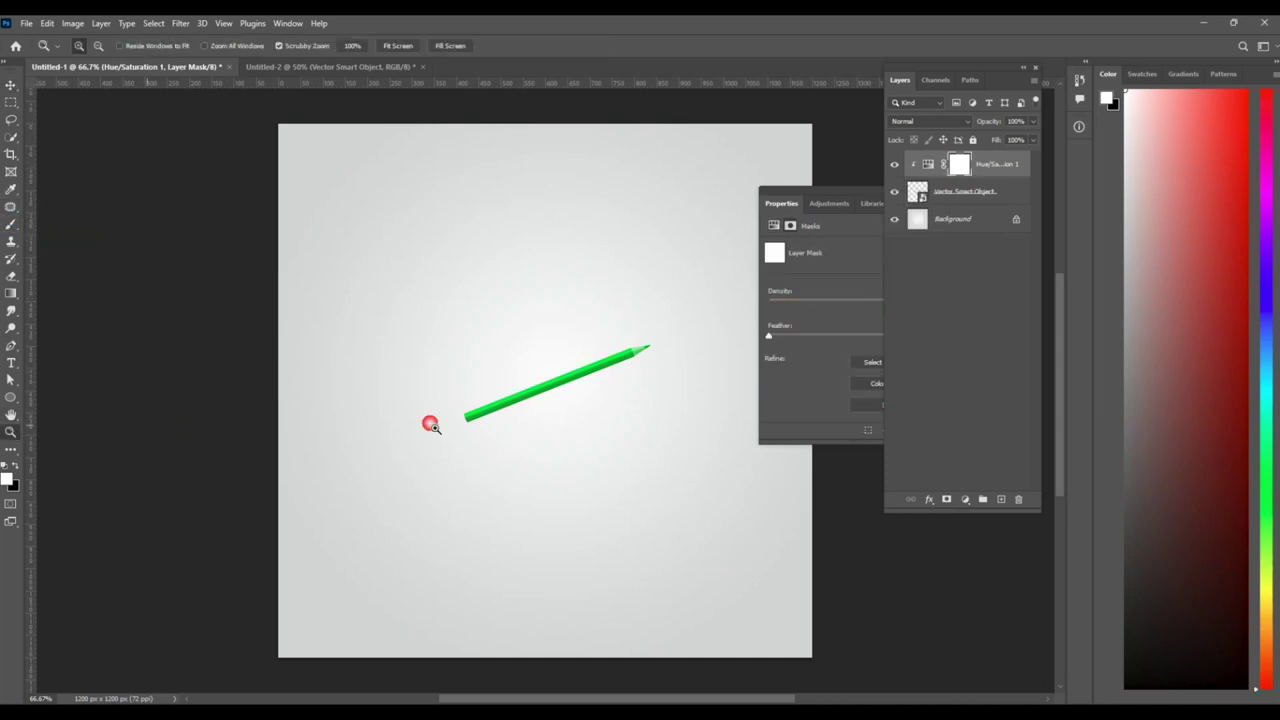
{"action": "left_click", "coordinate": [650, 365]}
{"action": "left_click", "coordinate": [651, 365]}
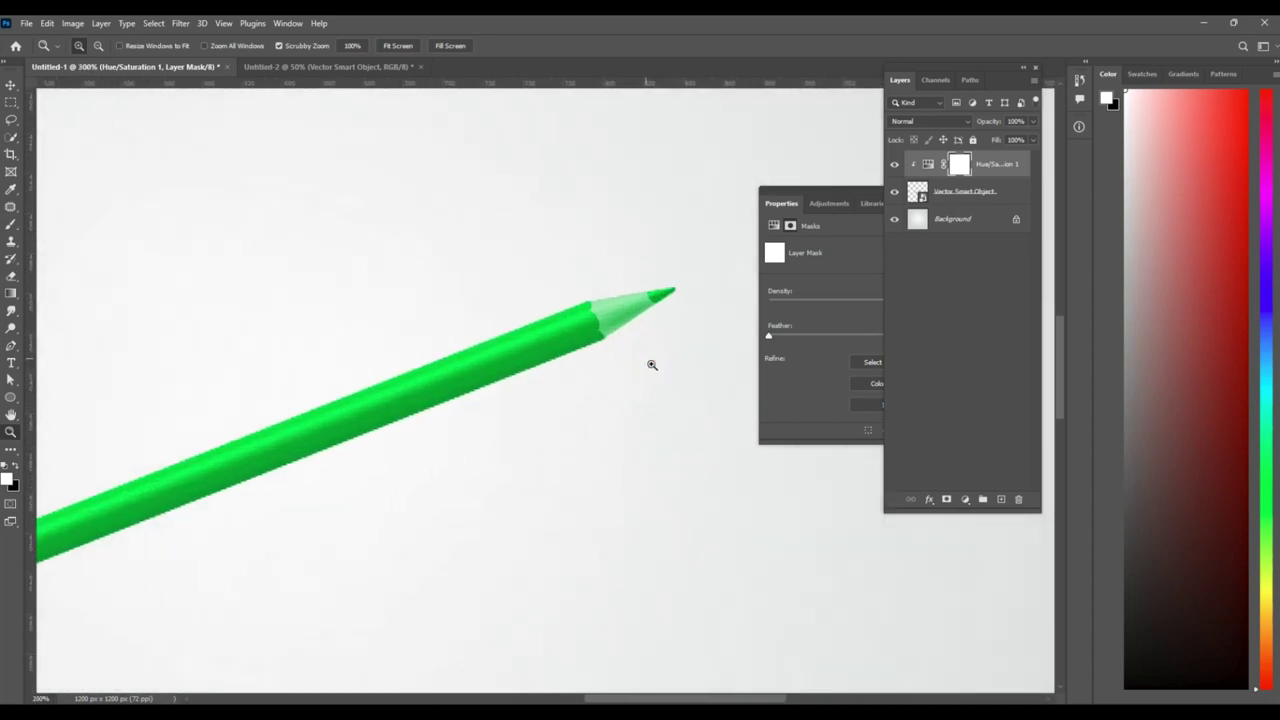
Set a black brush at 32 px, 63% hardness and 100% opacity
{"action": "right_click", "coordinate": [9, 228]}
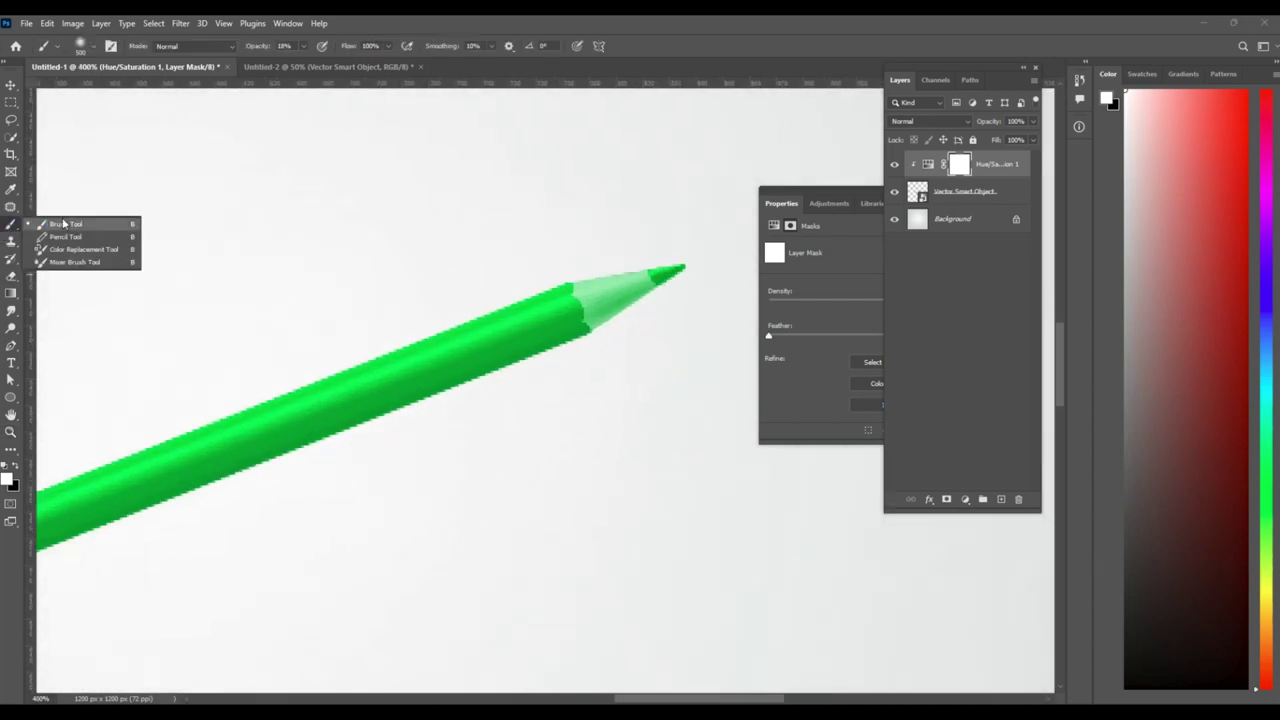
{"action": "left_click", "coordinate": [72, 223]}
{"action": "left_click", "coordinate": [88, 46]}
{"action": "left_click_drag", "start_coordinate": [112, 113], "coordinate": [128, 121]}
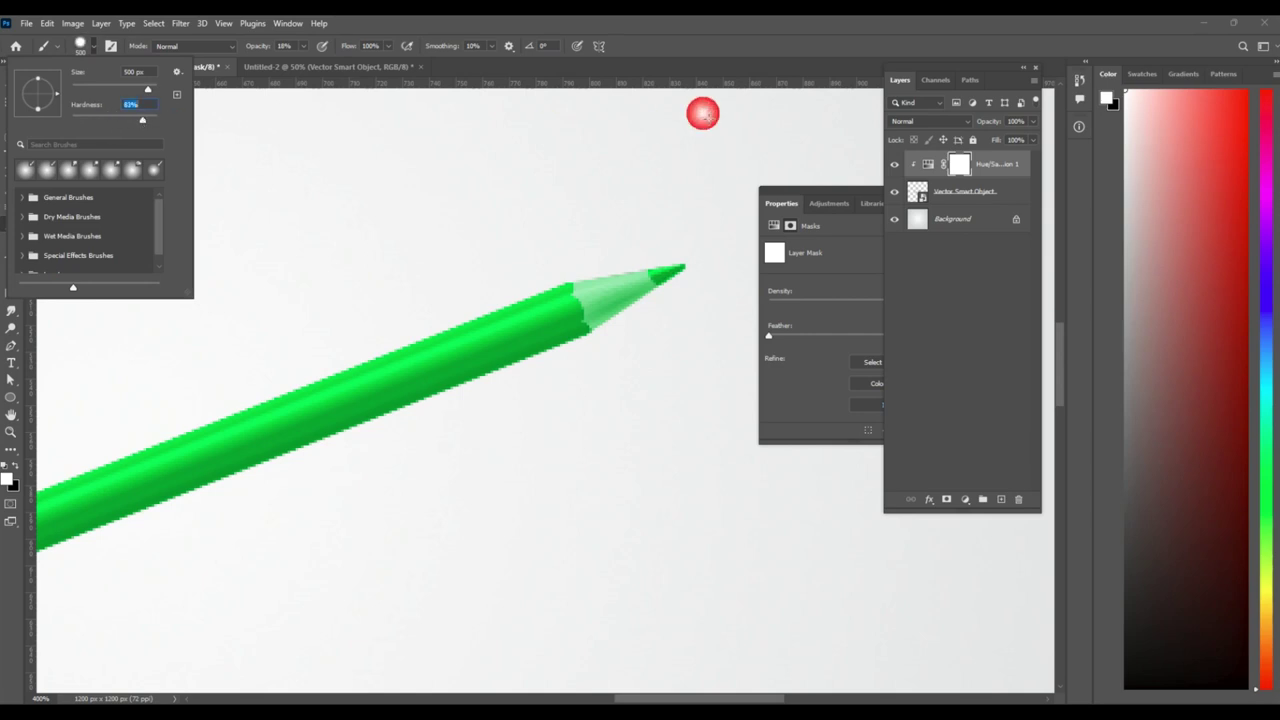
{"action": "left_click", "coordinate": [206, 331]}
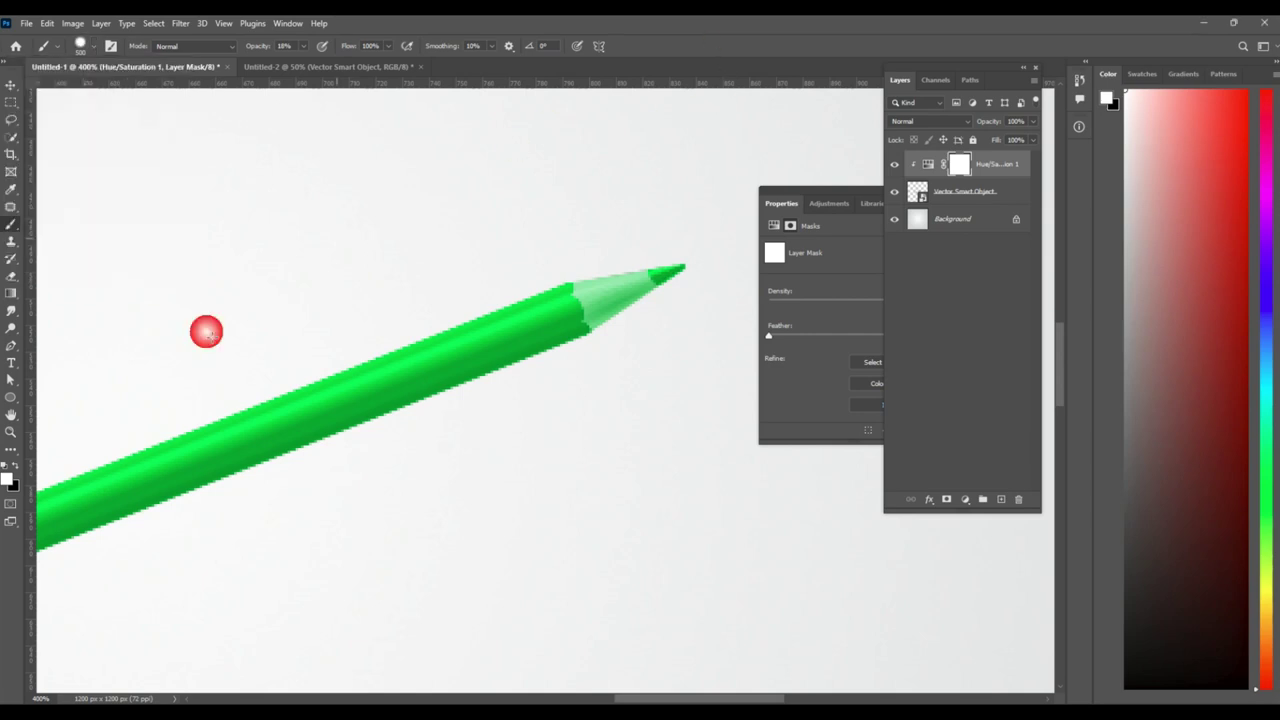
{"action": "left_click", "coordinate": [15, 466]}
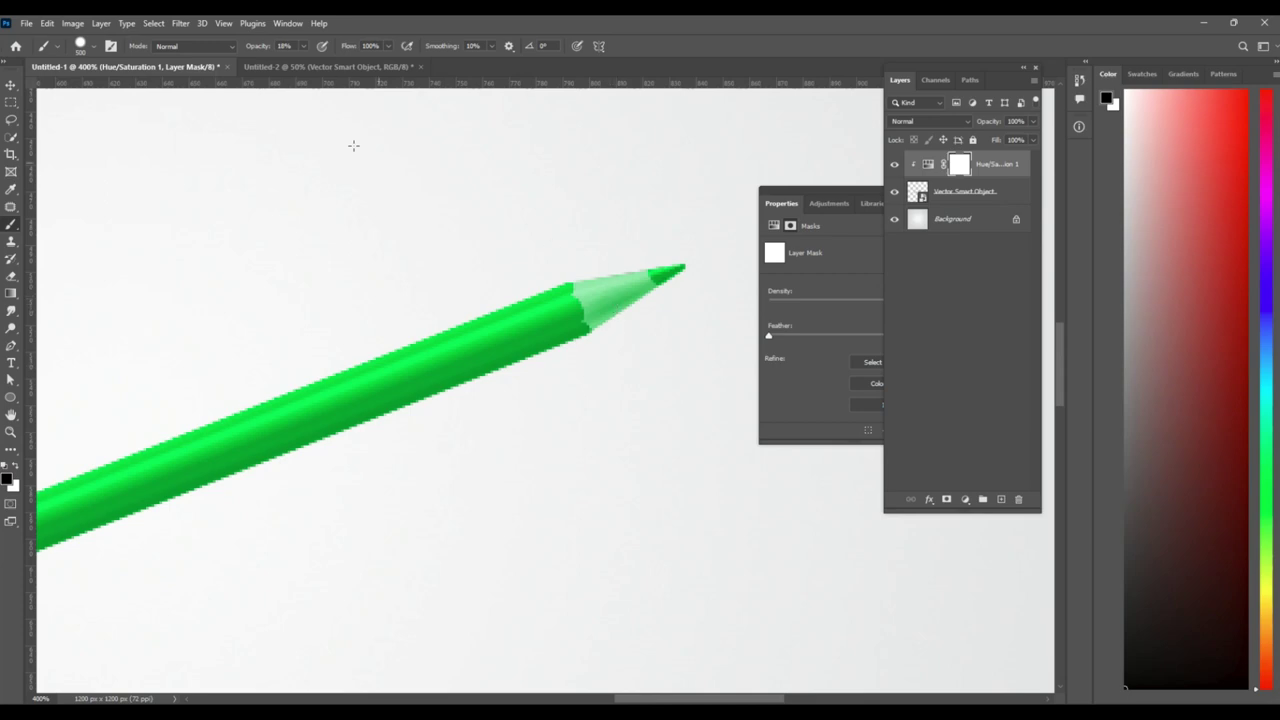
{"action": "left_click", "coordinate": [94, 48]}
{"action": "left_click_drag", "start_coordinate": [106, 90], "coordinate": [86, 89]}
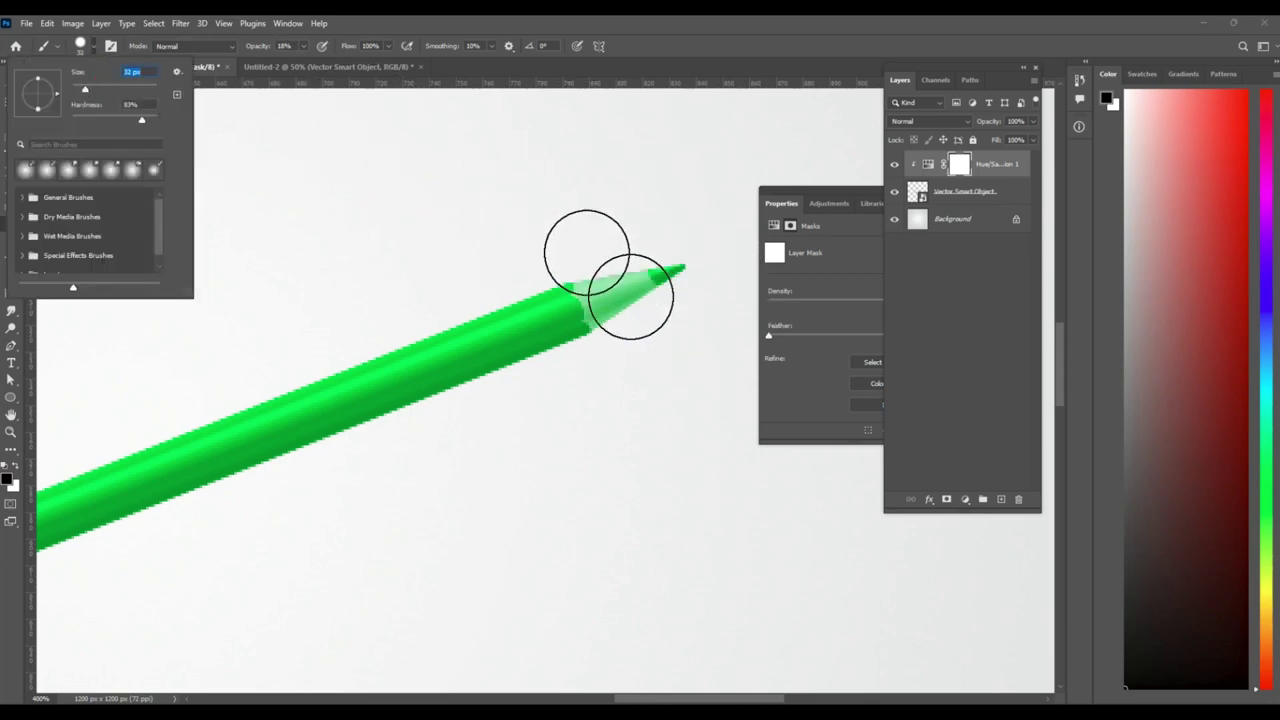
{"action": "left_click", "coordinate": [708, 37]}
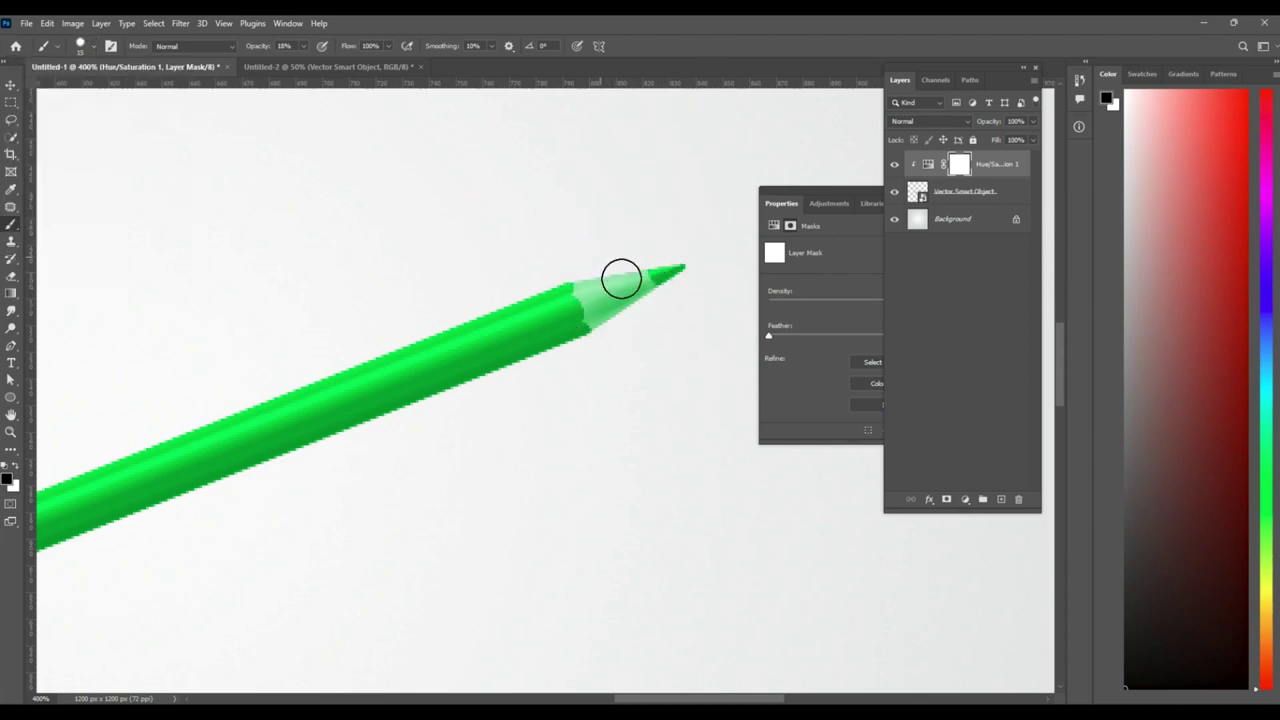
{"action": "left_click", "coordinate": [468, 148]}
{"action": "left_click_drag", "start_coordinate": [305, 45], "coordinate": [364, 63]}
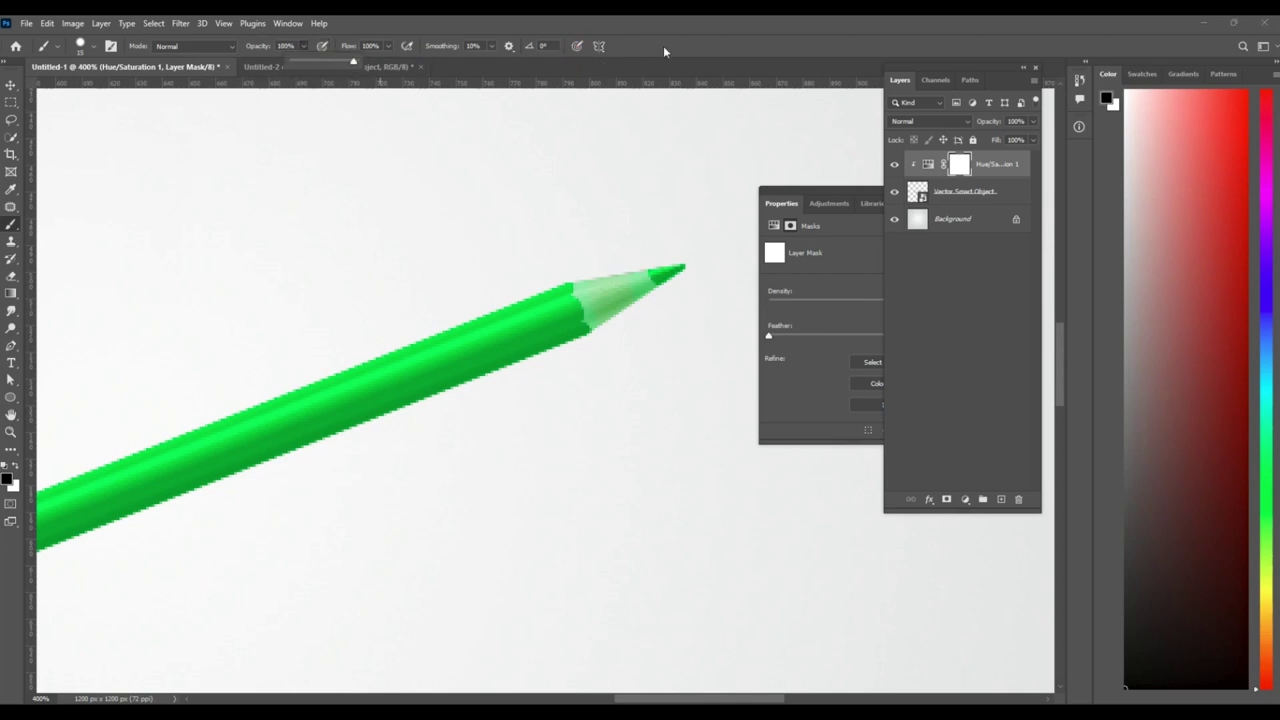
Paint the mask over the wood tip to restore its tan colour, then fit the poster in view
{"action": "left_click_drag", "start_coordinate": [585, 300], "coordinate": [640, 285]}
{"action": "mouse_move", "coordinate": [654, 340]}
{"action": "left_mouse_down"}
{"action": "mouse_move", "coordinate": [637, 283]}
{"action": "mouse_move", "coordinate": [651, 326]}
{"action": "left_mouse_up"}
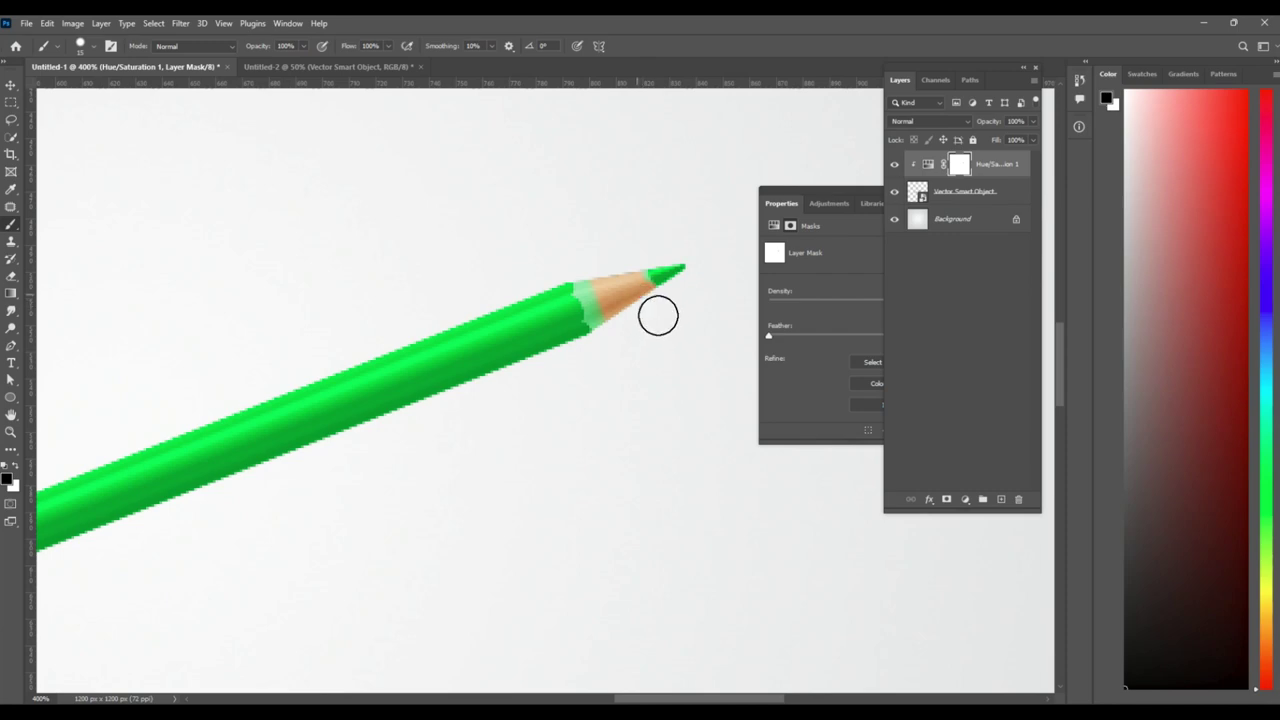
{"action": "mouse_move", "coordinate": [651, 277]}
{"action": "left_mouse_down"}
{"action": "mouse_move", "coordinate": [606, 317]}
{"action": "mouse_move", "coordinate": [604, 301]}
{"action": "mouse_move", "coordinate": [669, 366]}
{"action": "left_mouse_up"}
{"action": "key", "text": "ctrl+0"}
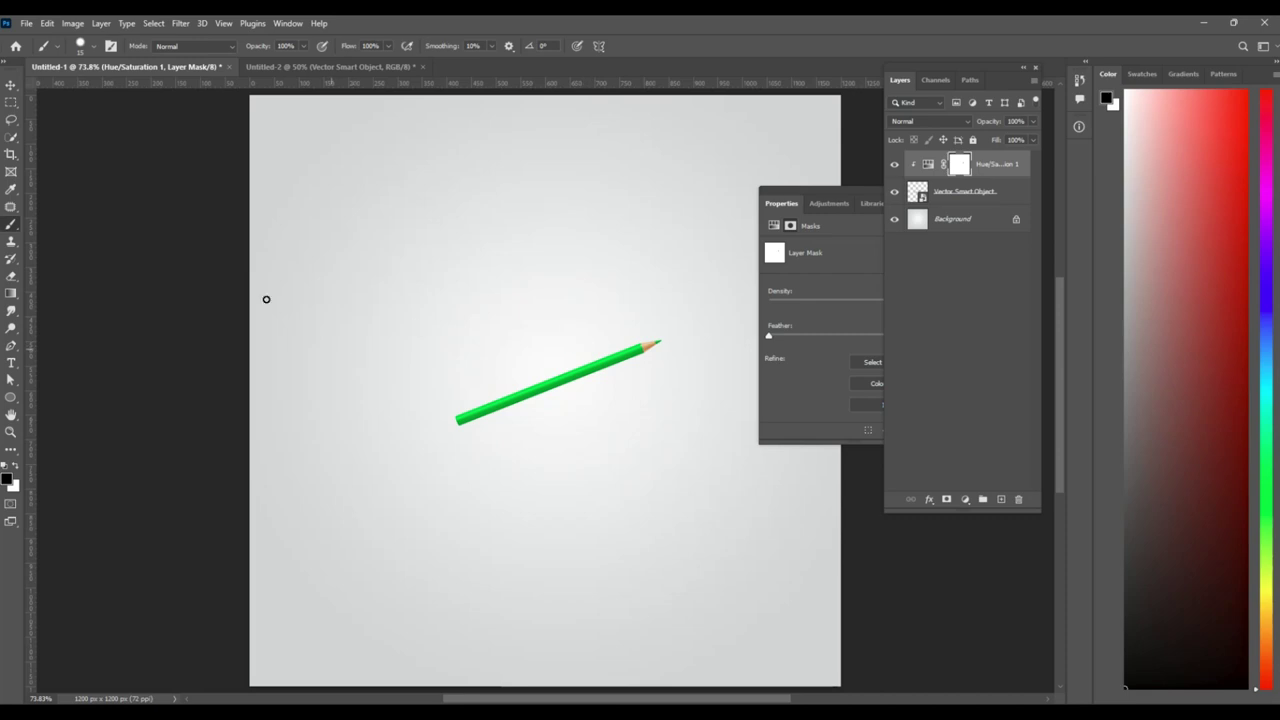
Lower the pencil's Hue/Saturation Lightness to a deeper green, then close the Properties panel
{"action": "left_click", "coordinate": [10, 85]}
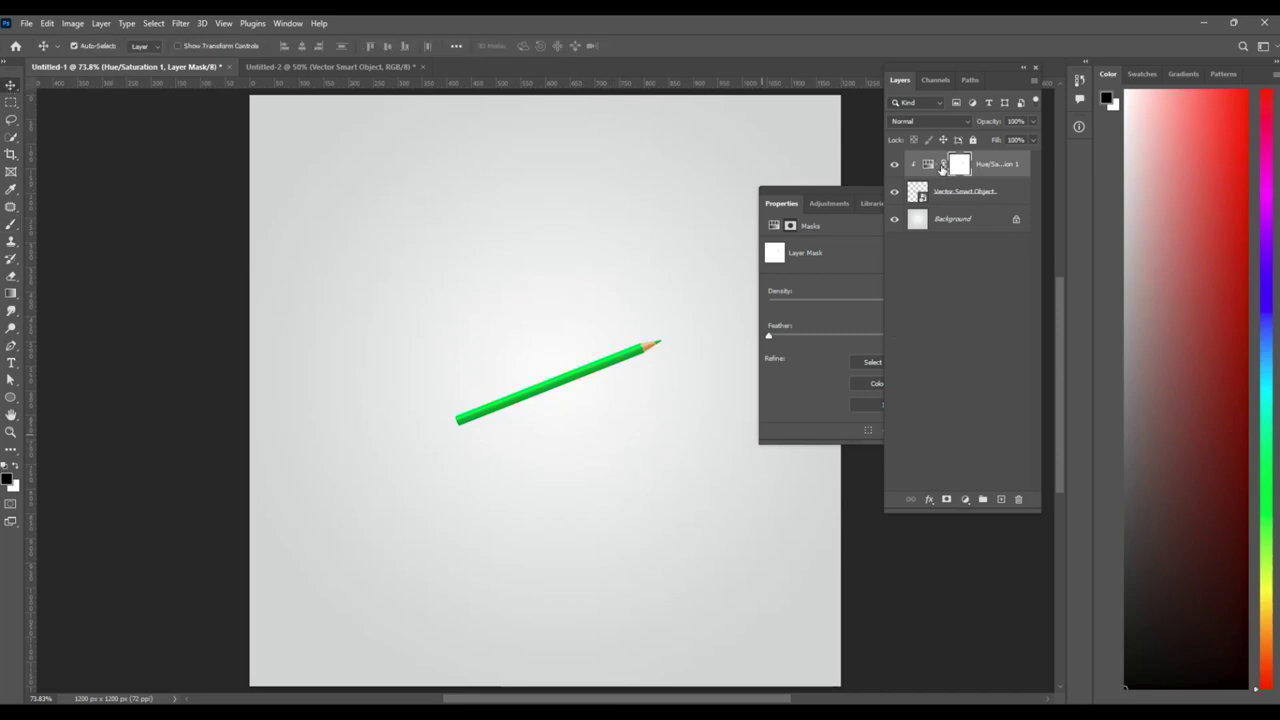
{"action": "left_click", "coordinate": [941, 168]}
{"action": "left_click_drag", "start_coordinate": [846, 190], "coordinate": [810, 166]}
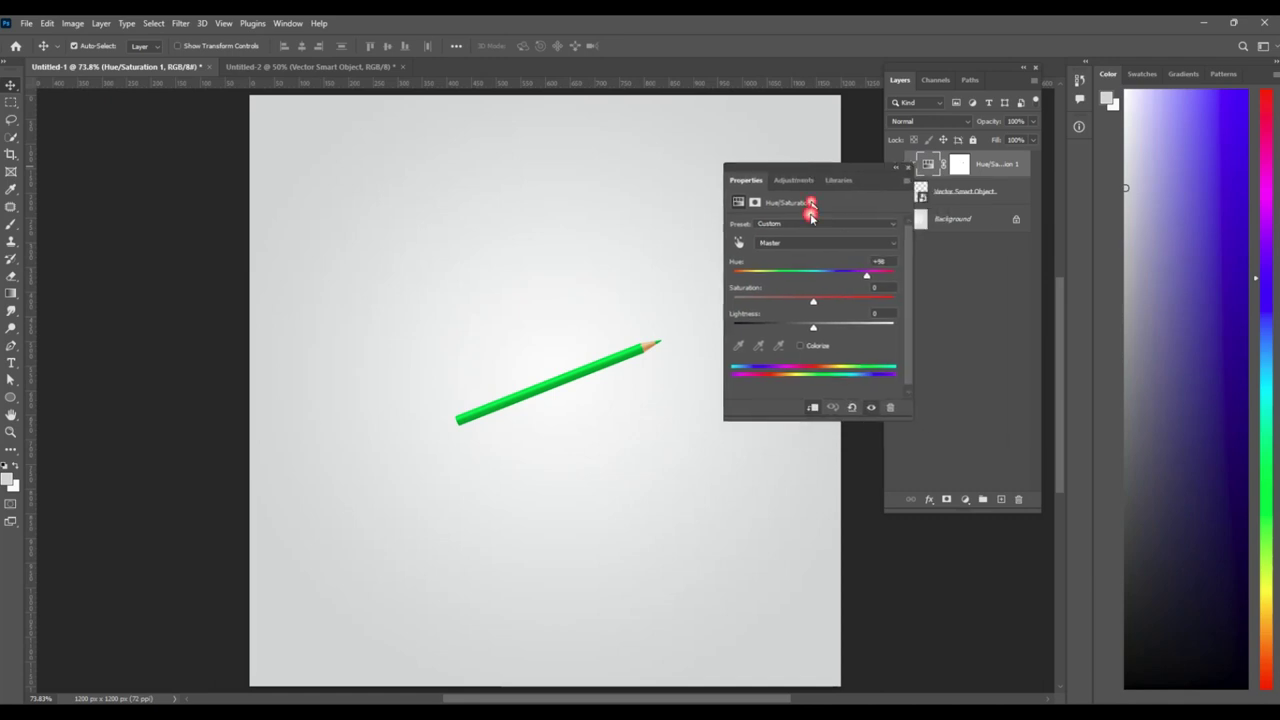
{"action": "left_click_drag", "start_coordinate": [813, 330], "coordinate": [790, 331]}
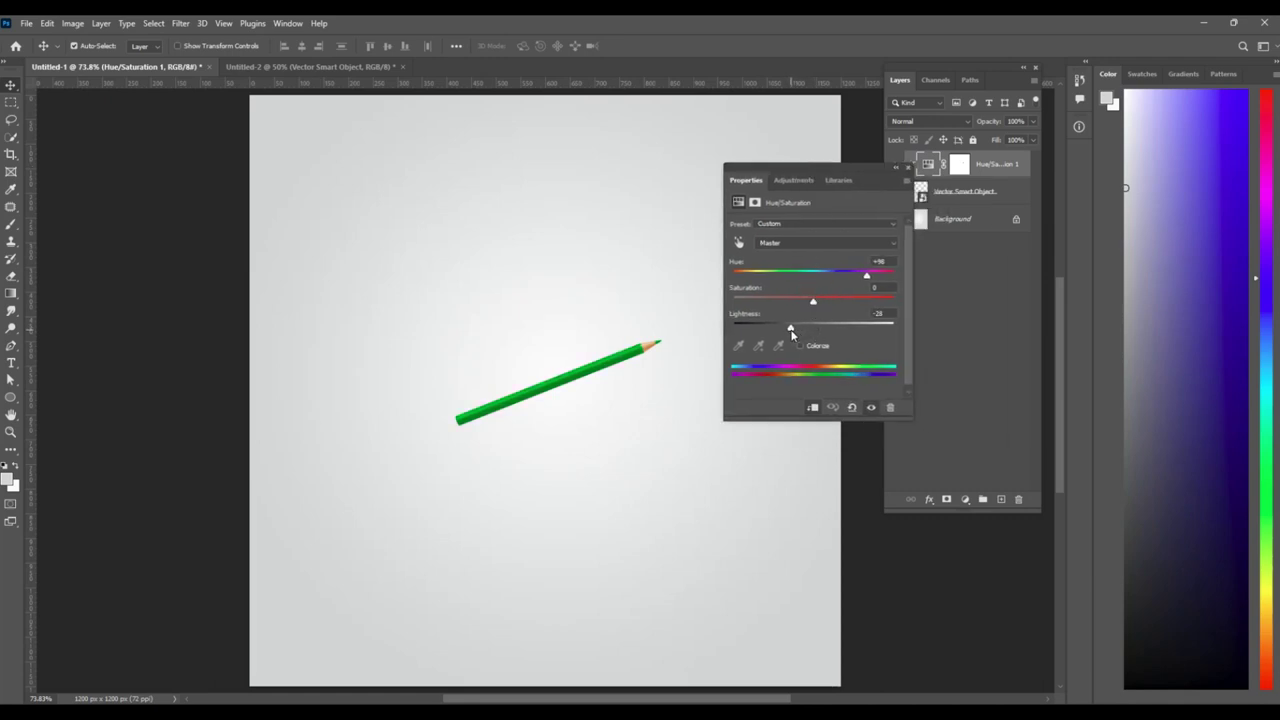
{"action": "left_click", "coordinate": [872, 340]}
{"action": "left_click_drag", "start_coordinate": [867, 177], "coordinate": [825, 413]}
{"action": "left_click", "coordinate": [866, 404]}
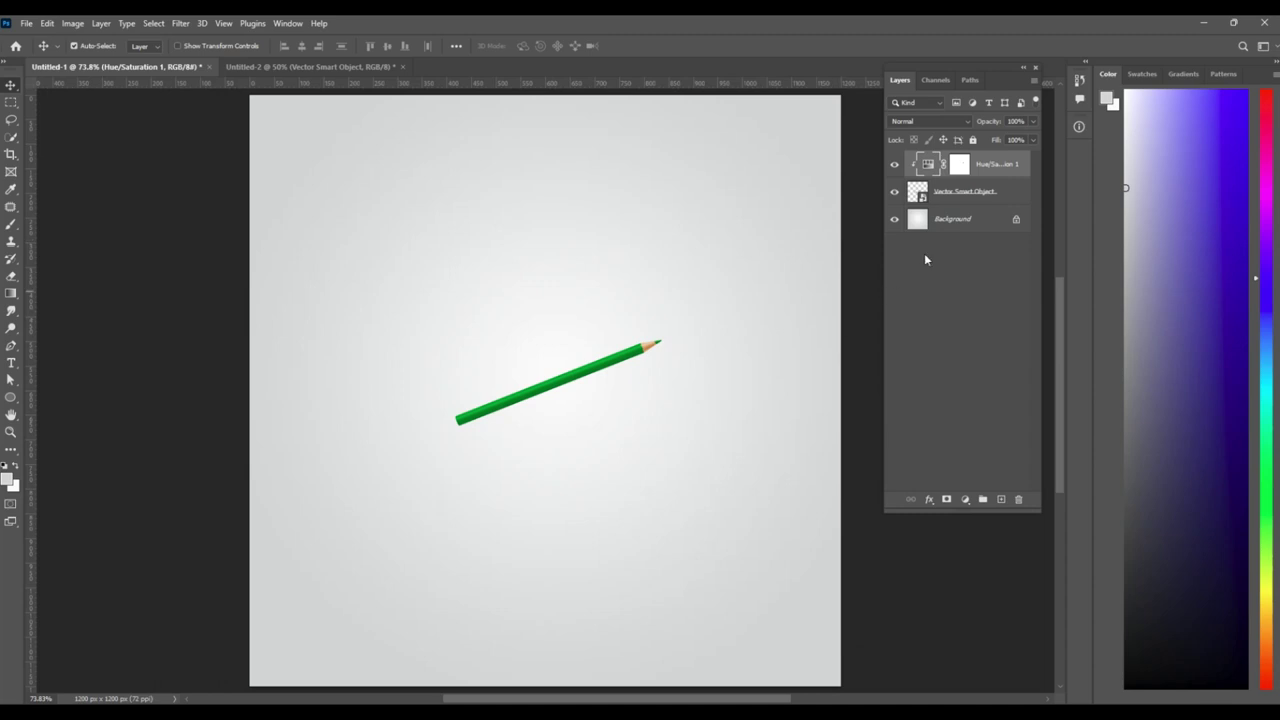
Add a Normal-mode drop shadow below the pencil with reduced opacity
{"action": "right_click", "coordinate": [998, 197]}
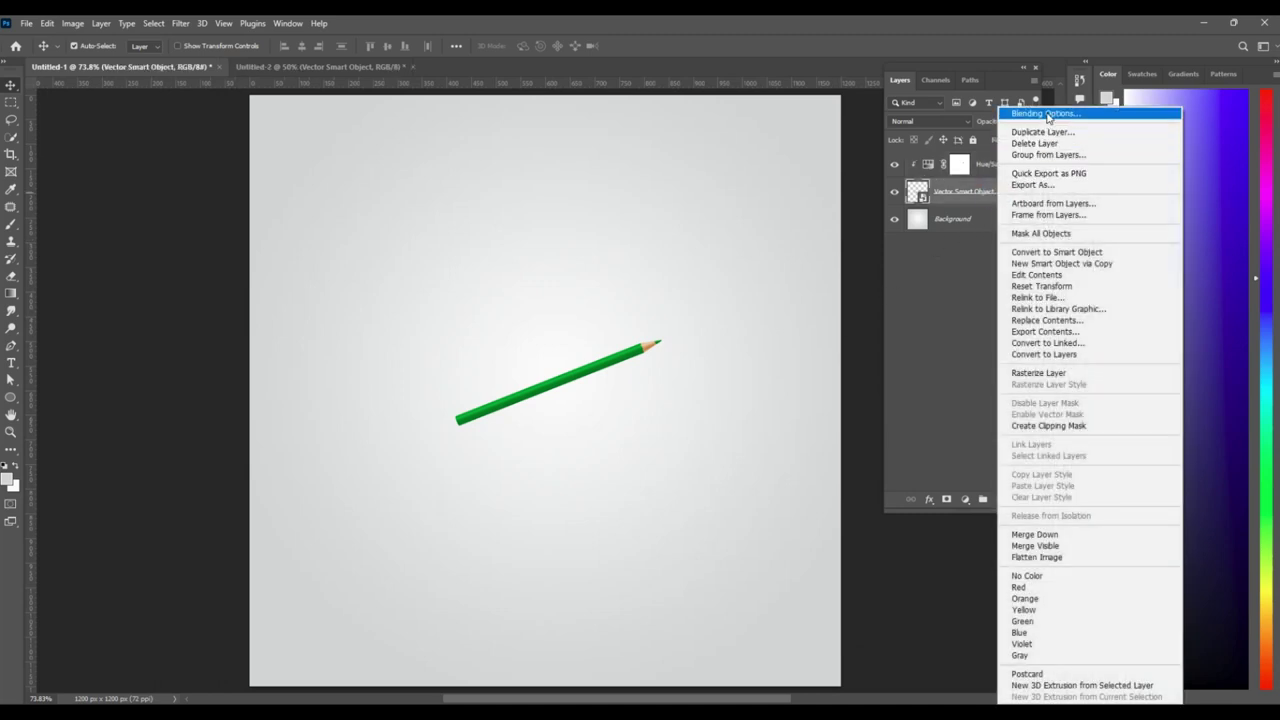
{"action": "key", "text": "Escape"}
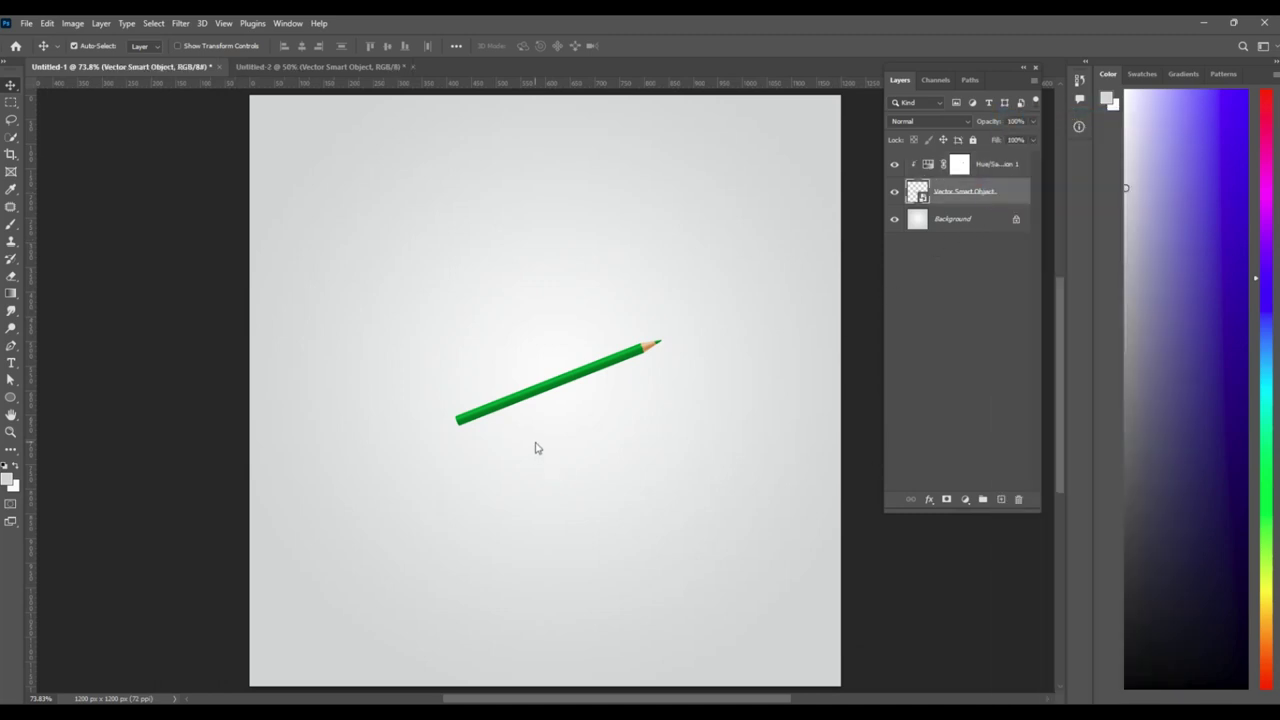
{"action": "left_click", "coordinate": [750, 633]}
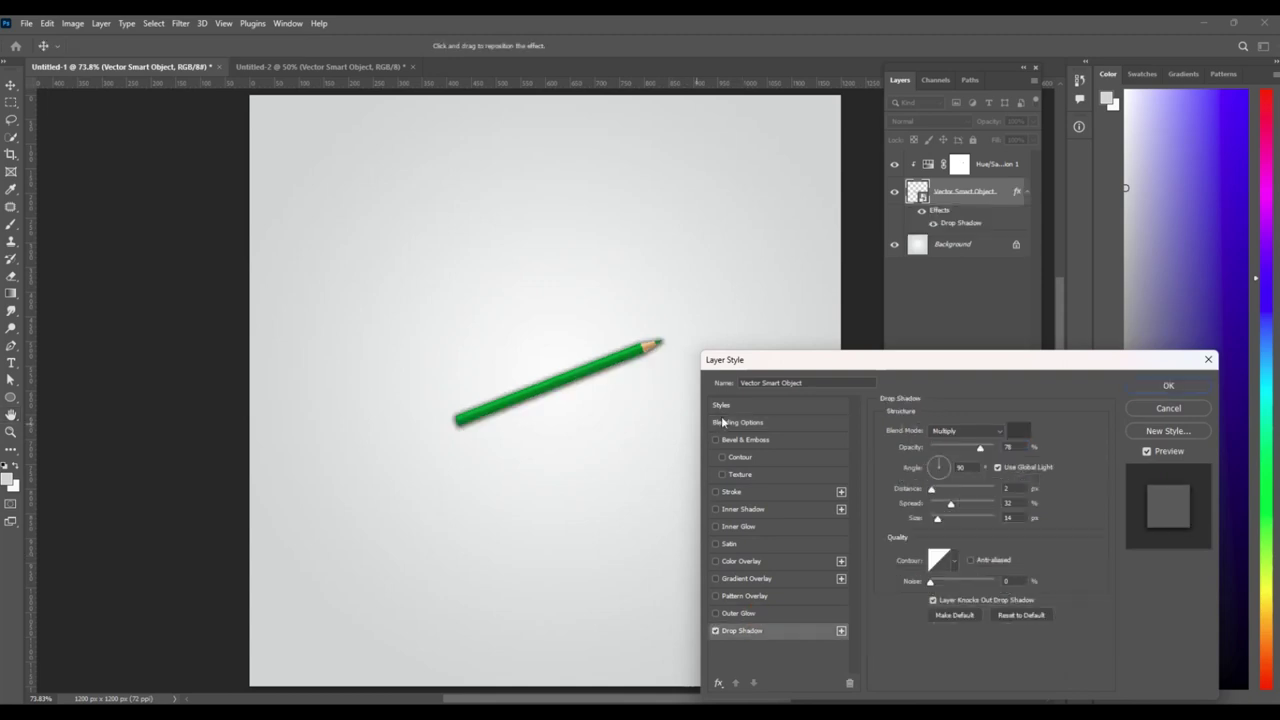
{"action": "left_click_drag", "start_coordinate": [578, 385], "coordinate": [578, 391]}
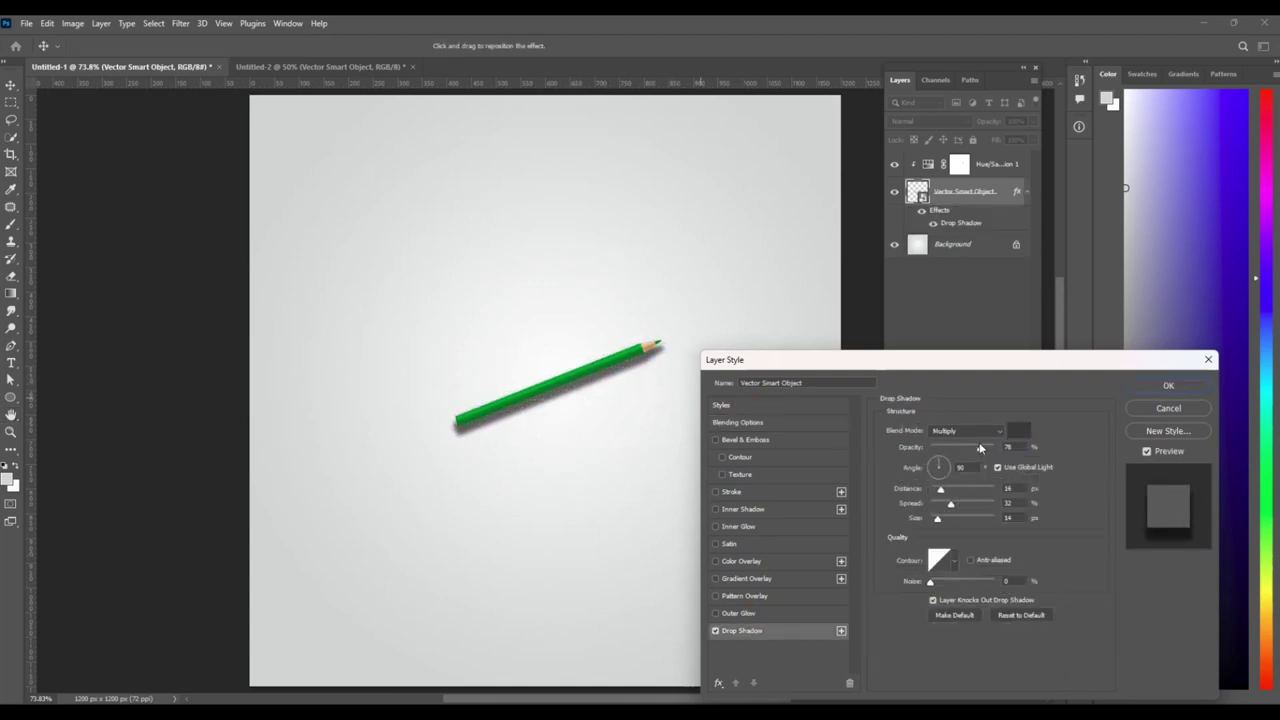
{"action": "left_click", "coordinate": [975, 431]}
{"action": "left_click", "coordinate": [963, 386]}
{"action": "left_click_drag", "start_coordinate": [978, 446], "coordinate": [945, 455]}
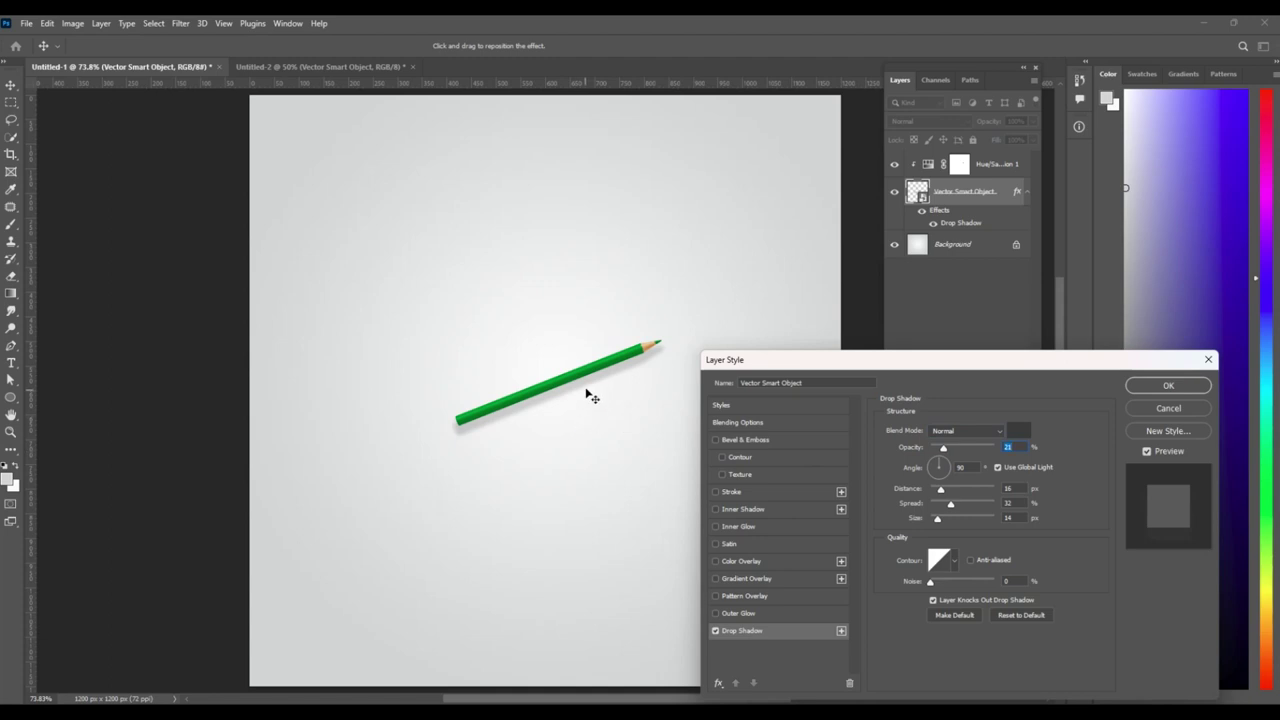
Finish the shadow at 38% opacity, spread 5, size 16, then darken the pencil's Lightness further
{"action": "left_click_drag", "start_coordinate": [588, 396], "coordinate": [589, 391]}
{"action": "left_click", "coordinate": [935, 505]}
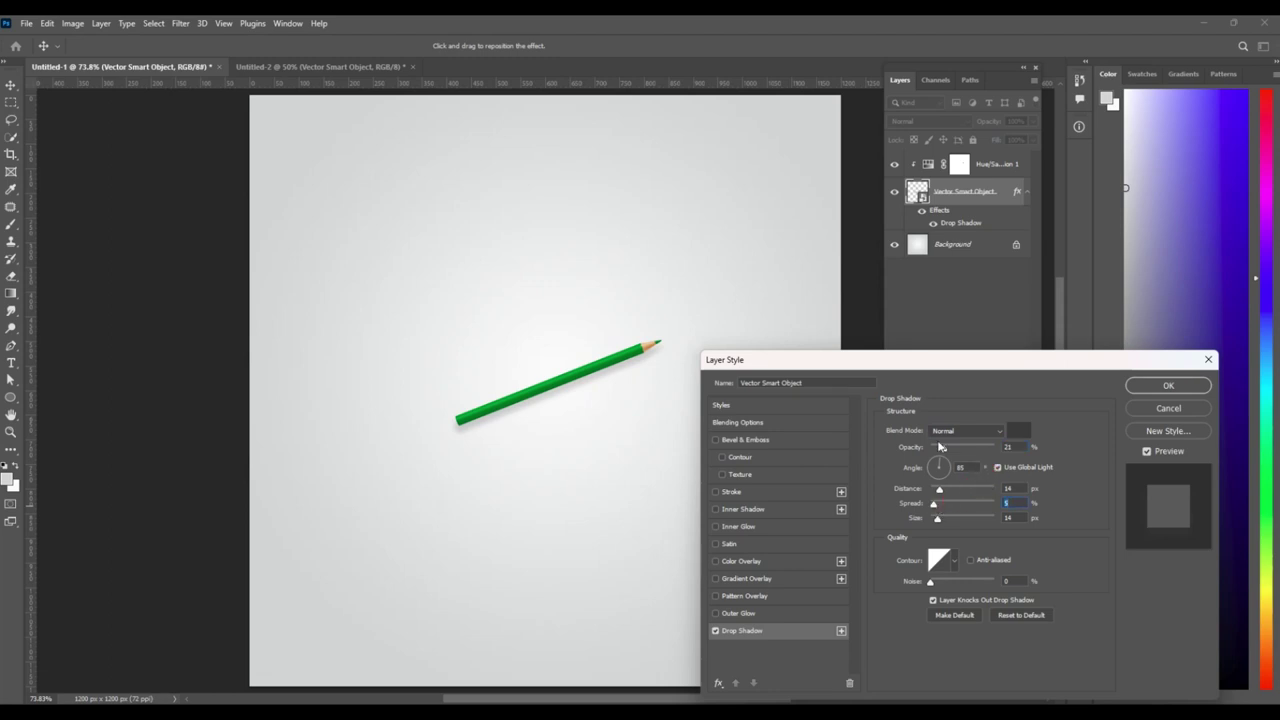
{"action": "left_click_drag", "start_coordinate": [938, 518], "coordinate": [937, 520]}
{"action": "left_click_drag", "start_coordinate": [946, 449], "coordinate": [957, 452]}
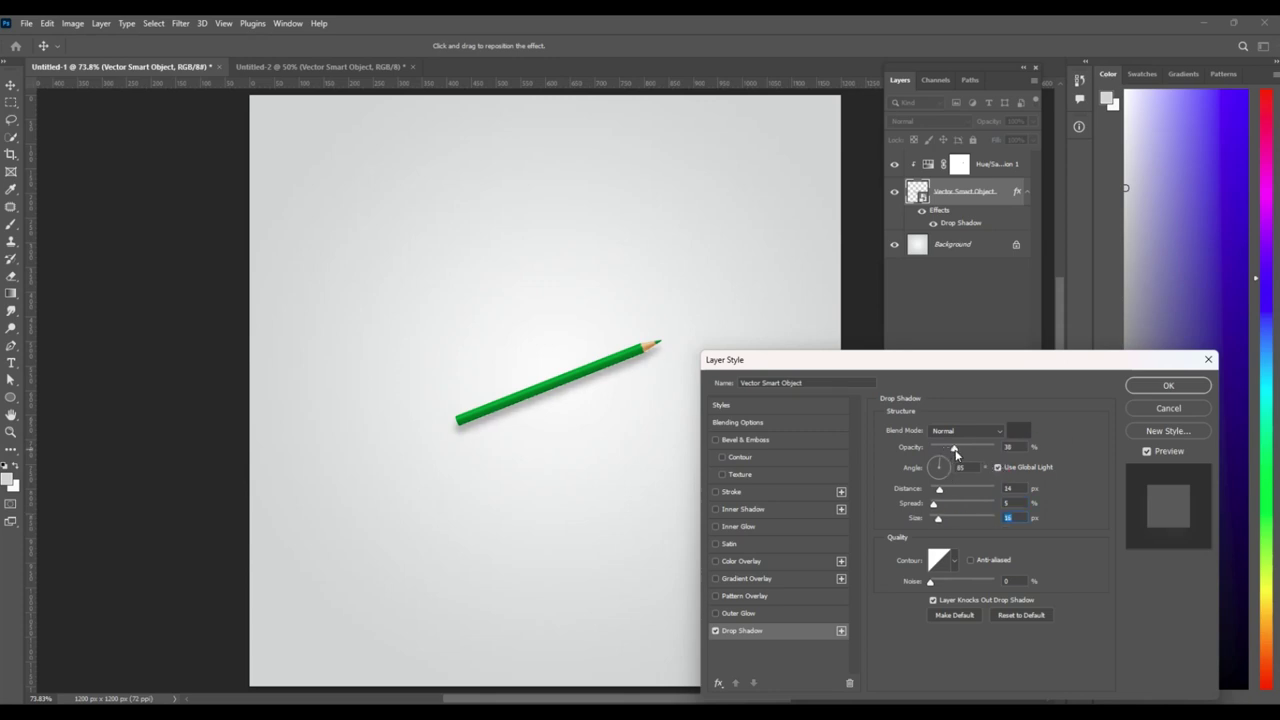
{"action": "left_click", "coordinate": [1135, 385]}
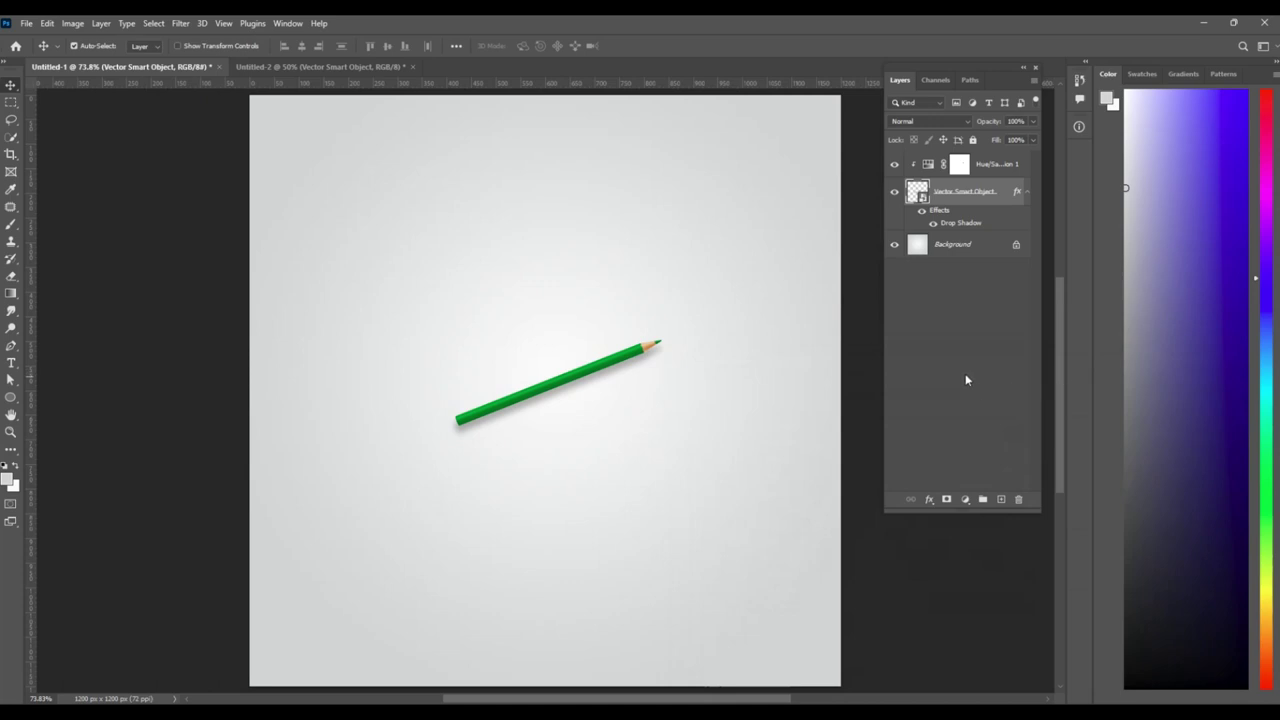
{"action": "double_click", "coordinate": [928, 164]}
{"action": "left_click_drag", "start_coordinate": [746, 565], "coordinate": [739, 566]}
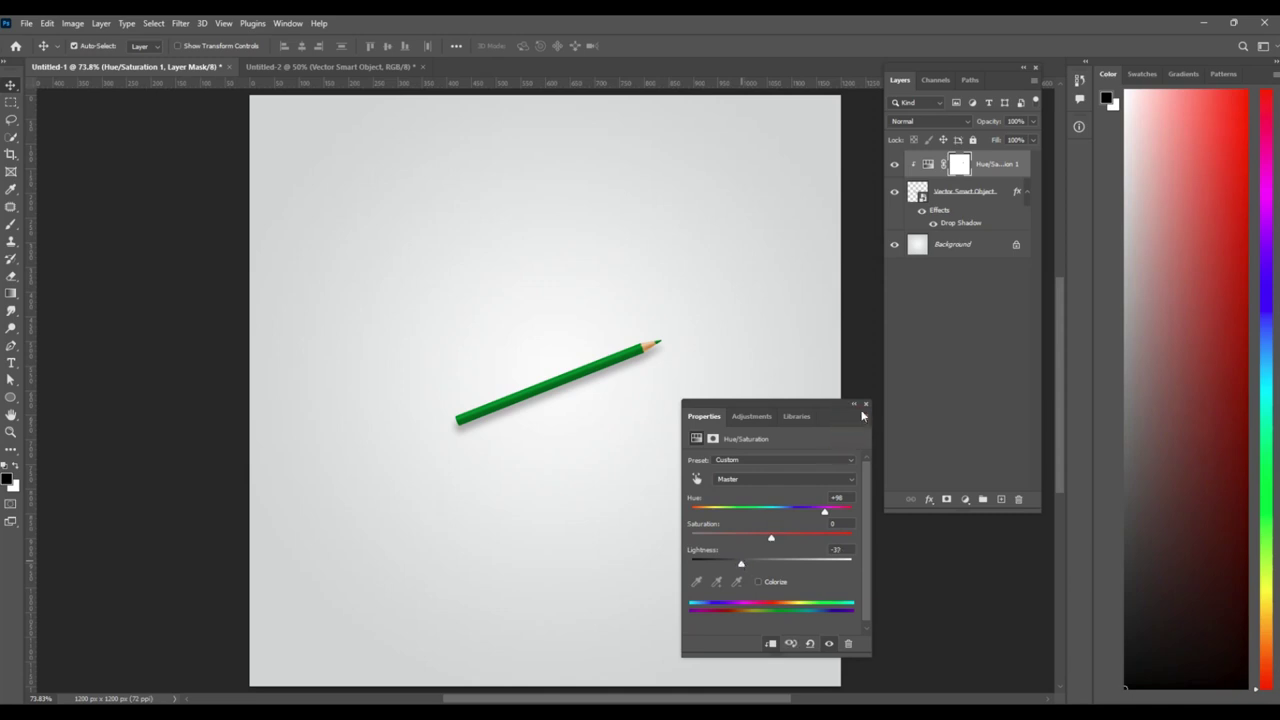
Group the pencil and its Hue/Saturation layer into Group 1 and duplicate the group
{"action": "left_click", "coordinate": [866, 404]}
{"action": "left_click", "coordinate": [1003, 190]}
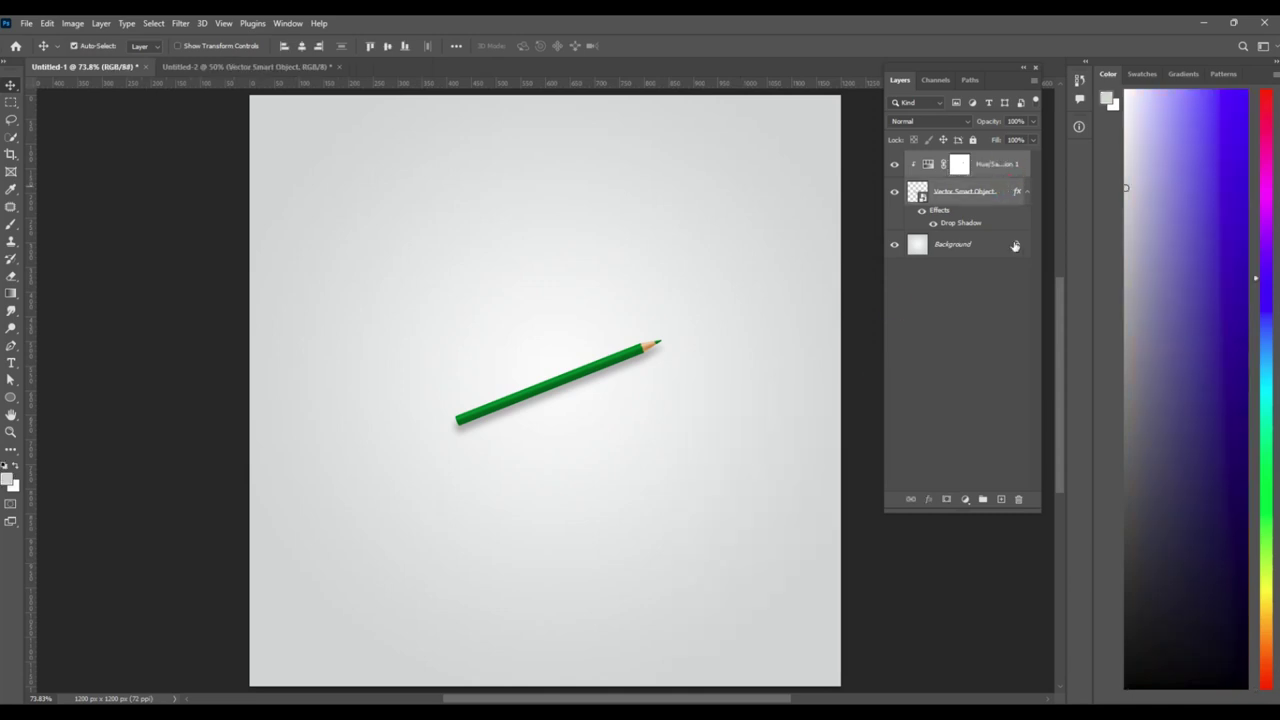
{"action": "key", "text": "ctrl+g"}
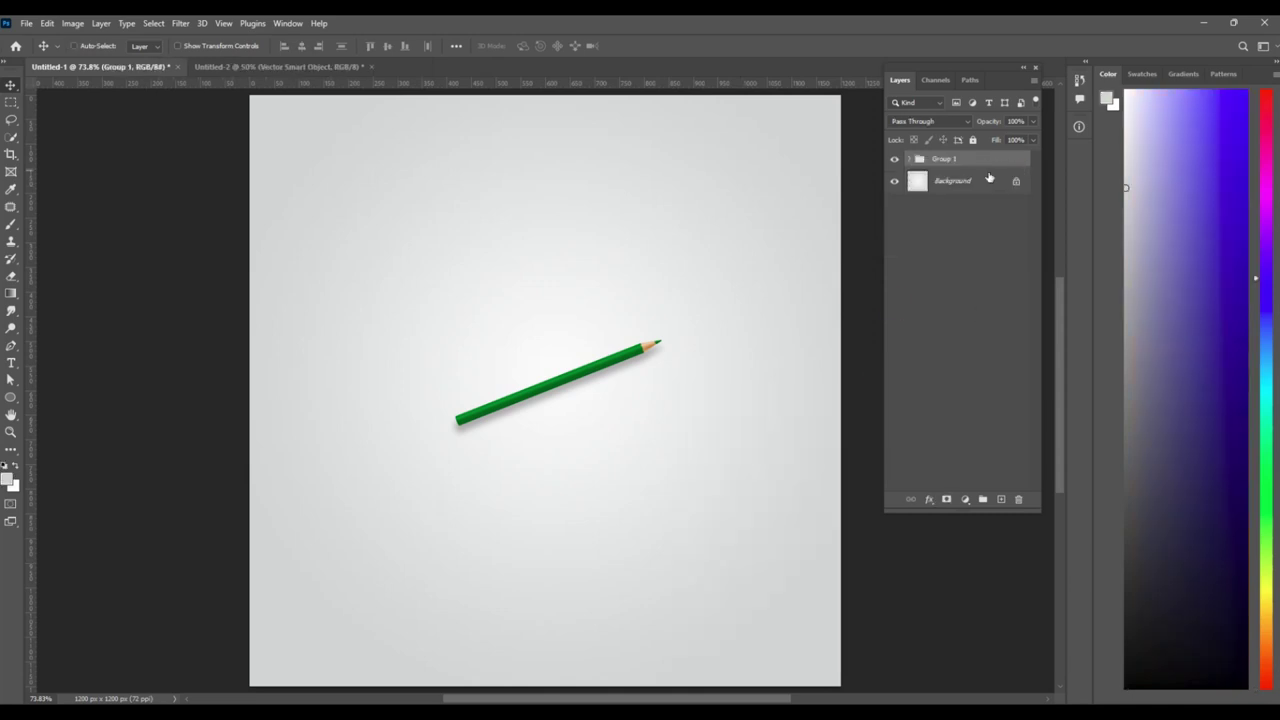
{"action": "left_click_drag", "start_coordinate": [970, 166], "coordinate": [1003, 499]}
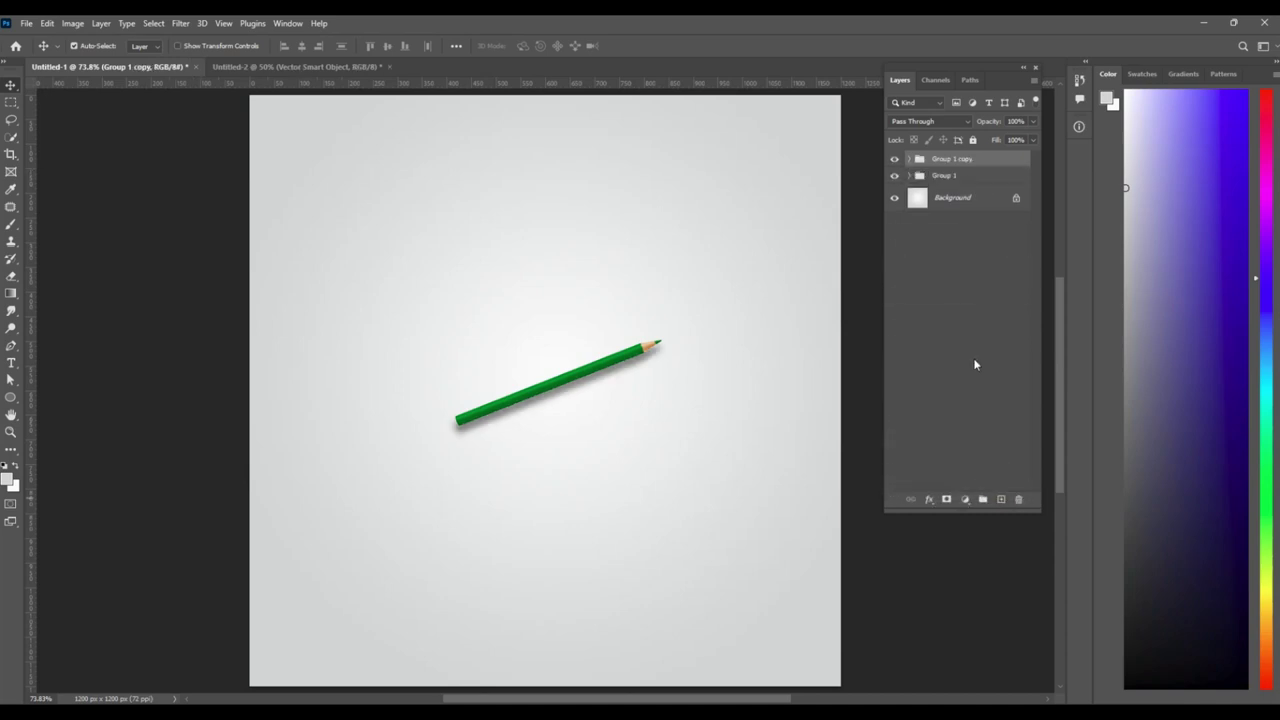
Move the duplicate pencil above the original and rotate it about 180° to point the opposite way
{"action": "key", "text": "ctrl+t"}
{"action": "left_click_drag", "start_coordinate": [613, 382], "coordinate": [597, 255]}
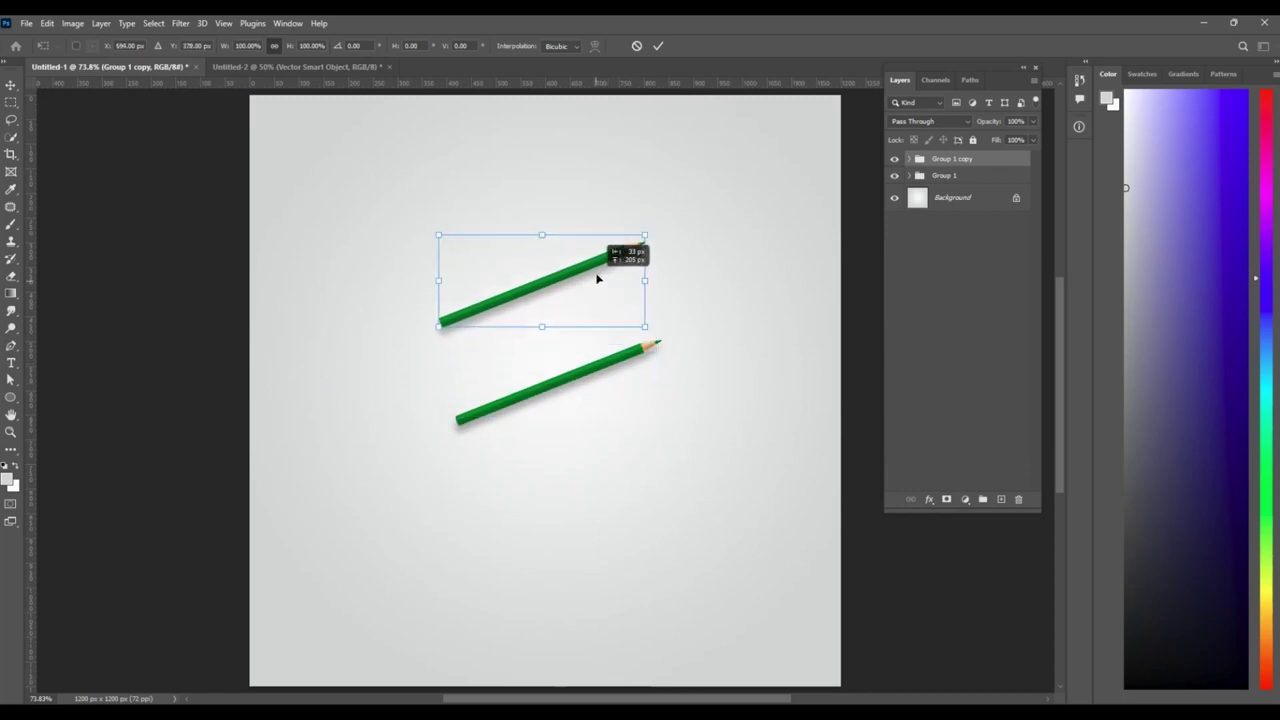
{"action": "left_click_drag", "start_coordinate": [650, 196], "coordinate": [422, 329]}
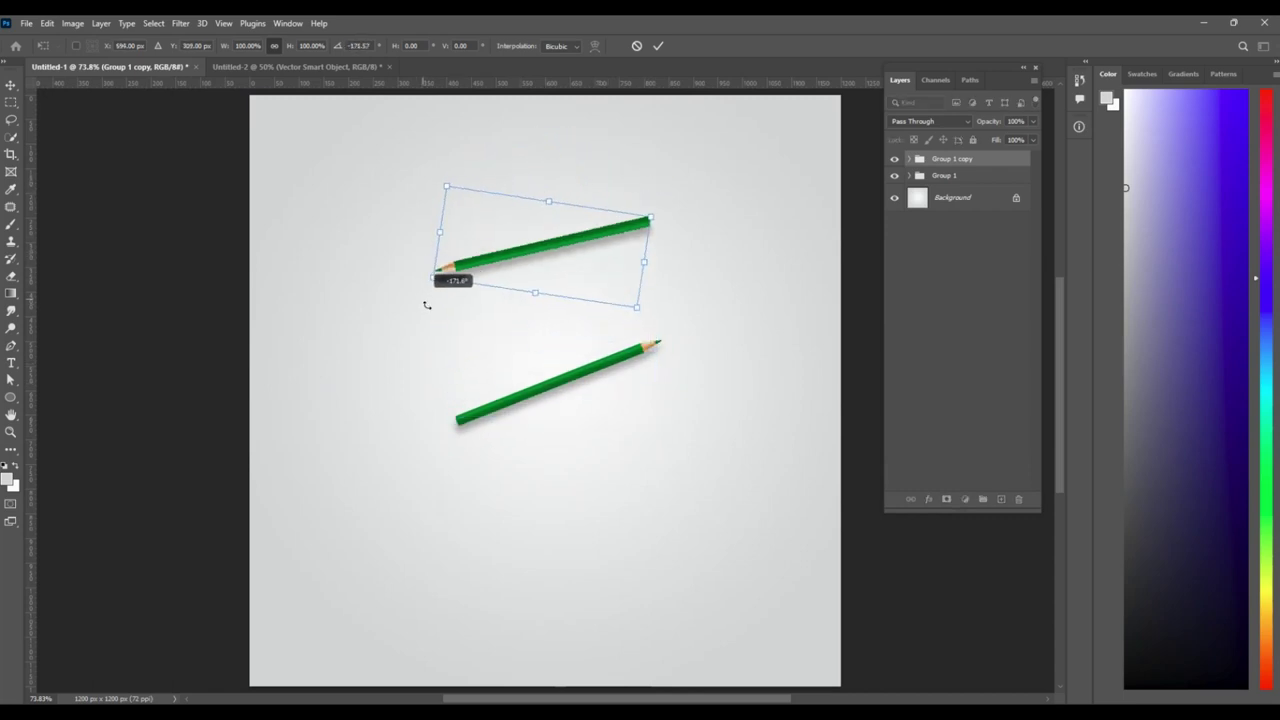
{"action": "key", "text": "Return"}
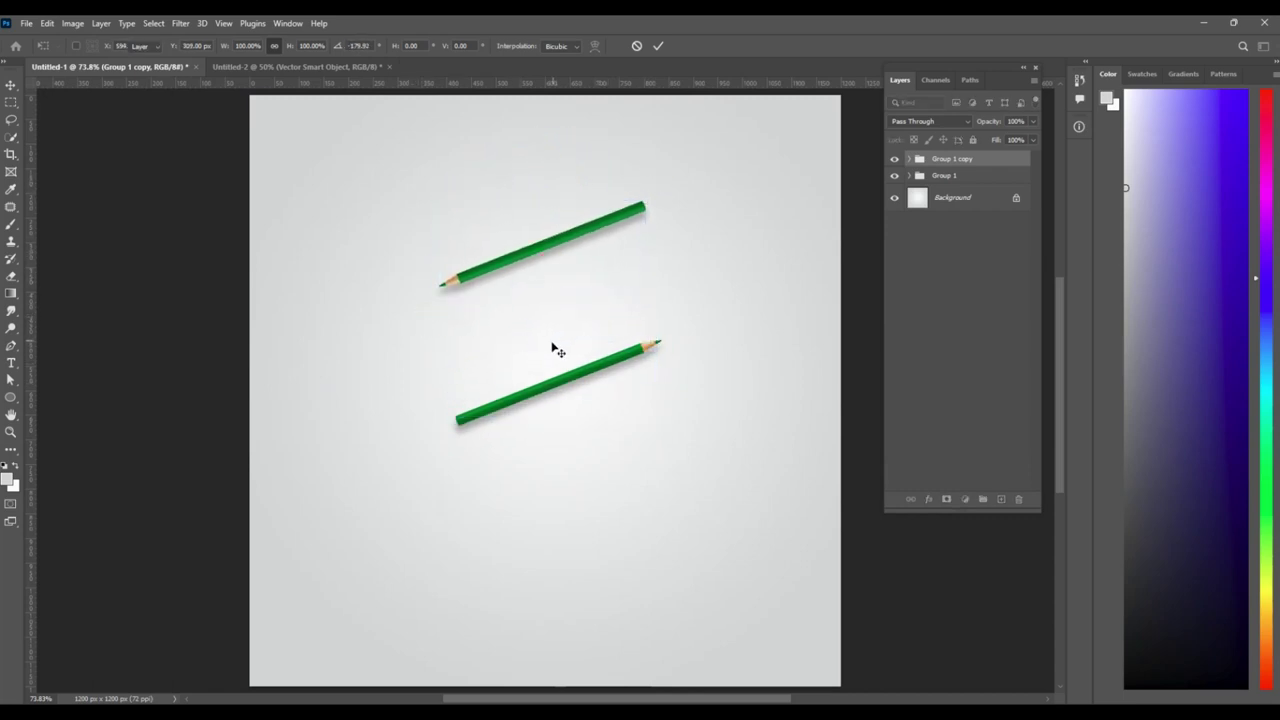
{"action": "left_click", "coordinate": [550, 344]}
{"action": "key", "text": "ctrl+t"}
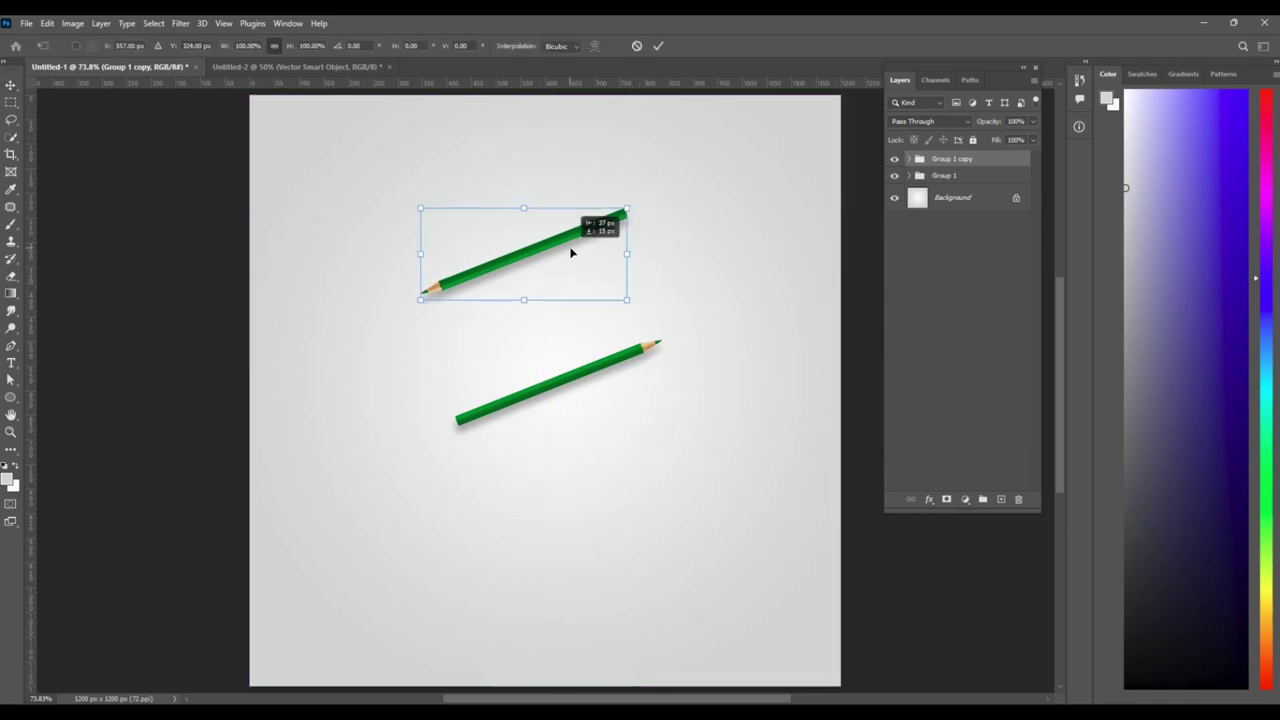
{"action": "left_click_drag", "start_coordinate": [571, 251], "coordinate": [597, 237]}
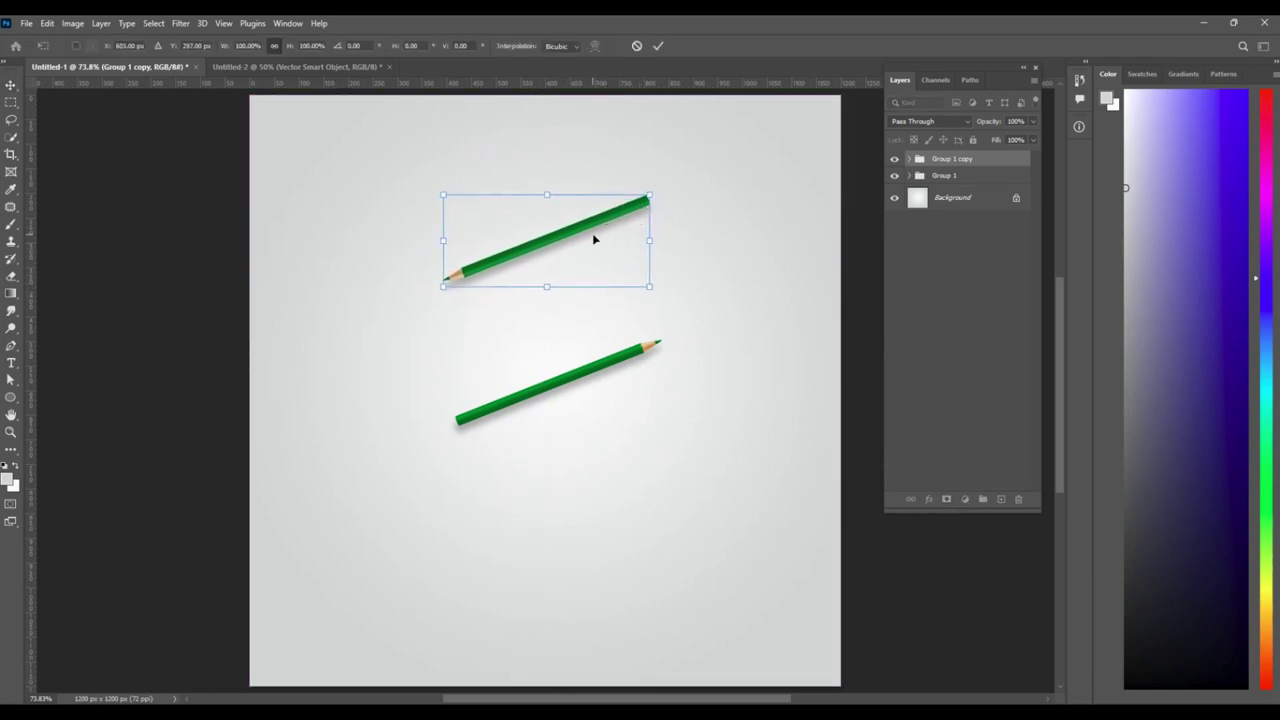
{"action": "key", "text": "Return"}
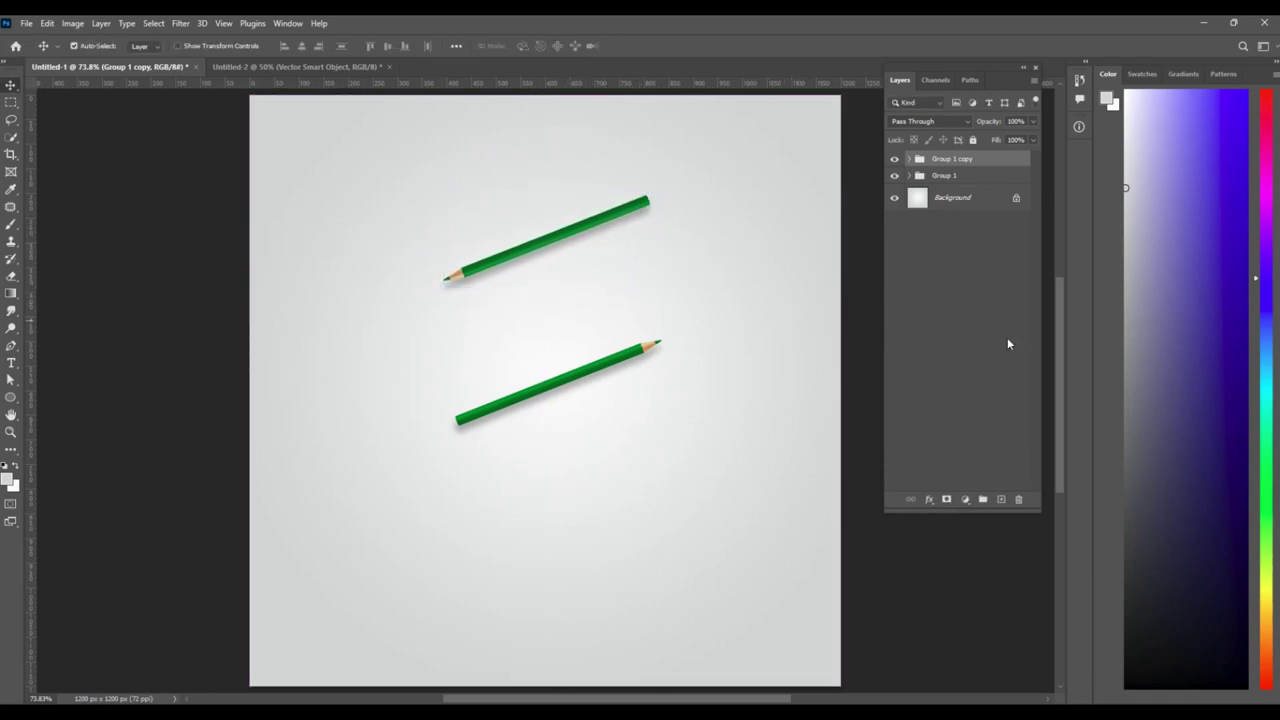
{"action": "left_click", "coordinate": [1007, 337]}
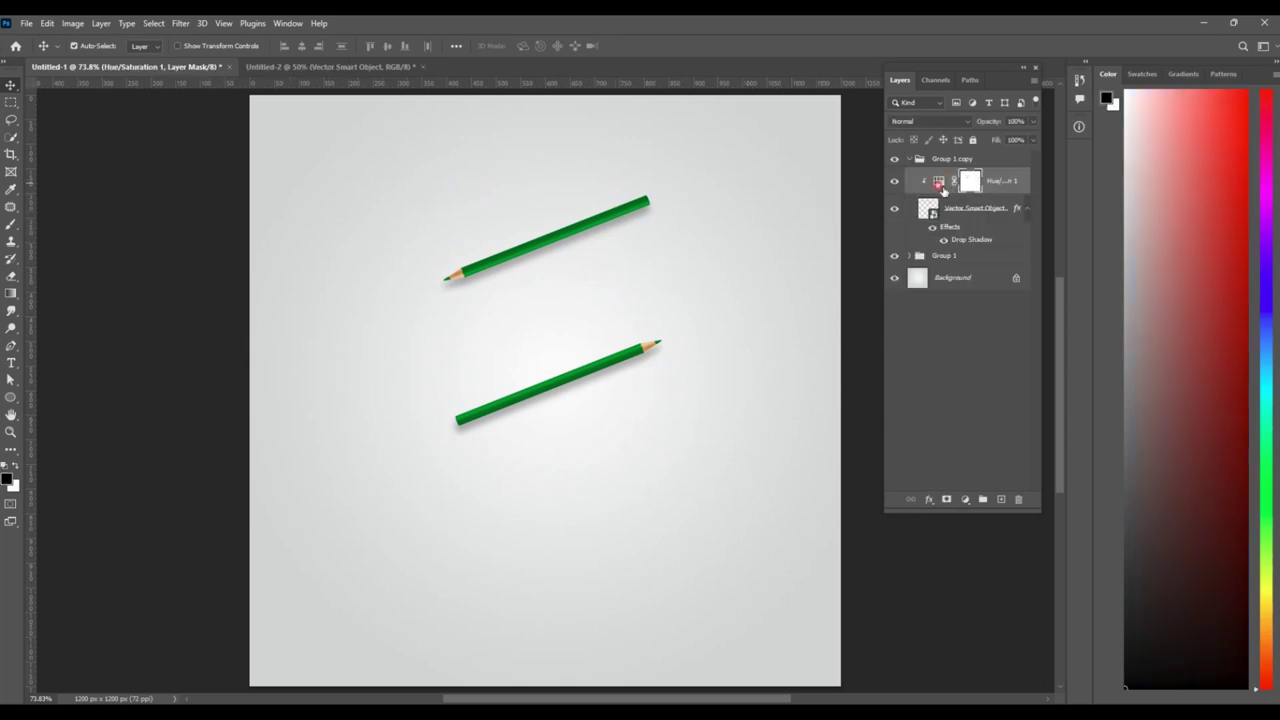
Set the copy's Hue/Saturation Lightness to +100 to whiten the upper pencil, then collapse Group 1 copy
{"action": "double_click", "coordinate": [939, 182]}
{"action": "left_click_drag", "start_coordinate": [766, 566], "coordinate": [851, 563]}
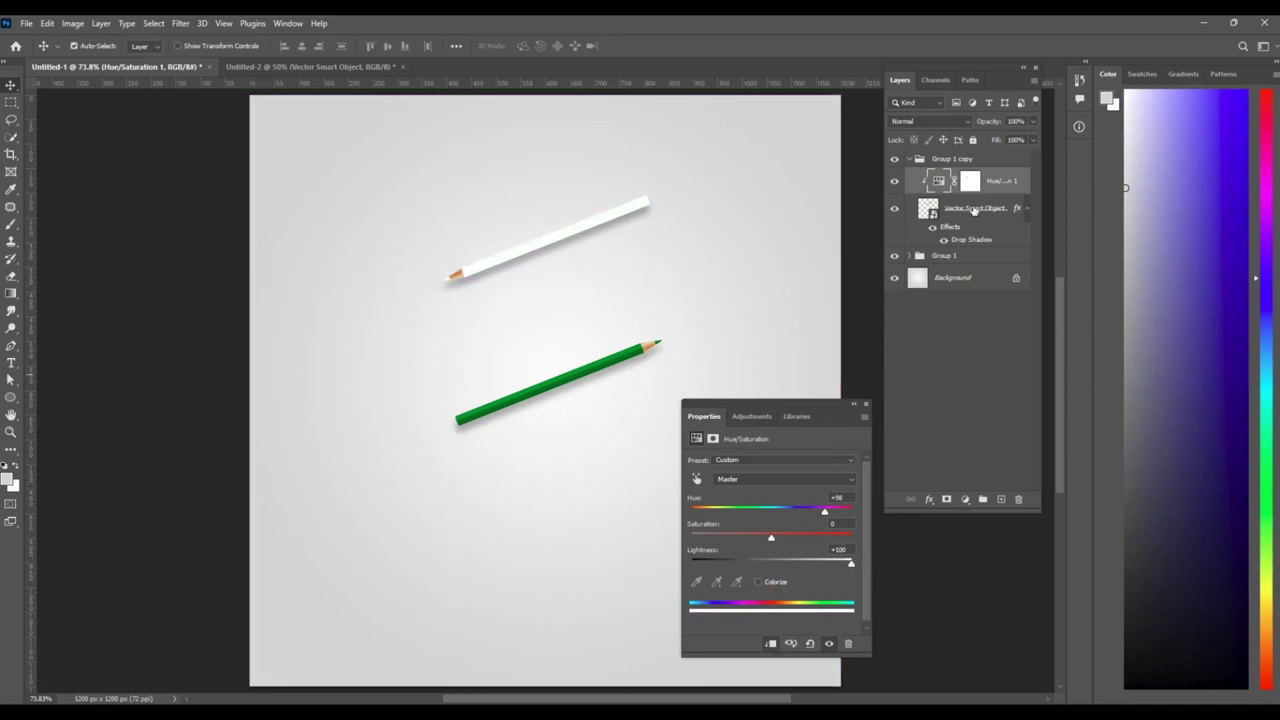
{"action": "left_click", "coordinate": [918, 161]}
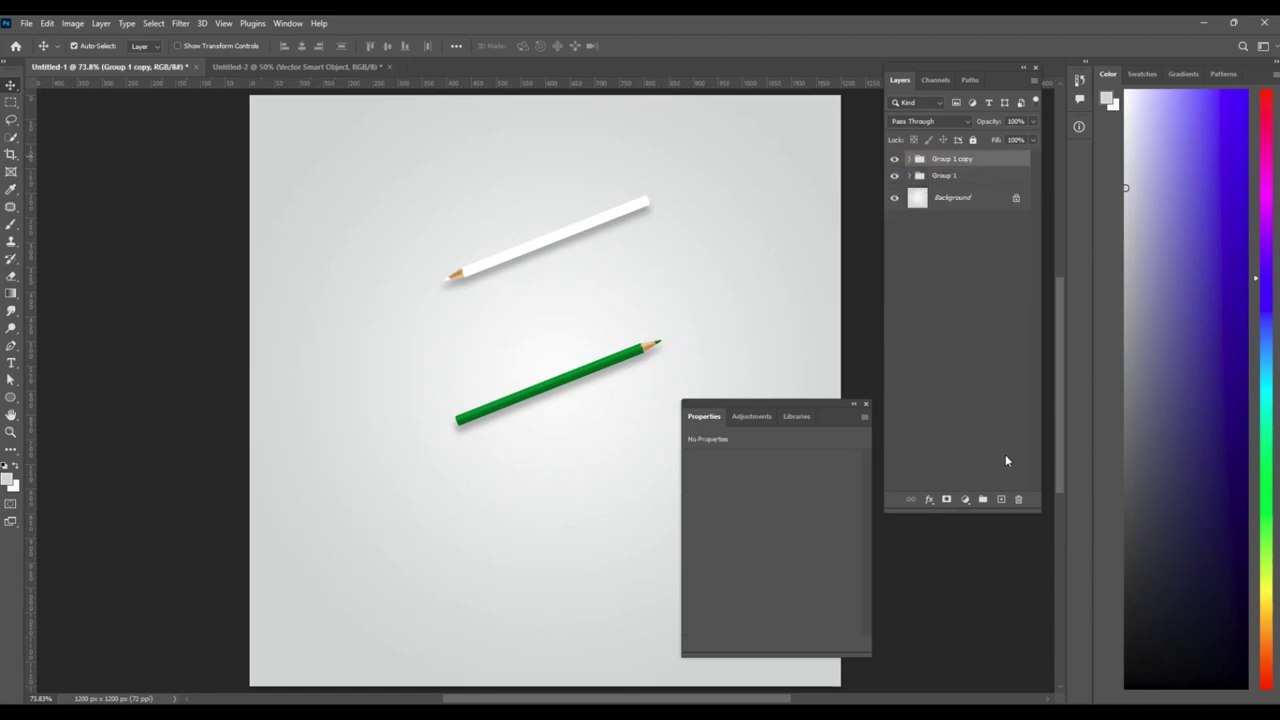
Add a new empty layer, choose the Elliptical Marquee, and sample the pencil's green
{"action": "left_click", "coordinate": [1000, 499]}
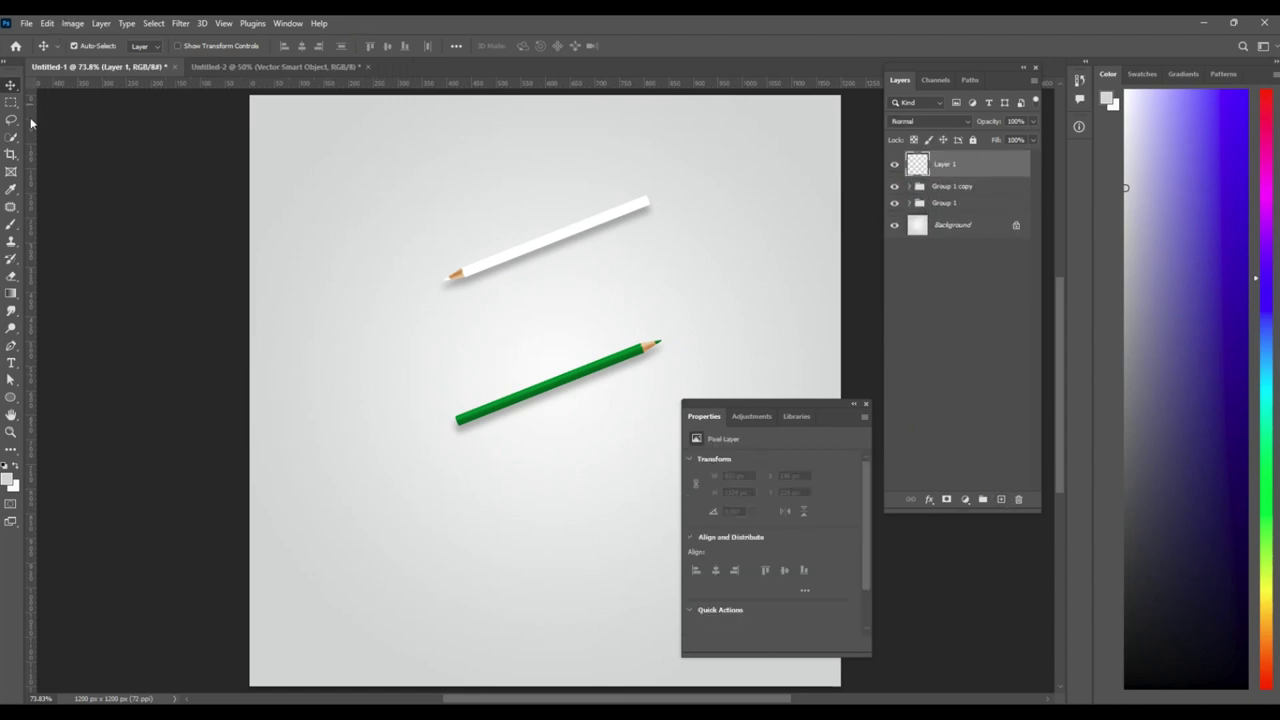
{"action": "left_click", "coordinate": [11, 102]}
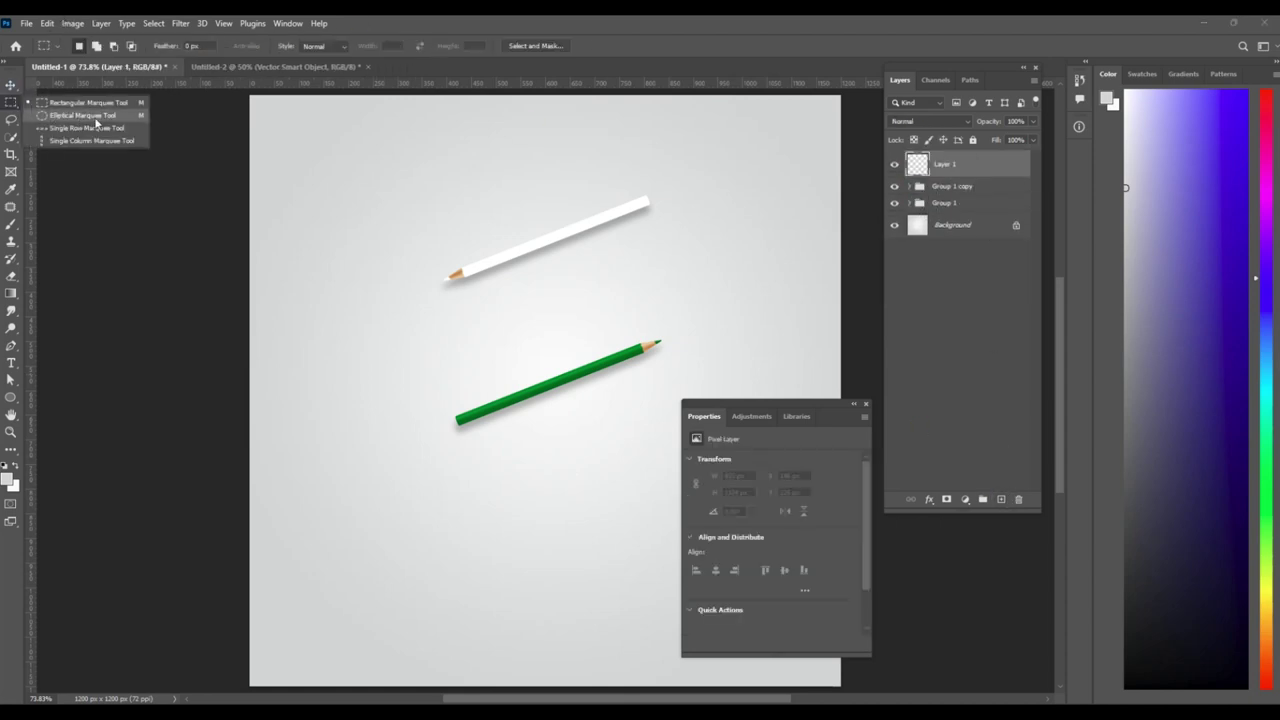
{"action": "left_click", "coordinate": [96, 119]}
{"action": "left_click", "coordinate": [10, 450]}
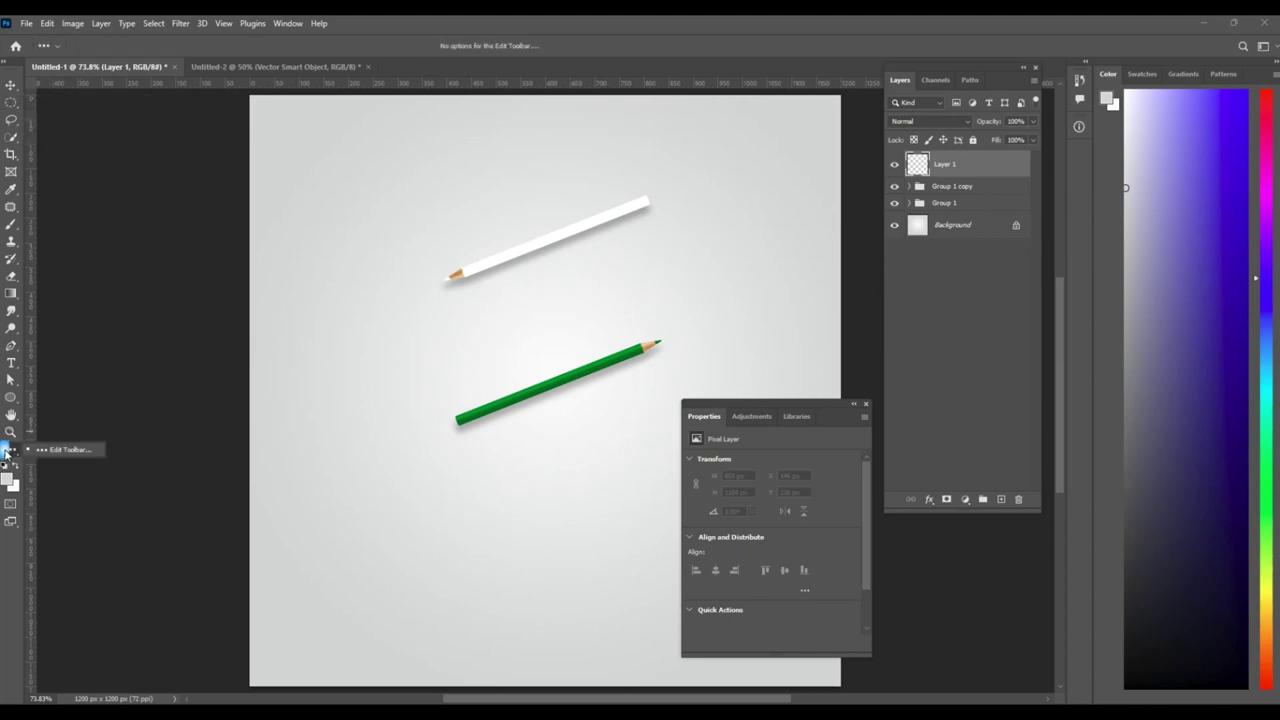
{"action": "left_click", "coordinate": [11, 189]}
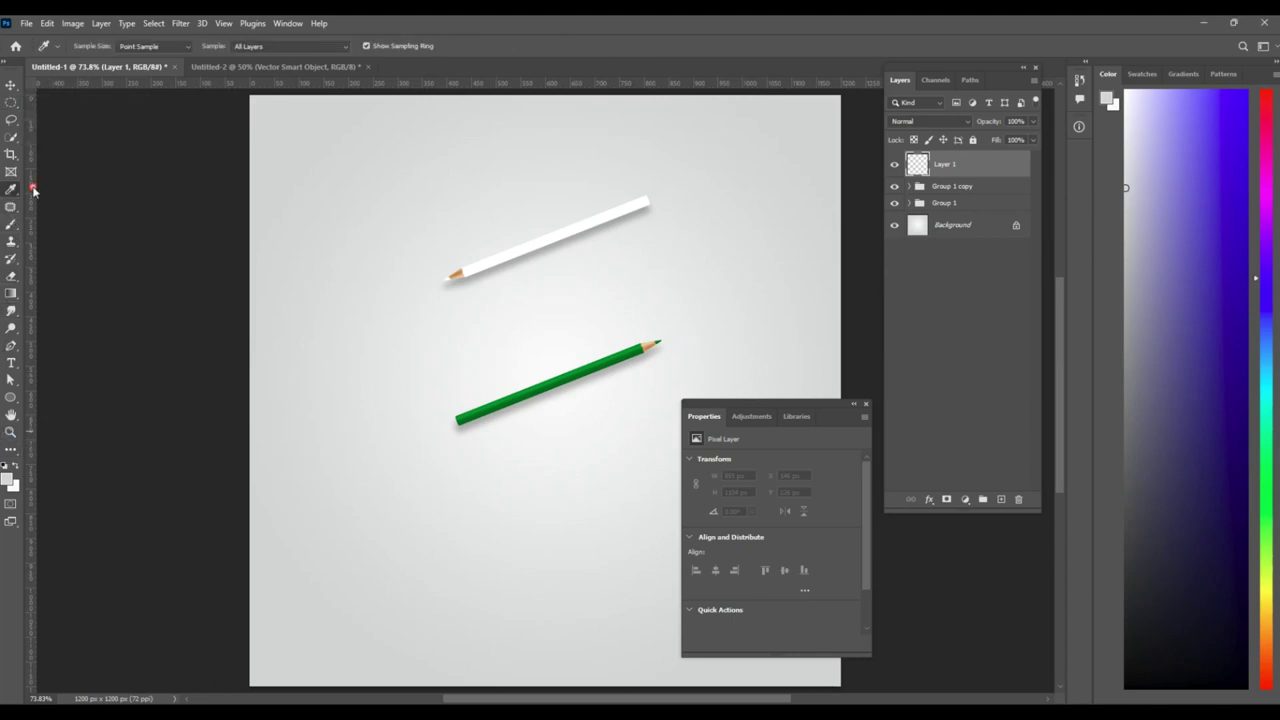
{"action": "left_click", "coordinate": [591, 378]}
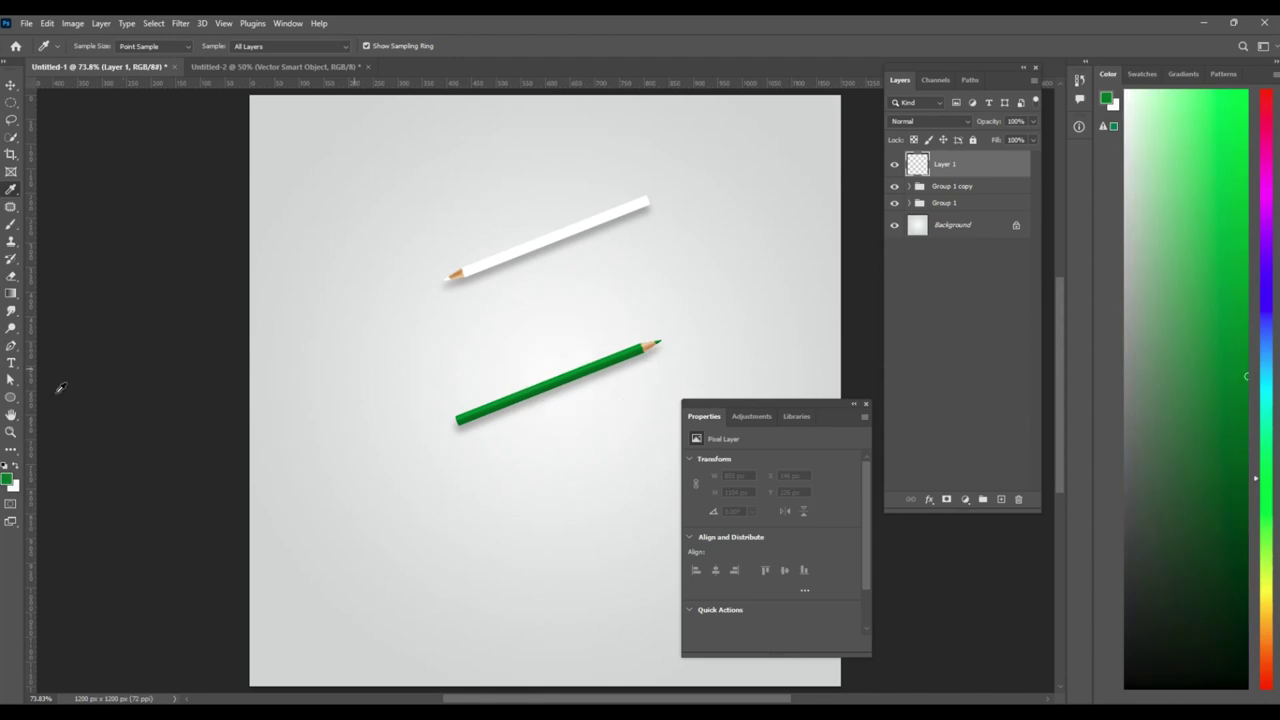
Draw a circle, subtract an overlapping circle to form a crescent, and fill it green
{"action": "left_click", "coordinate": [11, 103]}
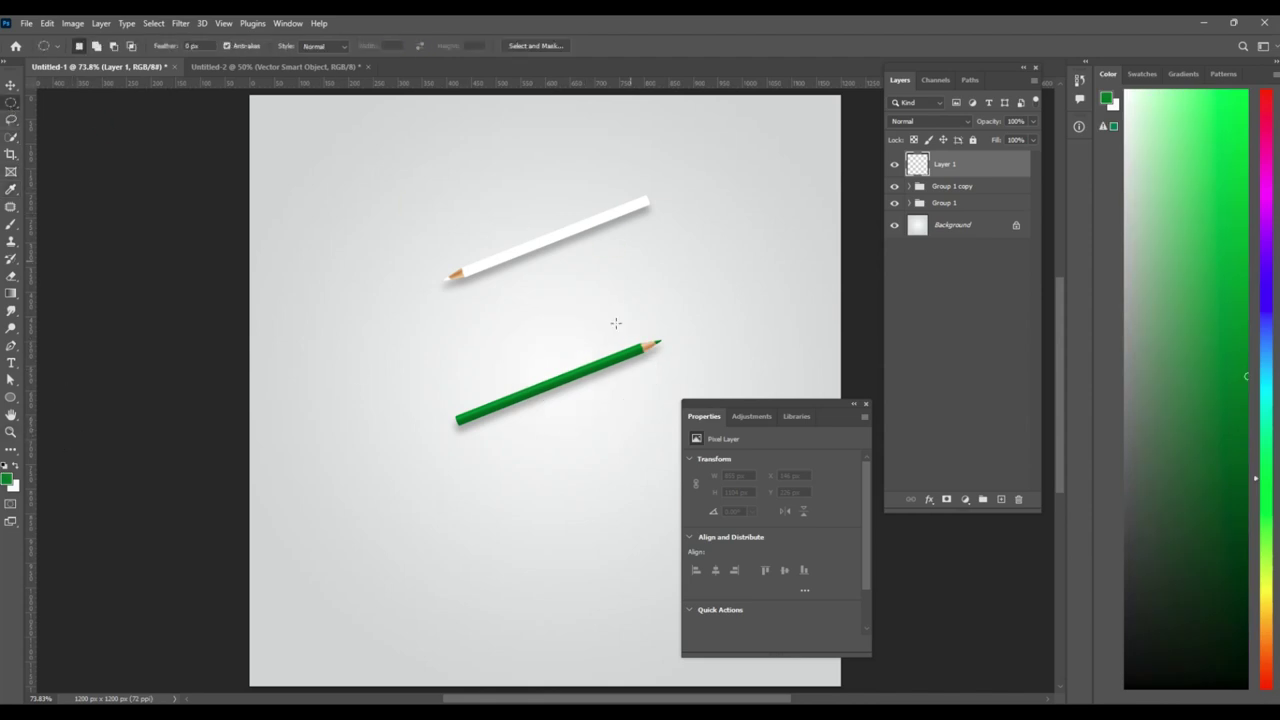
{"action": "left_click_drag", "start_coordinate": [484, 279], "coordinate": [608, 376]}
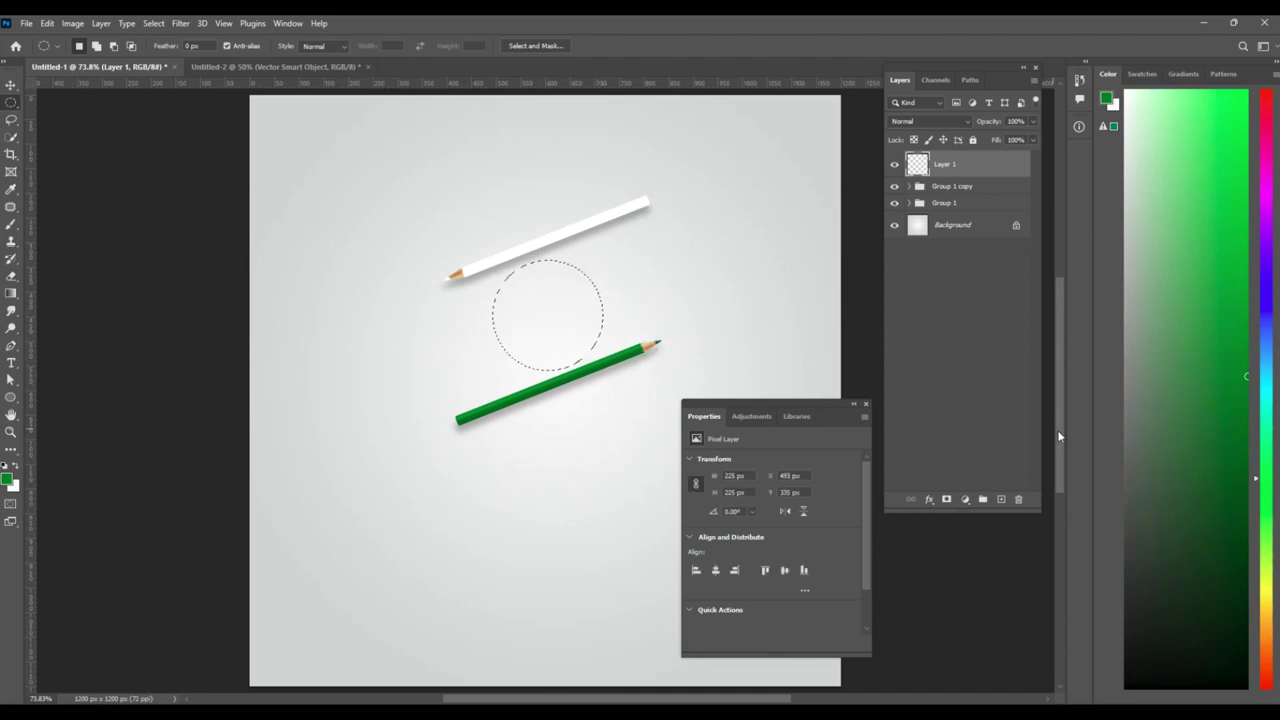
{"action": "left_click", "coordinate": [113, 52]}
{"action": "left_click_drag", "start_coordinate": [521, 234], "coordinate": [663, 361]}
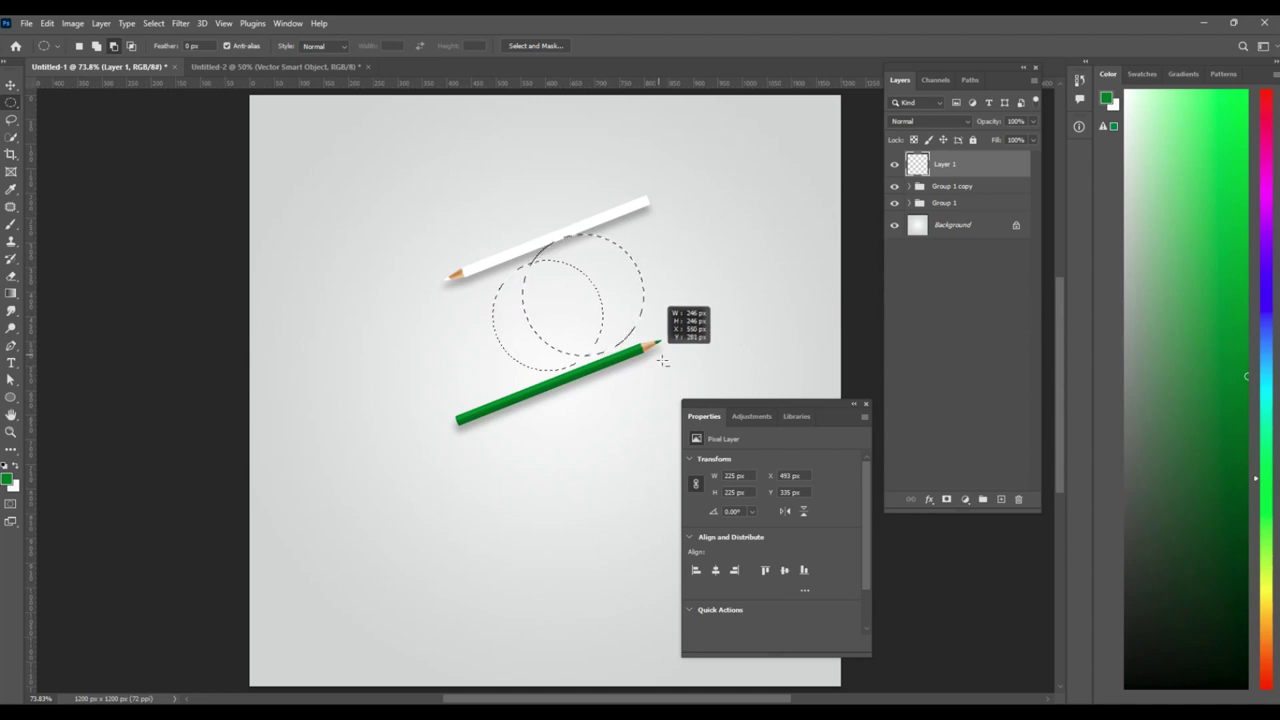
{"action": "mouse_move", "coordinate": [663, 361]}
{"action": "left_mouse_down"}
{"action": "mouse_move", "coordinate": [632, 349]}
{"action": "mouse_move", "coordinate": [619, 360]}
{"action": "left_mouse_up"}
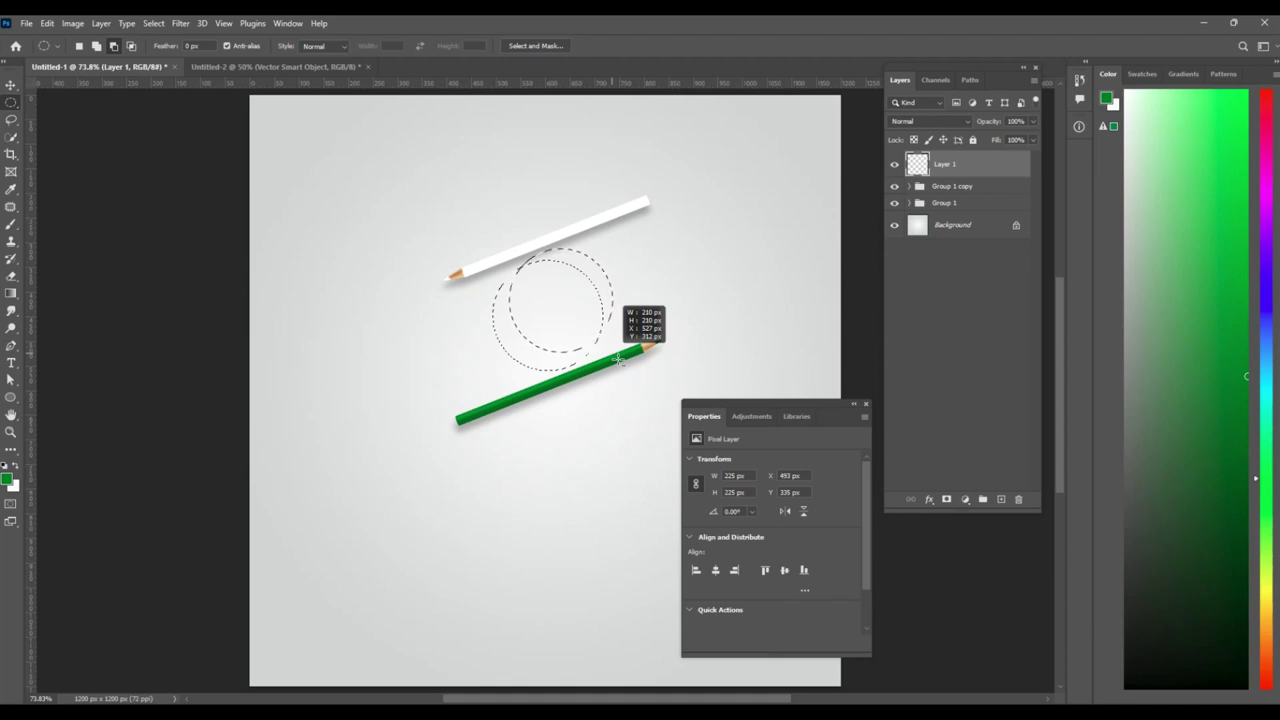
{"action": "left_click_drag", "start_coordinate": [619, 360], "coordinate": [620, 358]}
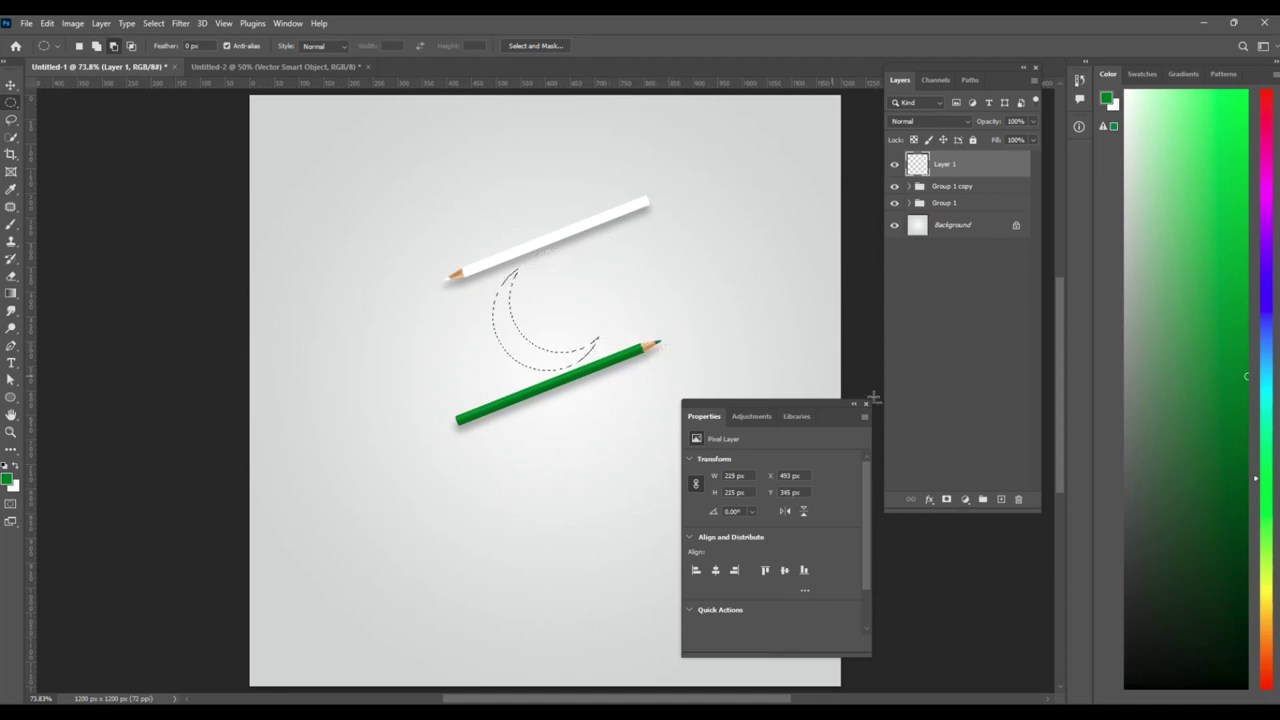
{"action": "key", "text": "alt+BackSpace"}
{"action": "key", "text": "ctrl+d"}
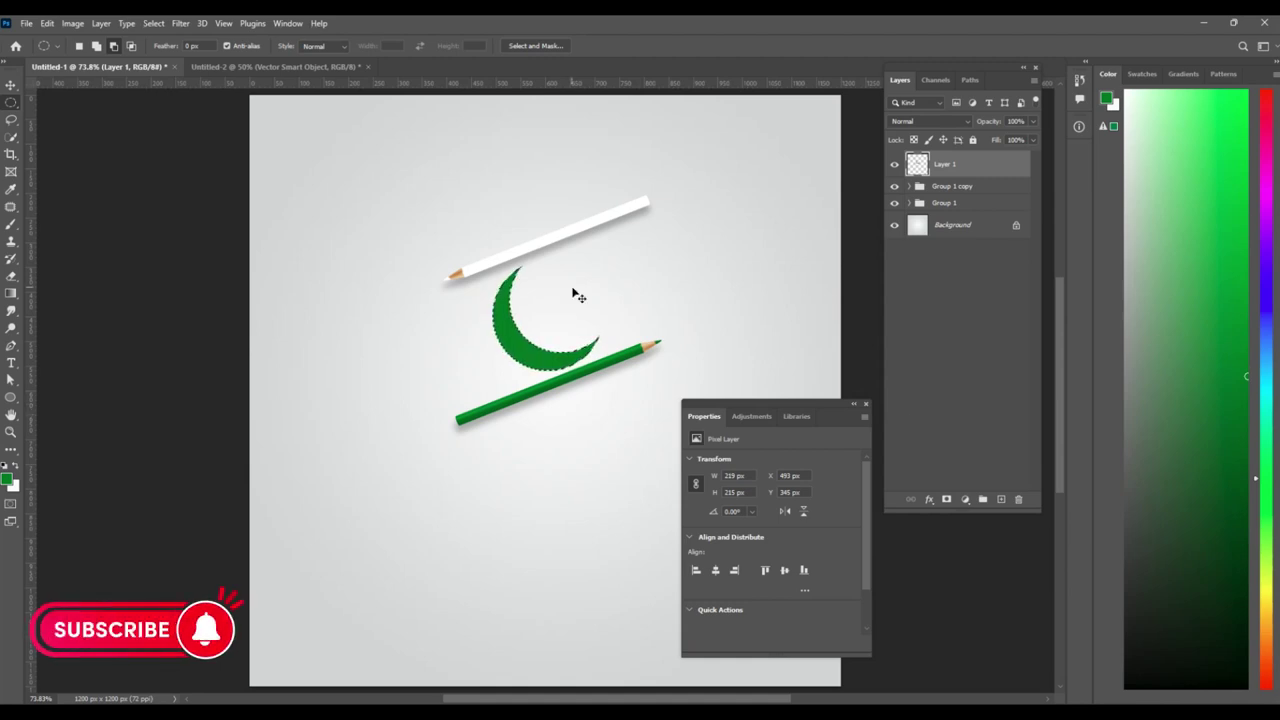
Convert the crescent to a smart object and scale it to about 76%
{"action": "right_click", "coordinate": [956, 180]}
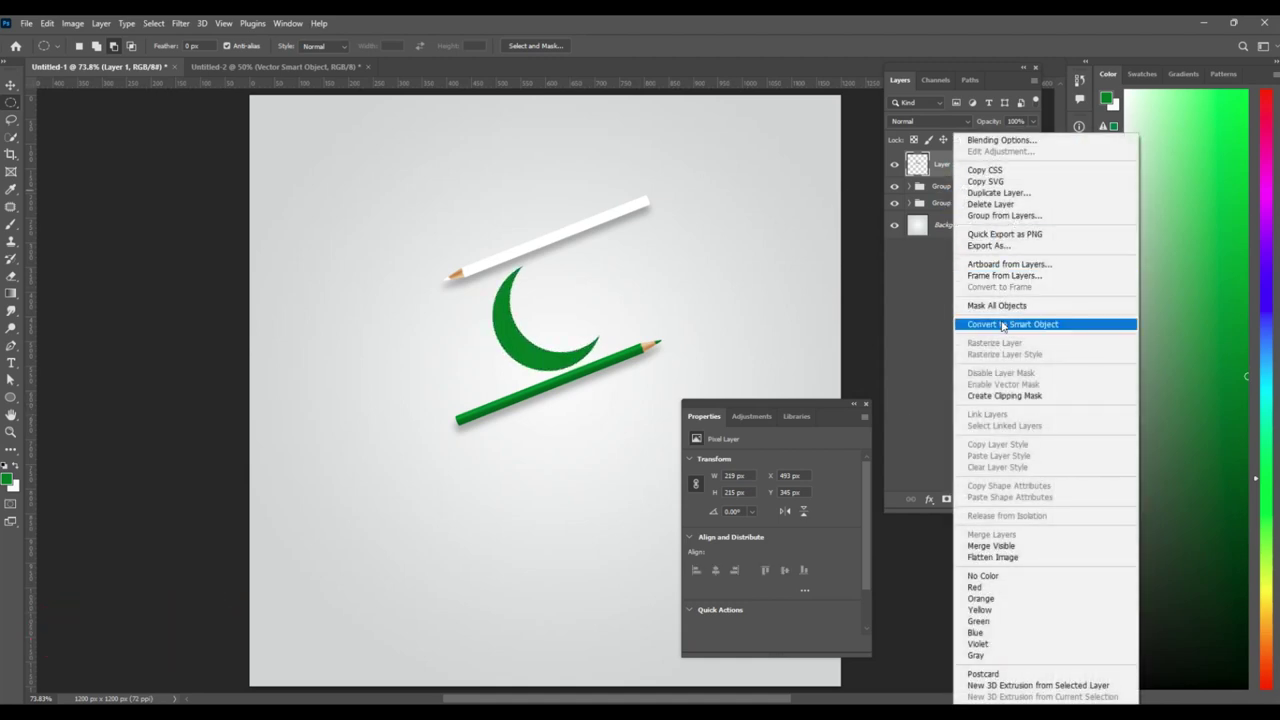
{"action": "left_click", "coordinate": [1005, 324]}
{"action": "key", "text": "ctrl+t"}
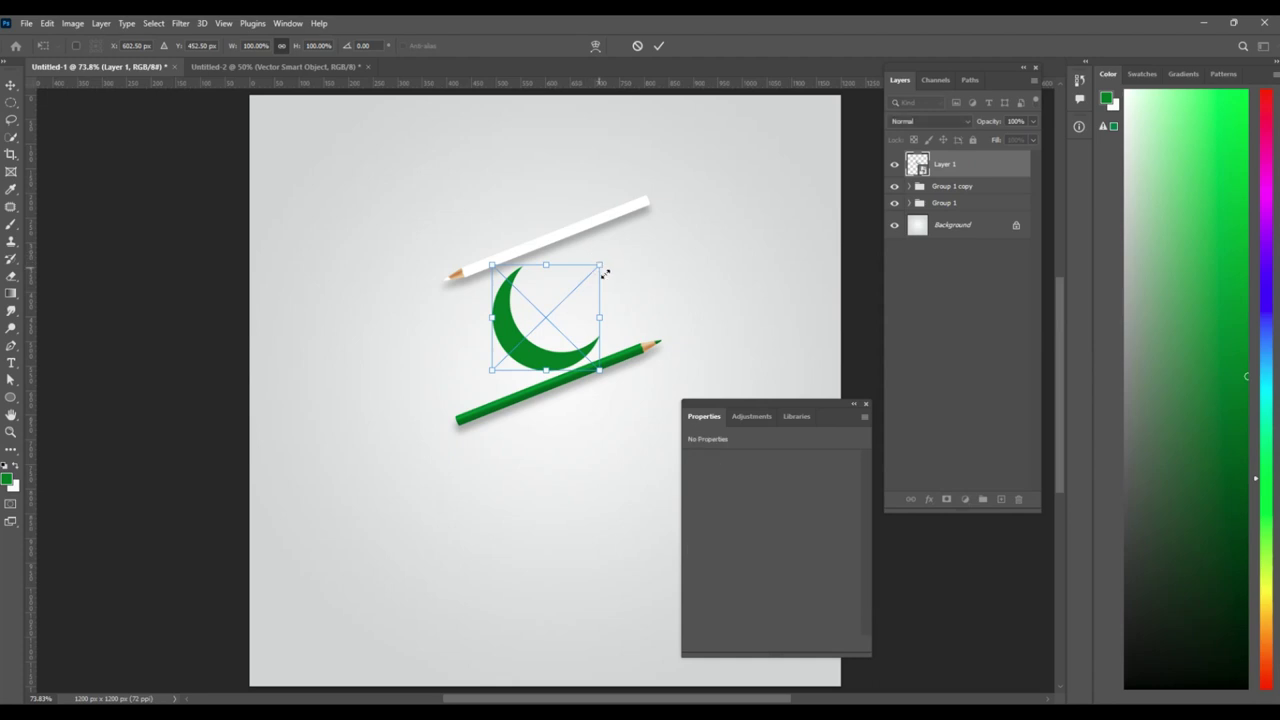
{"action": "left_click_drag", "start_coordinate": [605, 258], "coordinate": [586, 284]}
{"action": "double_click", "coordinate": [549, 322]}
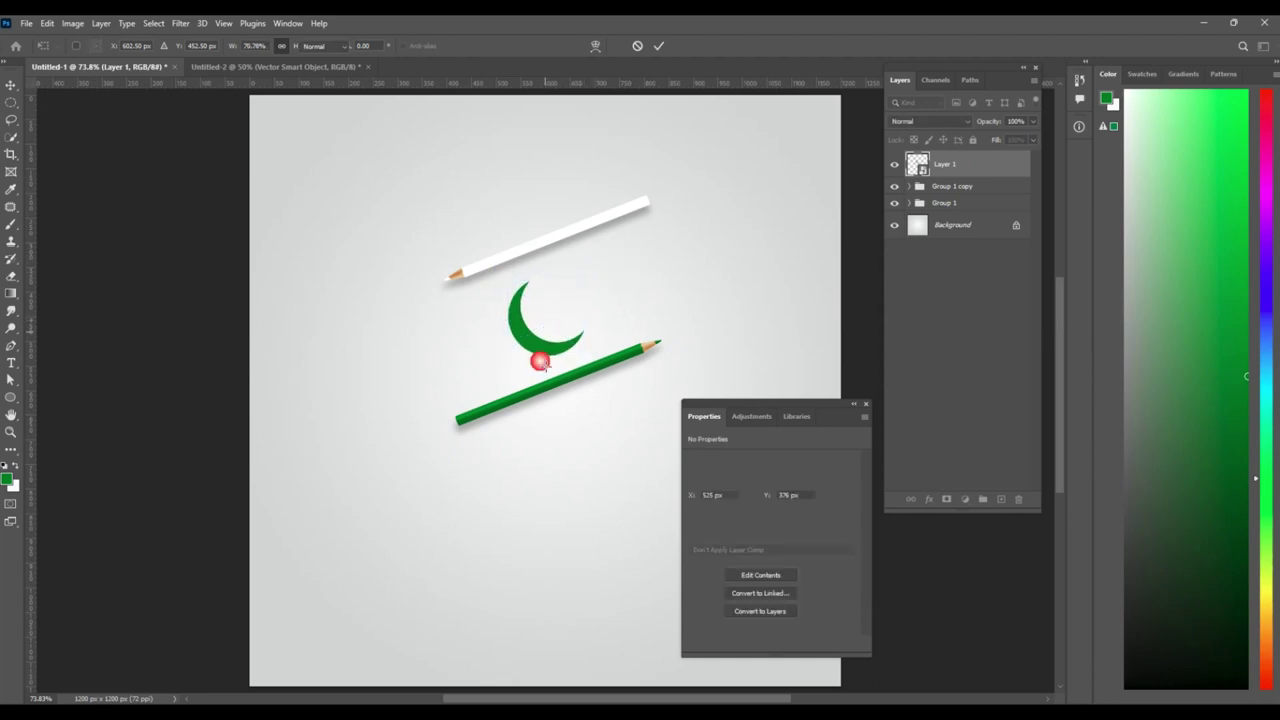
{"action": "key", "text": "m"}
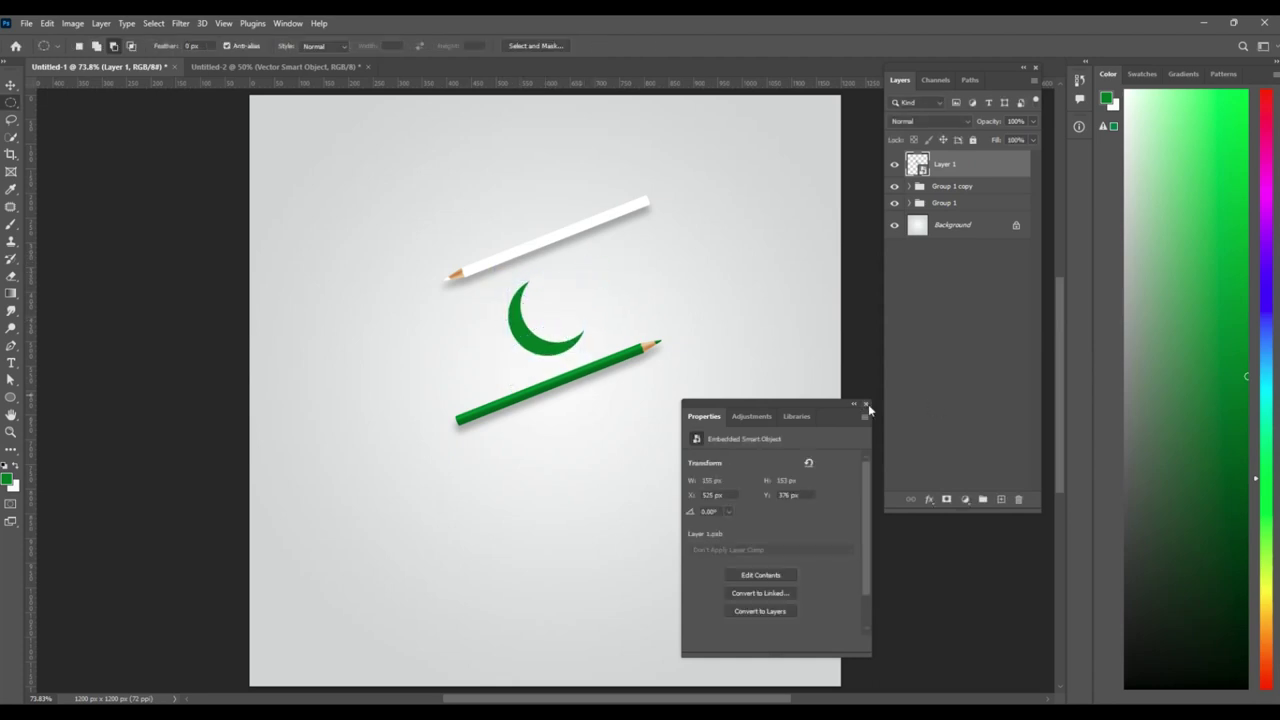
{"action": "left_click", "coordinate": [866, 404]}
Switch to the Polygon Tool and adjust its options bar settings
{"action": "left_click", "coordinate": [11, 397]}
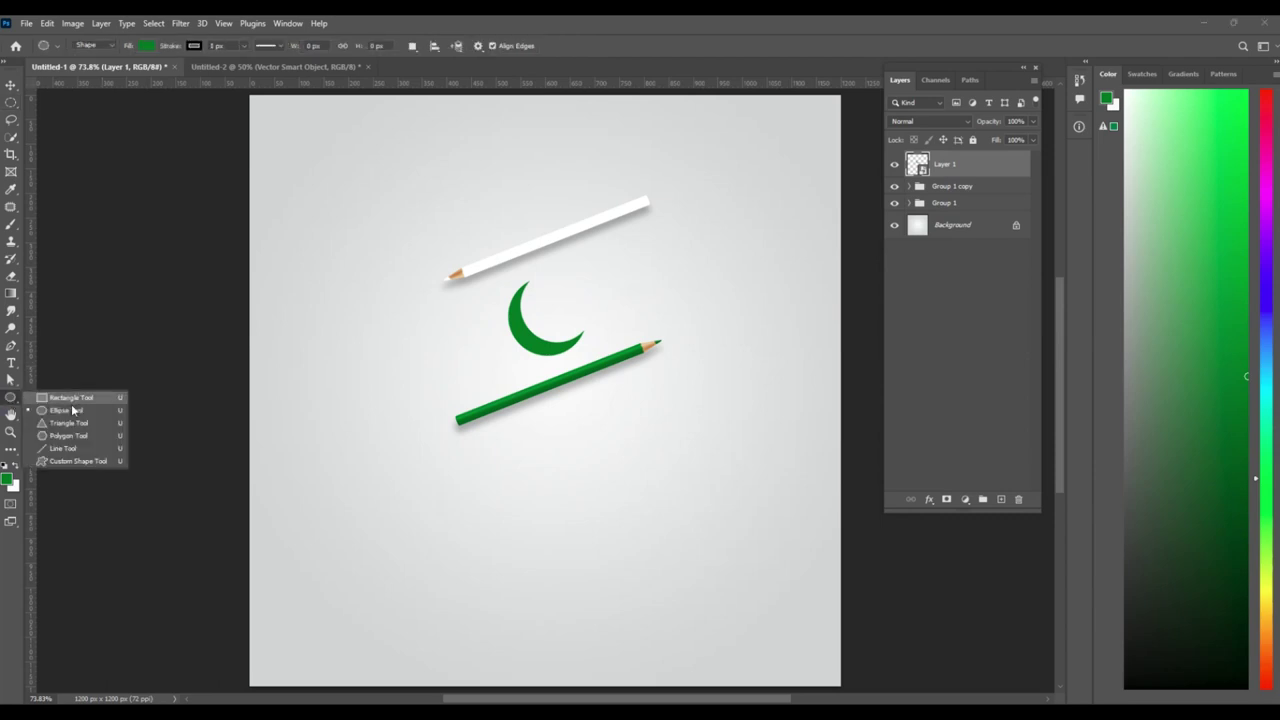
{"action": "left_click", "coordinate": [77, 436]}
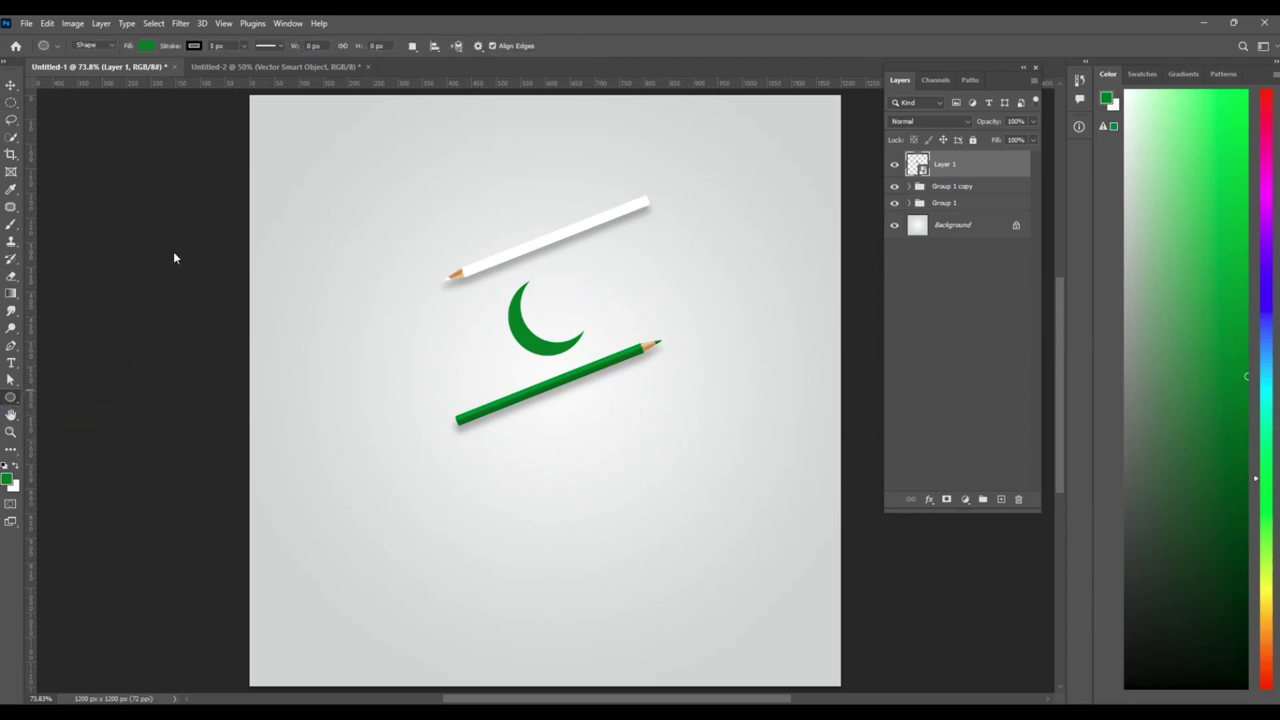
{"action": "left_click", "coordinate": [10, 396]}
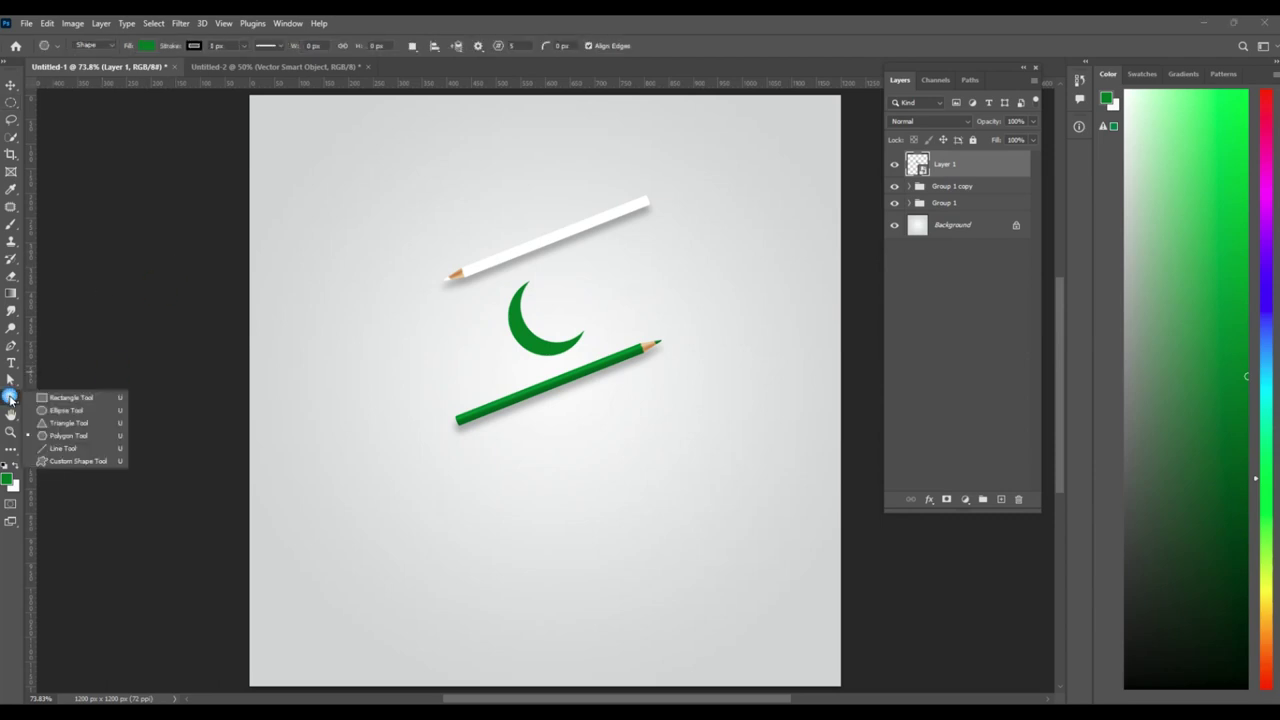
{"action": "left_click", "coordinate": [79, 440]}
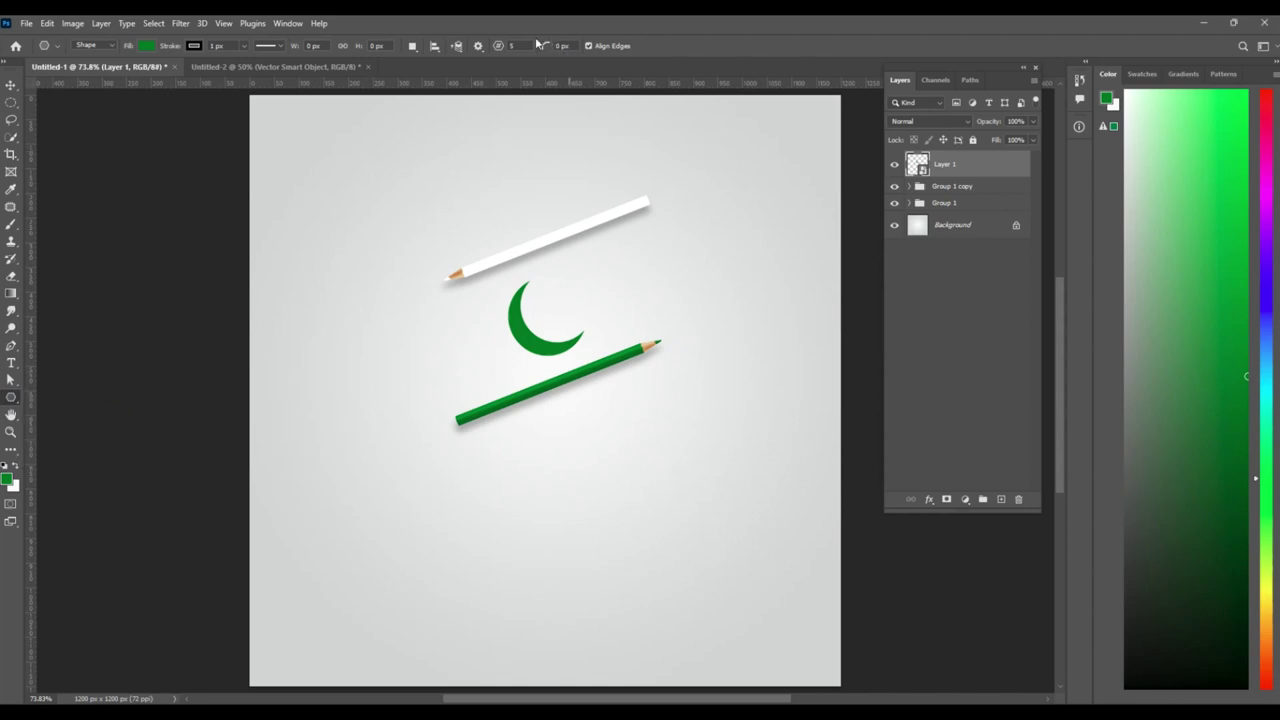
{"action": "left_click", "coordinate": [486, 44]}
{"action": "left_click", "coordinate": [503, 48]}
Draw a green pentagon with no stroke beside the crescent
{"action": "left_click", "coordinate": [194, 46]}
{"action": "left_click", "coordinate": [117, 71]}
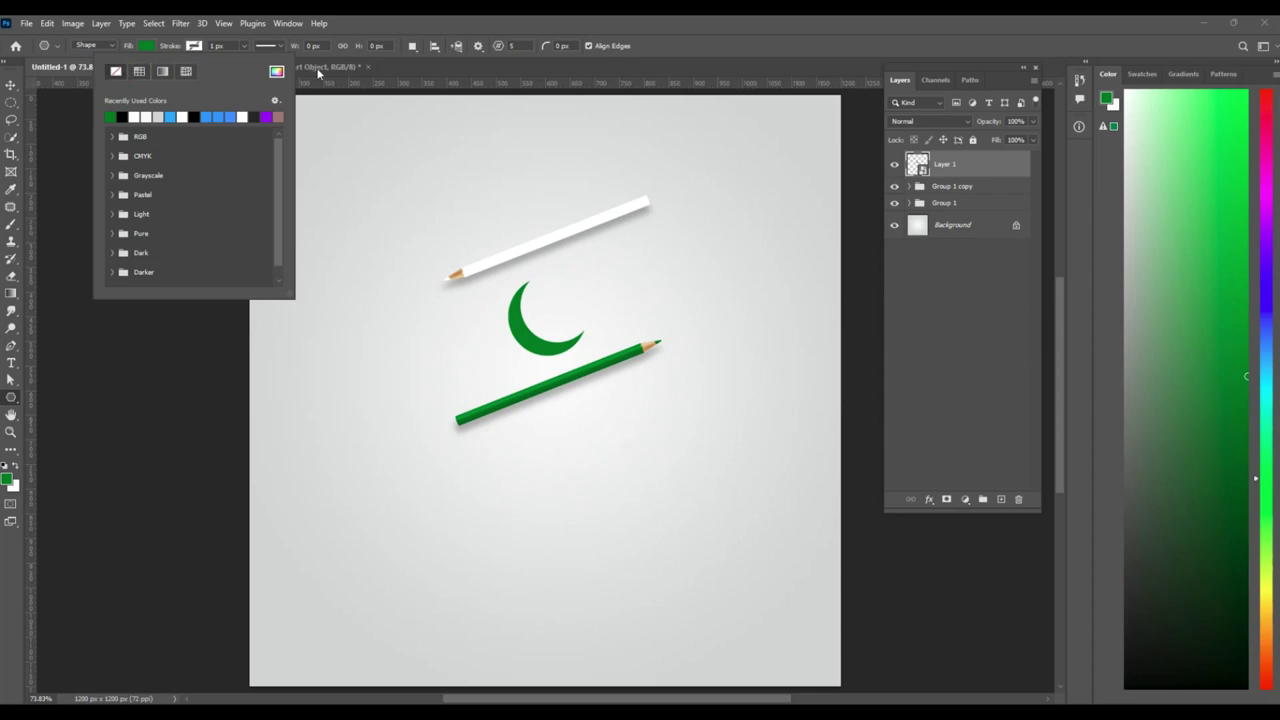
{"action": "key", "text": "Return"}
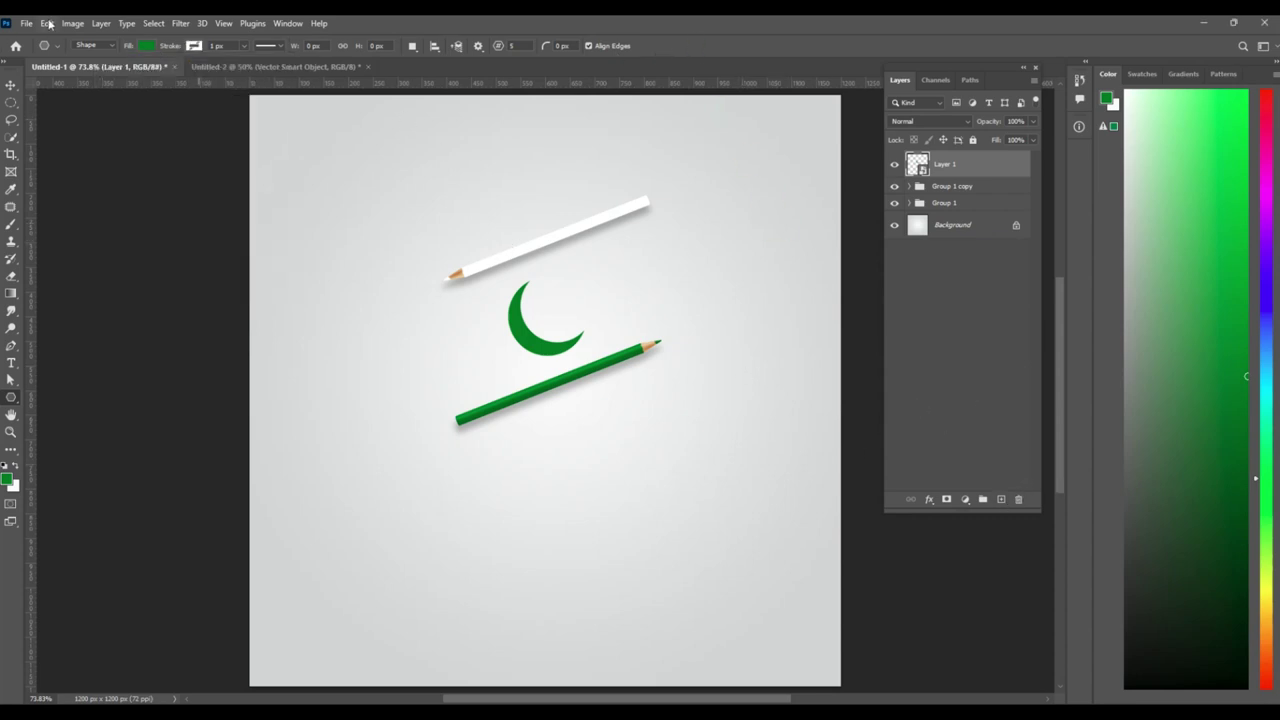
{"action": "left_click", "coordinate": [90, 45]}
{"action": "left_click", "coordinate": [624, 242]}
{"action": "left_click_drag", "start_coordinate": [624, 242], "coordinate": [645, 326]}
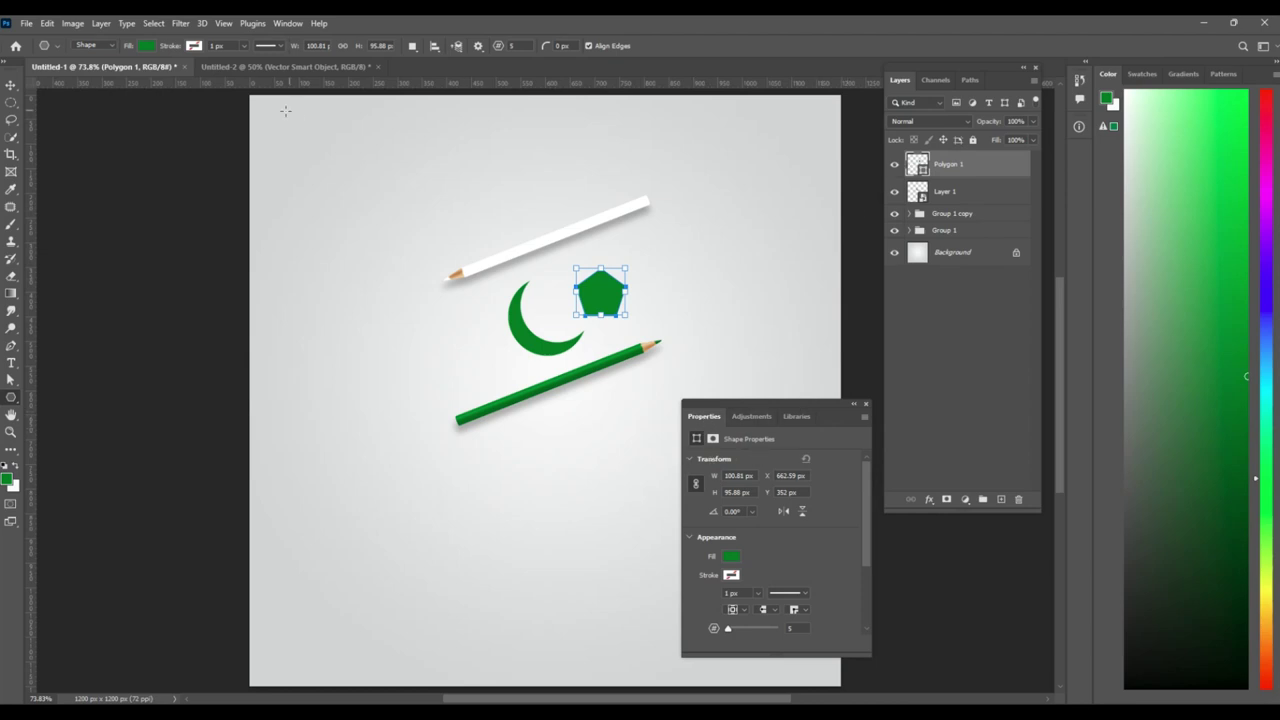
Turn the pentagon into a star by setting its Star Ratio in Properties
{"action": "left_click", "coordinate": [287, 23]}
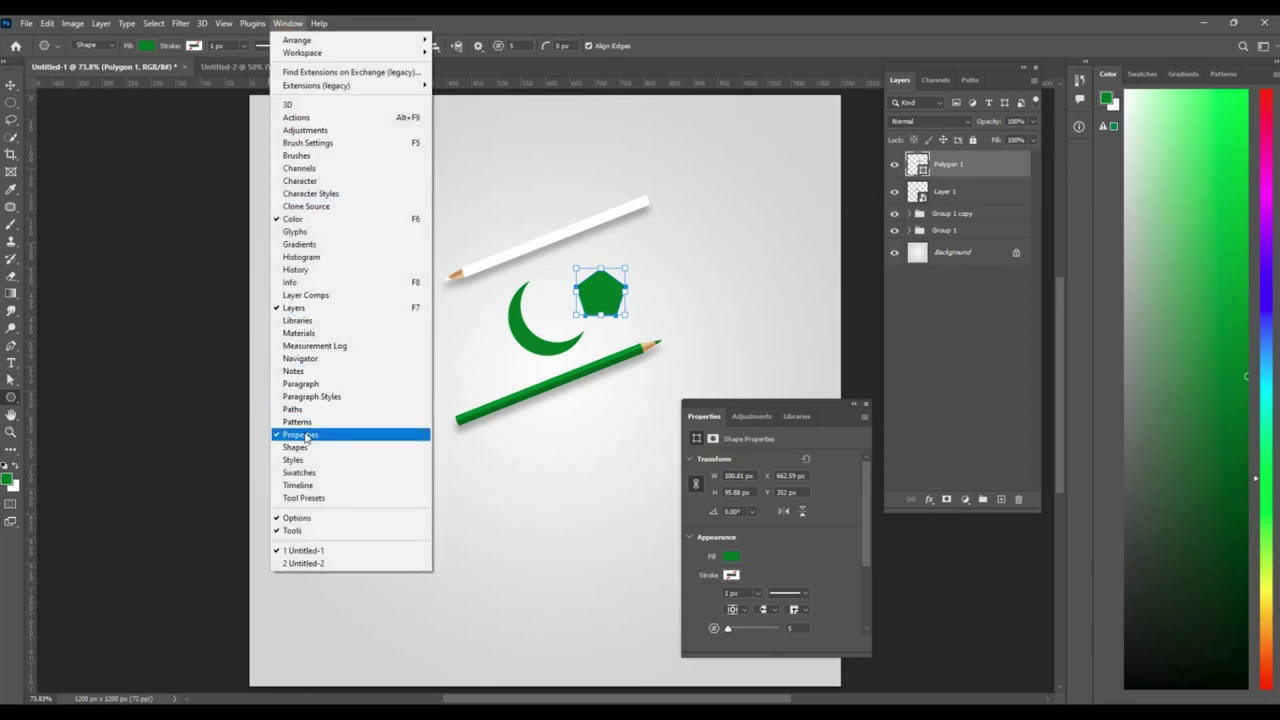
{"action": "left_click", "coordinate": [804, 30]}
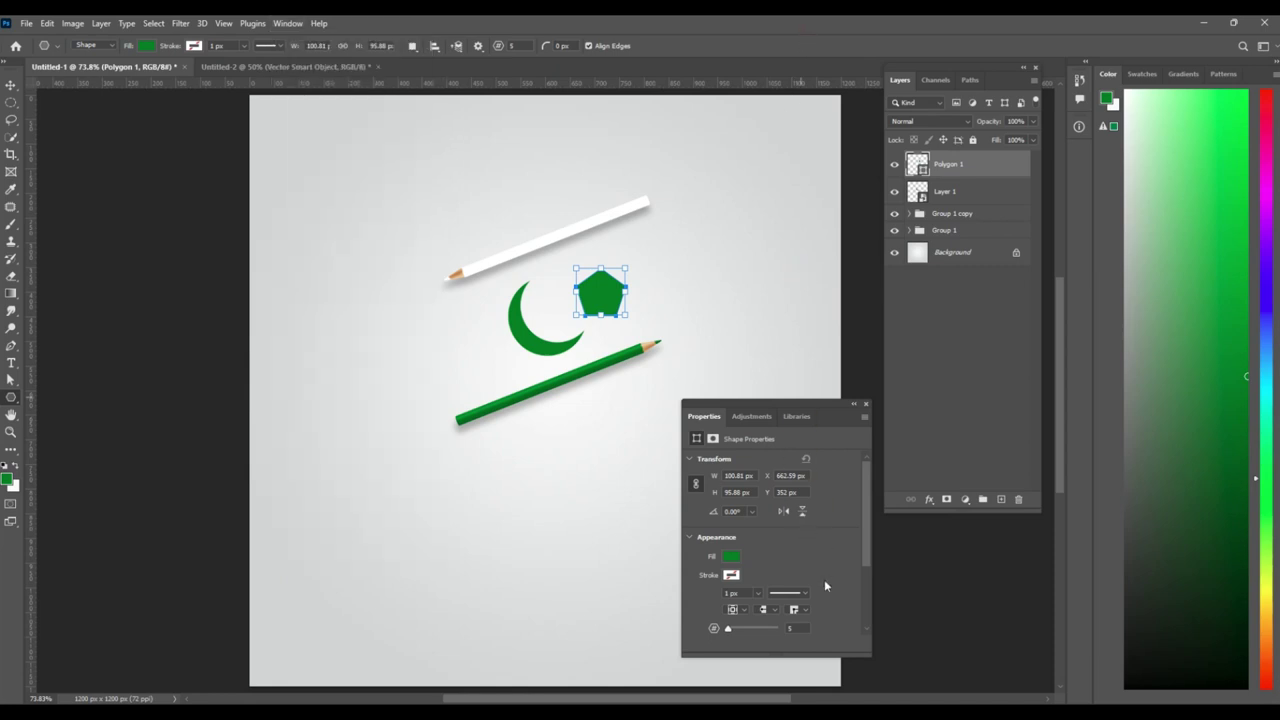
{"action": "left_click_drag", "start_coordinate": [866, 566], "coordinate": [855, 620]}
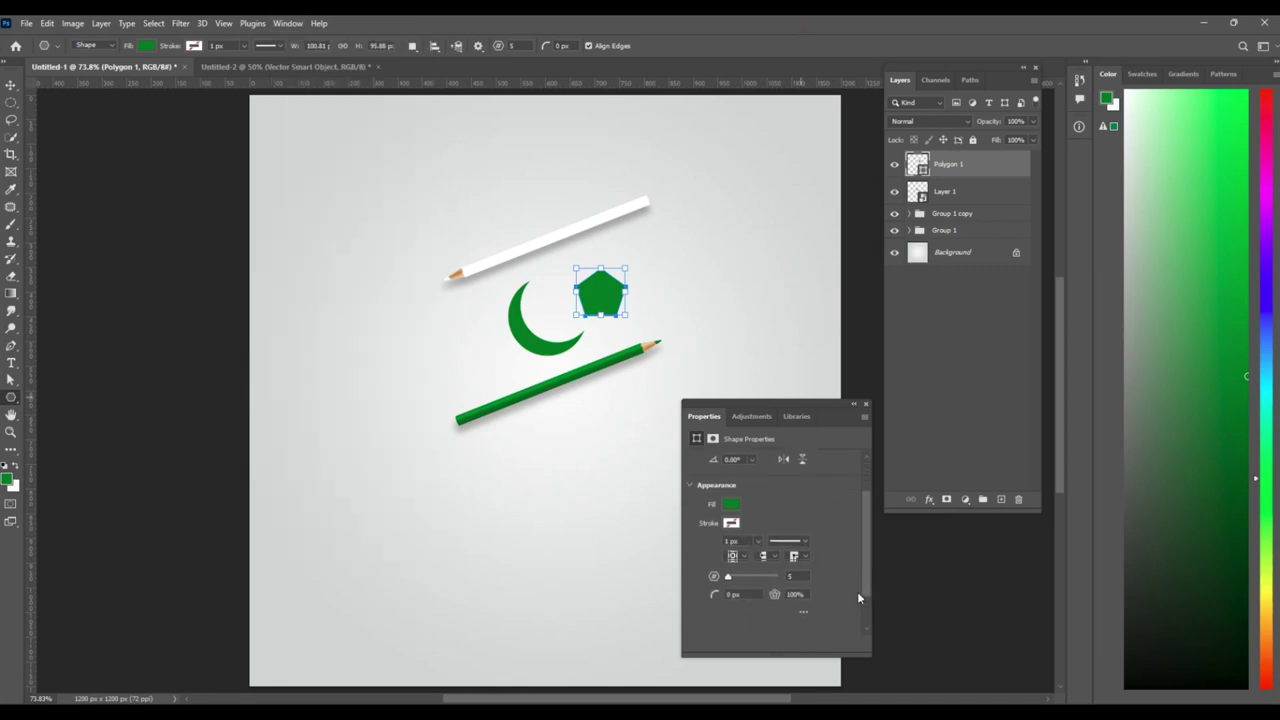
{"action": "left_click", "coordinate": [786, 582]}
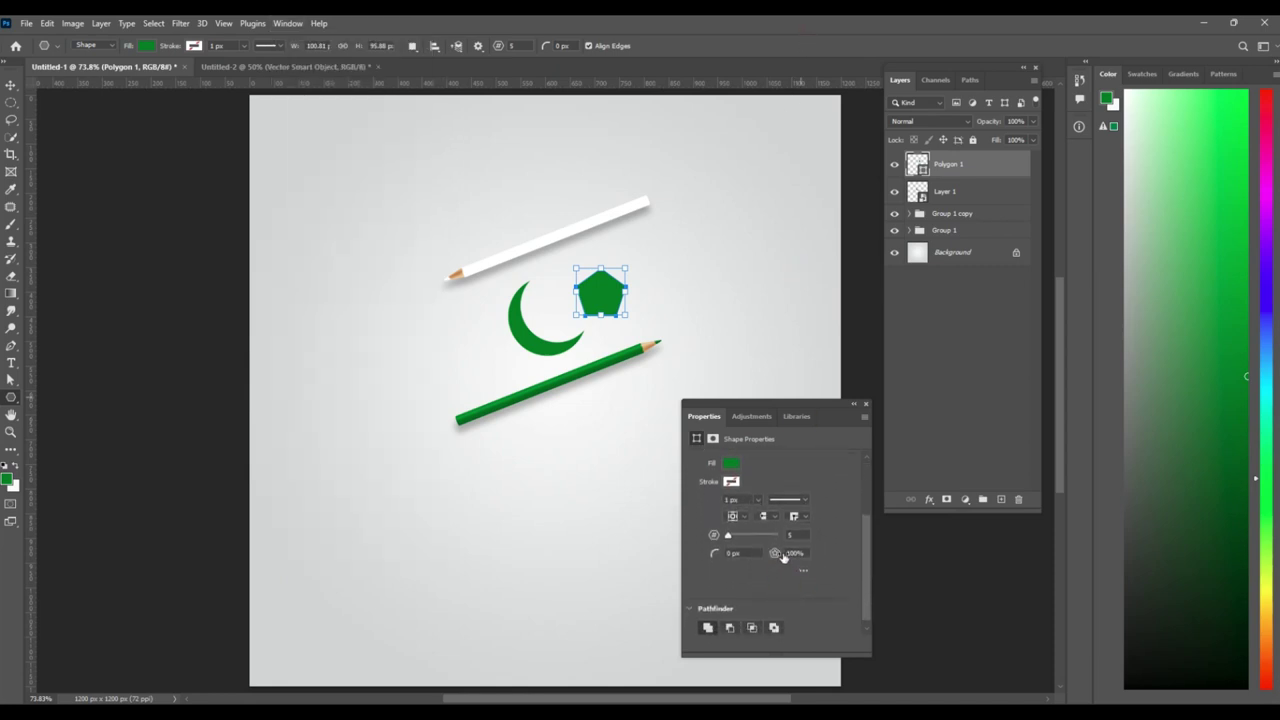
{"action": "left_click_drag", "start_coordinate": [783, 558], "coordinate": [741, 556]}
{"action": "type", "text": "45"}
Scale the star down to about 51% of its size
{"action": "left_click", "coordinate": [12, 82]}
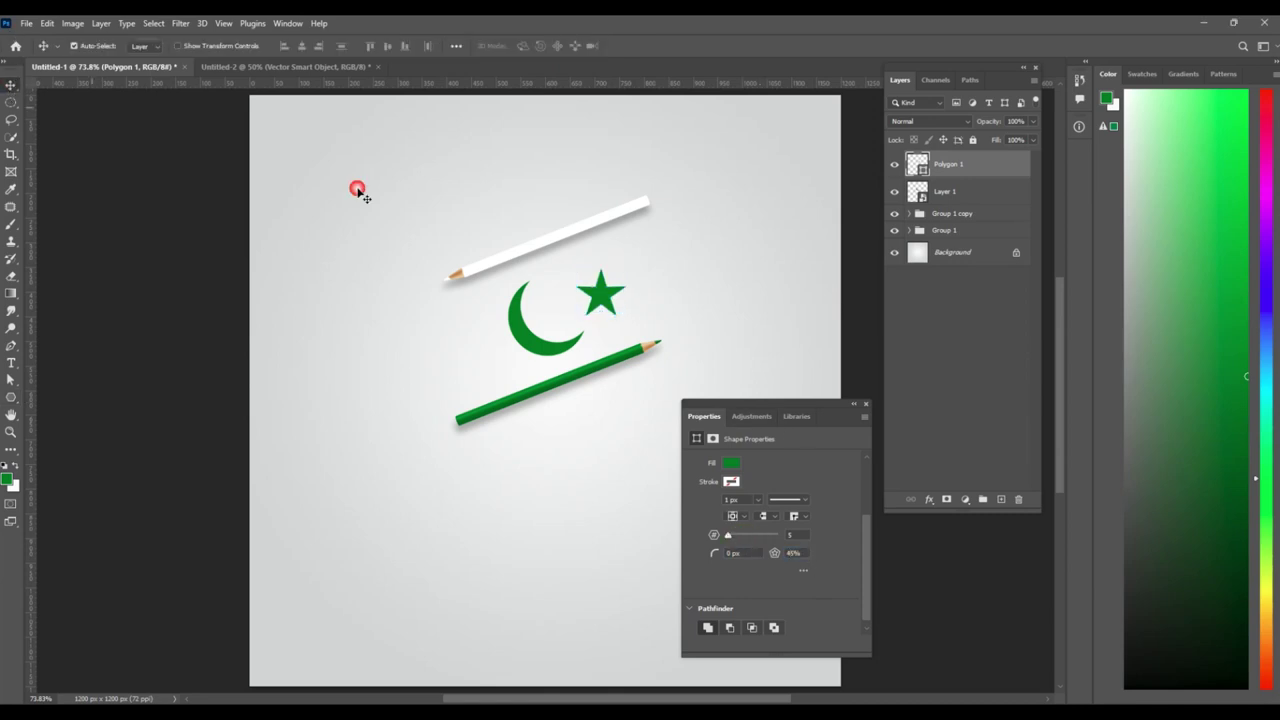
{"action": "left_click", "coordinate": [864, 407]}
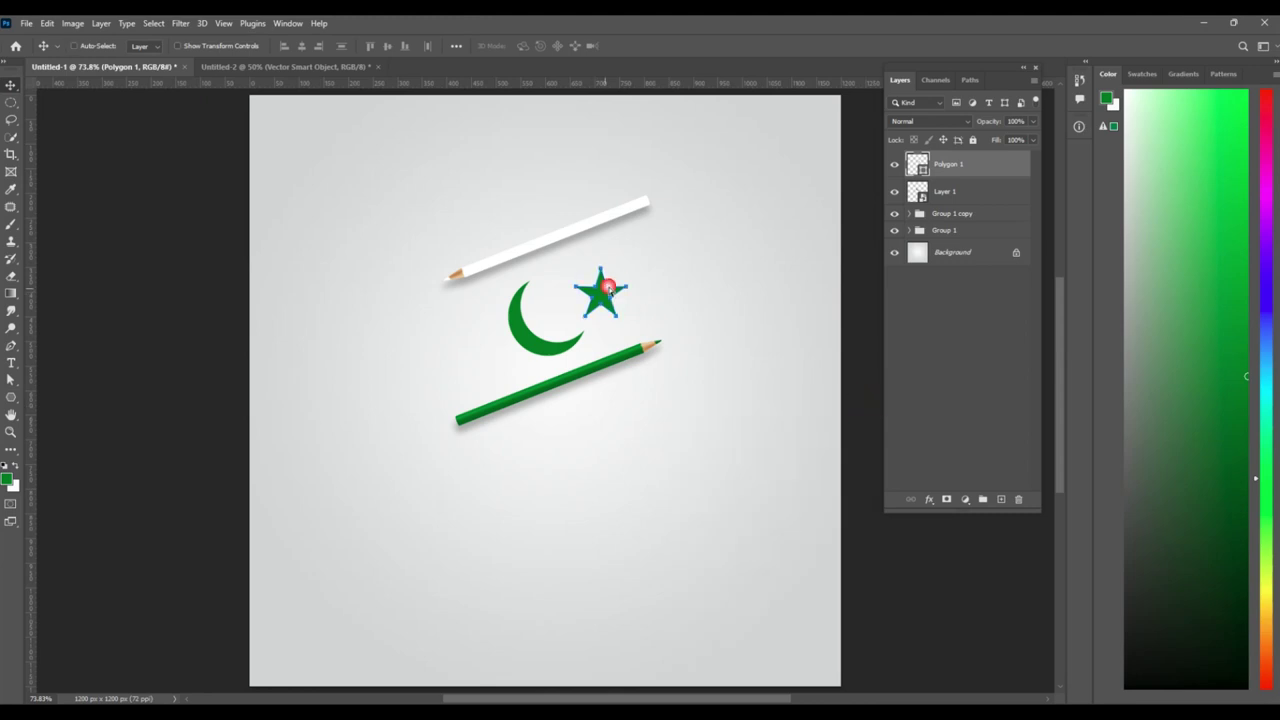
{"action": "key", "text": "ctrl+t"}
{"action": "left_click_drag", "start_coordinate": [638, 268], "coordinate": [562, 313]}
Commit the star's size and paste the headline text, coloured with the moon's green
{"action": "key", "text": "Return"}
{"action": "left_click", "coordinate": [417, 498]}
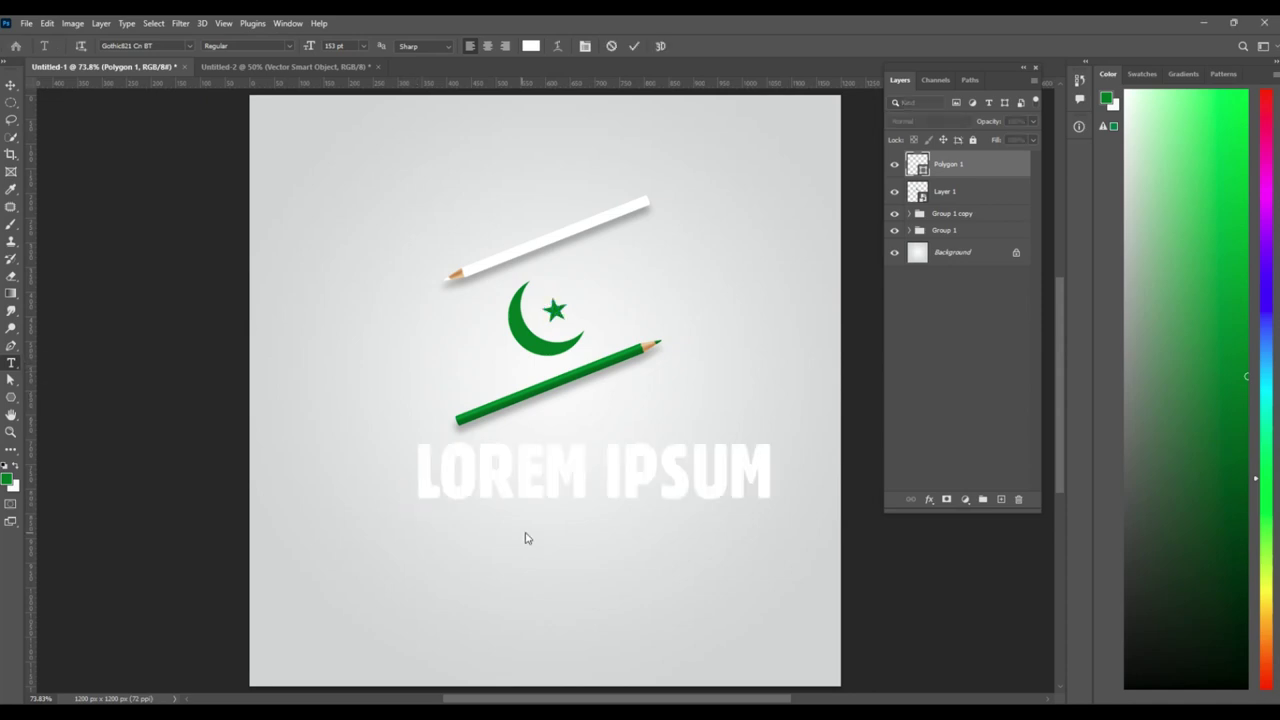
{"action": "key", "text": "ctrl+v"}
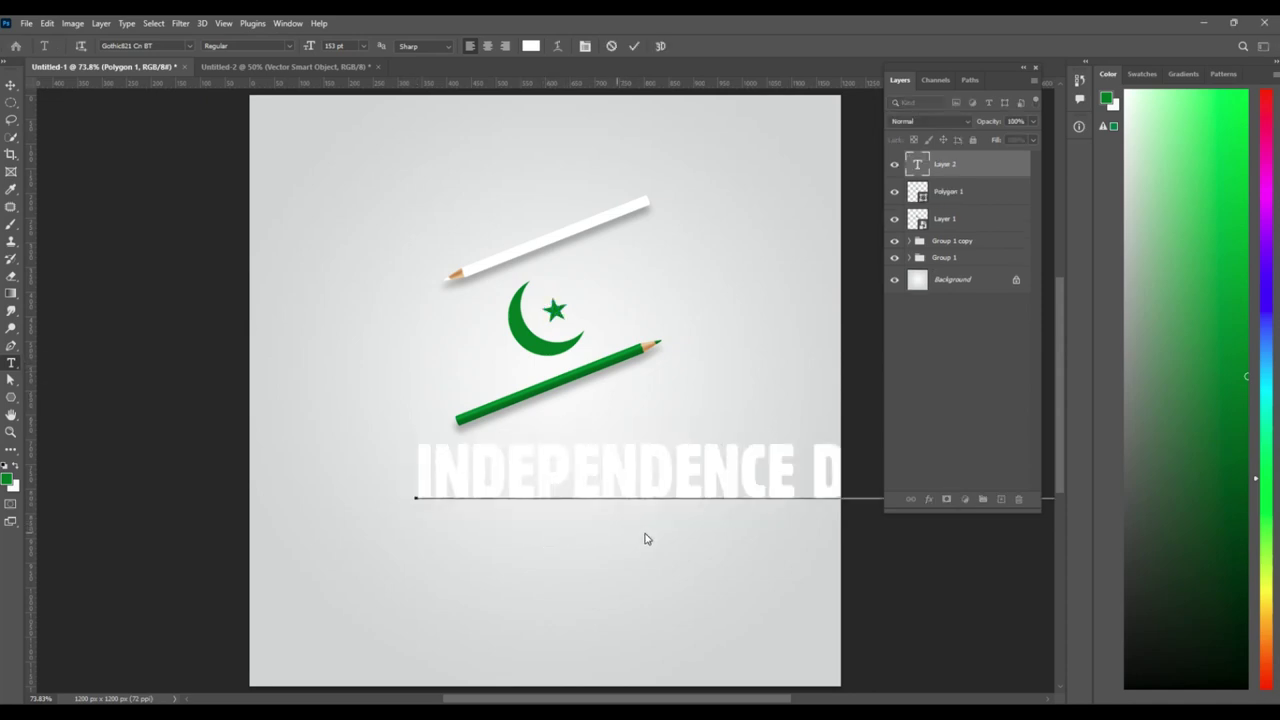
{"action": "left_click", "coordinate": [530, 47]}
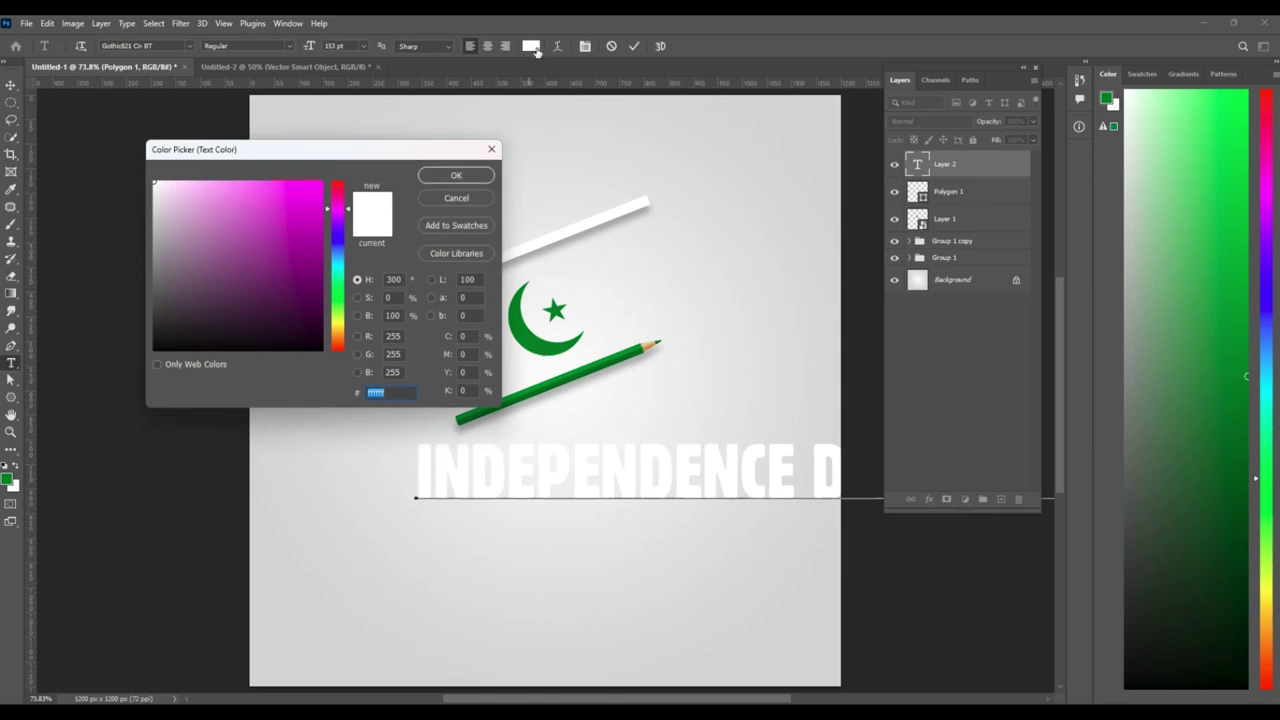
{"action": "left_click", "coordinate": [528, 342]}
{"action": "left_click", "coordinate": [456, 175]}
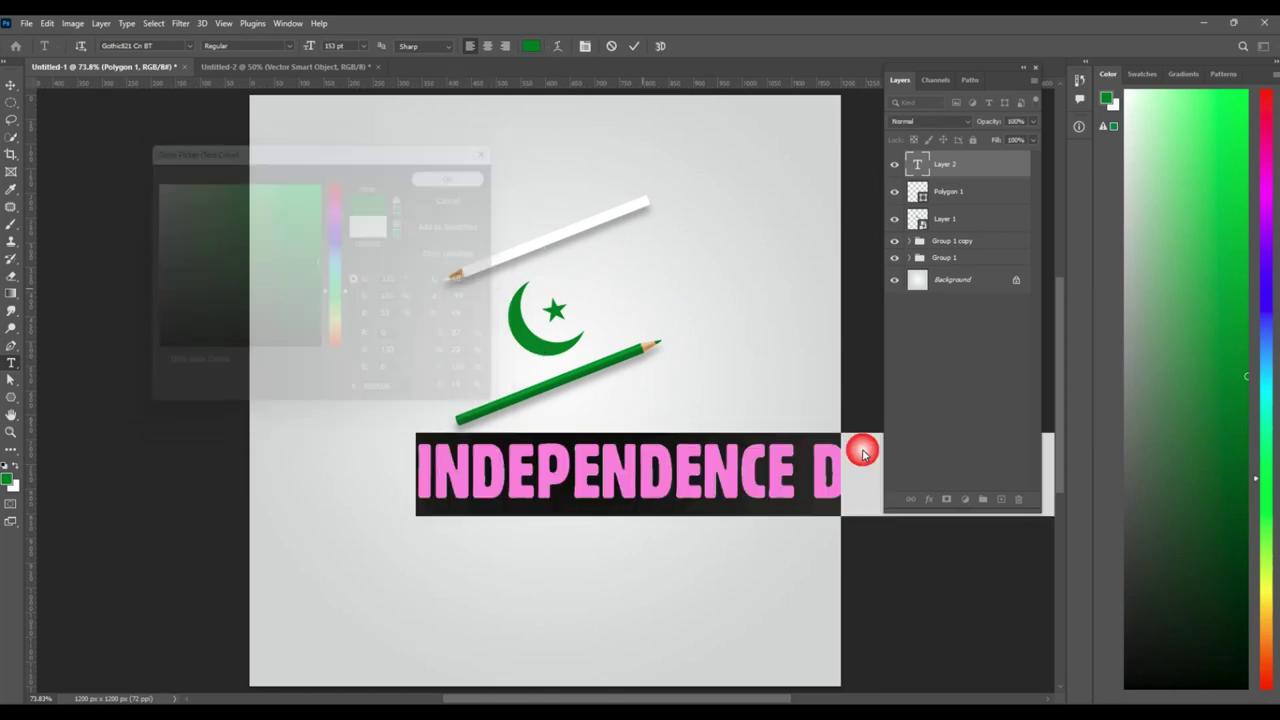
Trim the headline to INDEPENDENCE and set its font size to 48 pt
{"action": "left_click_drag", "start_coordinate": [806, 472], "coordinate": [860, 472]}
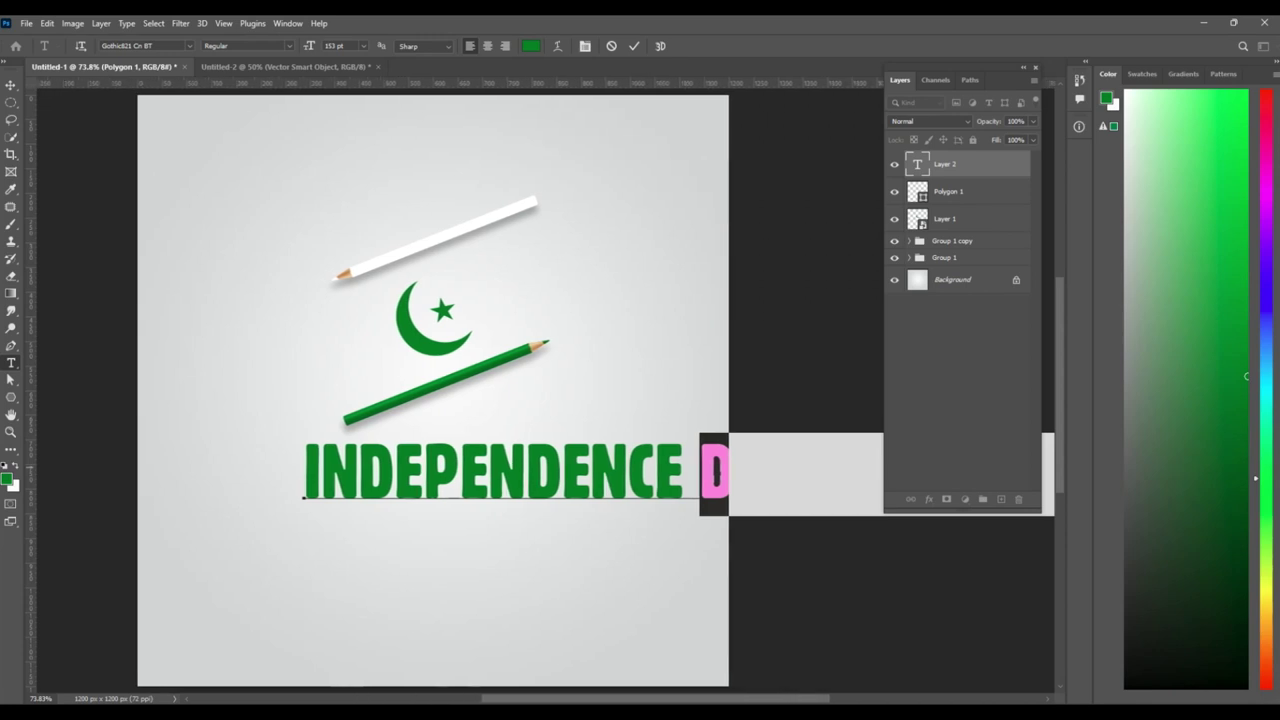
{"action": "key", "text": "BackSpace"}
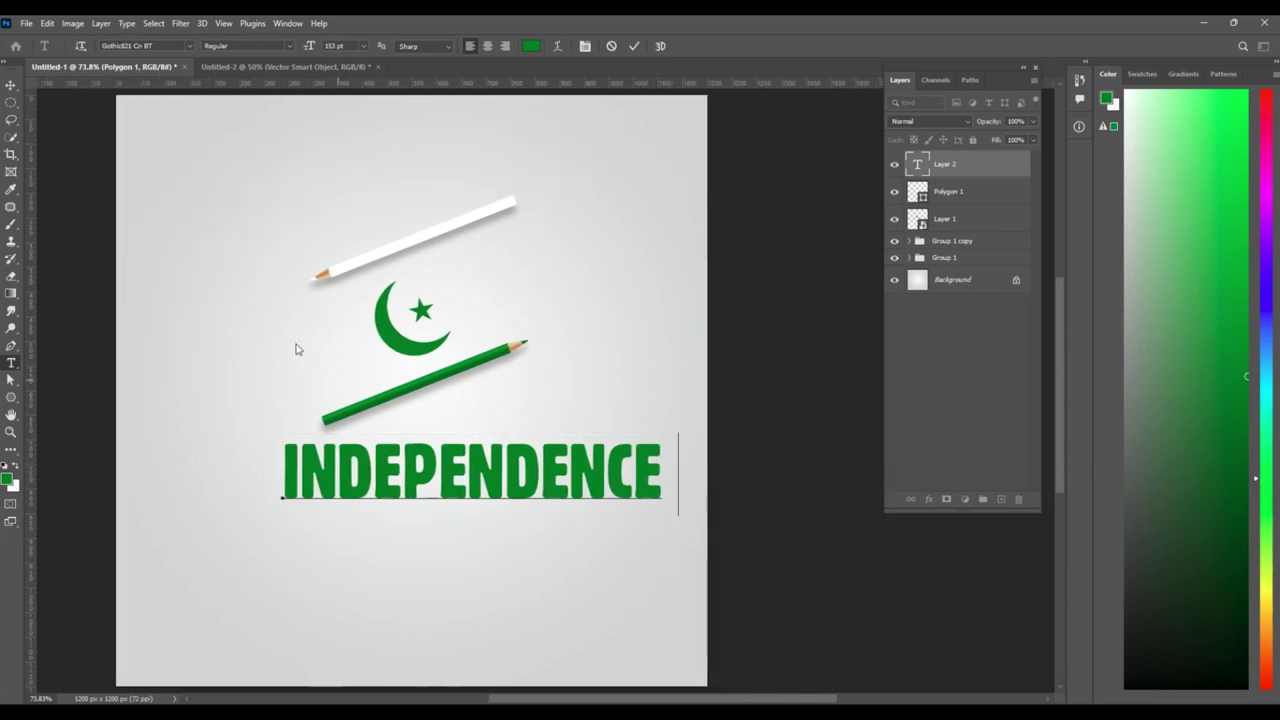
{"action": "key", "text": "ctrl+a"}
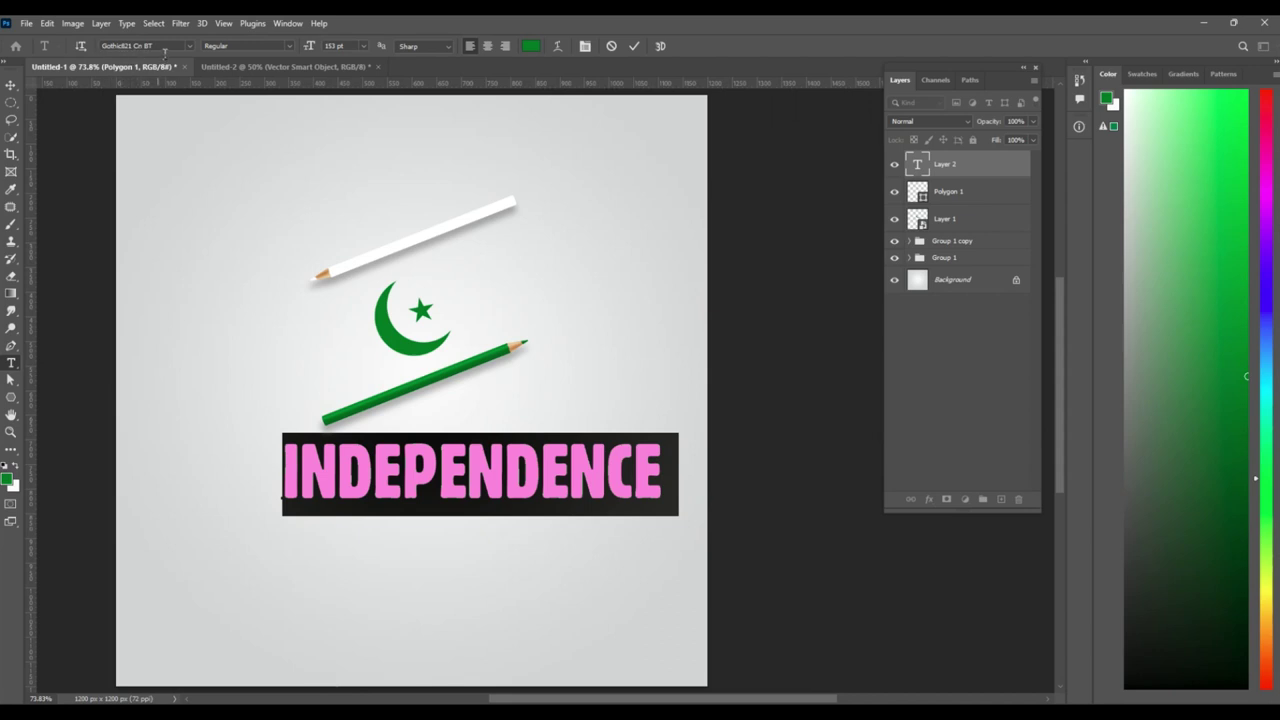
{"action": "left_click_drag", "start_coordinate": [312, 44], "coordinate": [266, 44]}
{"action": "key", "text": "Return"}
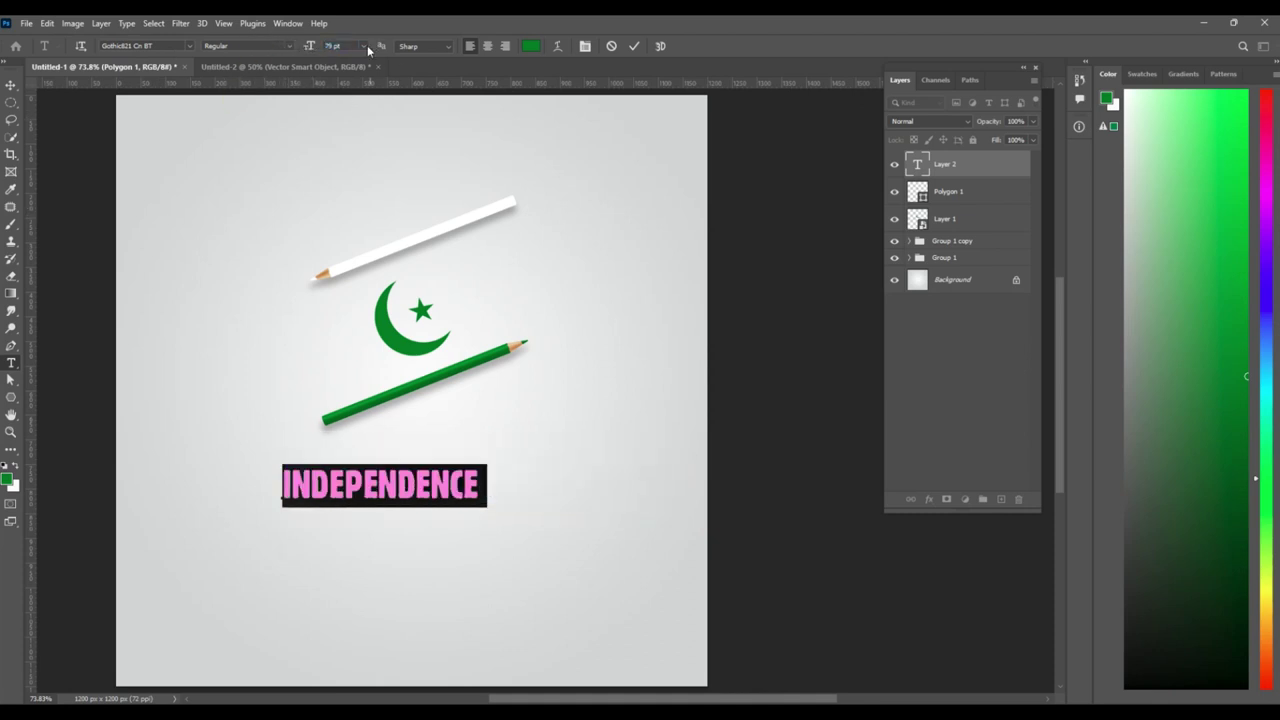
{"action": "left_click", "coordinate": [364, 46]}
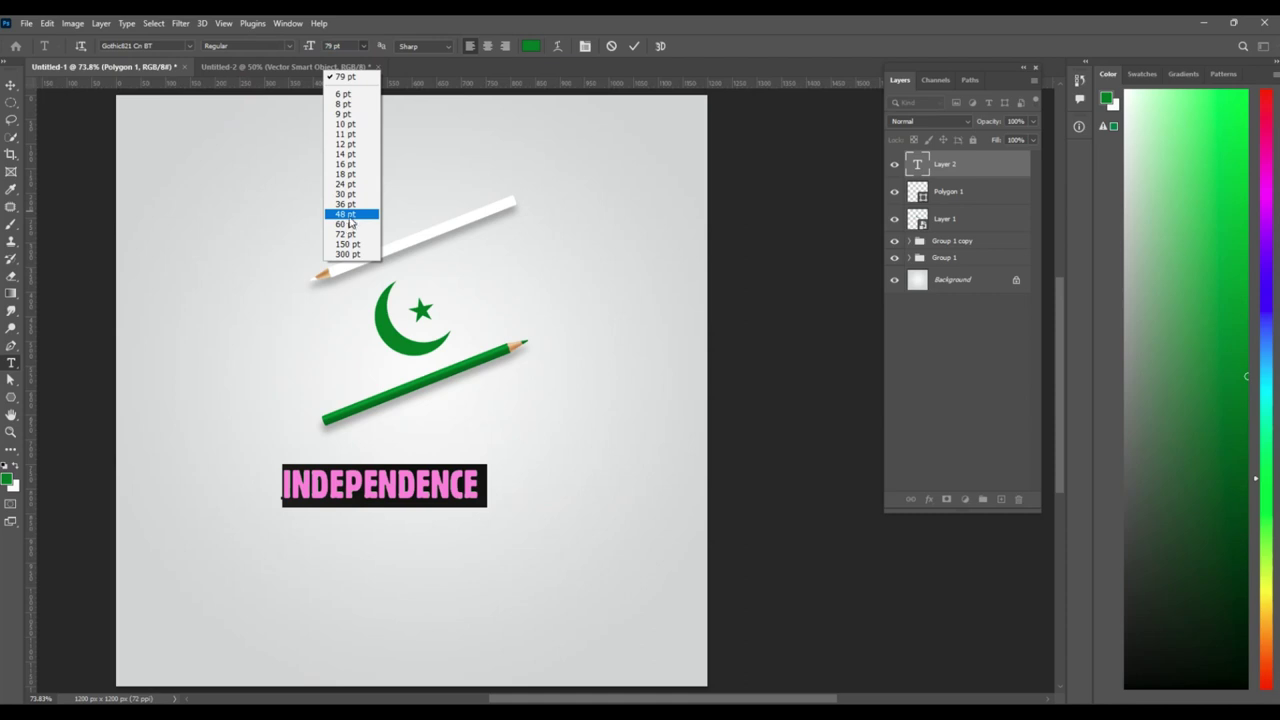
{"action": "left_click", "coordinate": [347, 195]}
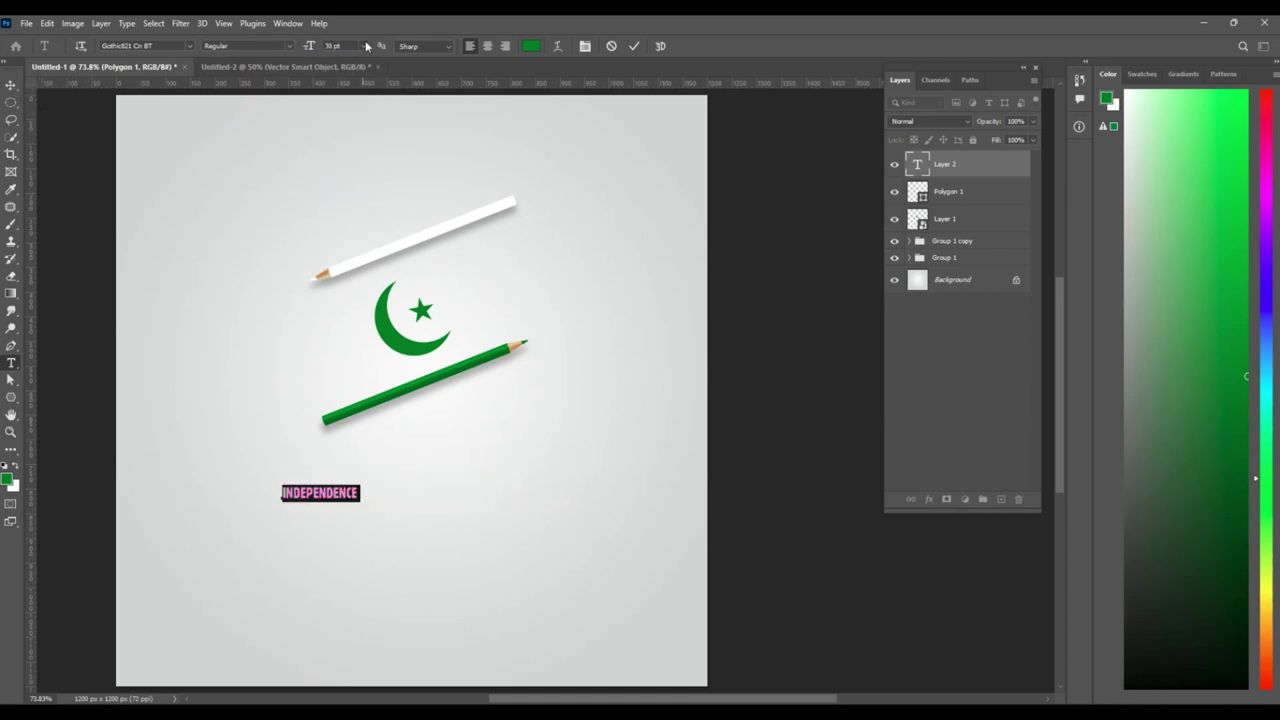
{"action": "left_click", "coordinate": [364, 46]}
{"action": "left_click", "coordinate": [335, 196]}
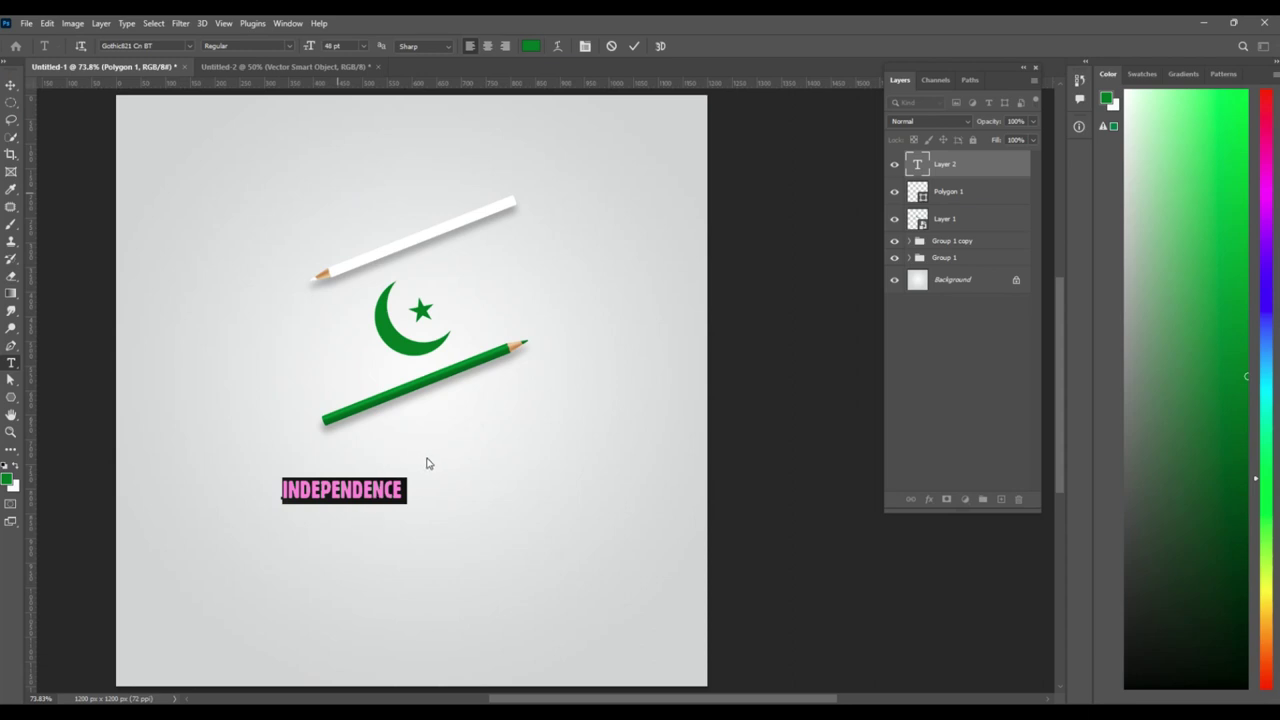
Commit the text and move INDEPENDENCE below the green pencil
{"action": "left_click", "coordinate": [11, 87]}
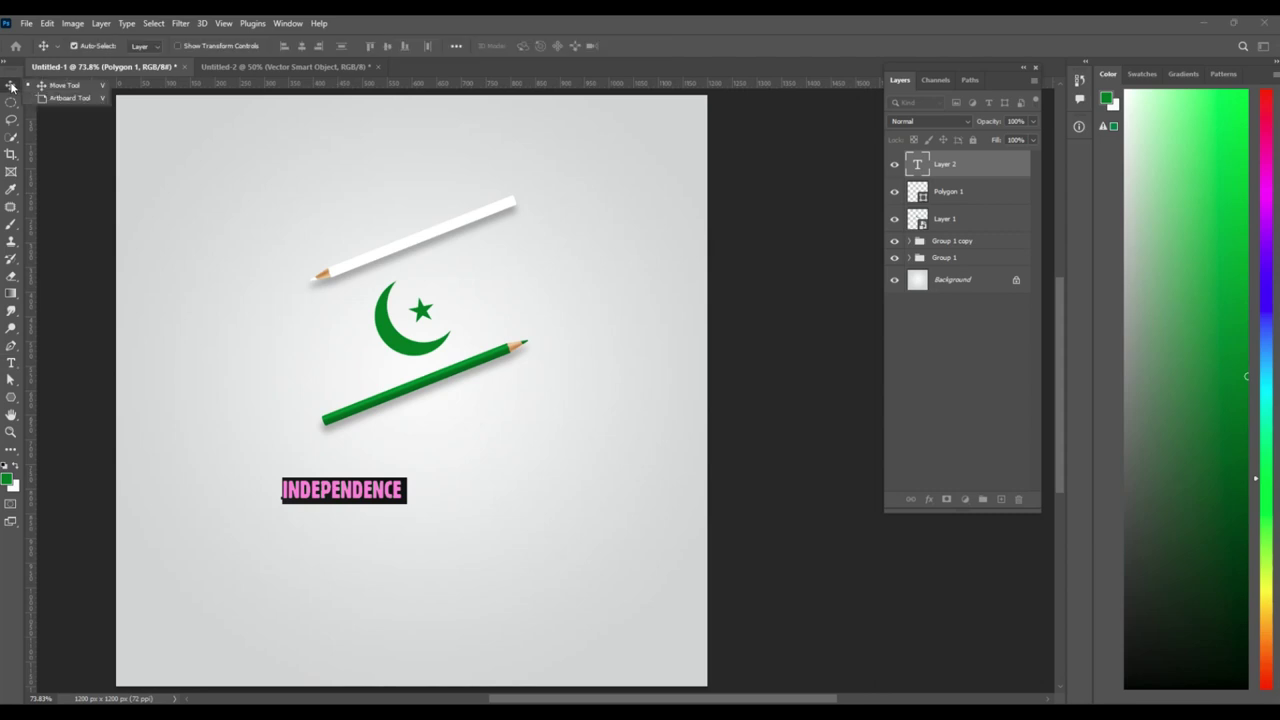
{"action": "left_click", "coordinate": [308, 538]}
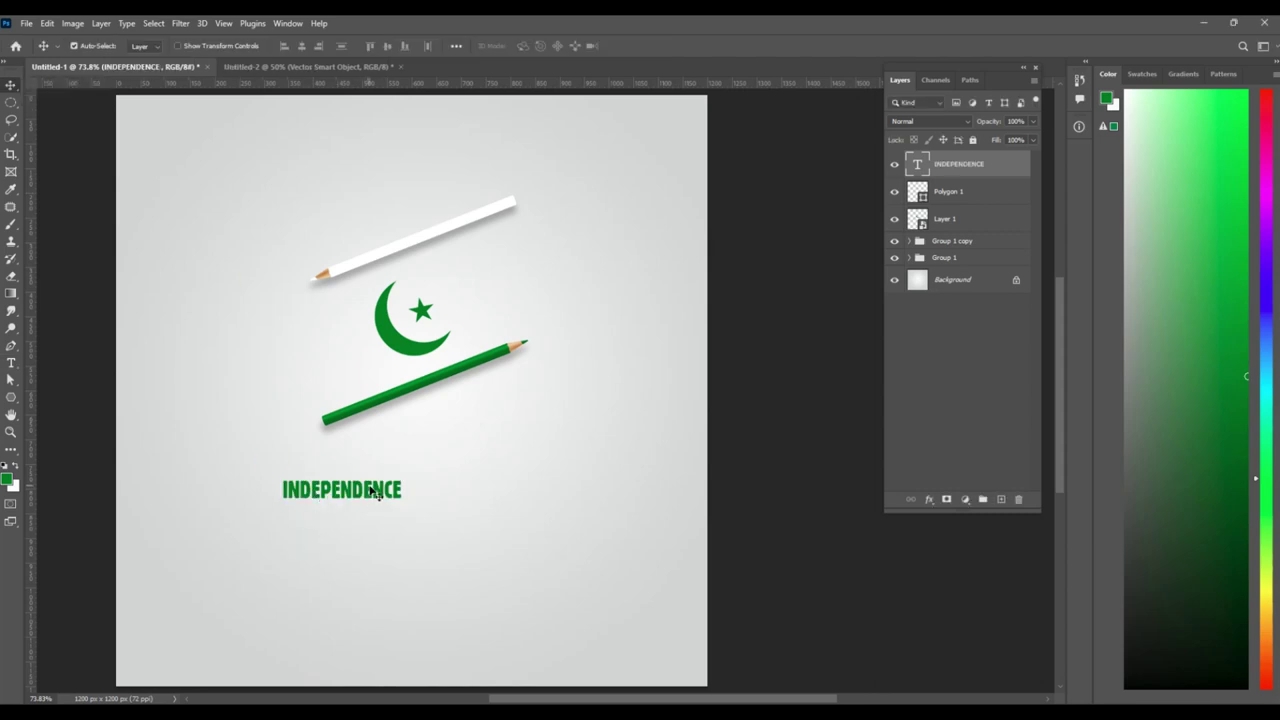
{"action": "mouse_move", "coordinate": [370, 489]}
{"action": "left_mouse_down"}
{"action": "mouse_move", "coordinate": [438, 462]}
{"action": "mouse_move", "coordinate": [423, 470]}
{"action": "mouse_move", "coordinate": [423, 525]}
{"action": "left_mouse_up"}
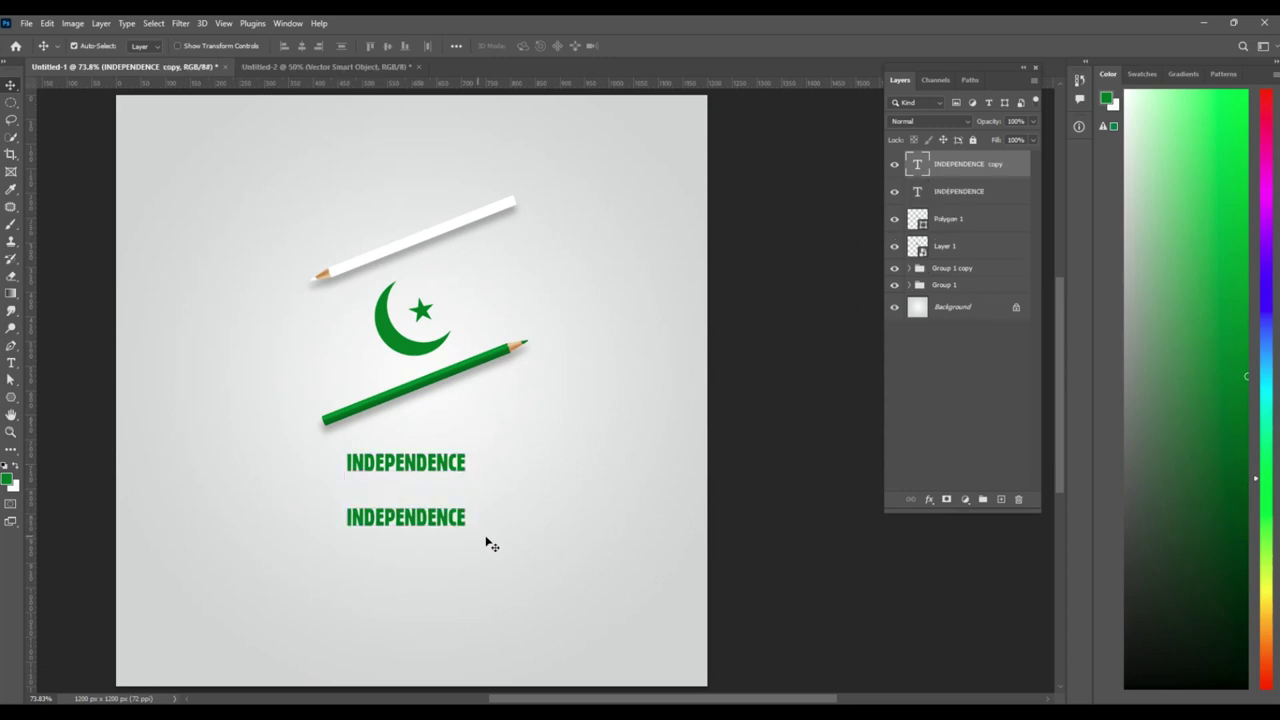
Change the duplicate's text to DAY OF PAKISTAN and move it onto the page
{"action": "double_click", "coordinate": [400, 516]}
{"action": "key", "text": "ctrl+v"}
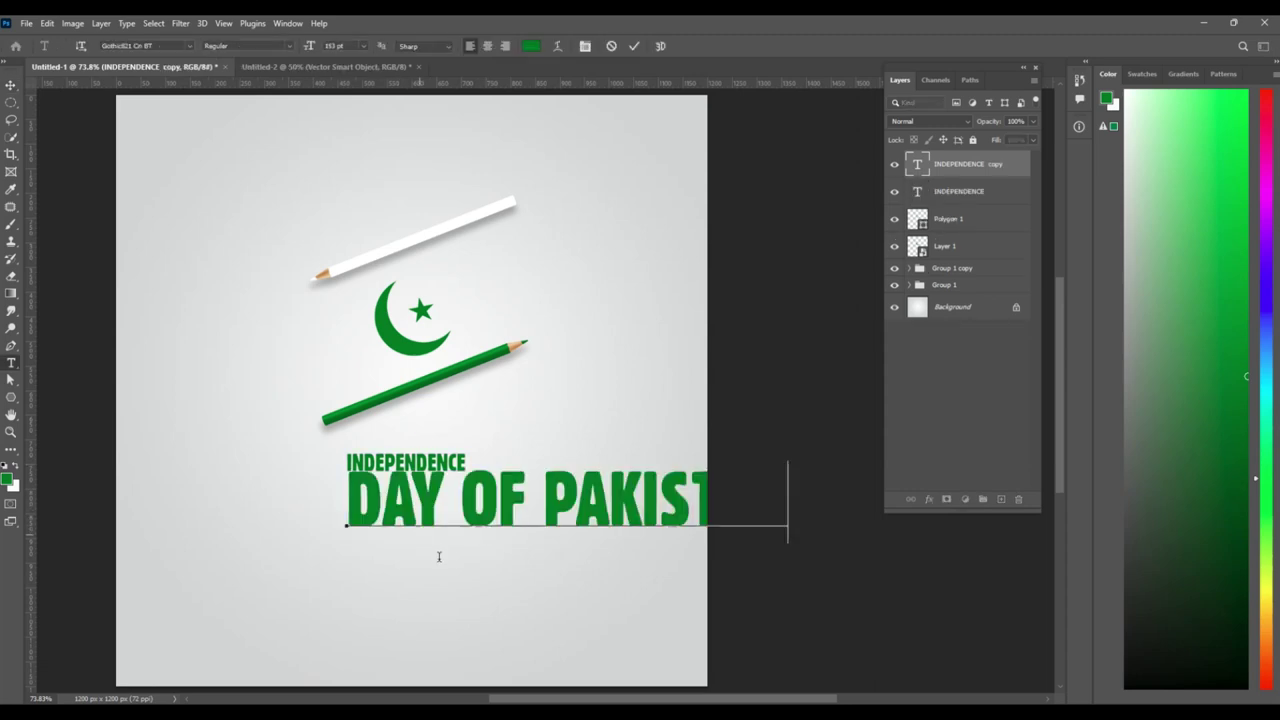
{"action": "left_click", "coordinate": [11, 85]}
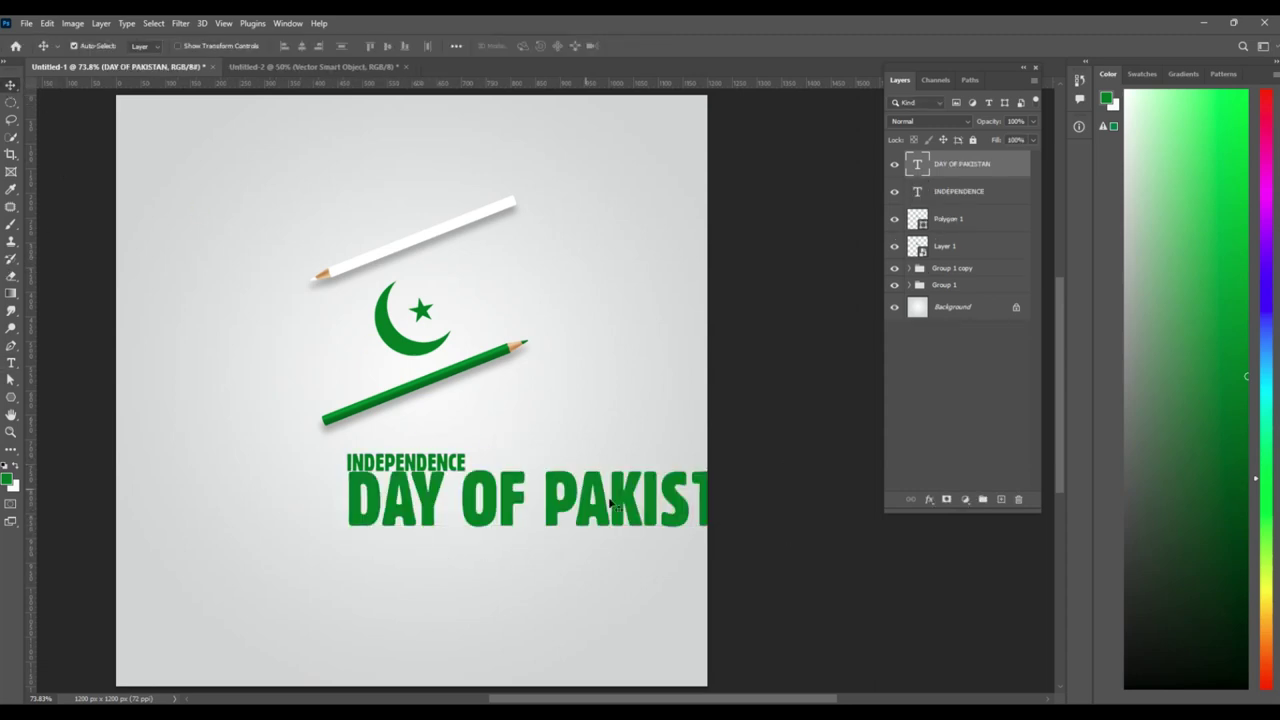
{"action": "left_click_drag", "start_coordinate": [613, 503], "coordinate": [470, 512]}
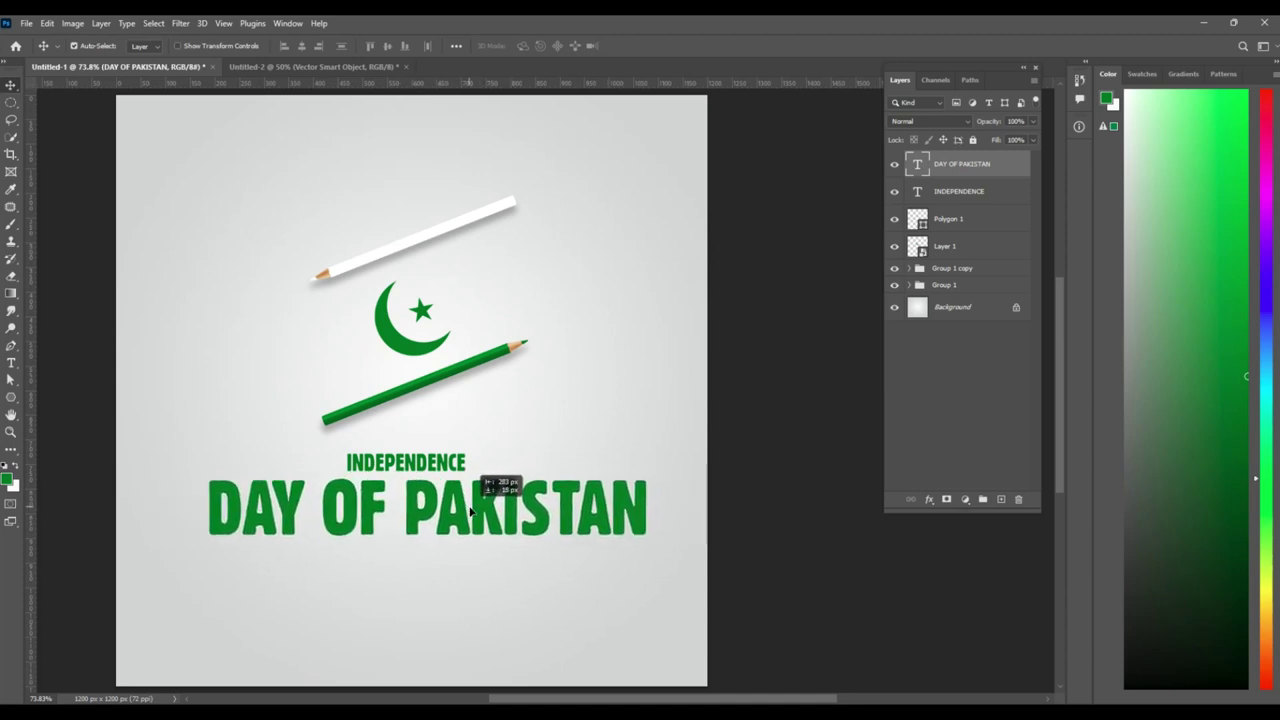
Centre INDEPENDENCE and DAY OF PAKISTAN under each other
{"action": "left_click_drag", "start_coordinate": [422, 474], "coordinate": [425, 474]}
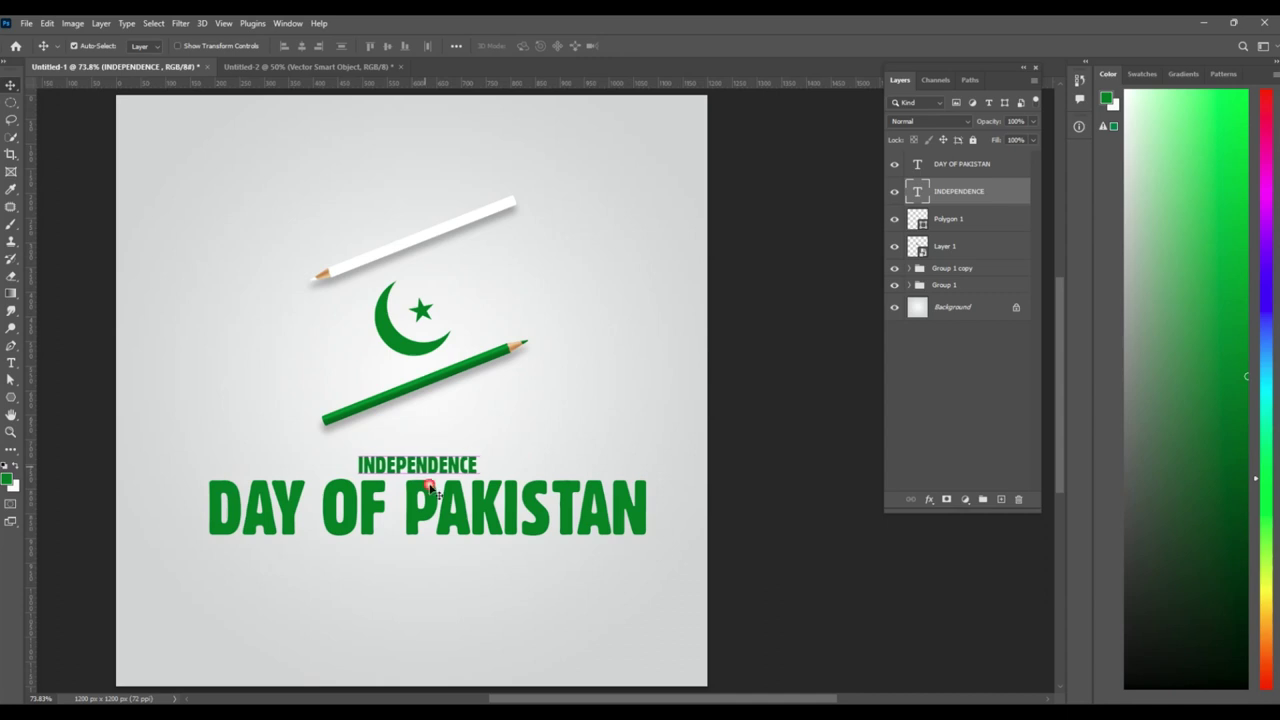
{"action": "left_click_drag", "start_coordinate": [456, 519], "coordinate": [441, 518]}
{"action": "left_click_drag", "start_coordinate": [428, 472], "coordinate": [420, 468]}
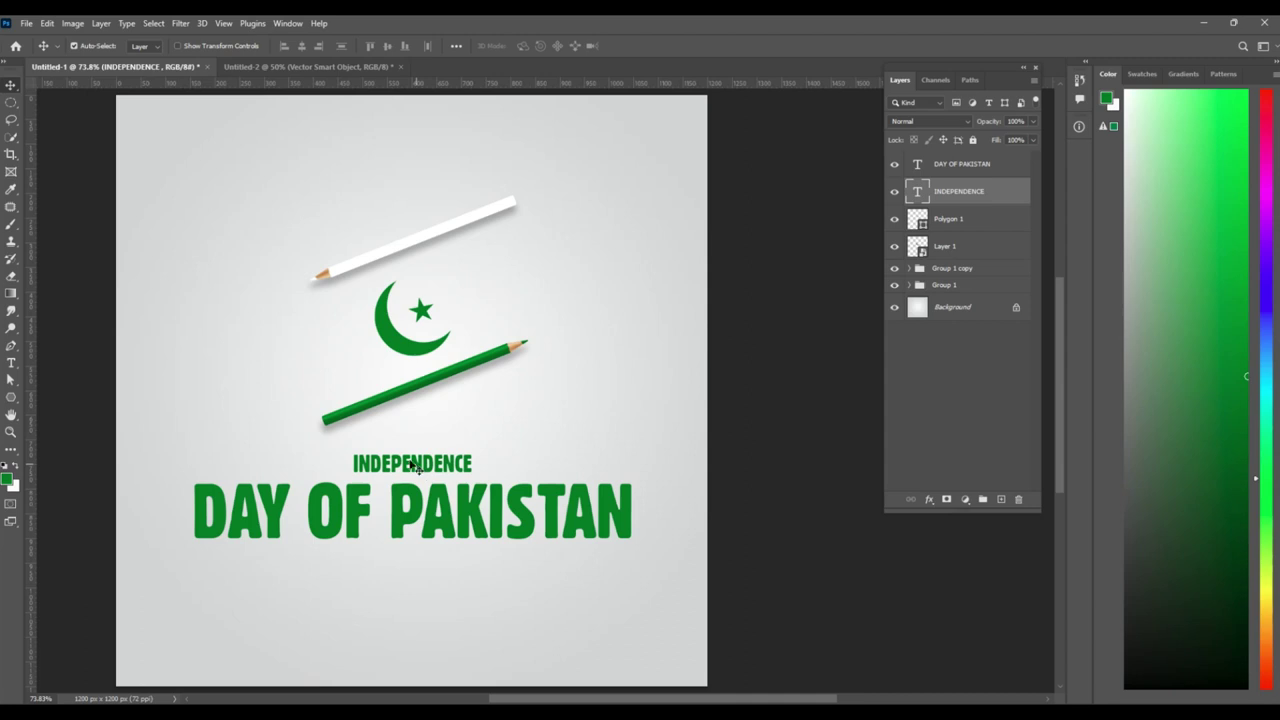
{"action": "left_click_drag", "start_coordinate": [451, 533], "coordinate": [447, 533]}
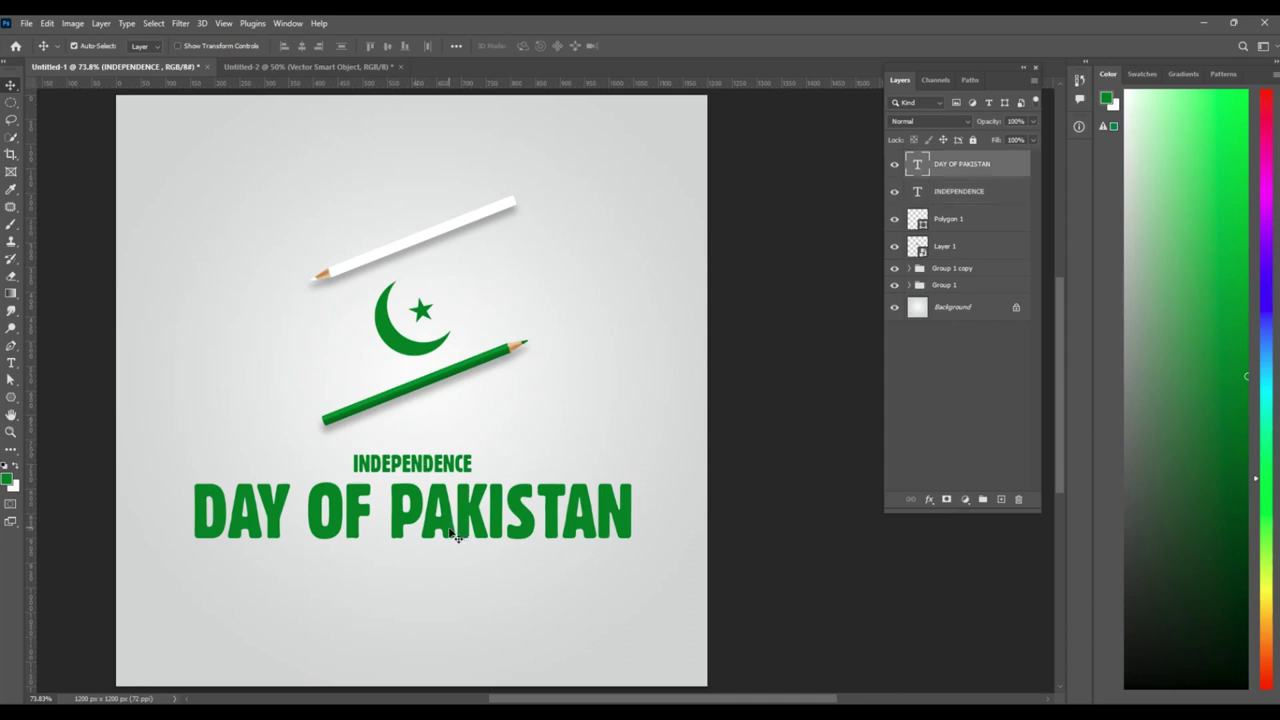
{"action": "left_click", "coordinate": [425, 468]}
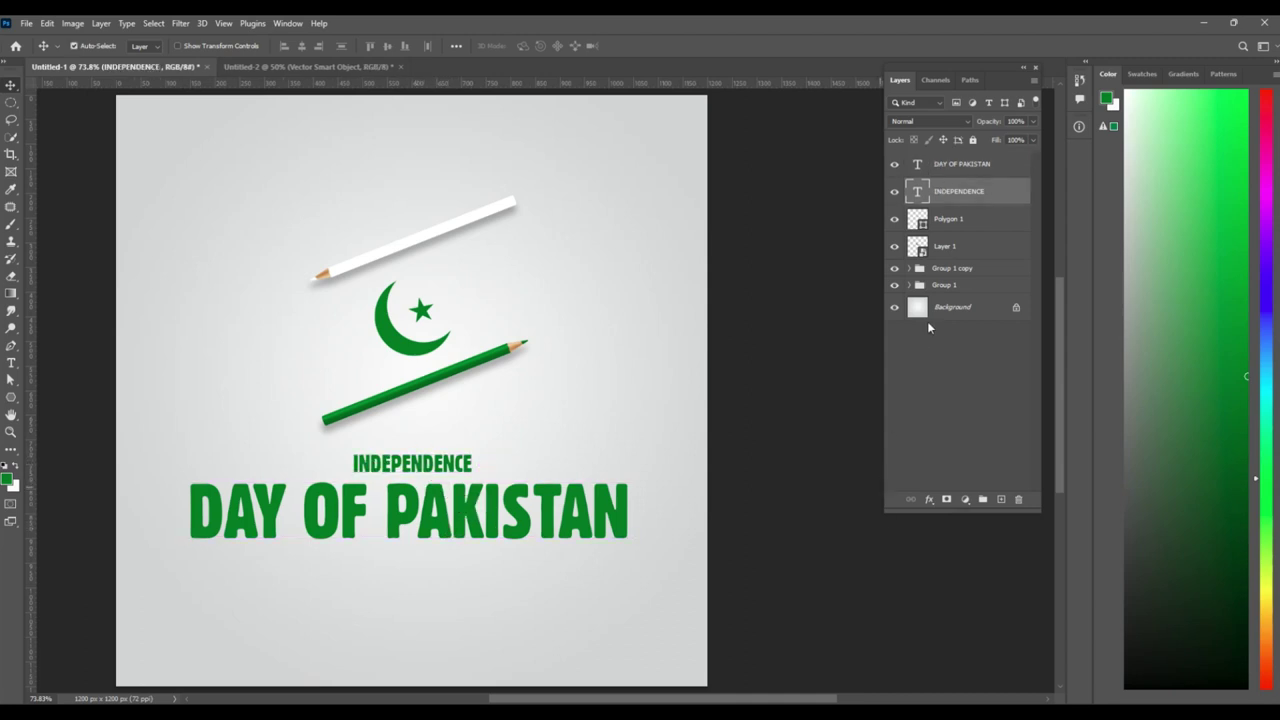
{"action": "key", "text": "alt+bracketright"}
{"action": "left_click", "coordinate": [11, 362]}
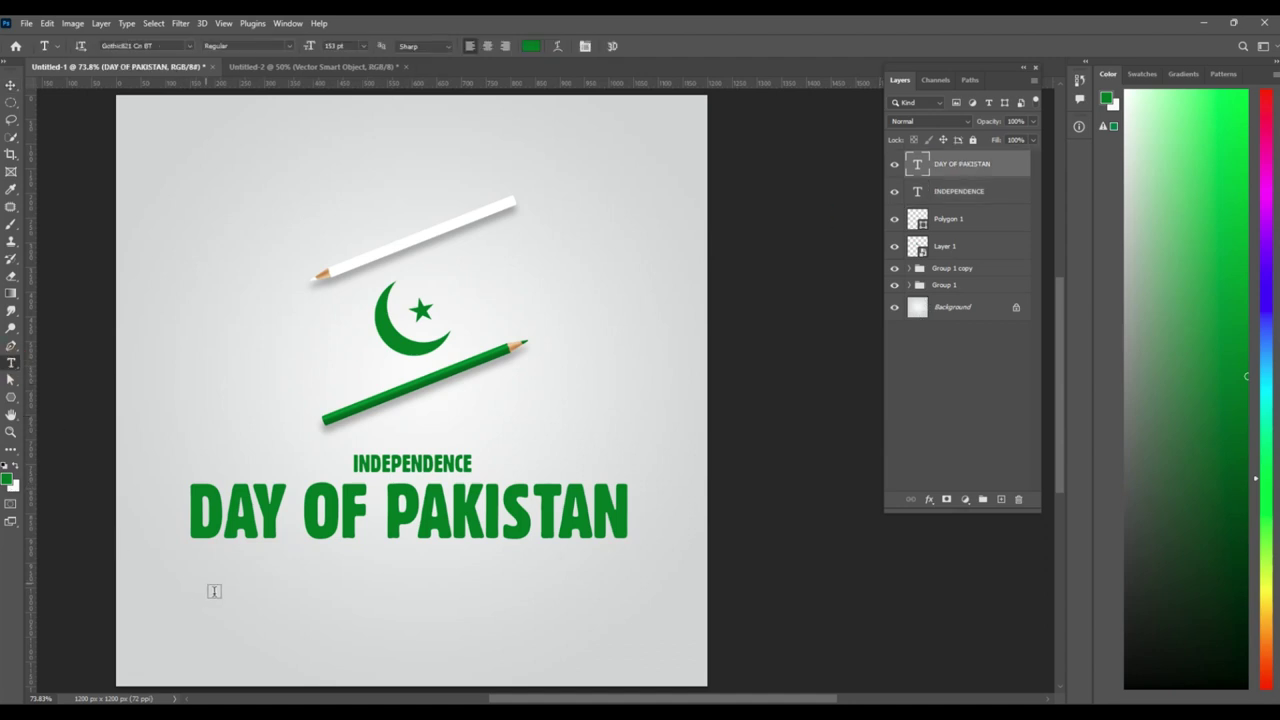
Create a paragraph text box below DAY OF PAKISTAN holding the pasted tagline in mid grey
{"action": "left_click_drag", "start_coordinate": [189, 572], "coordinate": [637, 640]}
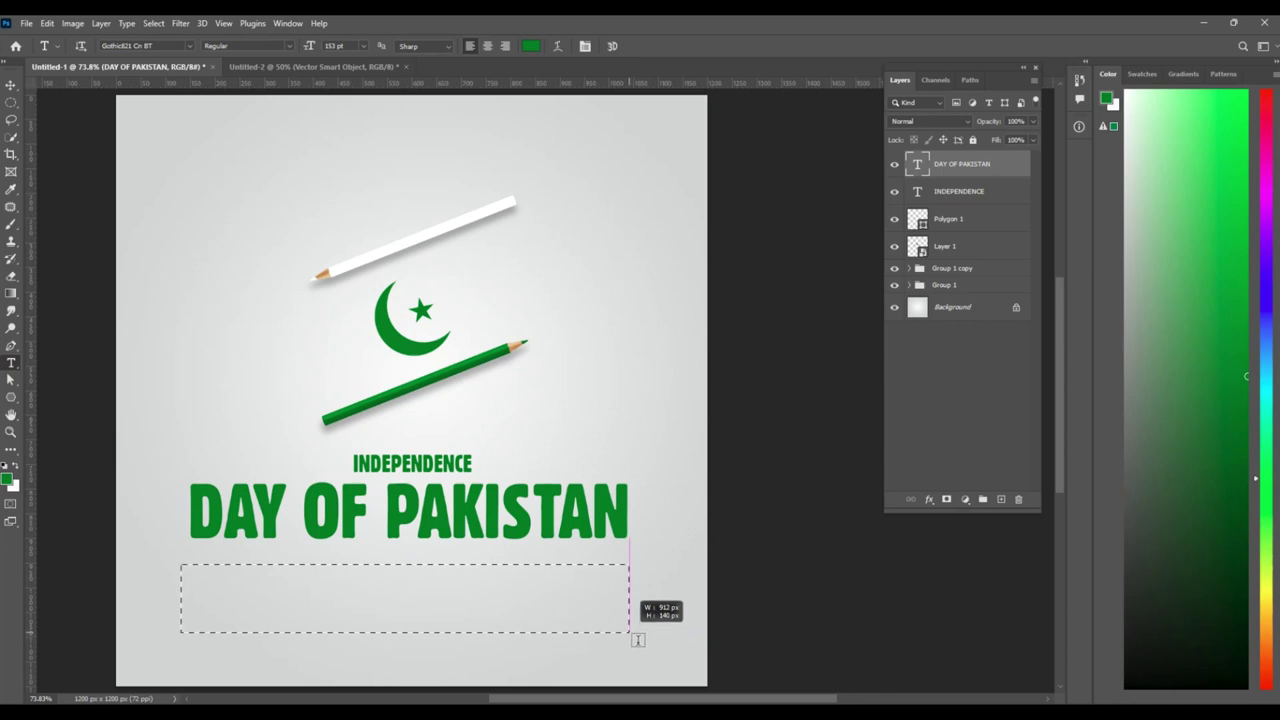
{"action": "left_click_drag", "start_coordinate": [637, 640], "coordinate": [637, 640]}
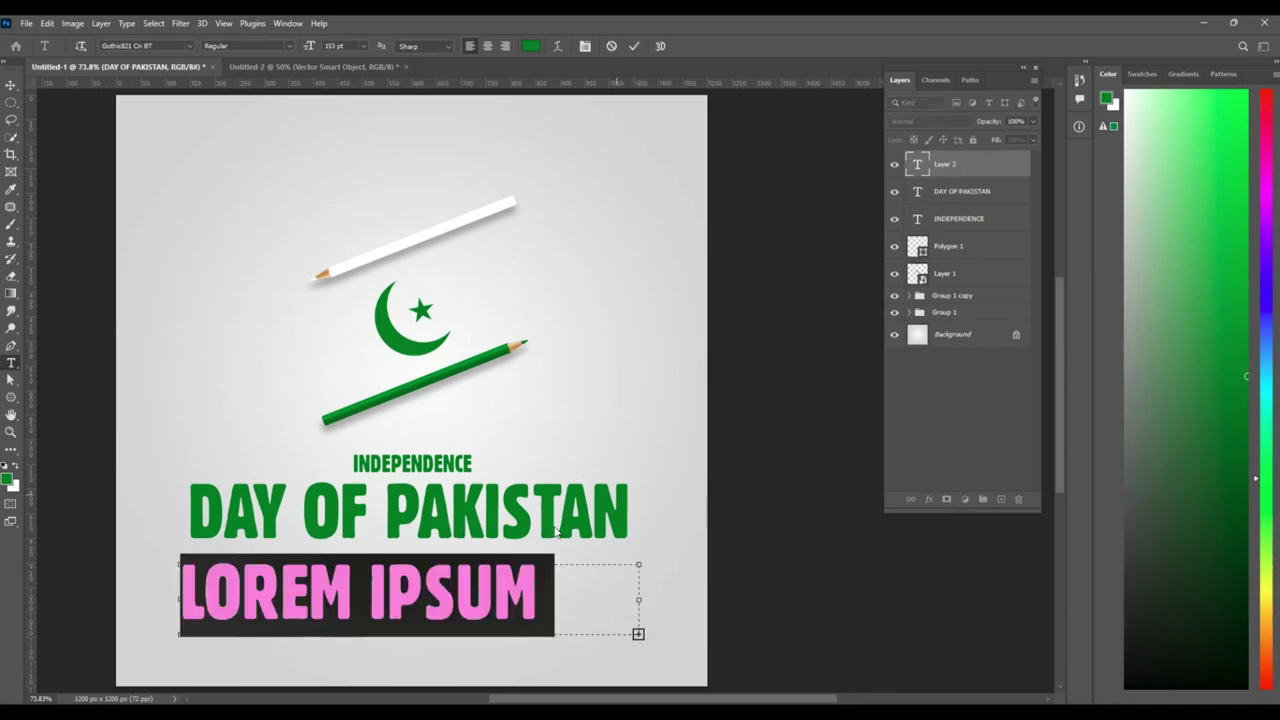
{"action": "key", "text": "ctrl+v"}
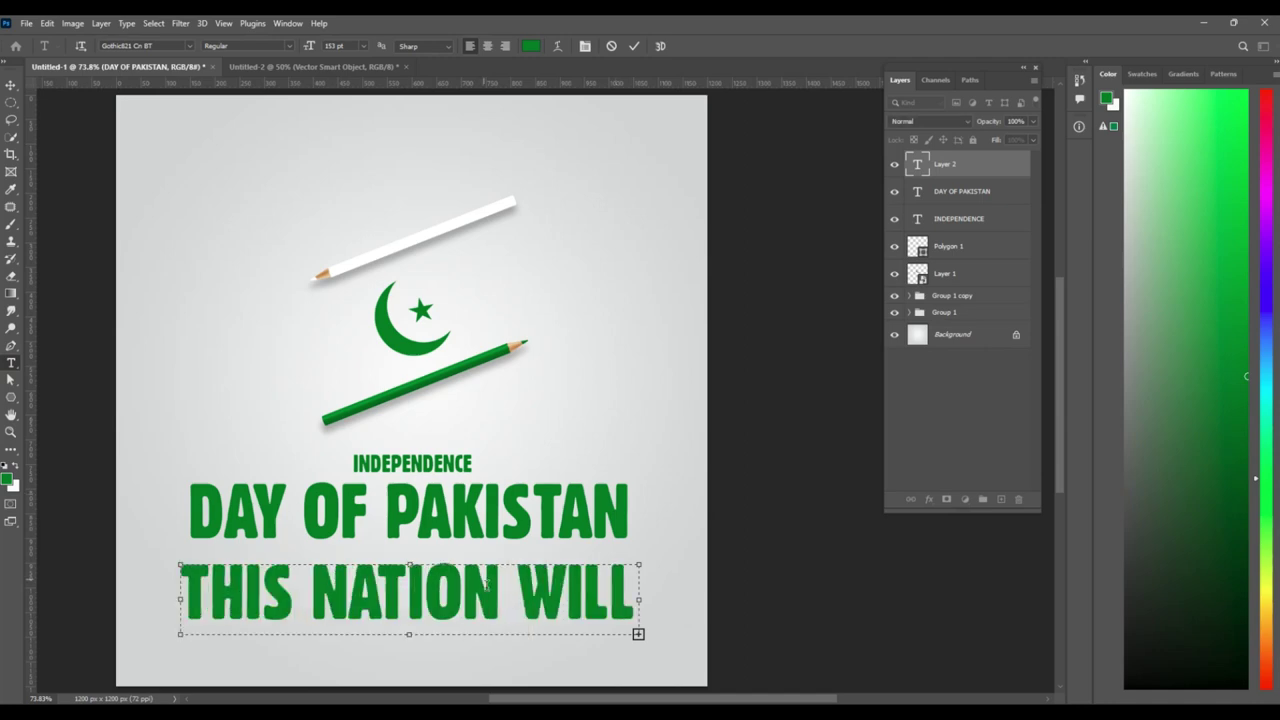
{"action": "key", "text": "ctrl+a"}
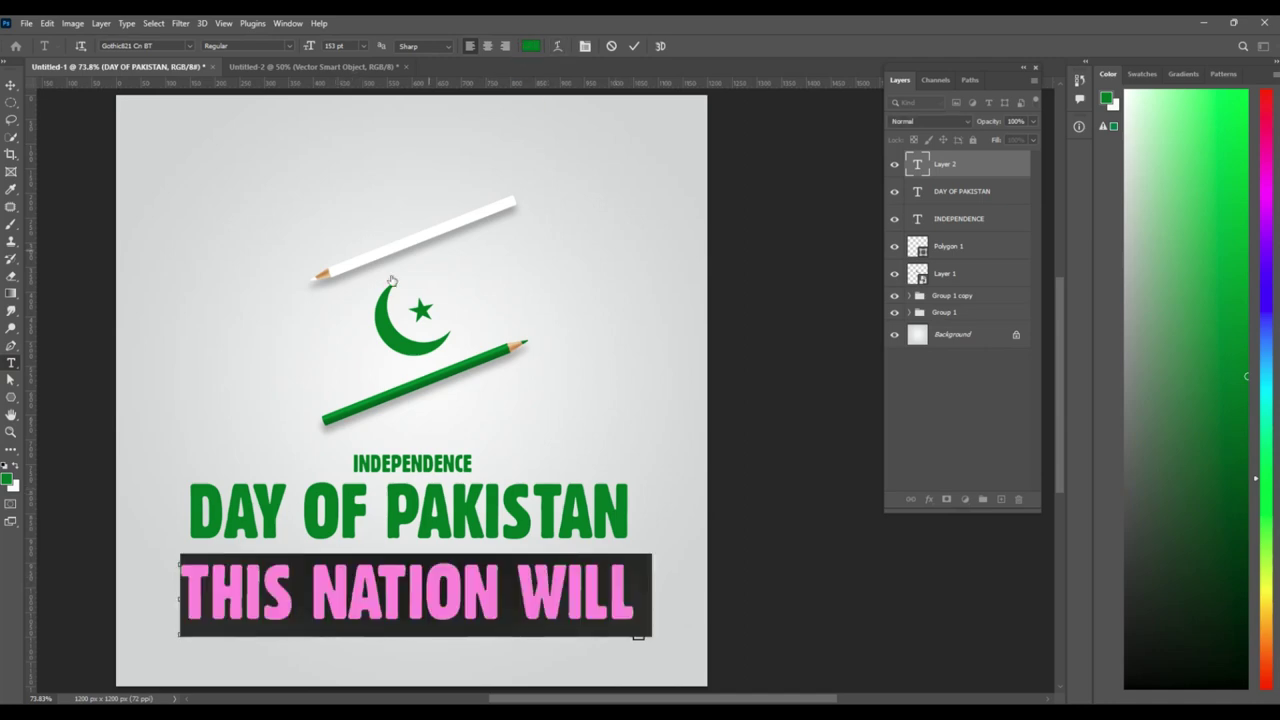
{"action": "left_click", "coordinate": [531, 46]}
{"action": "left_click_drag", "start_coordinate": [156, 226], "coordinate": [164, 268]}
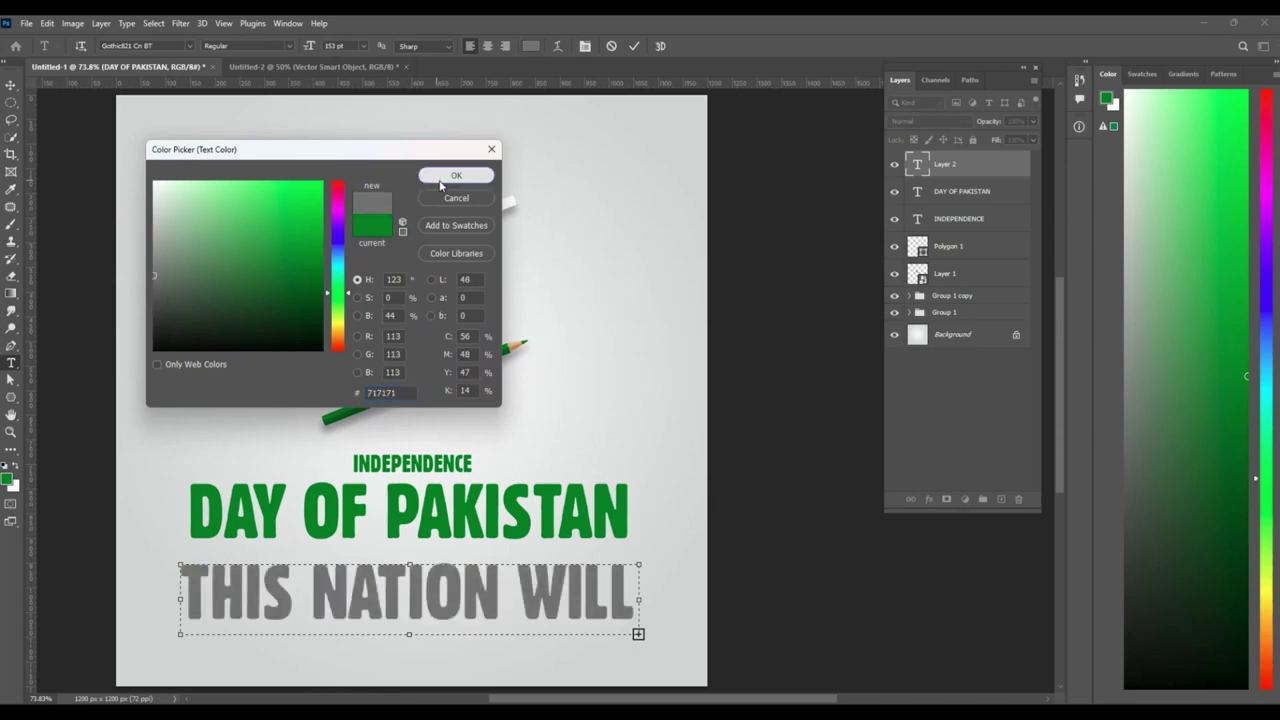
{"action": "left_click", "coordinate": [472, 177]}
Set the tagline to Lato Regular with All Caps off and a smaller size
{"action": "left_click", "coordinate": [150, 46]}
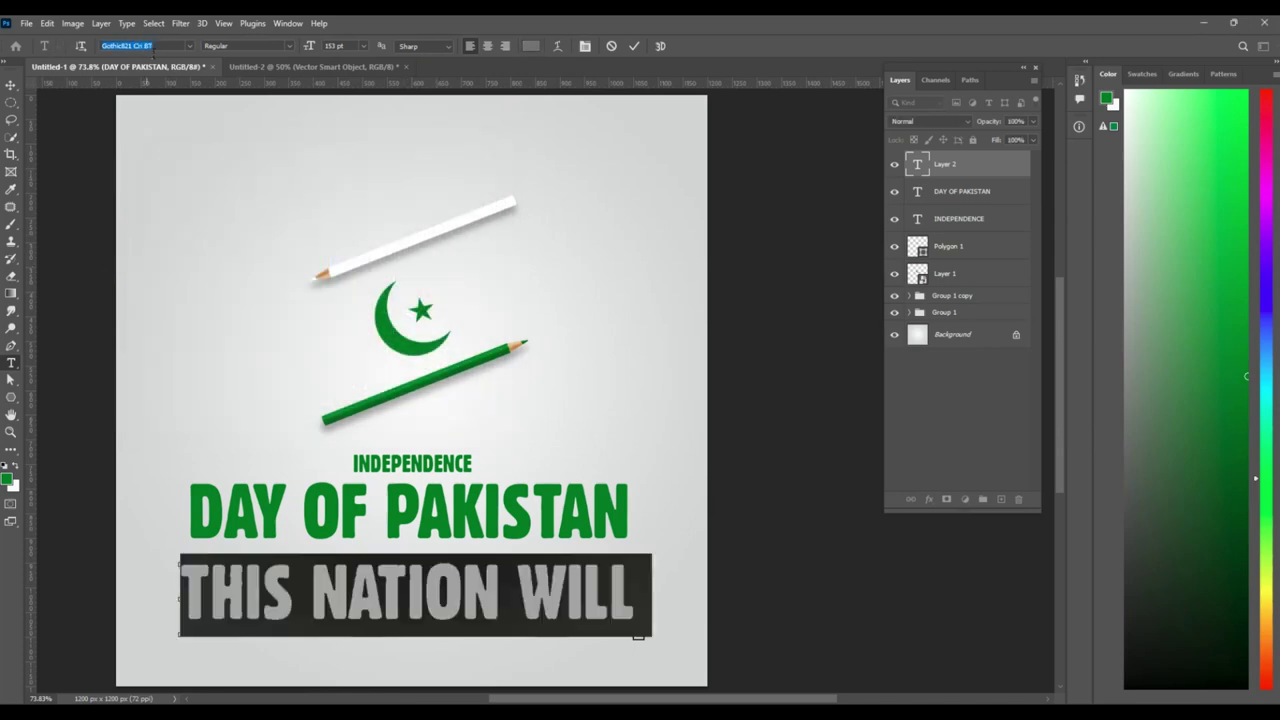
{"action": "type", "text": "Lato"}
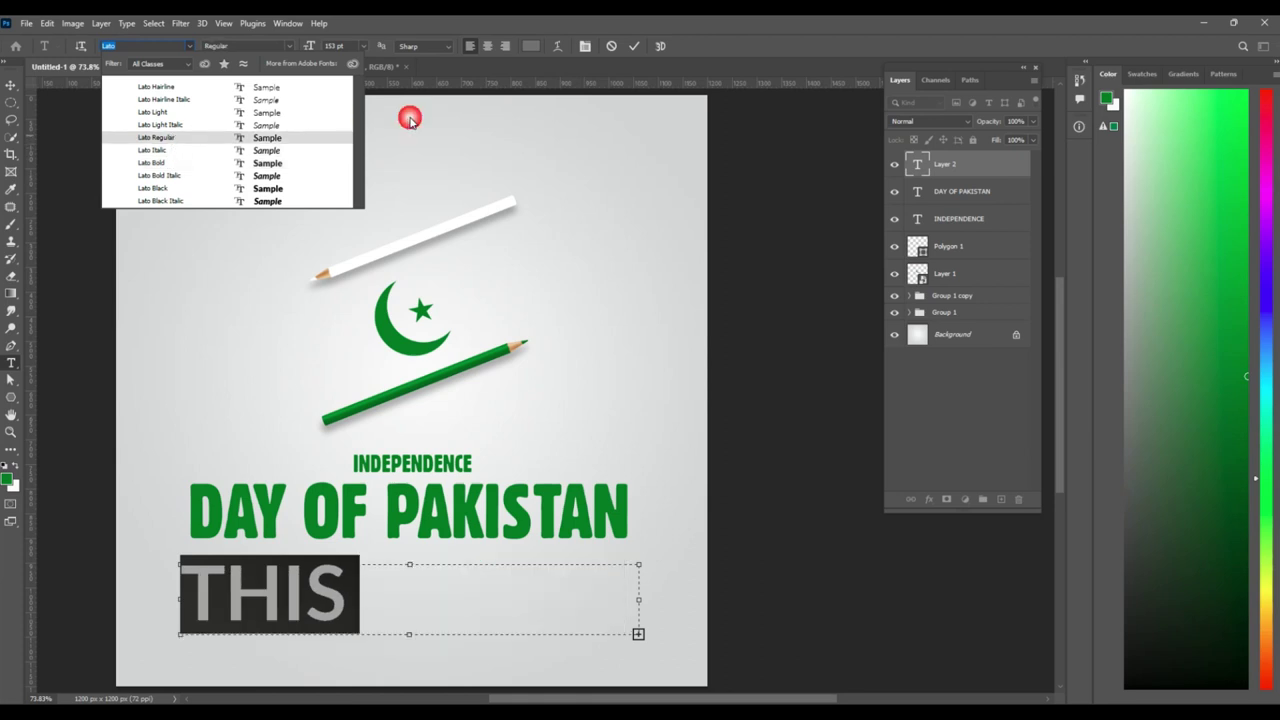
{"action": "left_click", "coordinate": [158, 137]}
{"action": "left_click", "coordinate": [585, 47]}
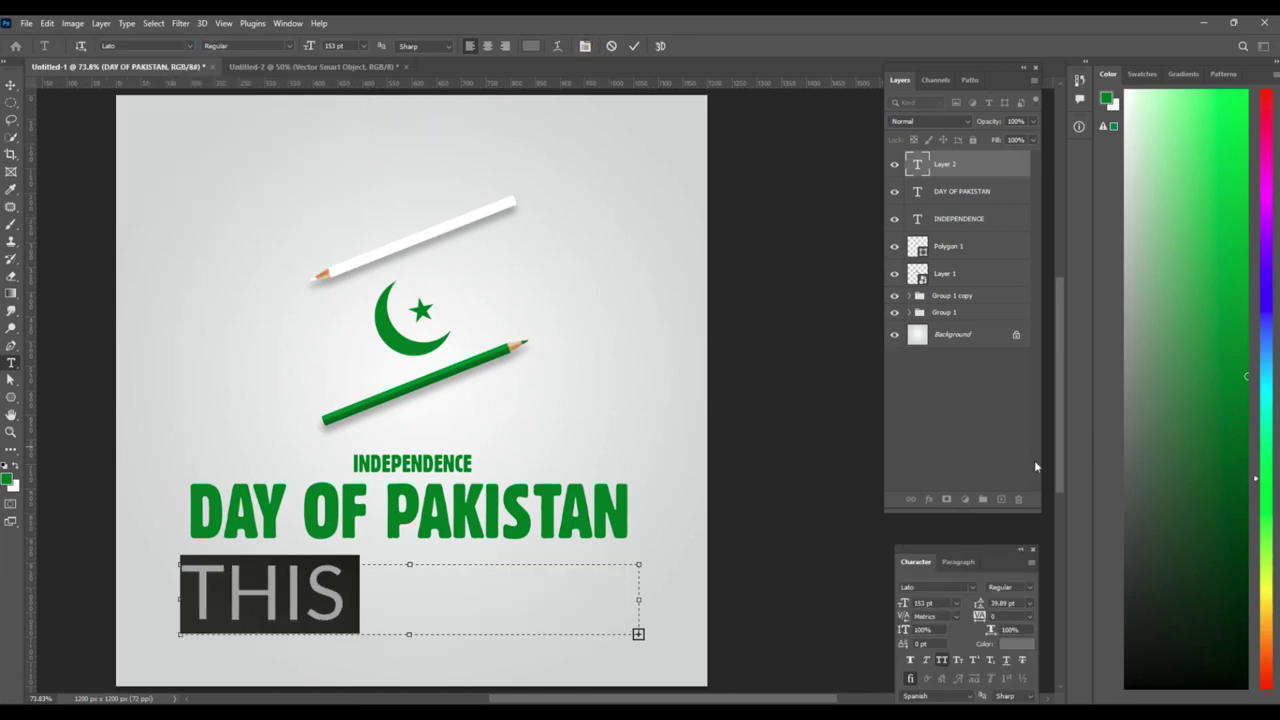
{"action": "left_click_drag", "start_coordinate": [1006, 563], "coordinate": [792, 245]}
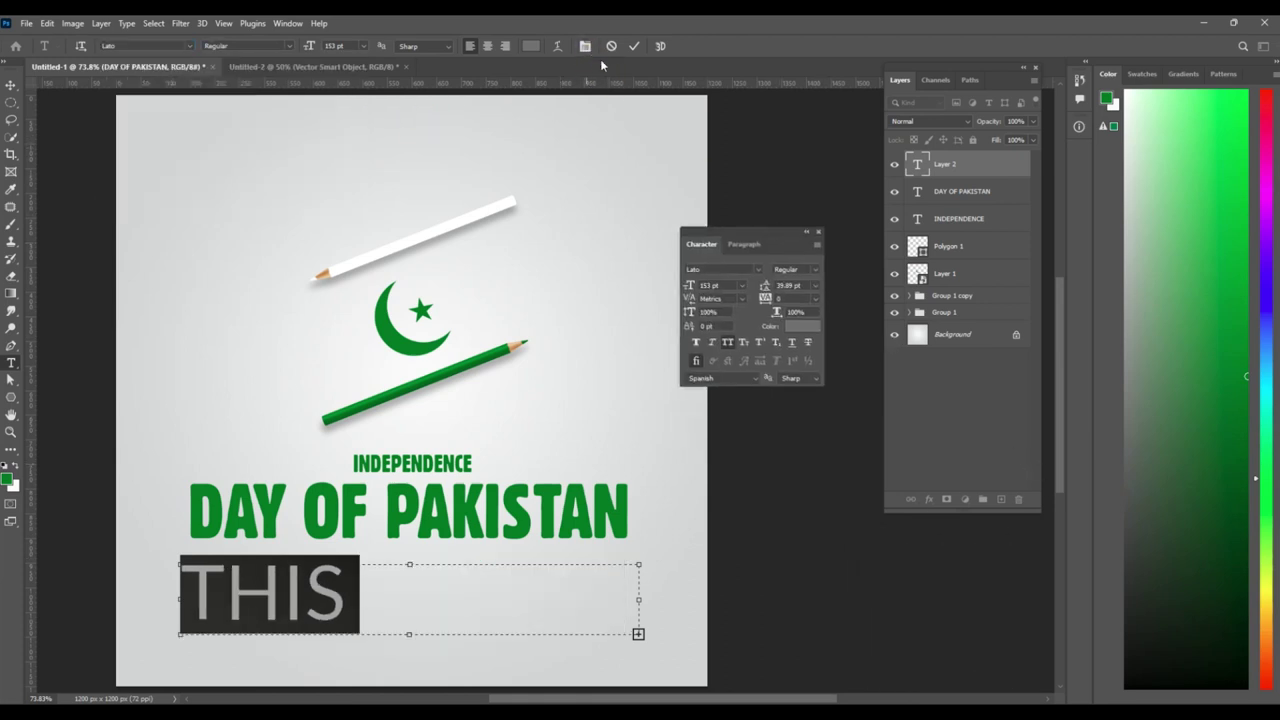
{"action": "left_click", "coordinate": [731, 343]}
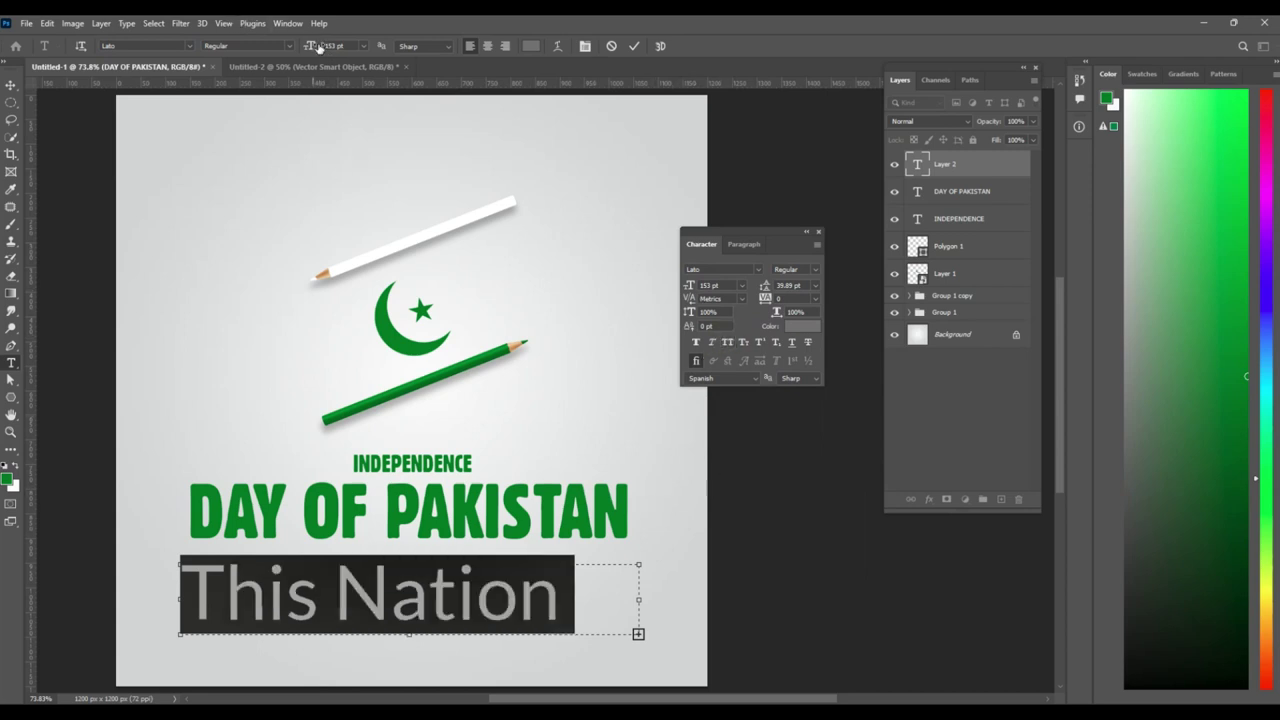
{"action": "left_click_drag", "start_coordinate": [318, 47], "coordinate": [240, 44]}
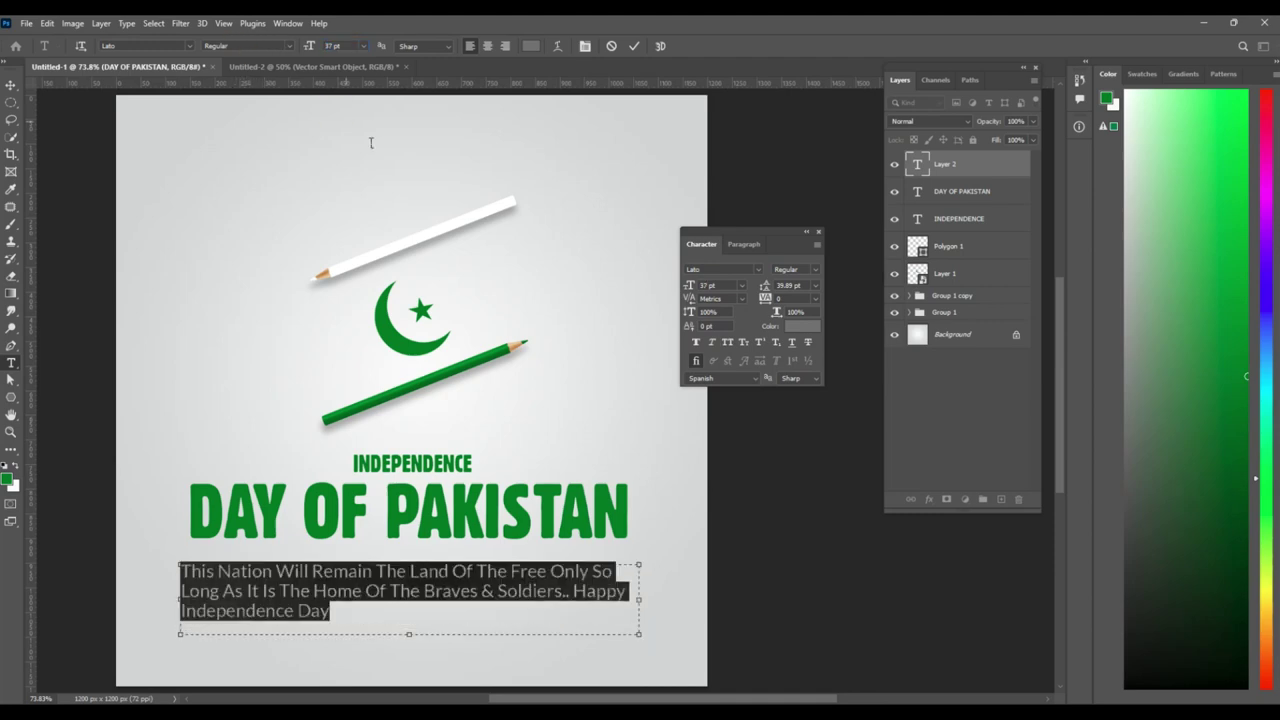
Put 'Happy Independence Day' on its own line, centre the paragraph, and size it 24 pt
{"action": "left_click", "coordinate": [574, 591]}
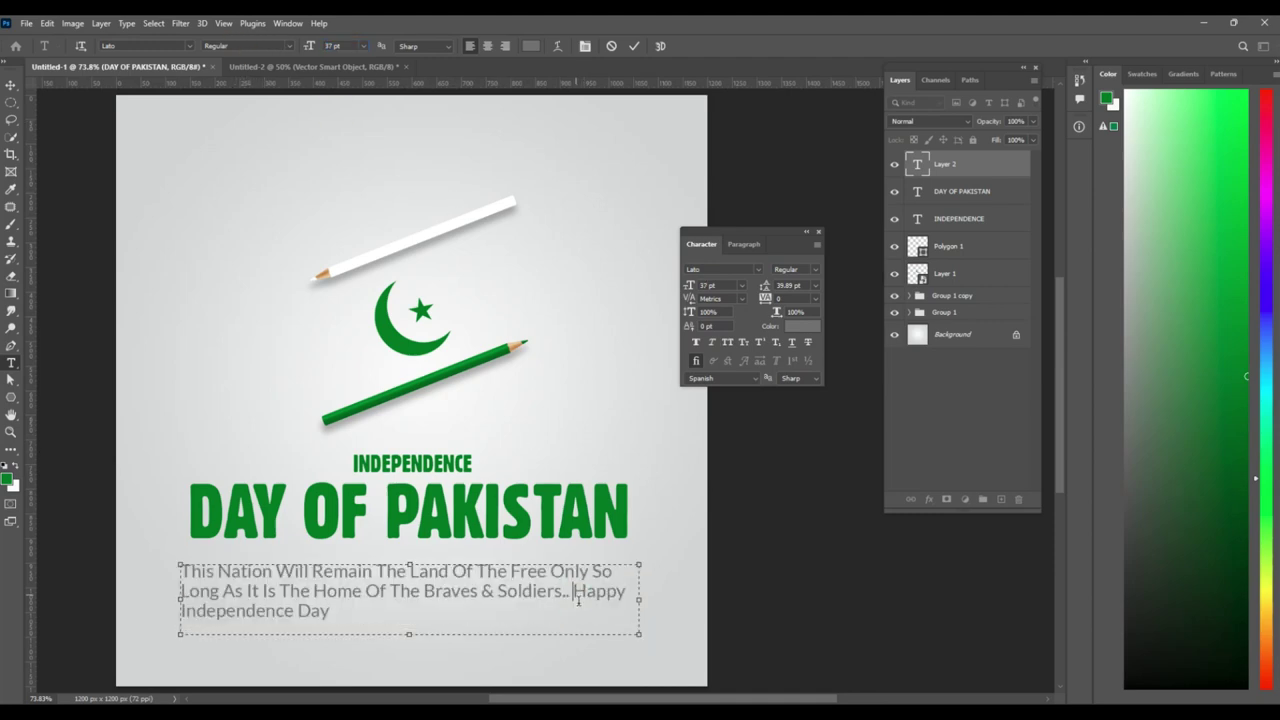
{"action": "key", "text": "Return"}
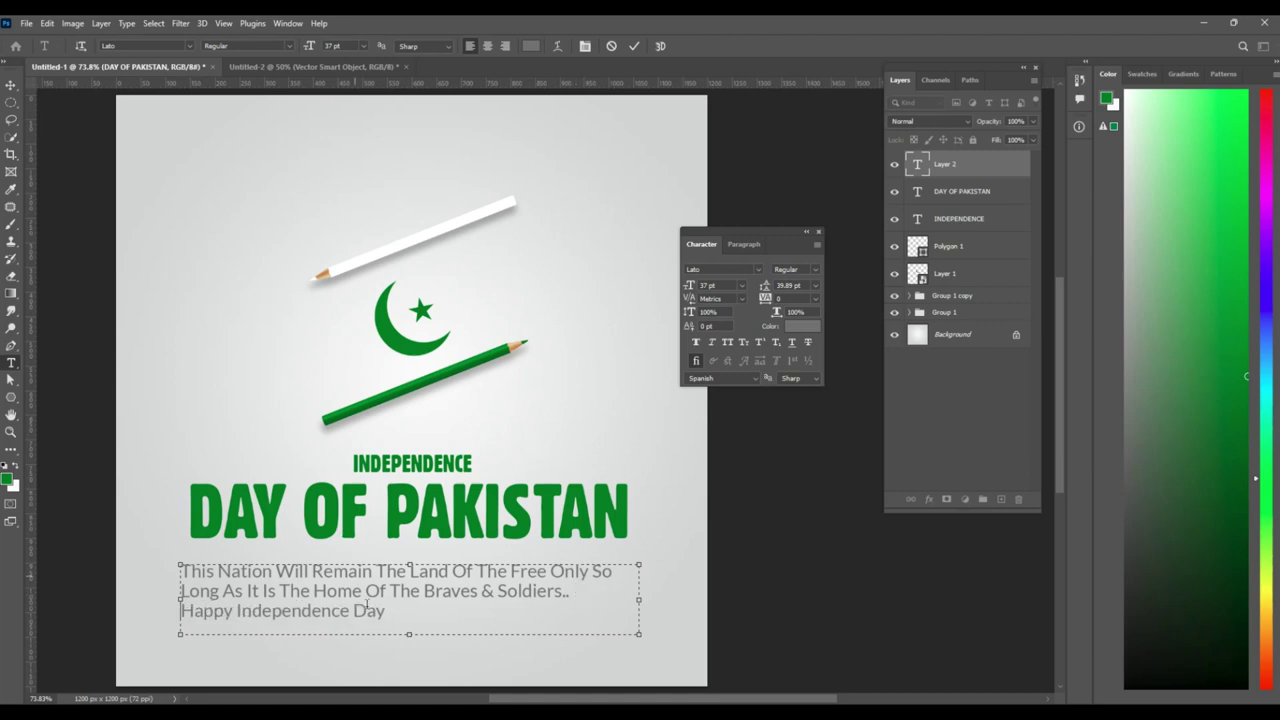
{"action": "key", "text": "ctrl+a"}
{"action": "left_click", "coordinate": [487, 46]}
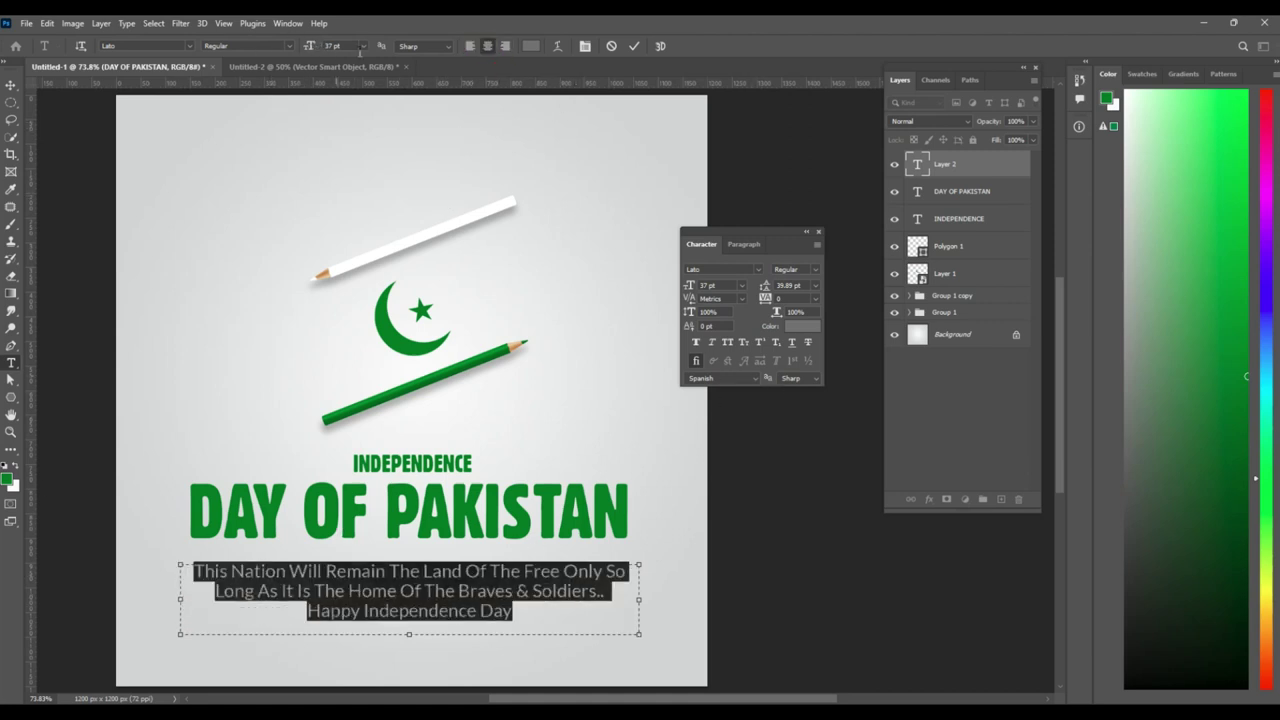
{"action": "left_click", "coordinate": [361, 47]}
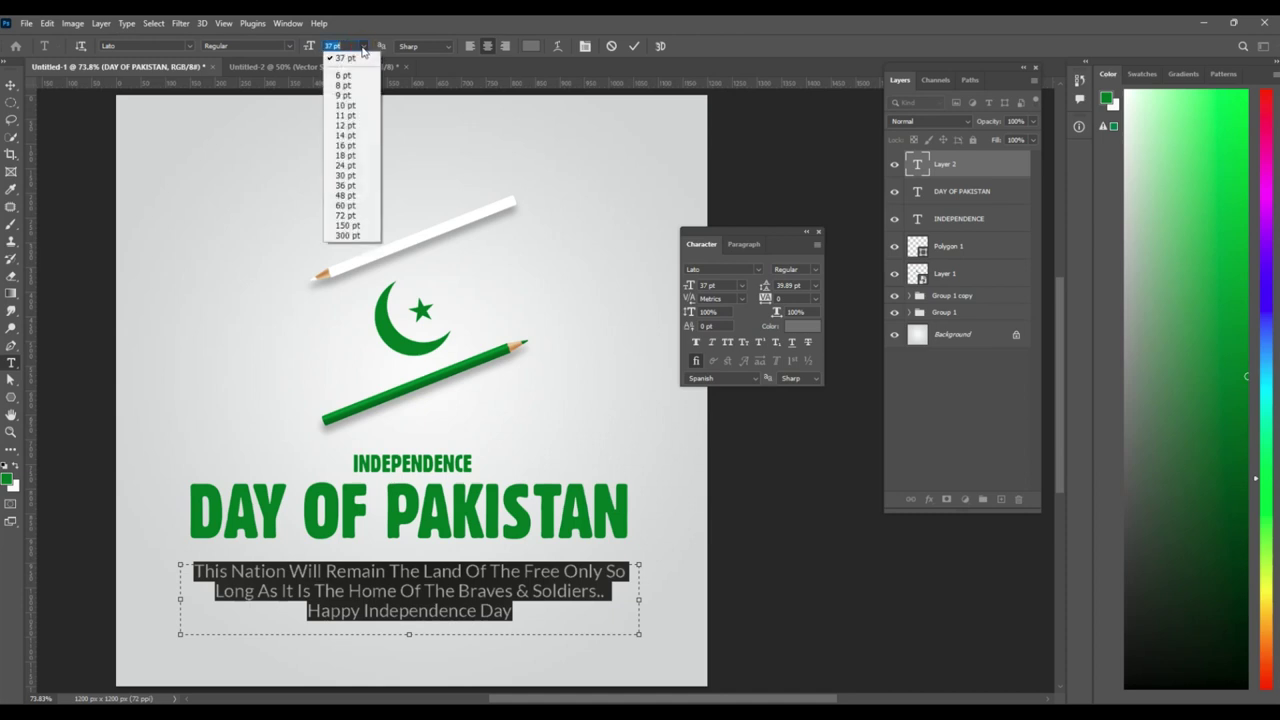
{"action": "left_click", "coordinate": [352, 166]}
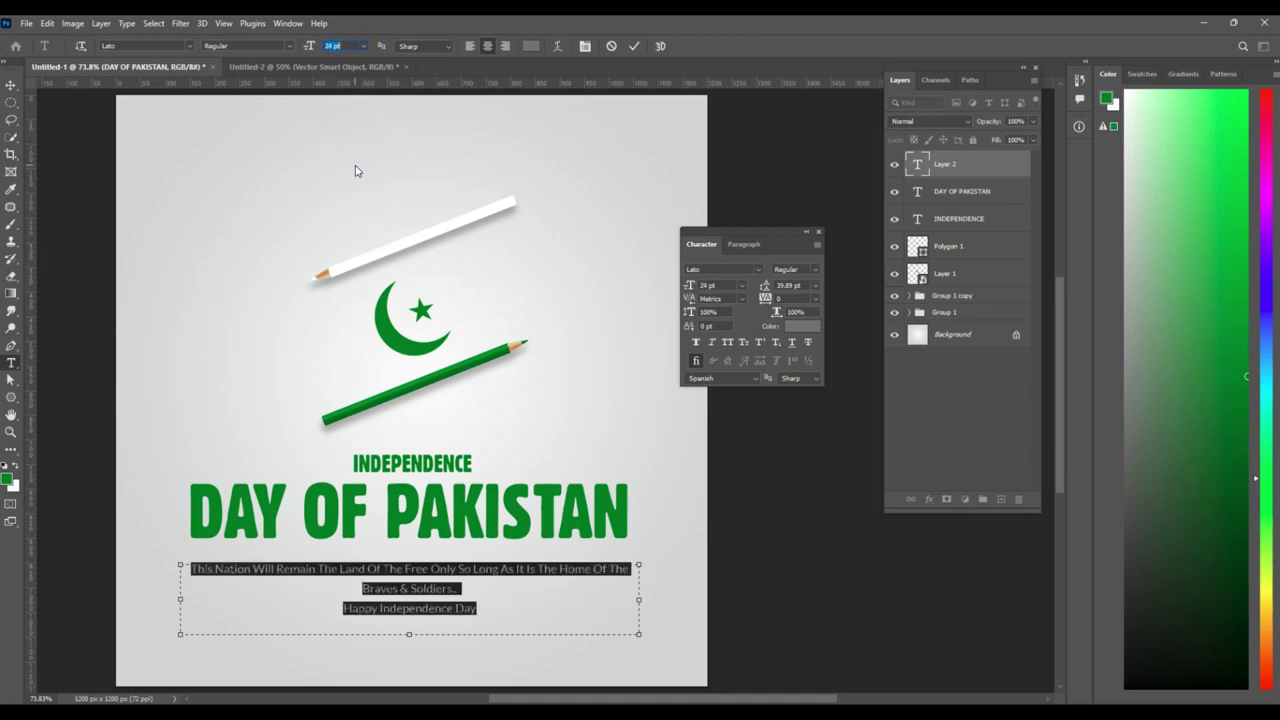
{"action": "left_click", "coordinate": [19, 96]}
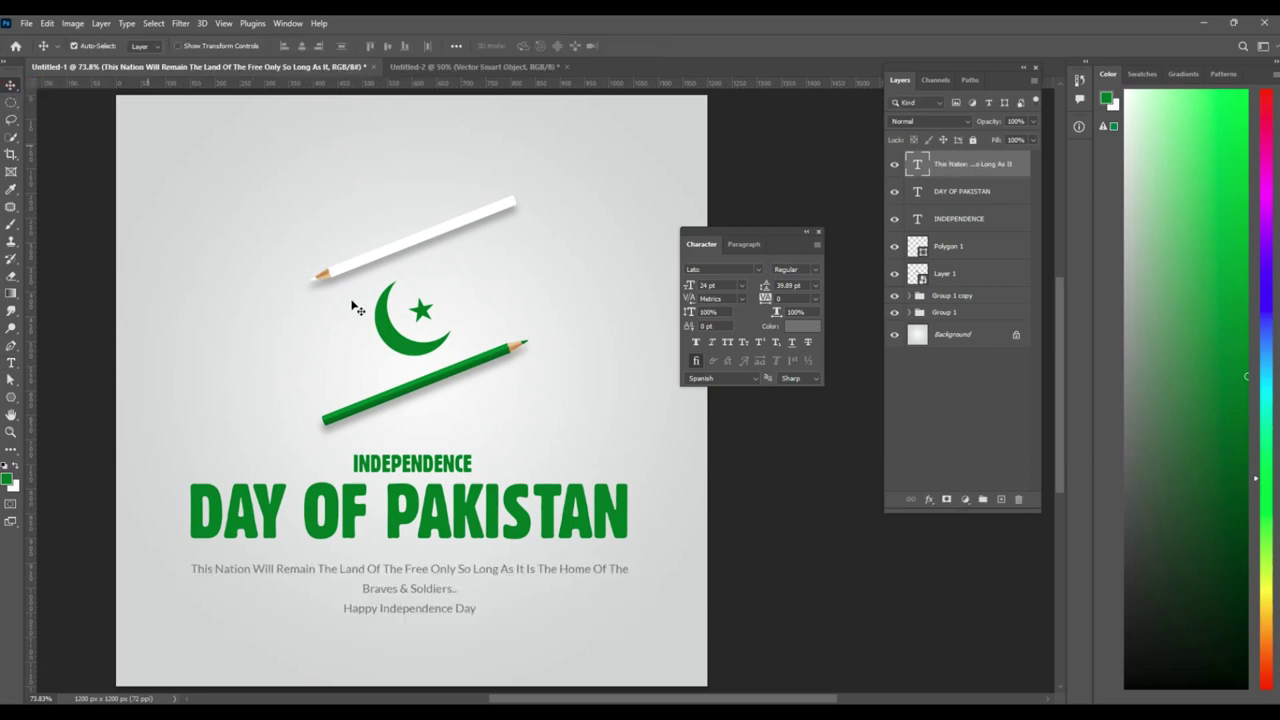
Nudge the quote up, close the Character panel, and restore Layers via Window > Layers
{"action": "left_click_drag", "start_coordinate": [433, 557], "coordinate": [430, 554]}
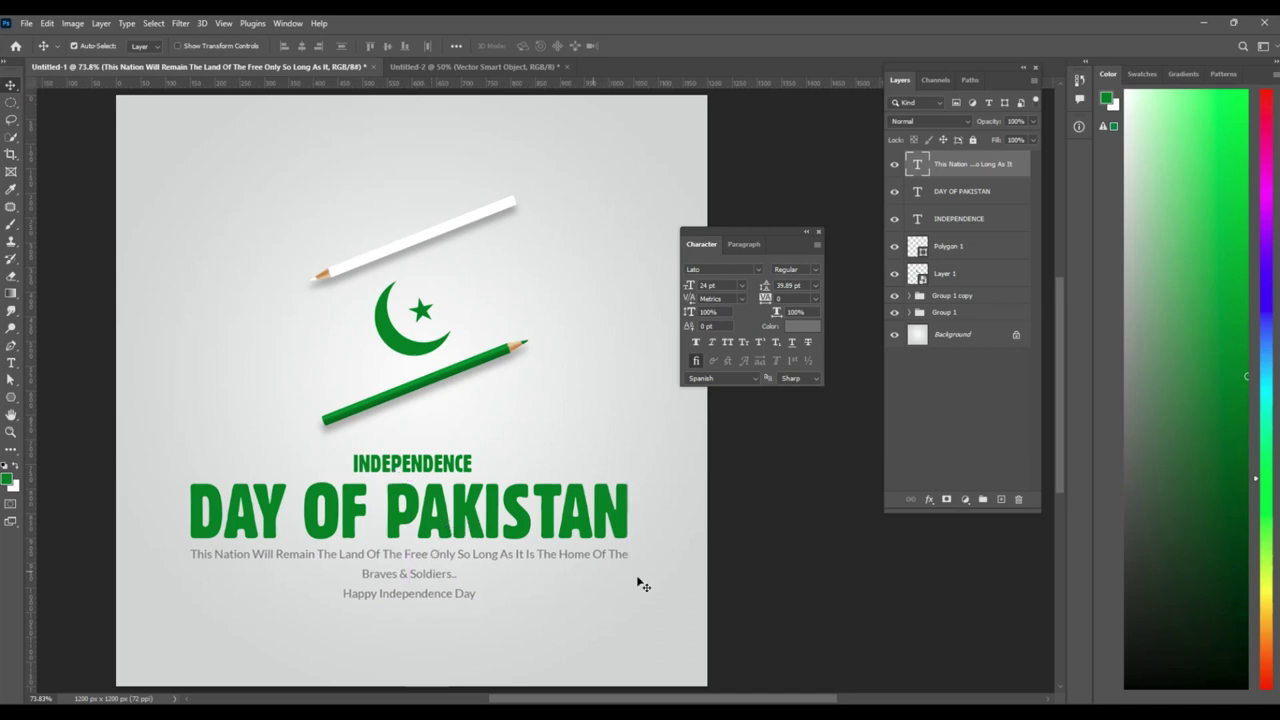
{"action": "left_click", "coordinate": [820, 231]}
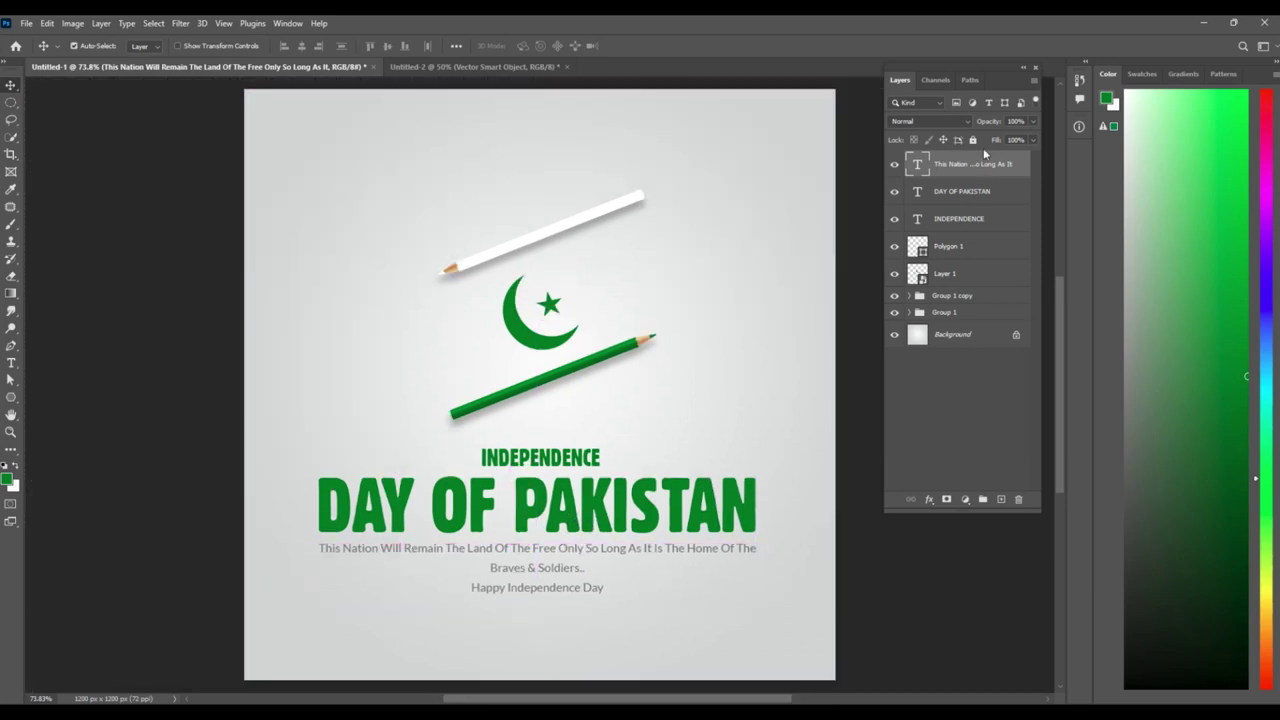
{"action": "left_click", "coordinate": [1036, 67]}
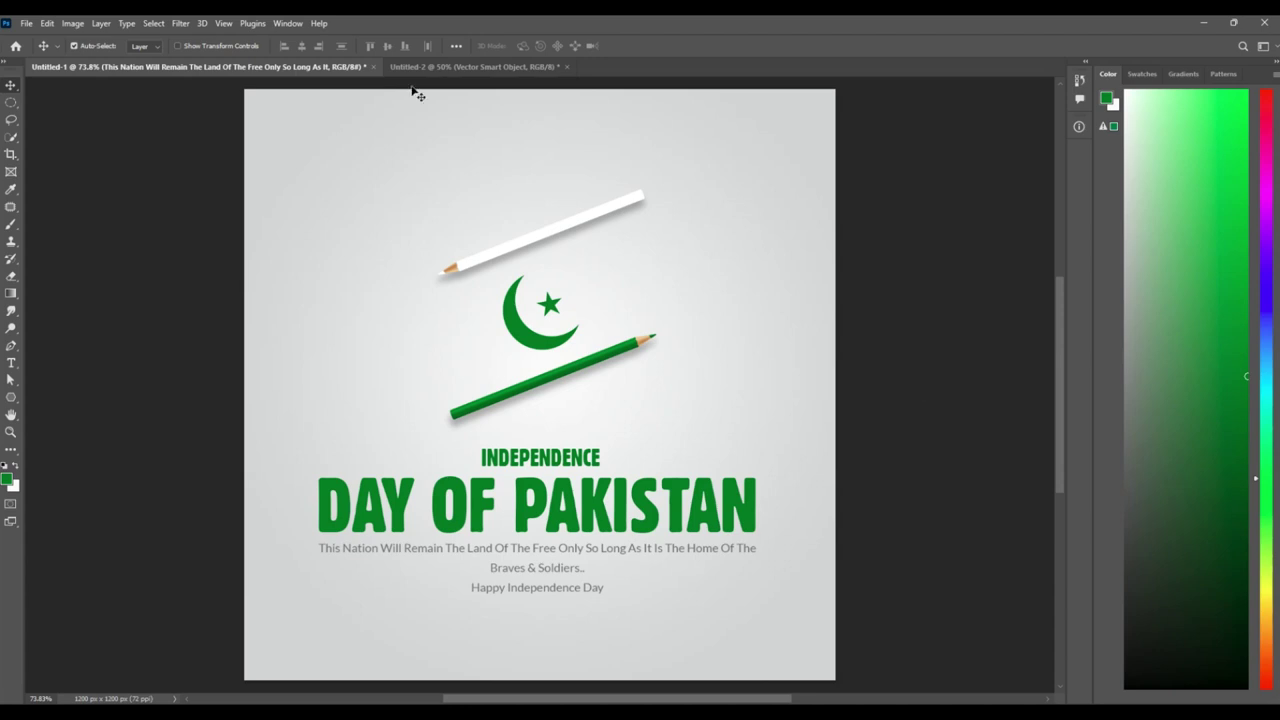
{"action": "left_click", "coordinate": [288, 23]}
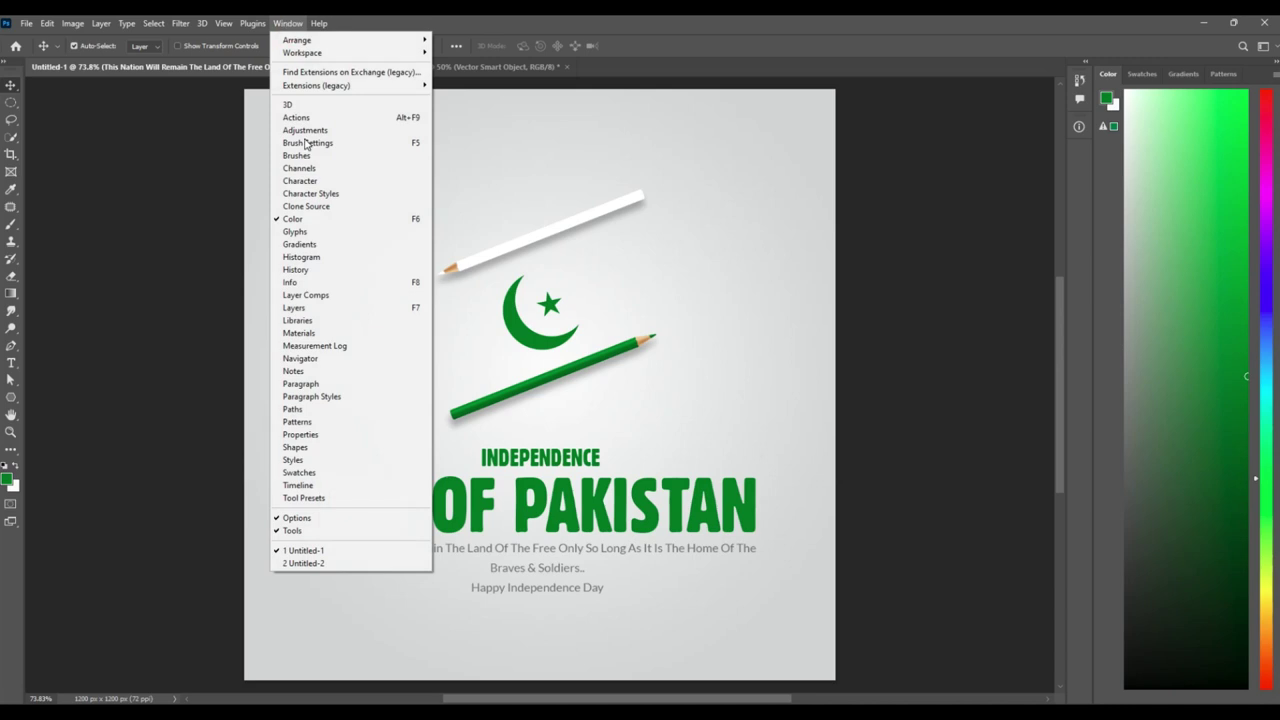
{"action": "left_click", "coordinate": [341, 309]}
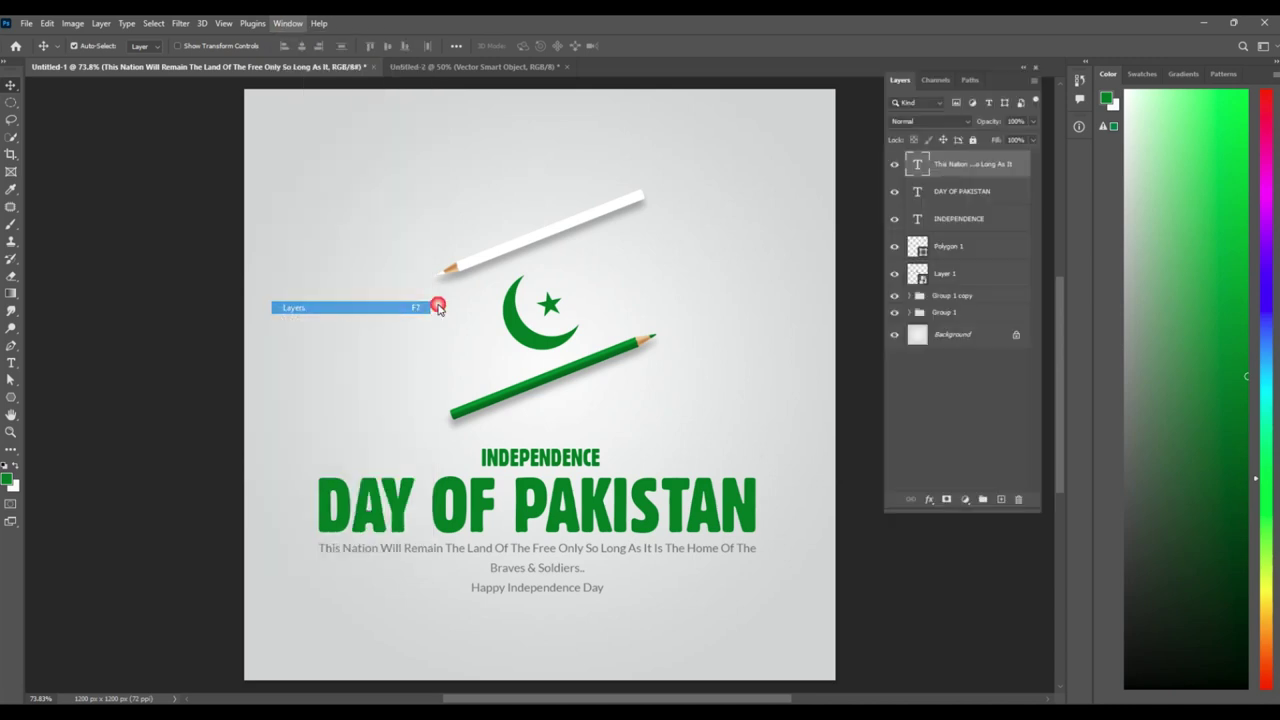
Add a new layer filled with green and set its Fill to 0%
{"action": "left_click", "coordinate": [1002, 500]}
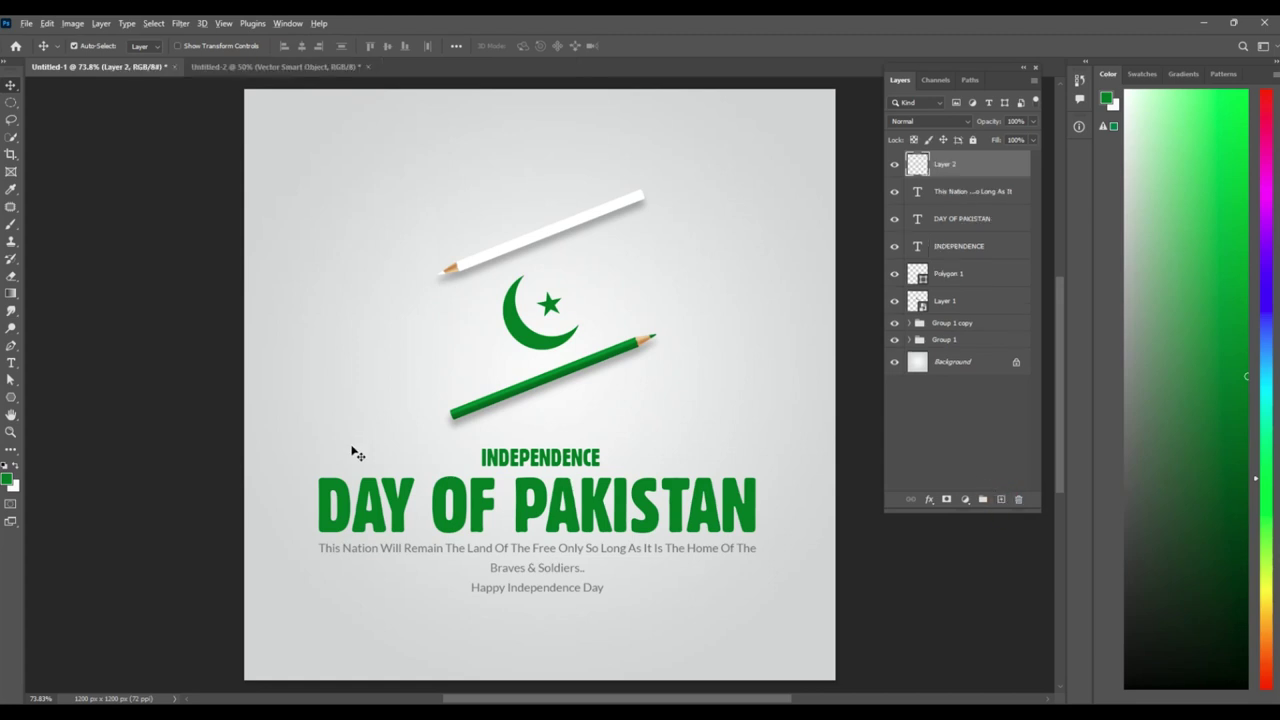
{"action": "key", "text": "alt+BackSpace"}
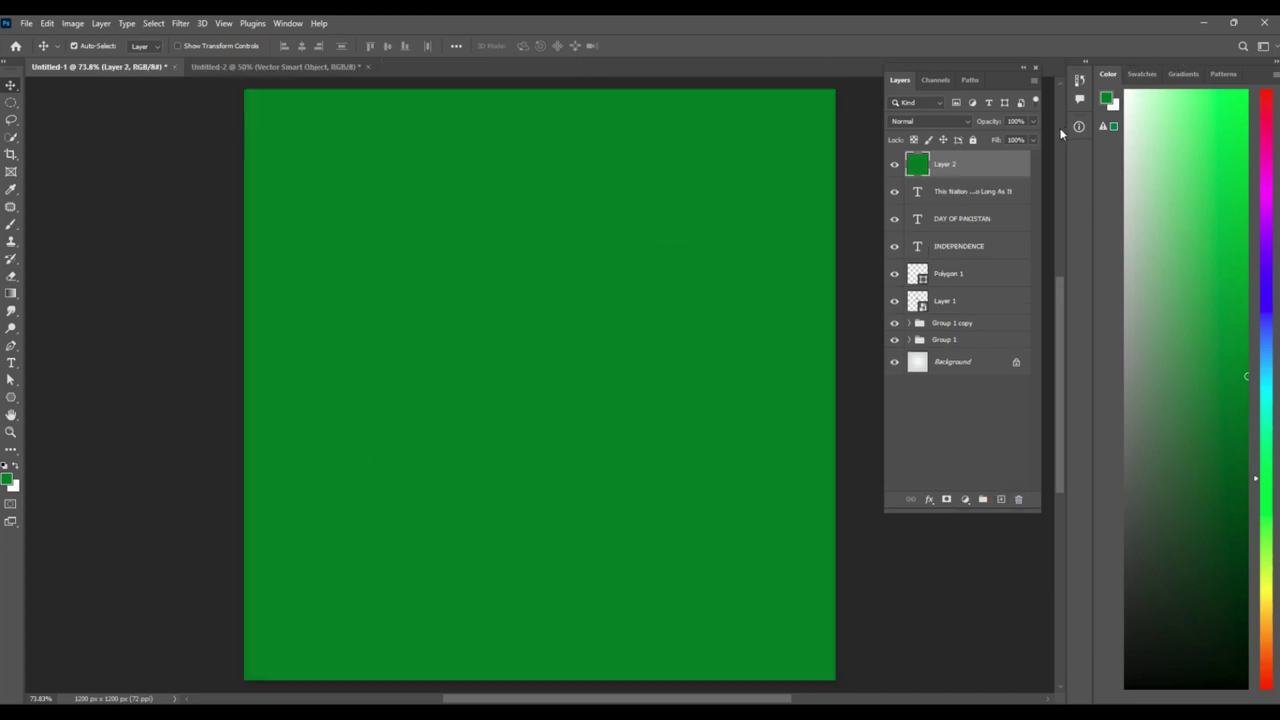
{"action": "left_click", "coordinate": [1032, 140]}
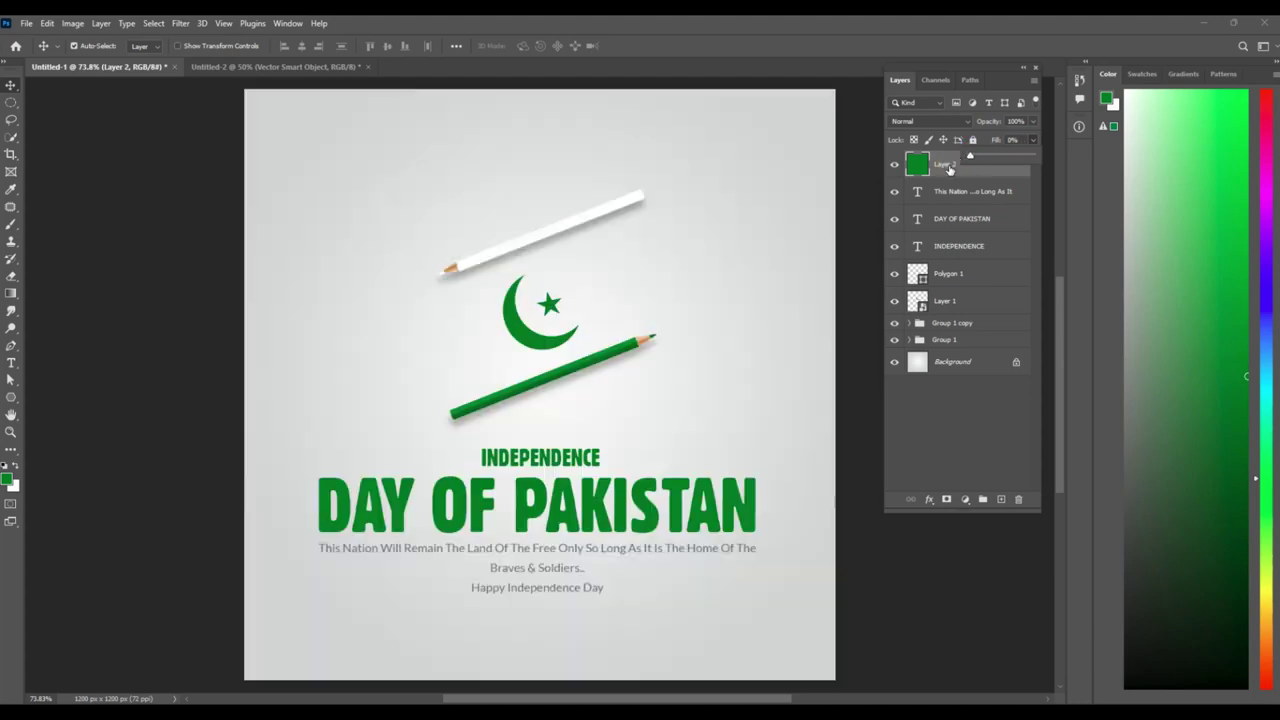
{"action": "left_click_drag", "start_coordinate": [960, 157], "coordinate": [948, 160]}
Give Layer 2 a 25 px #008506 Stroke layer style
{"action": "right_click", "coordinate": [973, 166]}
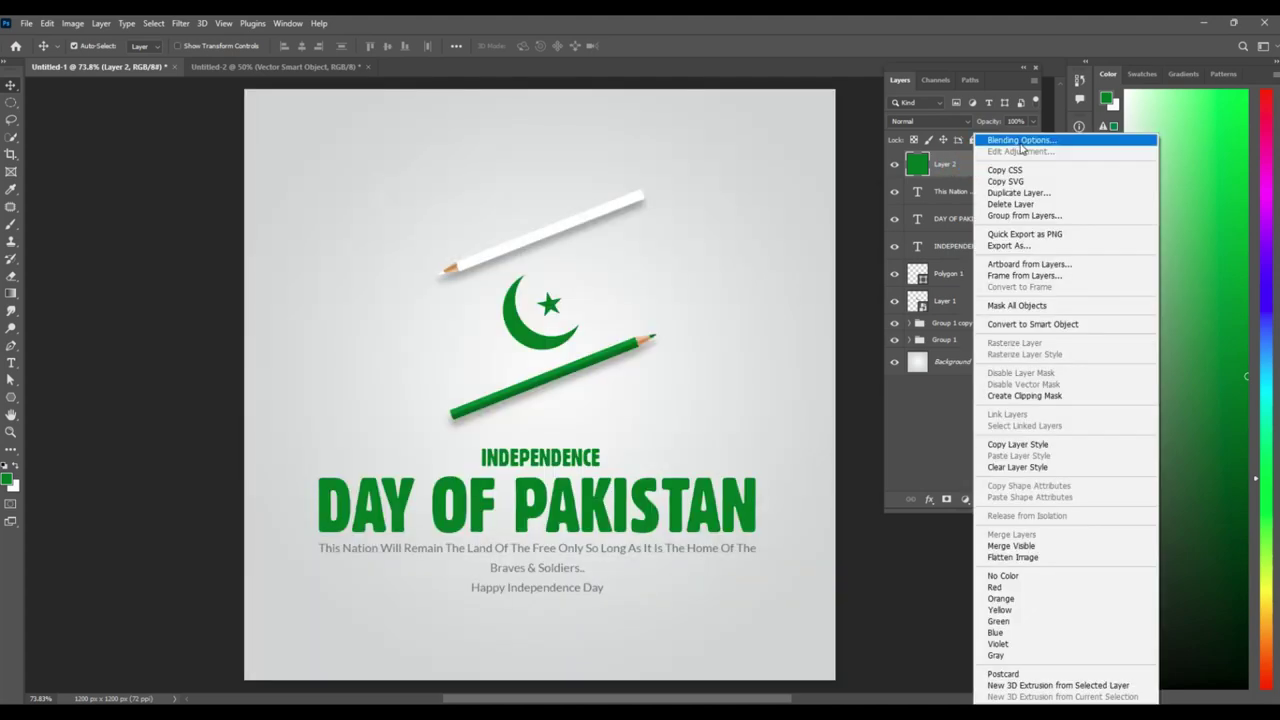
{"action": "left_click", "coordinate": [587, 188]}
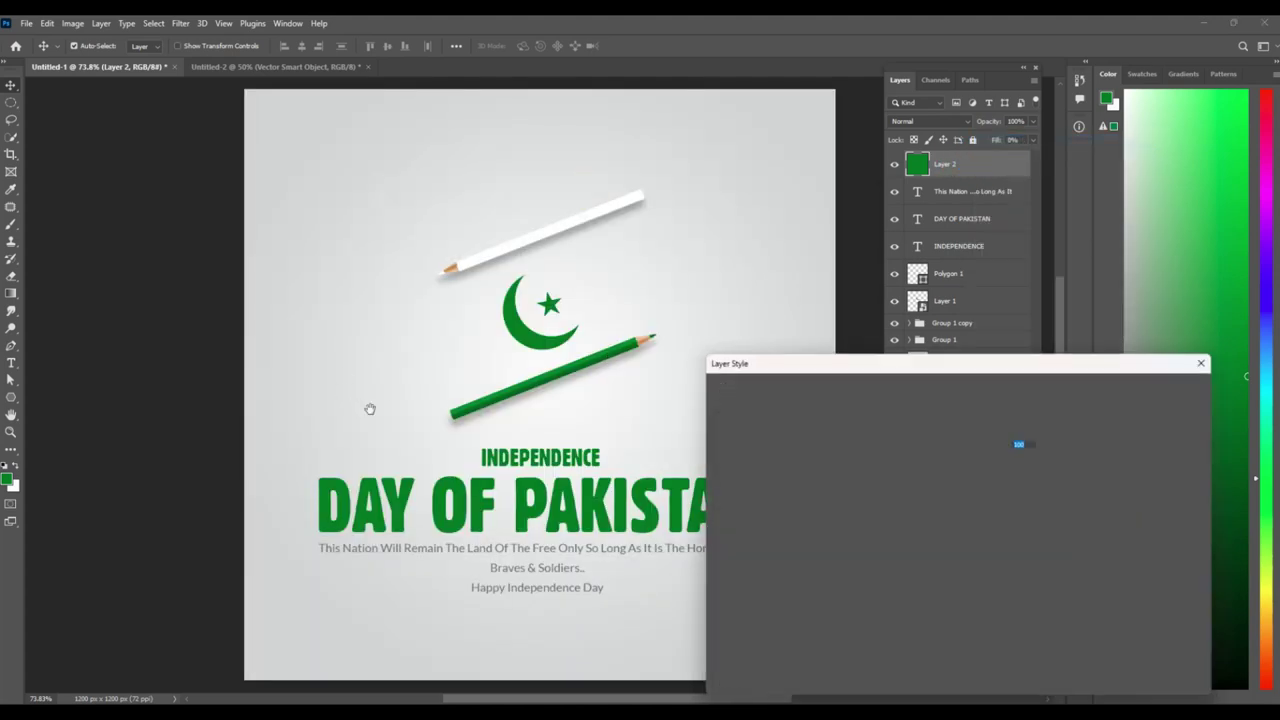
{"action": "left_click", "coordinate": [790, 491]}
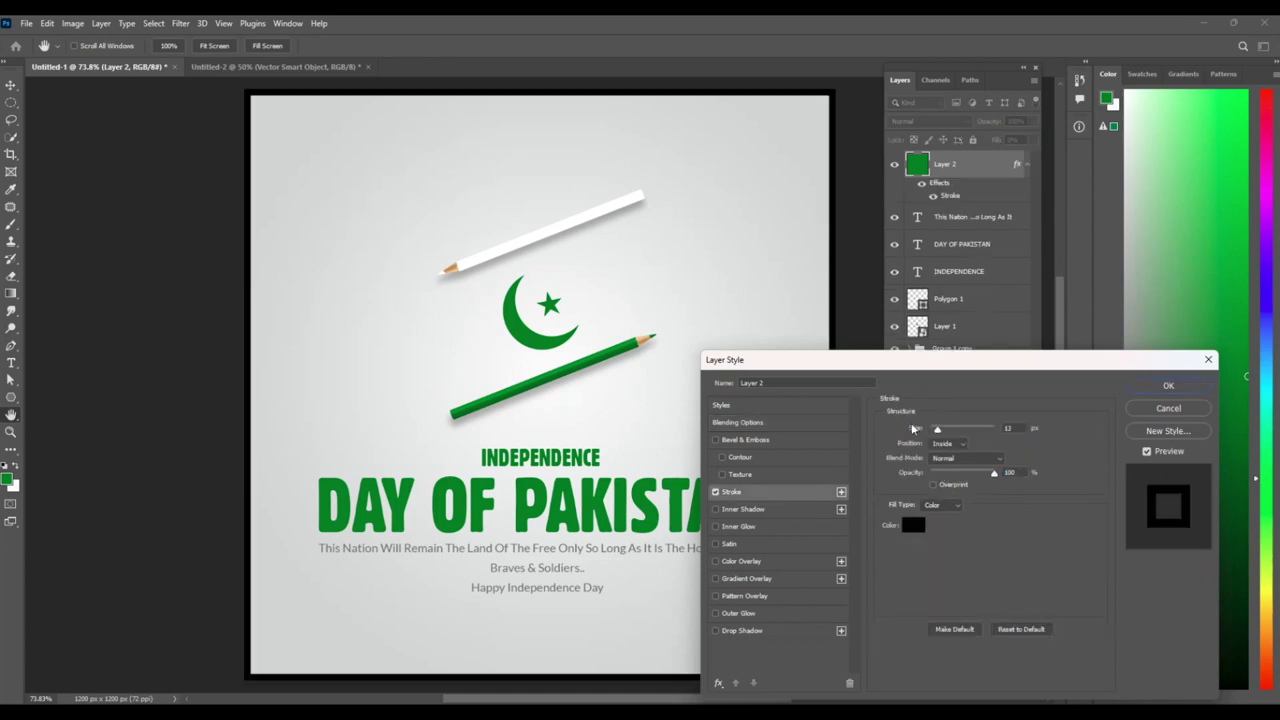
{"action": "left_click", "coordinate": [917, 530]}
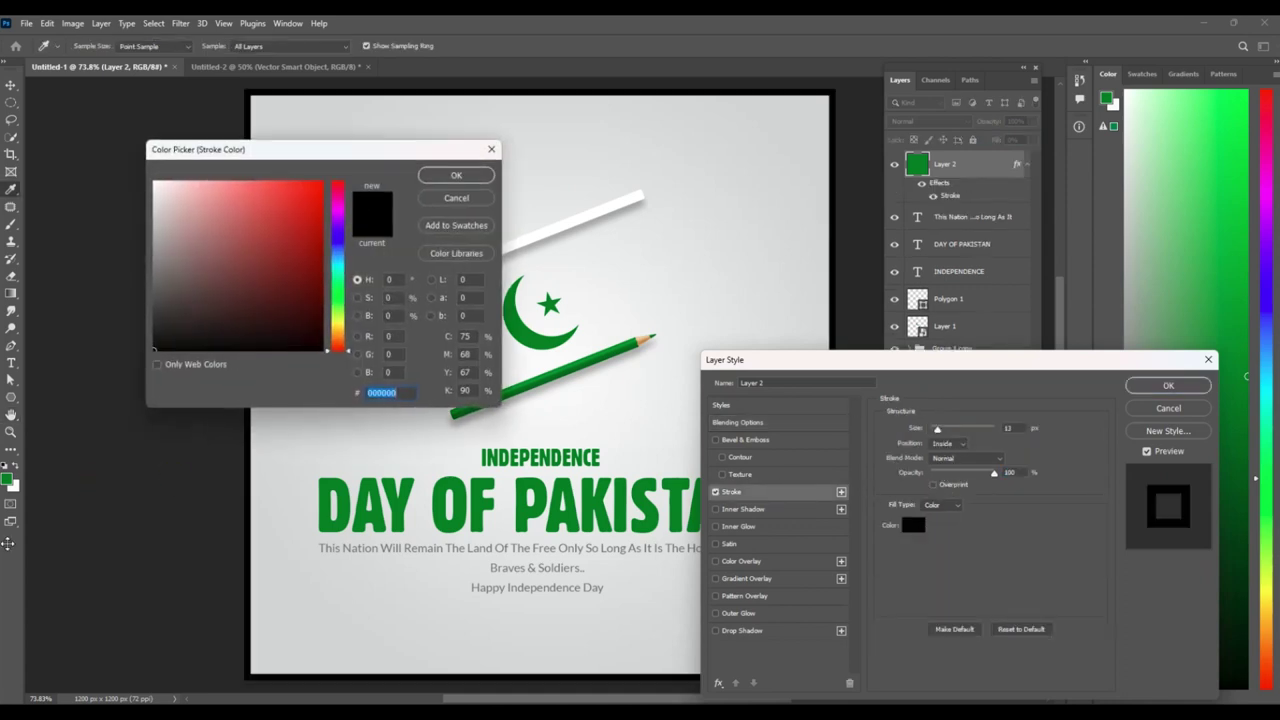
{"action": "left_click", "coordinate": [8, 480]}
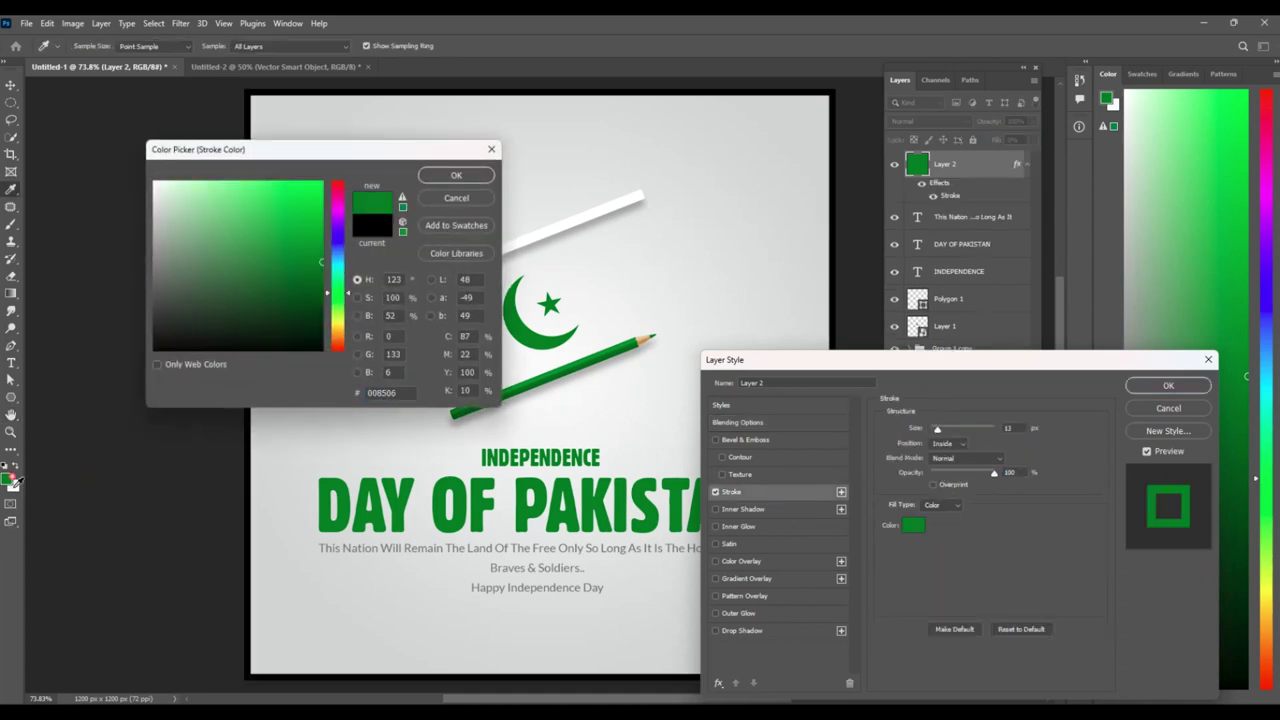
{"action": "left_click", "coordinate": [456, 177]}
{"action": "double_click", "coordinate": [1010, 428]}
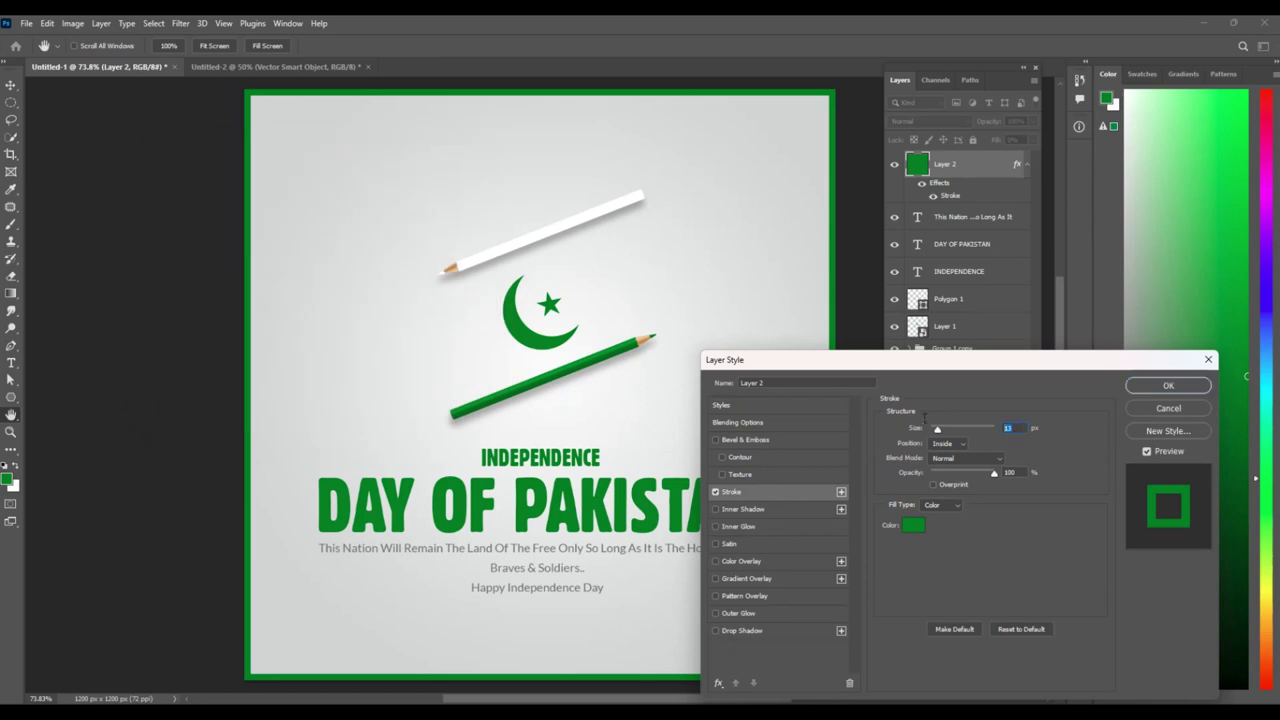
{"action": "type", "text": "25"}
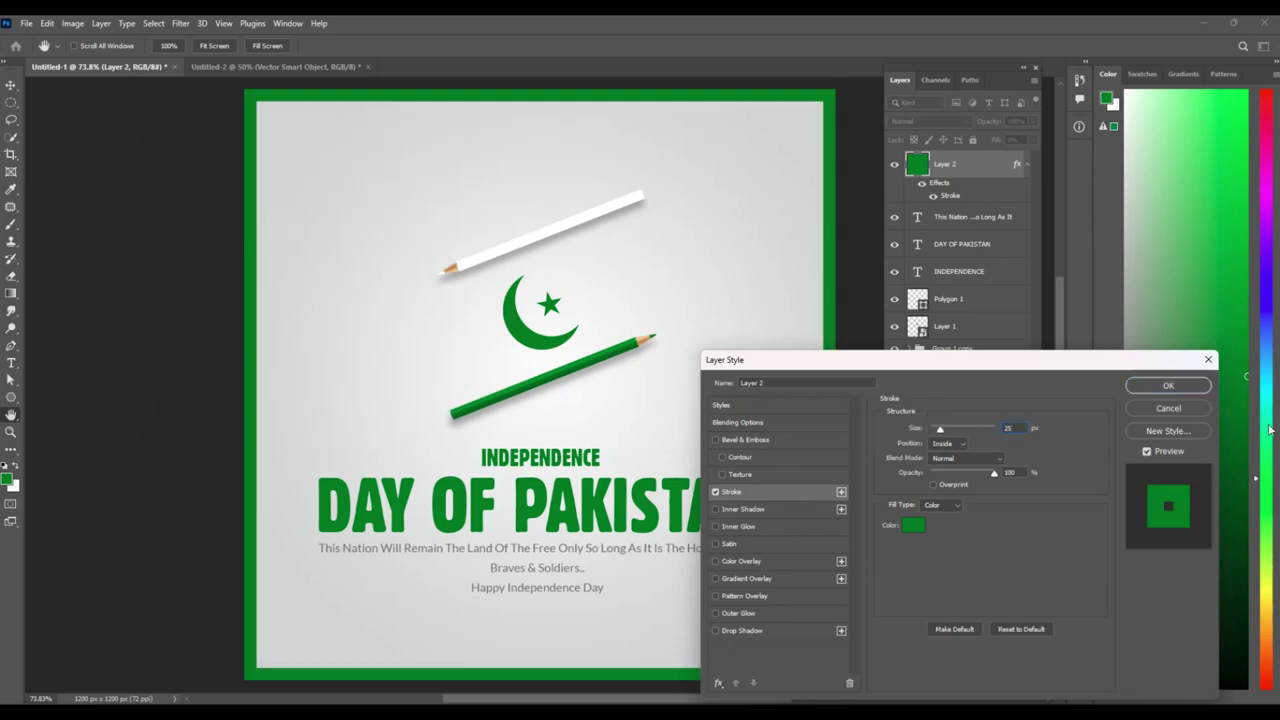
{"action": "left_click", "coordinate": [1165, 388]}
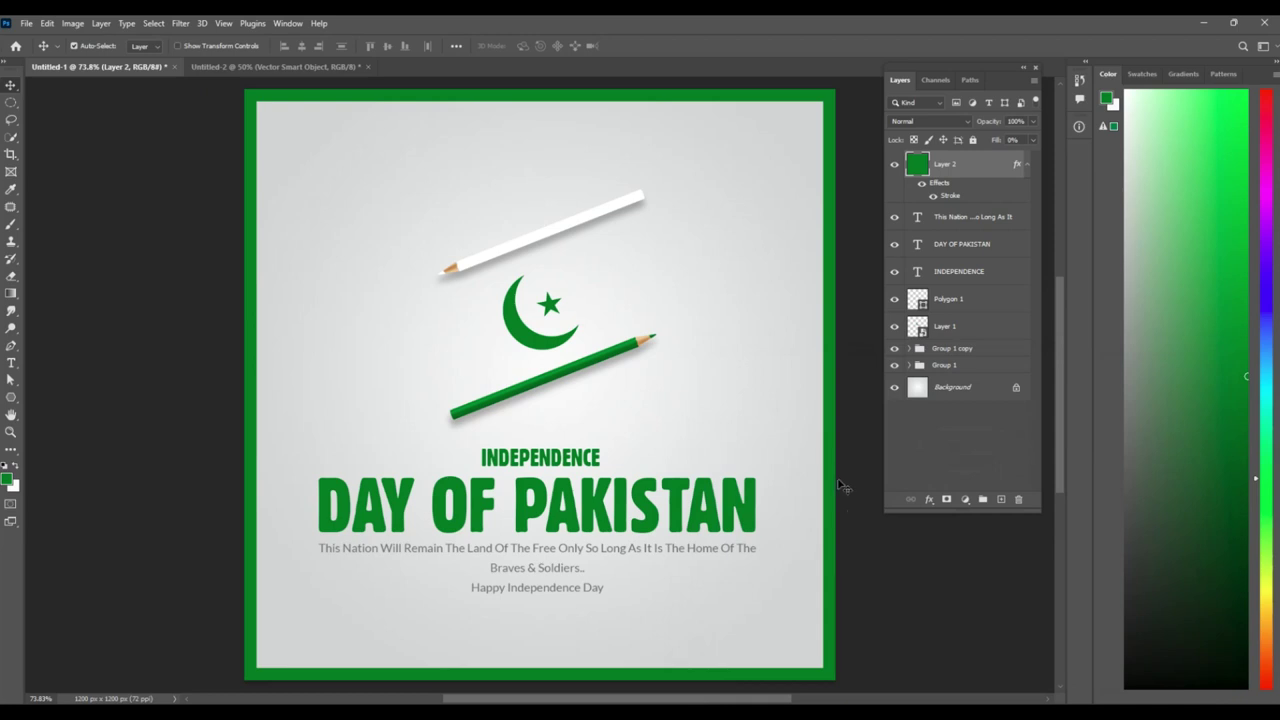
Reopen Layer 2's Stroke style and switch its fill type to gradient
{"action": "right_click", "coordinate": [974, 178]}
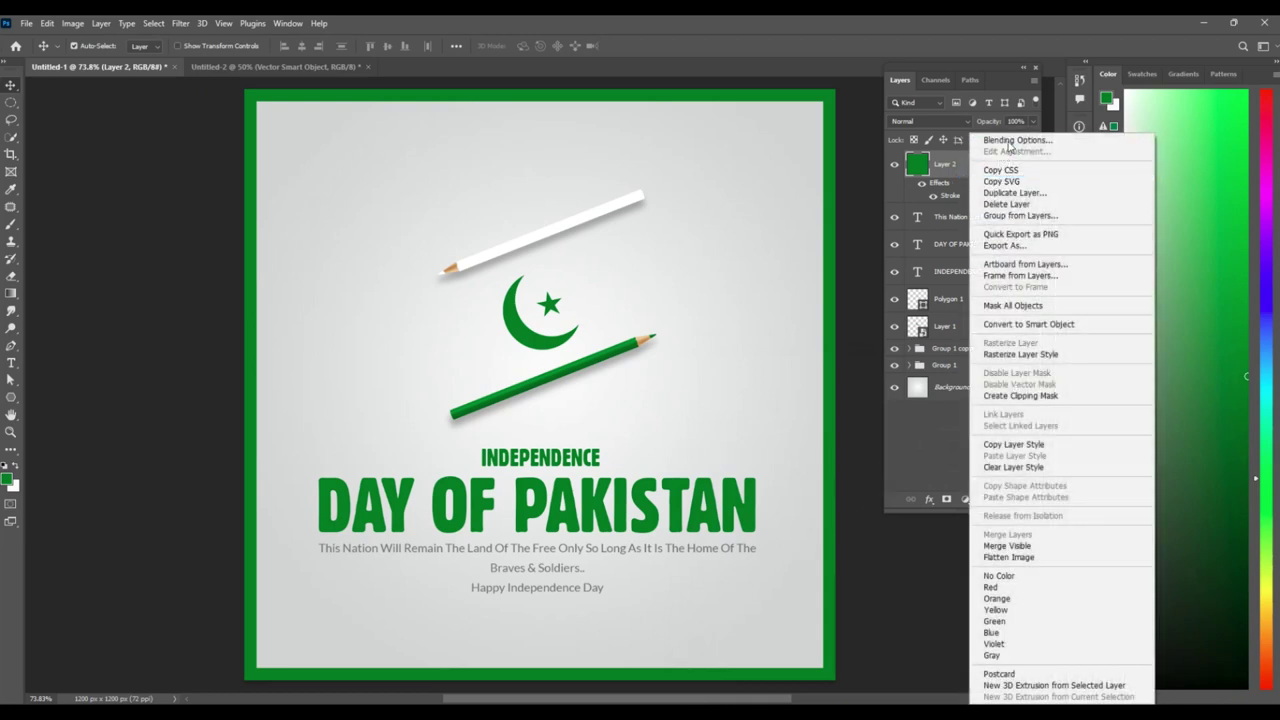
{"action": "key", "text": "Escape"}
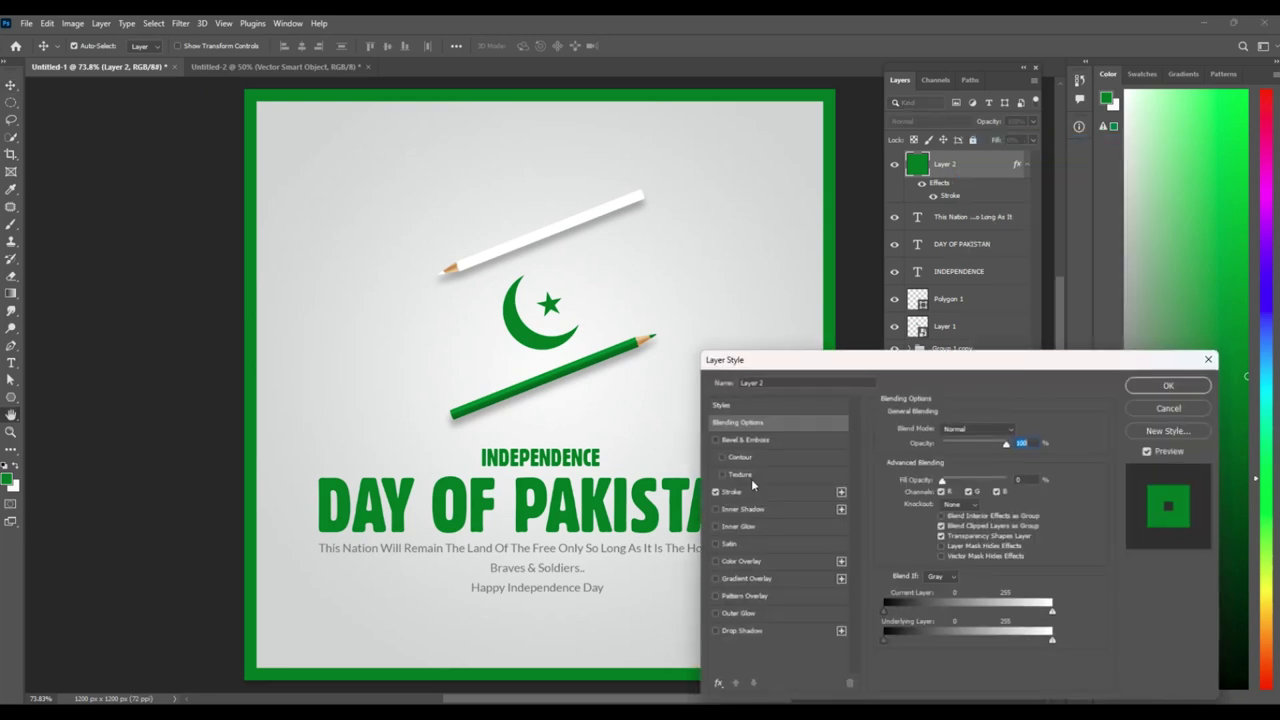
{"action": "left_click", "coordinate": [771, 492]}
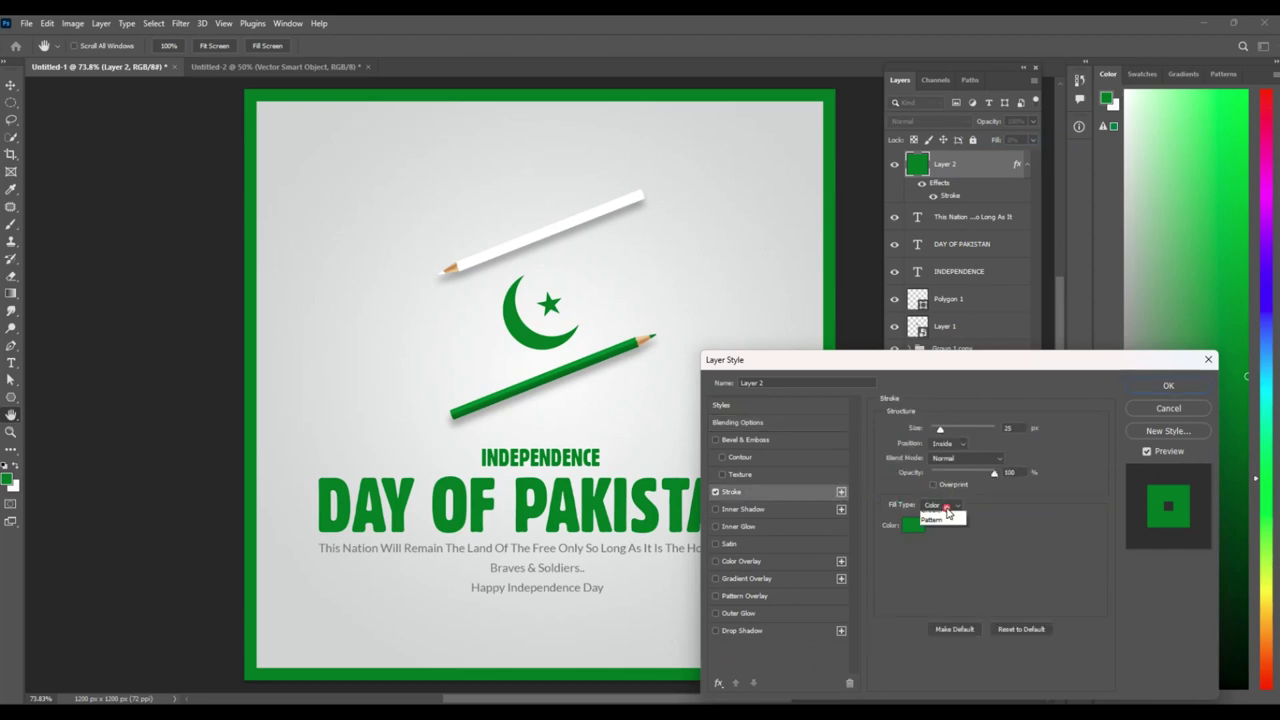
{"action": "left_click", "coordinate": [945, 522]}
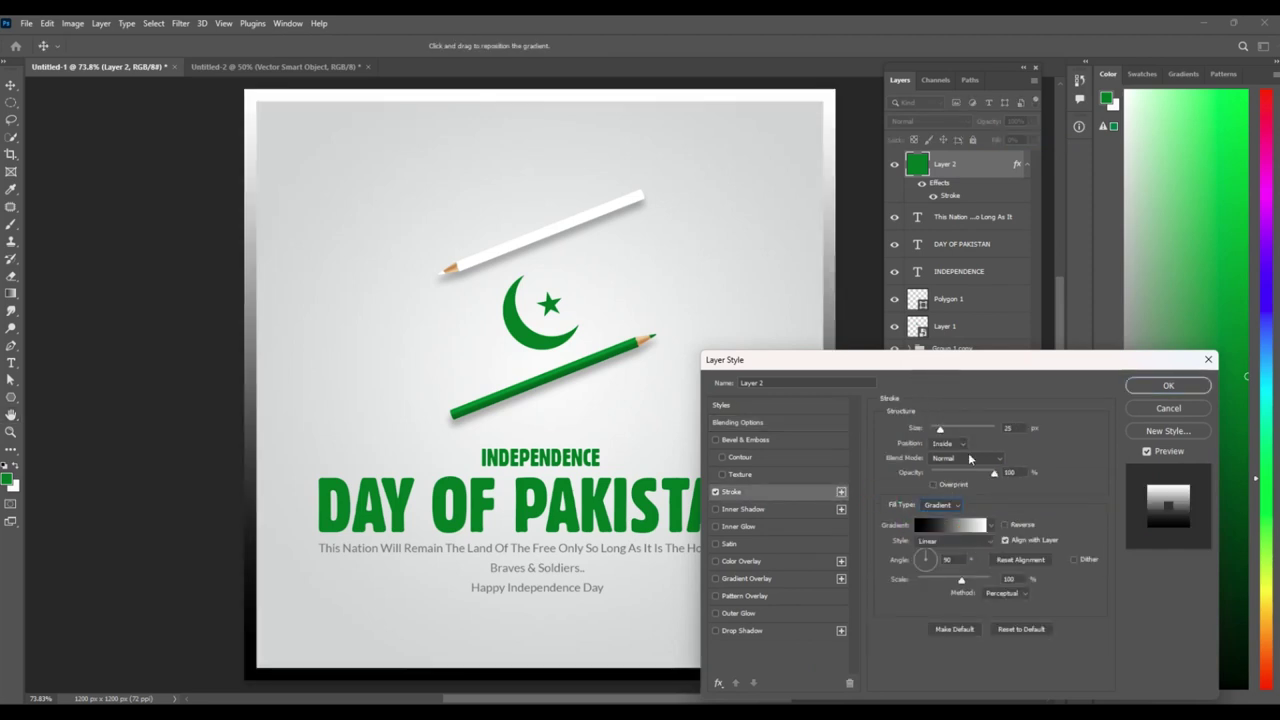
{"action": "left_click", "coordinate": [950, 528]}
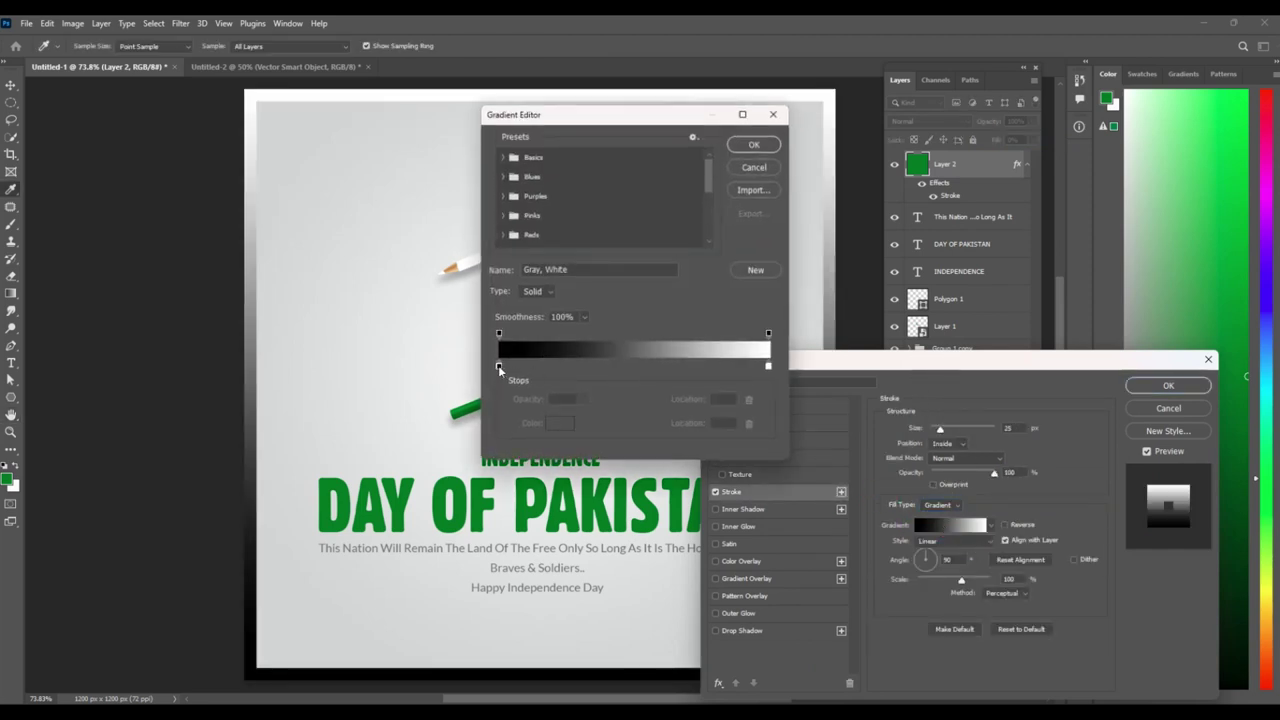
Set the gradient's left stop to green 008506 and edit the right stop's colour
{"action": "left_click", "coordinate": [499, 366]}
{"action": "left_click", "coordinate": [556, 422]}
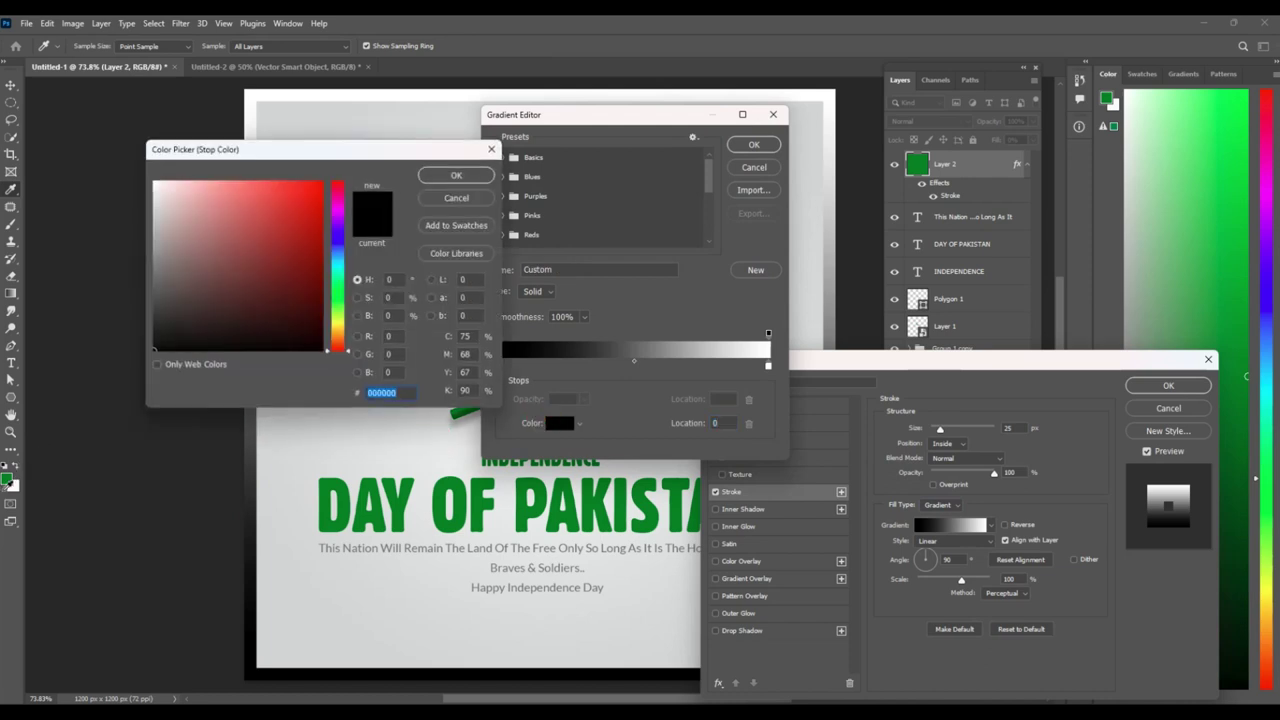
{"action": "left_click", "coordinate": [400, 505]}
{"action": "left_click", "coordinate": [456, 177]}
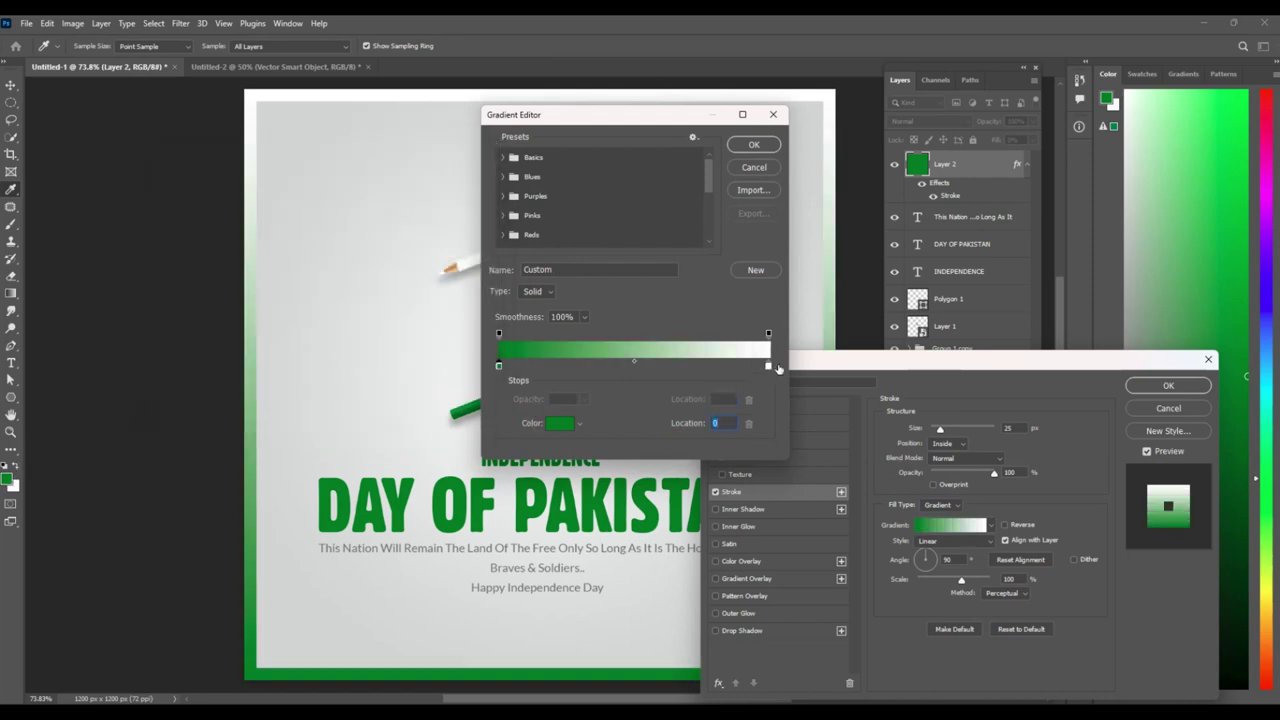
{"action": "left_click", "coordinate": [560, 423]}
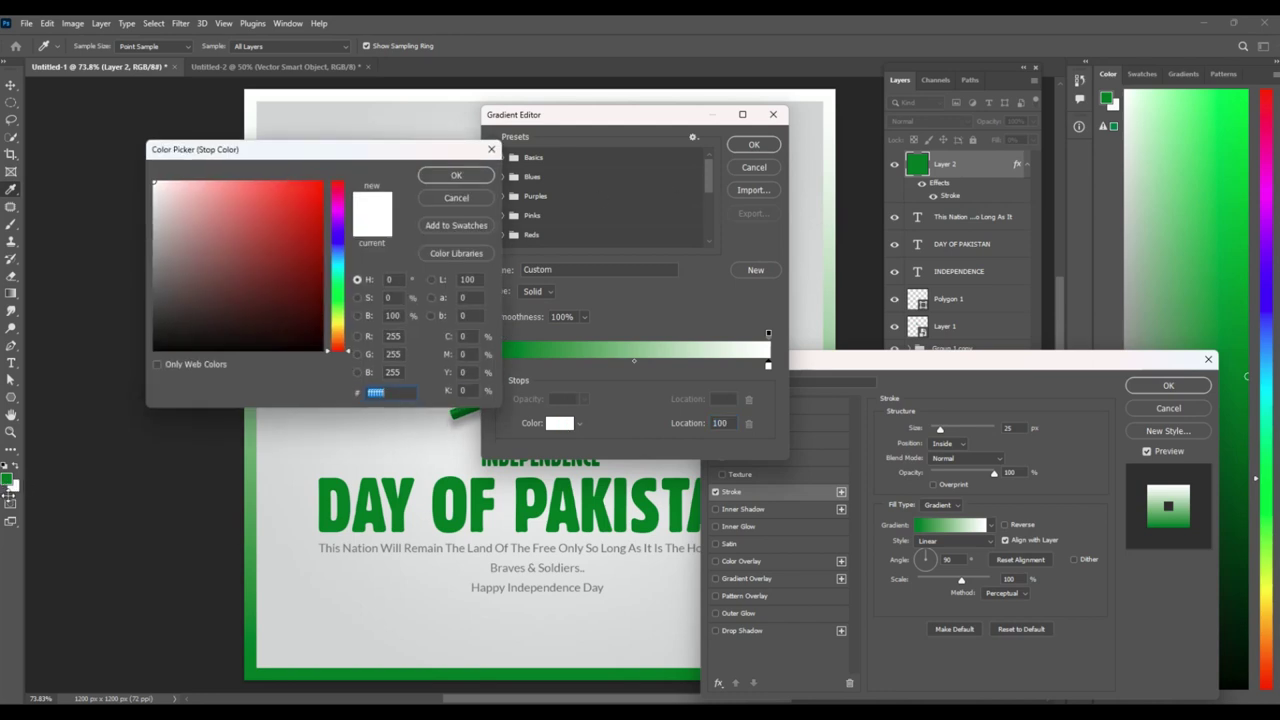
{"action": "type", "text": "00f40b"}
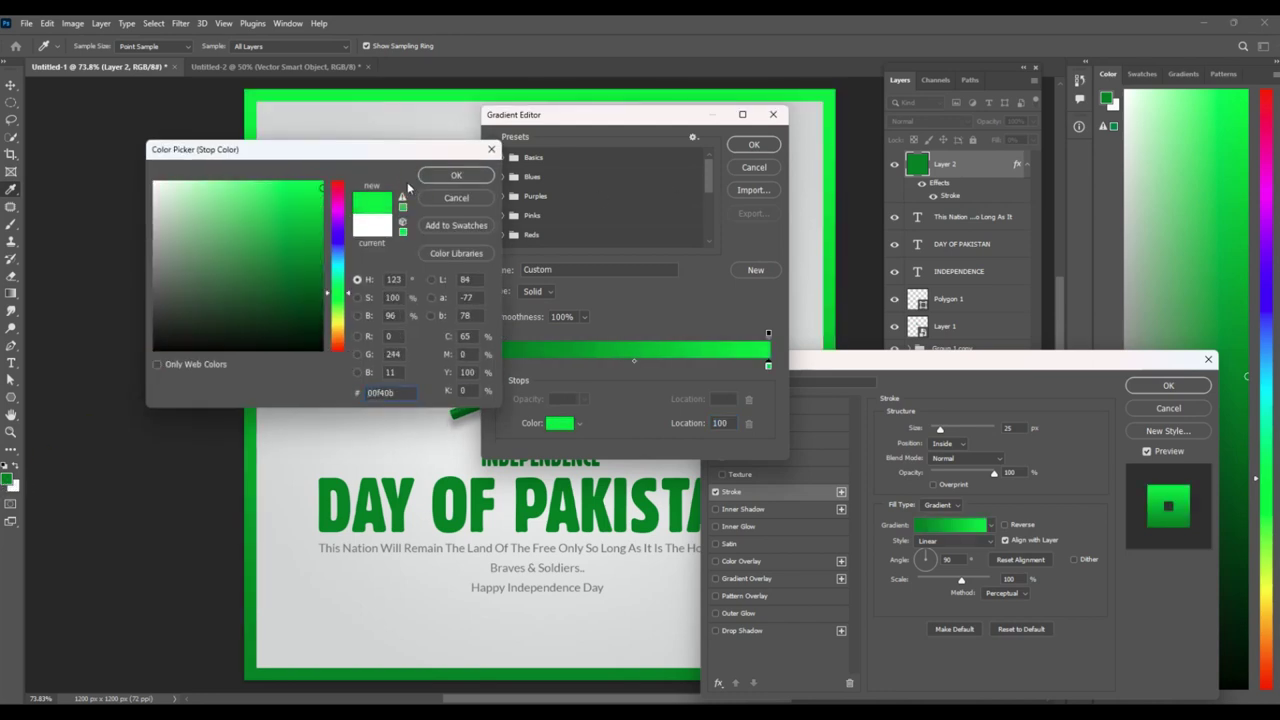
{"action": "type", "text": "c8ffca"}
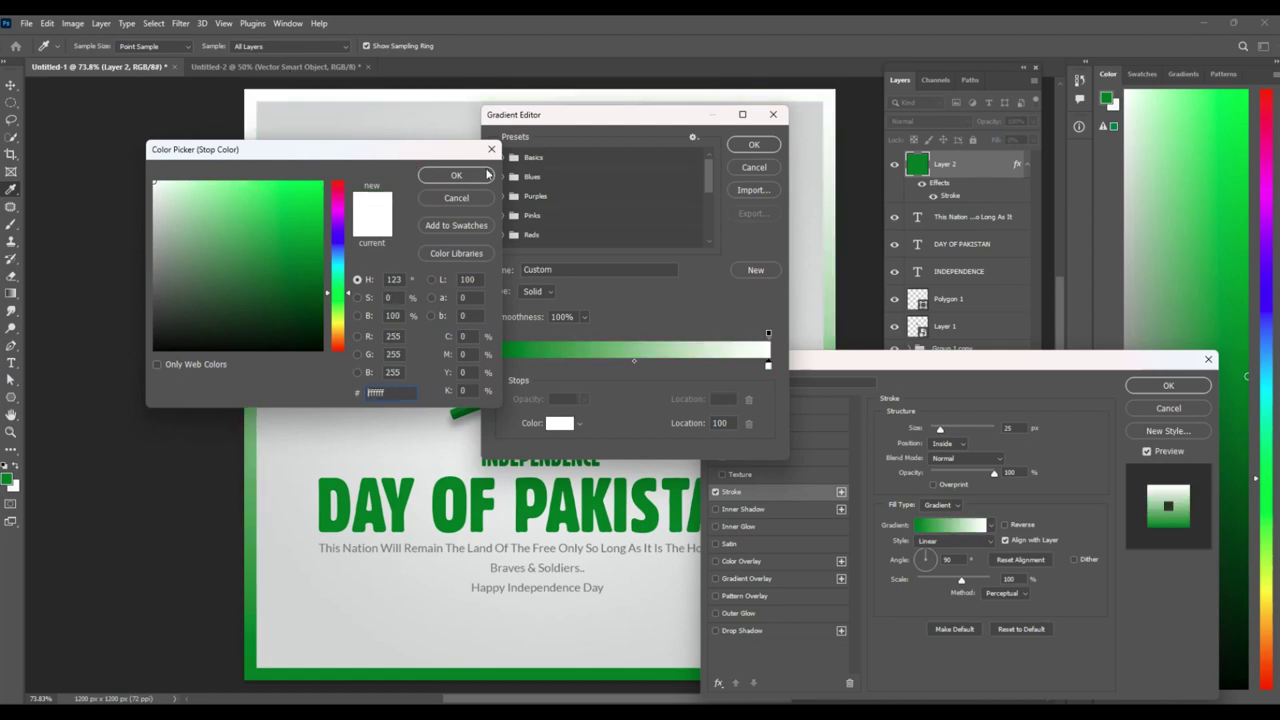
Toggle Reverse to check the direction, then apply the green-to-white gradient stroke
{"action": "left_click_drag", "start_coordinate": [866, 362], "coordinate": [1040, 168]}
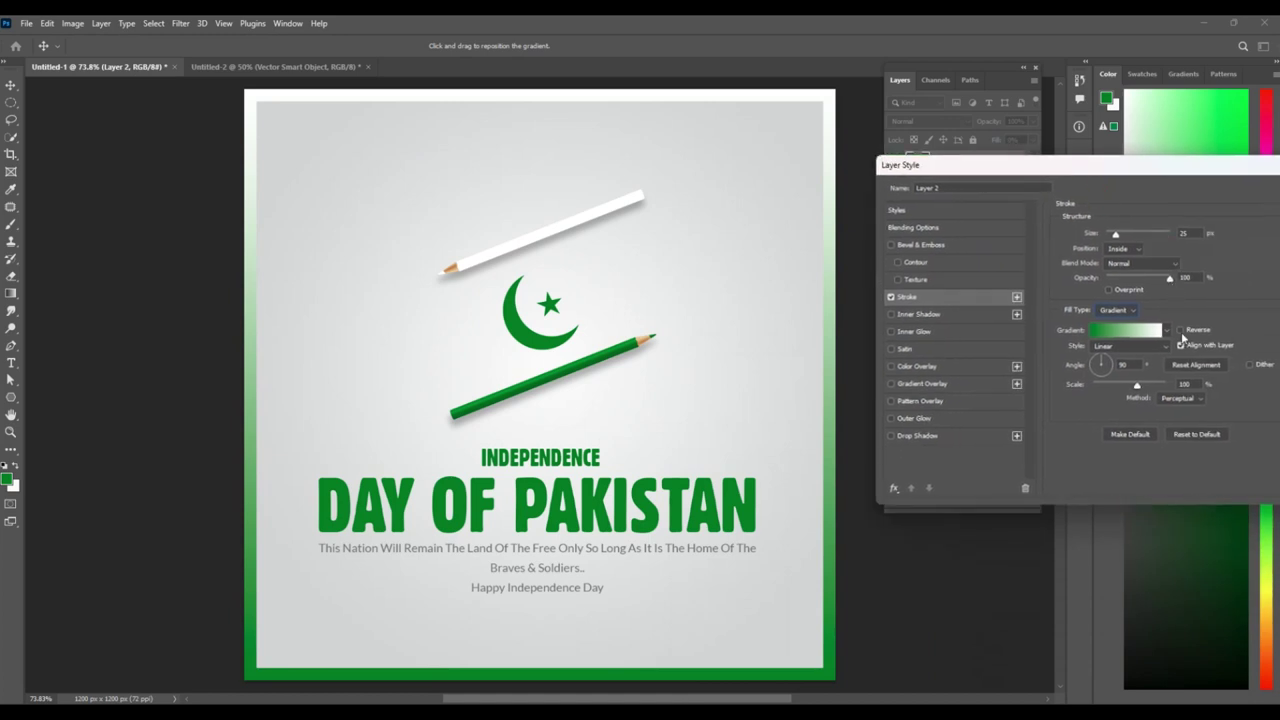
{"action": "left_click", "coordinate": [1180, 330]}
{"action": "left_click", "coordinate": [1180, 330]}
{"action": "left_click_drag", "start_coordinate": [1094, 168], "coordinate": [625, 163]}
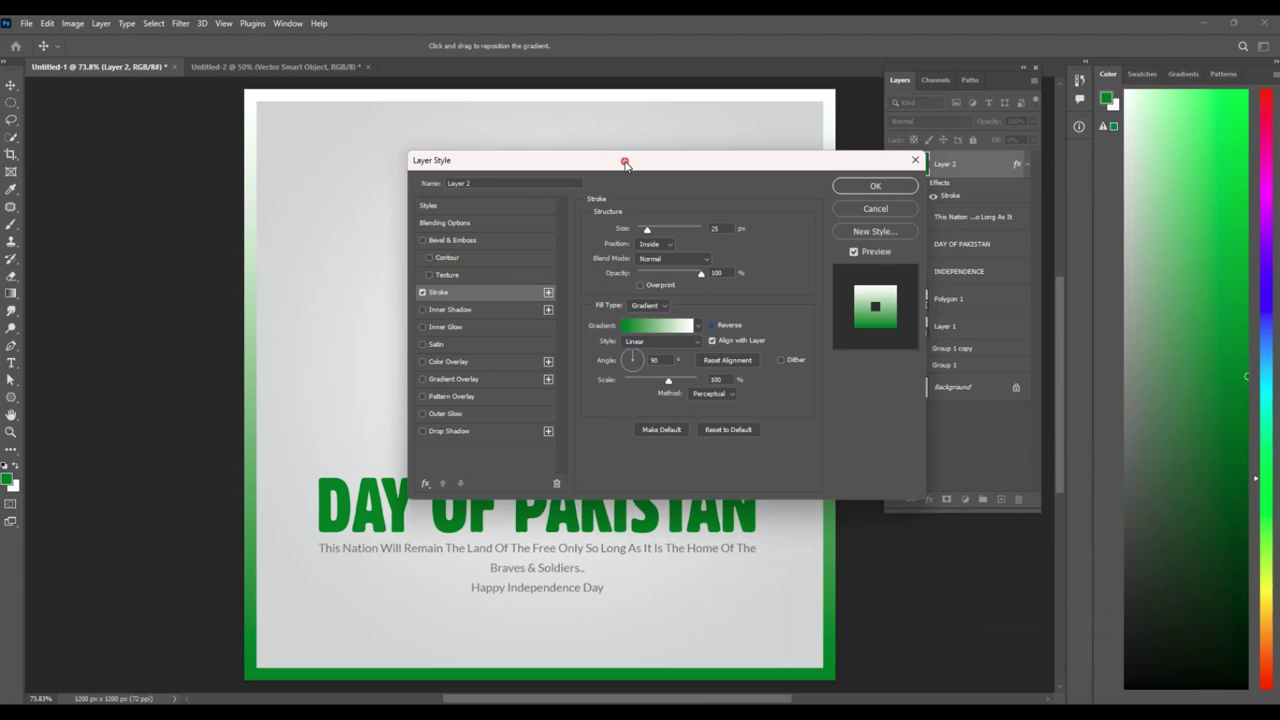
{"action": "left_click", "coordinate": [874, 187]}
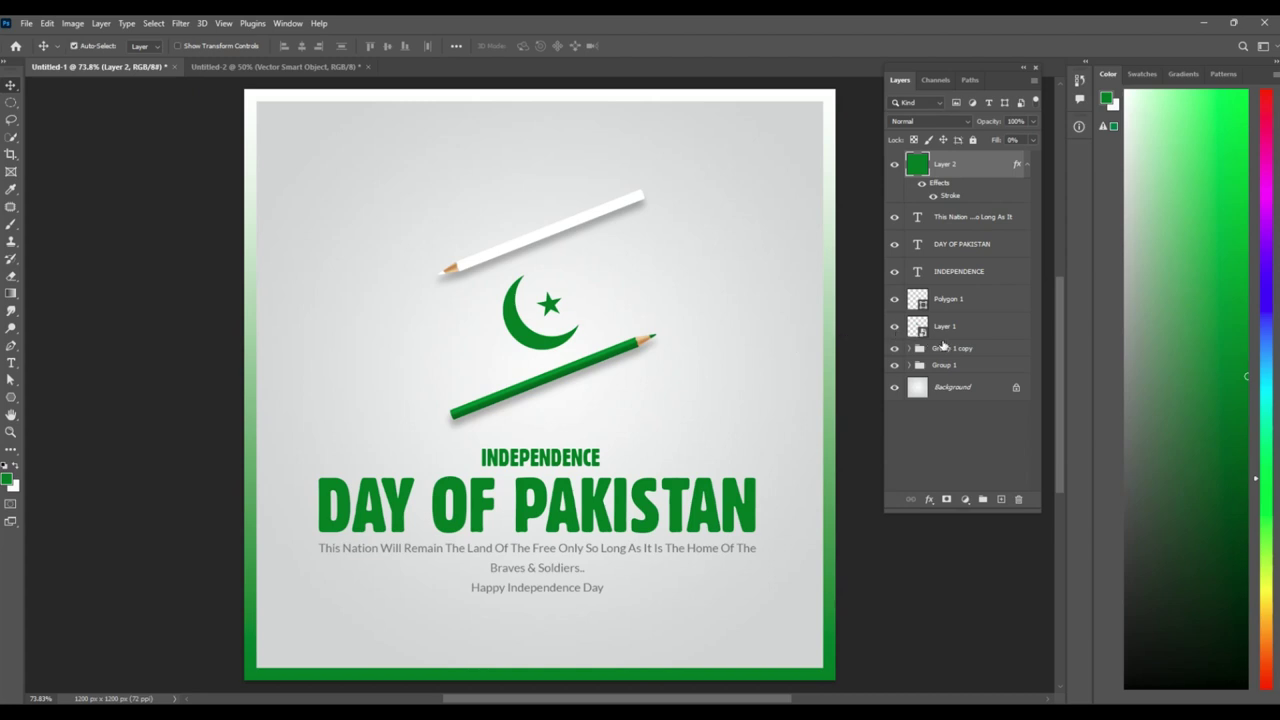
Unlock Background as Layer 0 and group all poster layers into Group 2
{"action": "left_click", "coordinate": [973, 388]}
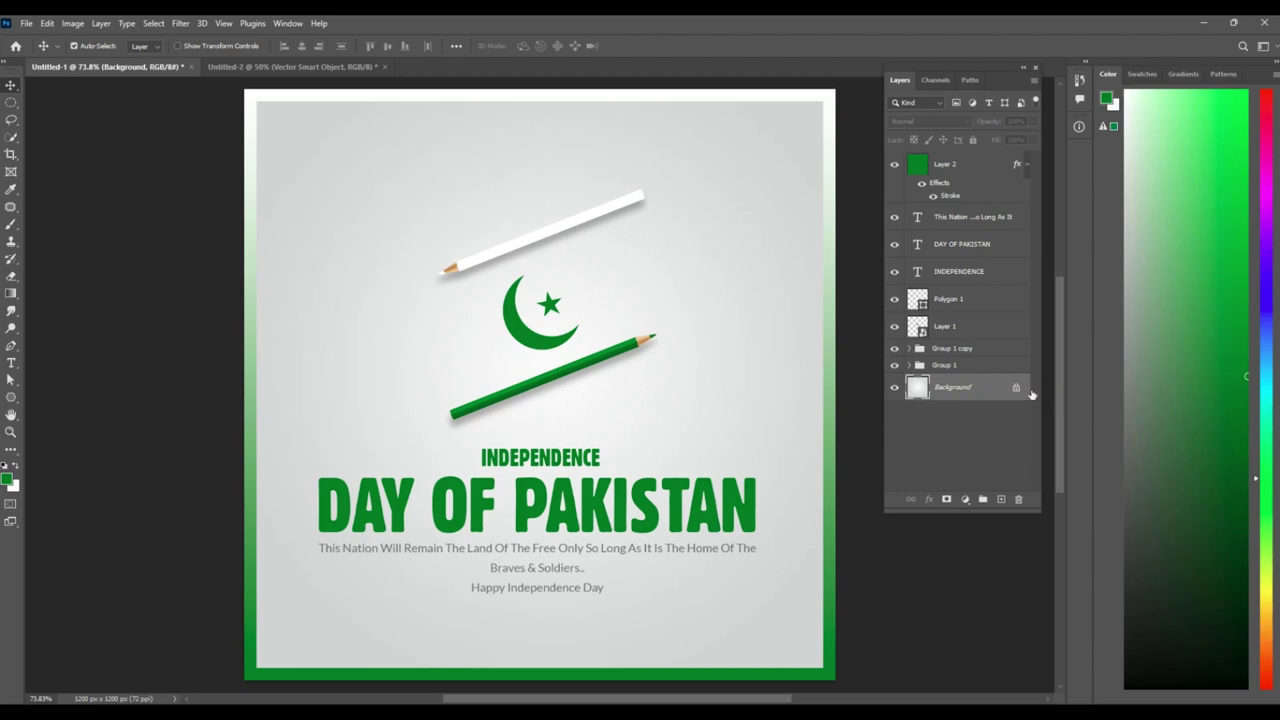
{"action": "left_click", "coordinate": [1016, 387]}
{"action": "left_click", "coordinate": [957, 174], "text": "shift"}
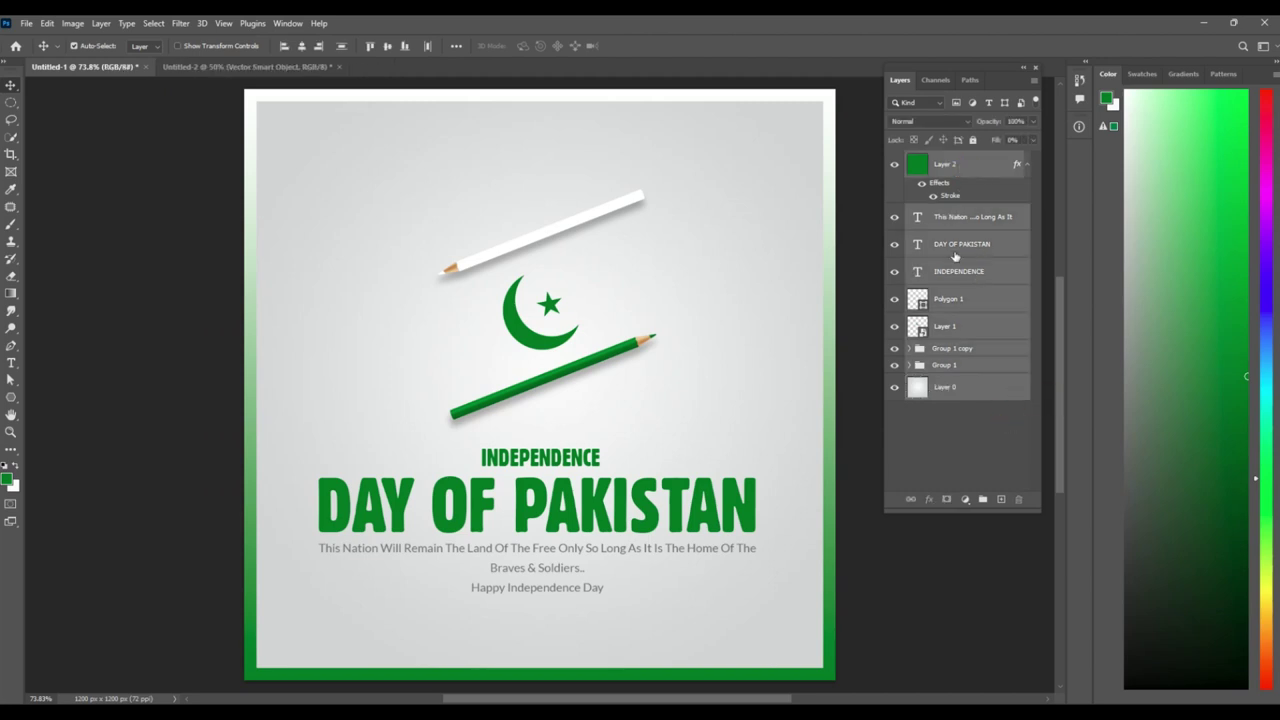
{"action": "key", "text": "ctrl+g"}
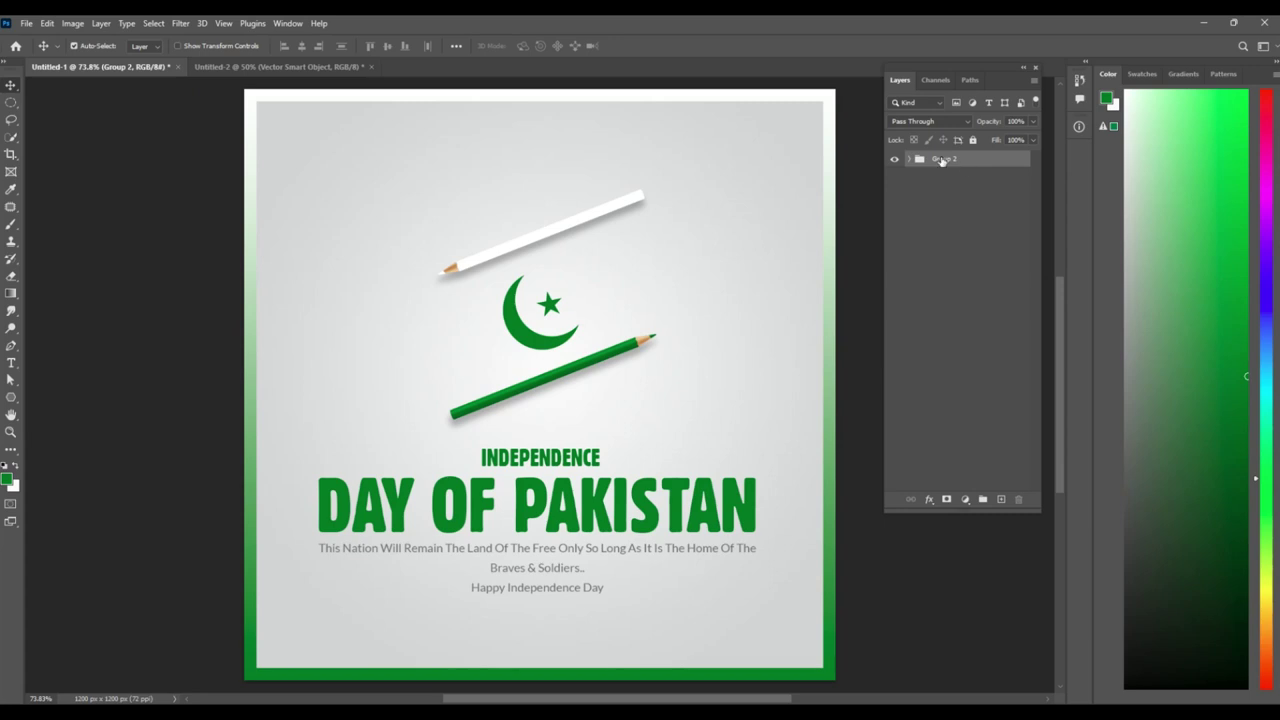
Name the group post1, duplicate it, and hide the original post1 group
{"action": "double_click", "coordinate": [940, 160]}
{"action": "type", "text": "post1"}
{"action": "left_click", "coordinate": [962, 196]}
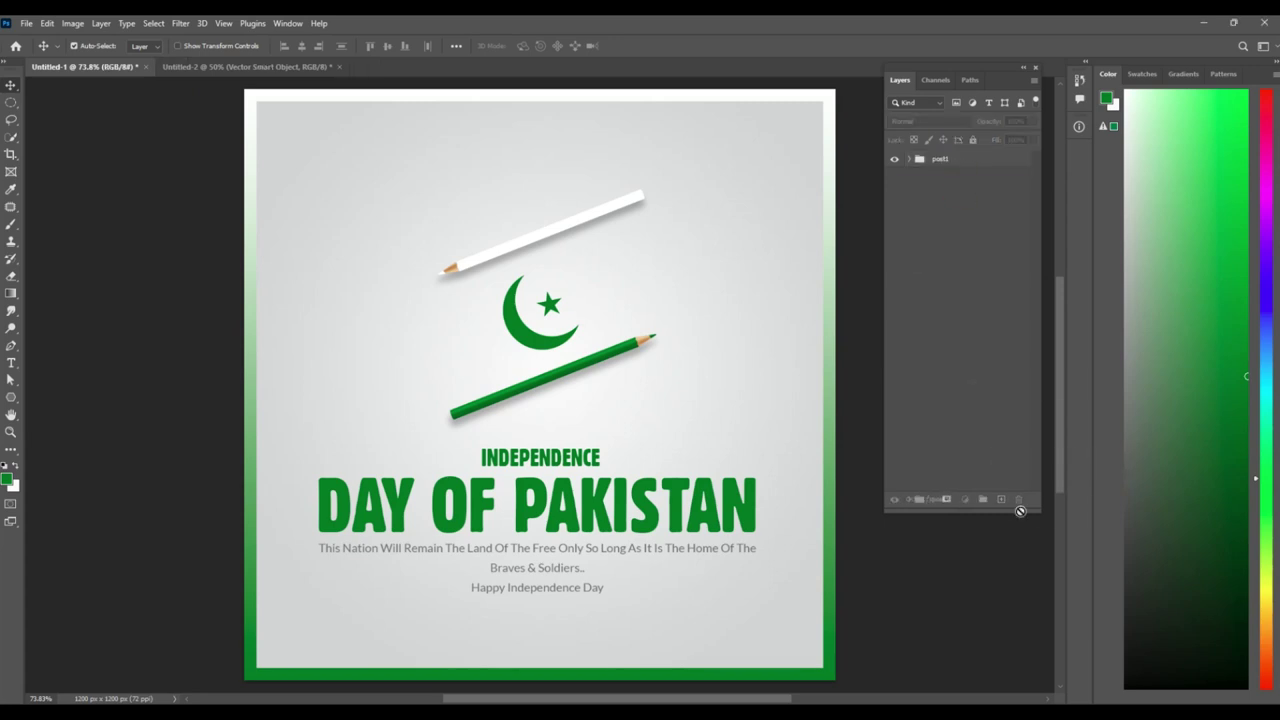
{"action": "left_click", "coordinate": [968, 408]}
{"action": "key", "text": "ctrl+j"}
{"action": "left_click", "coordinate": [893, 178]}
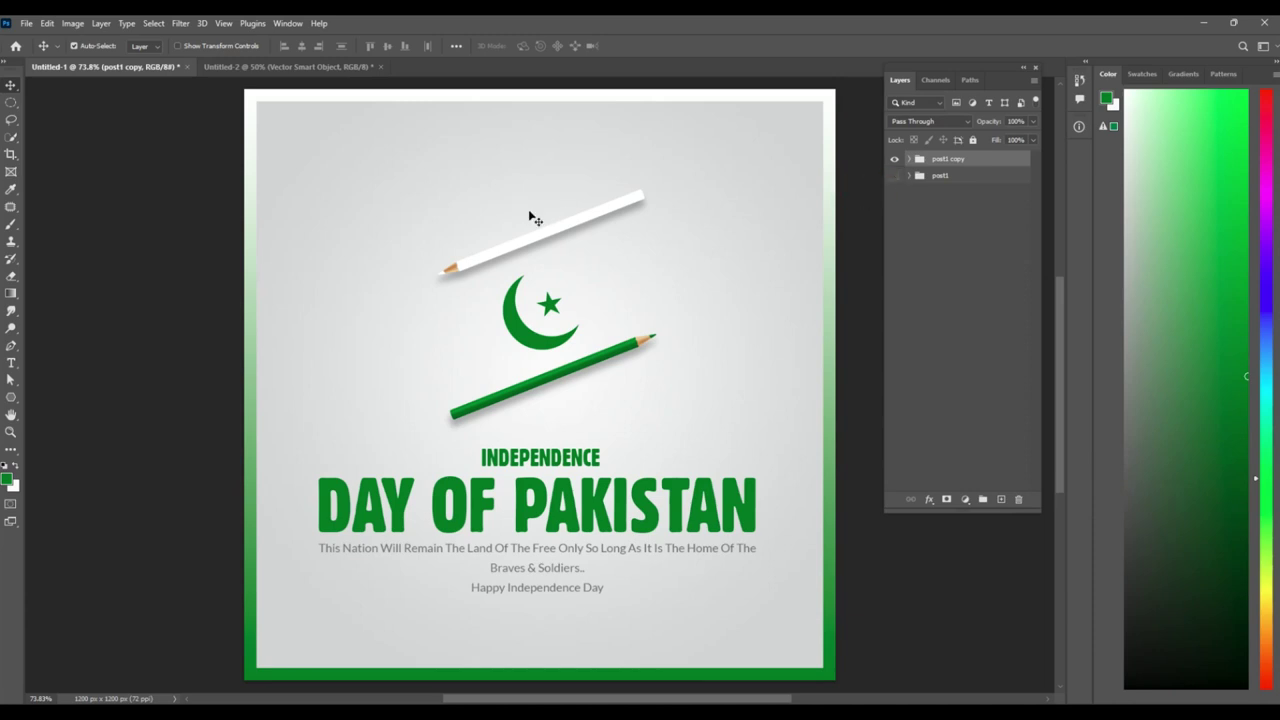
In the post1 copy, lock the frame layer (Layer 2) and delete the crescent
{"action": "left_click", "coordinate": [553, 236]}
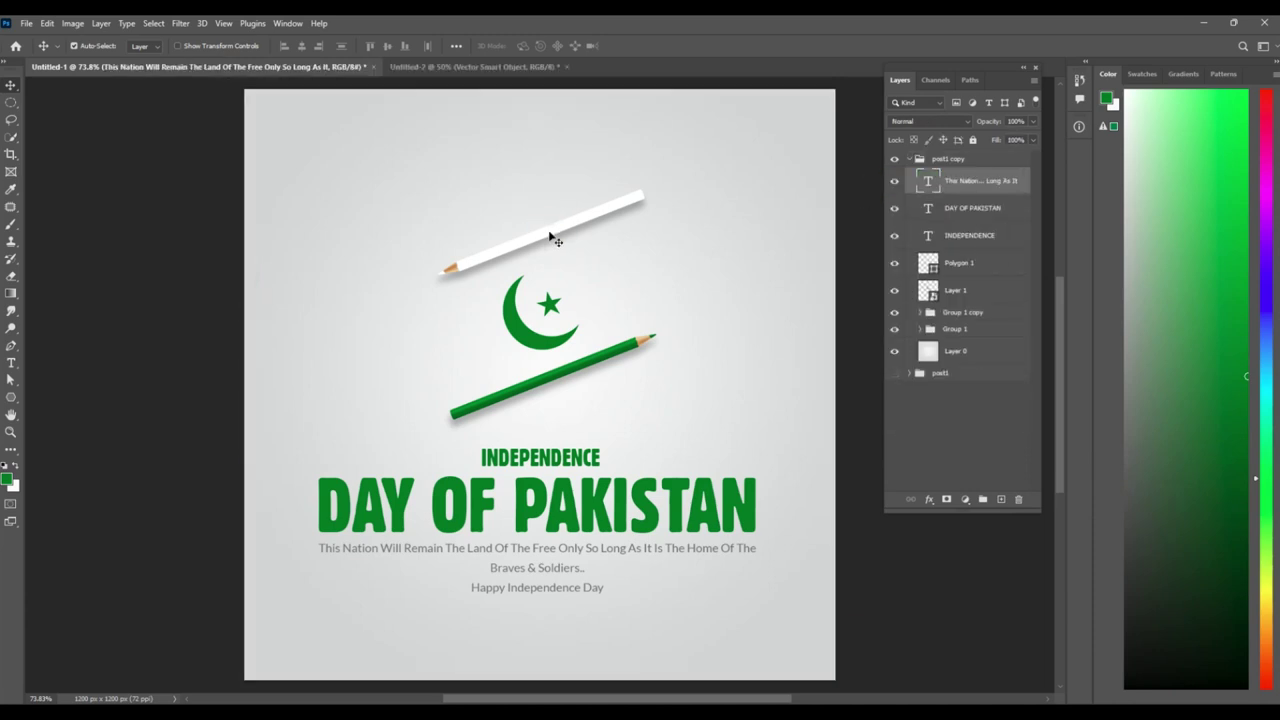
{"action": "key", "text": "ctrl+z"}
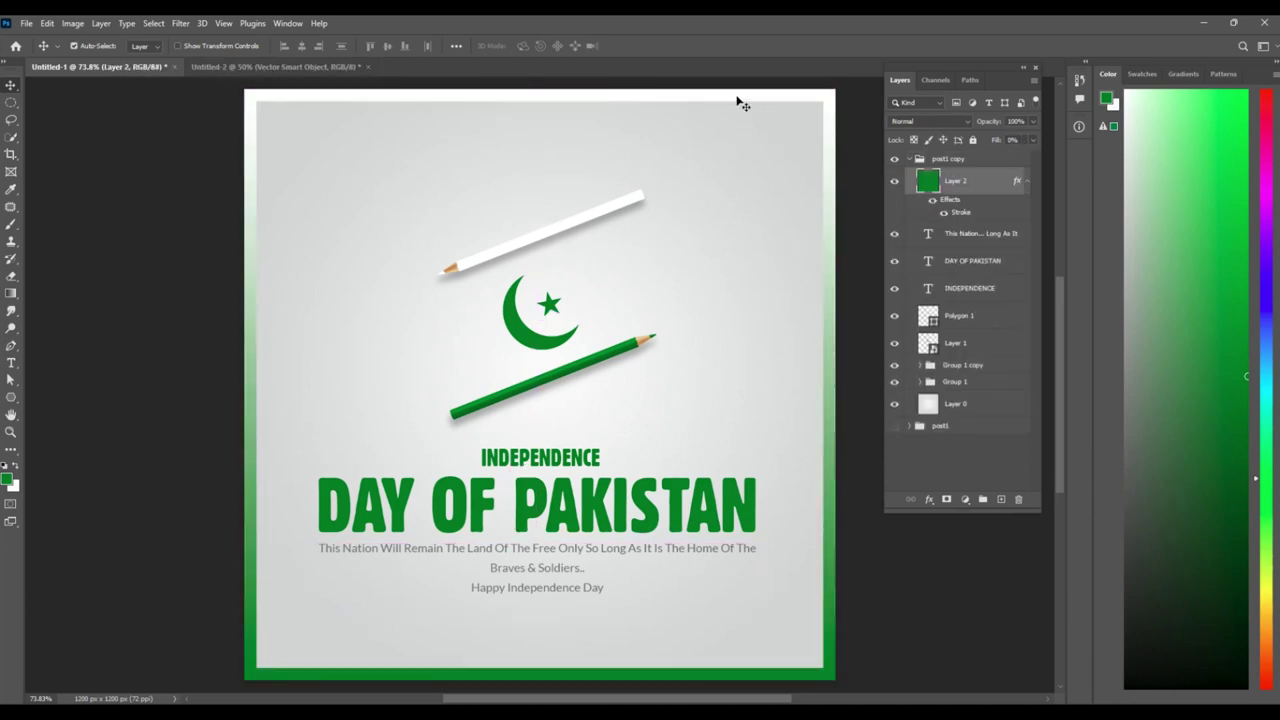
{"action": "left_click", "coordinate": [971, 140]}
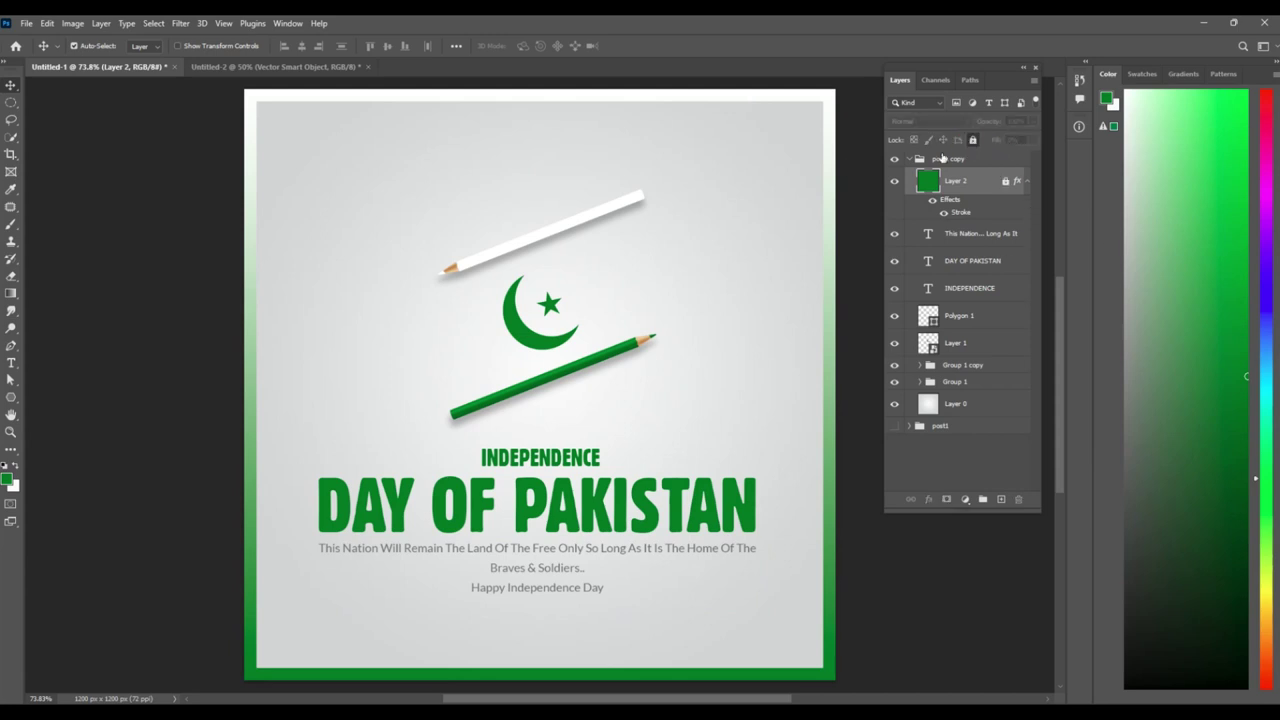
{"action": "left_click", "coordinate": [578, 222]}
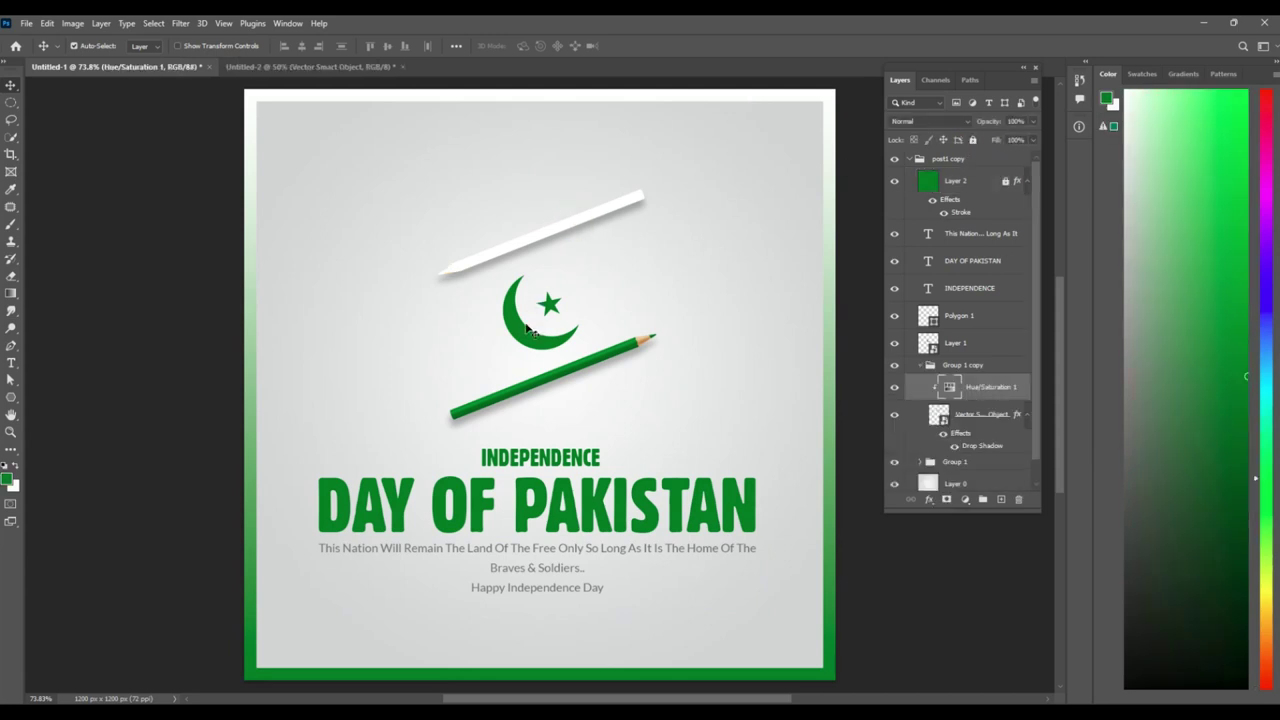
{"action": "left_click", "coordinate": [536, 288]}
{"action": "key", "text": "Delete"}
Delete the white pencil group (Group 1 copy) and the star from the copy
{"action": "left_click", "coordinate": [550, 224]}
{"action": "key", "text": "Delete"}
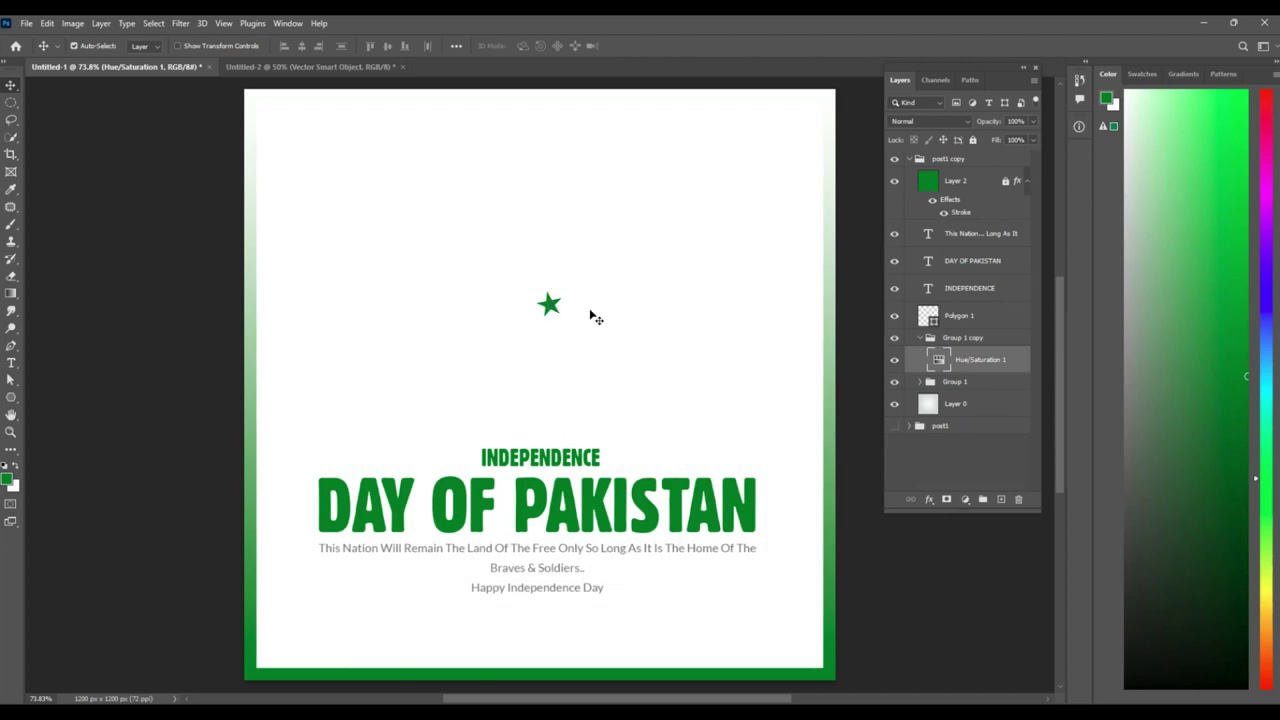
{"action": "key", "text": "ctrl+z"}
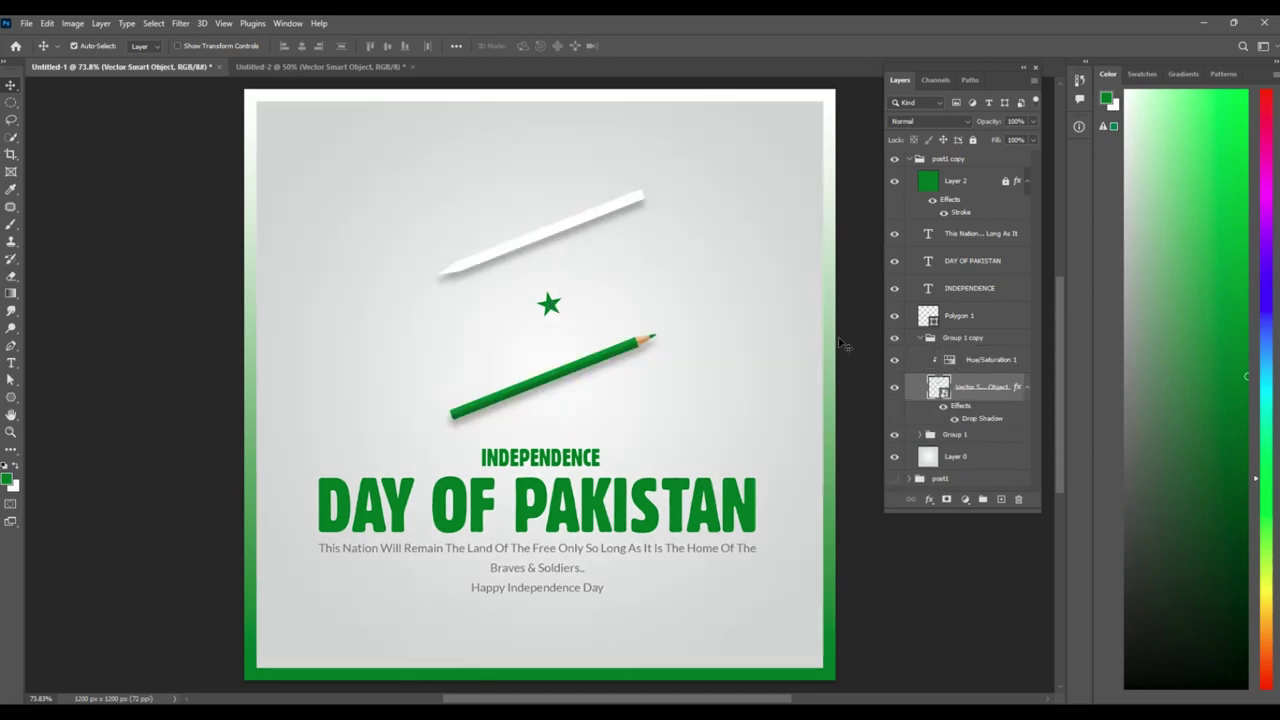
{"action": "left_click", "coordinate": [1008, 362]}
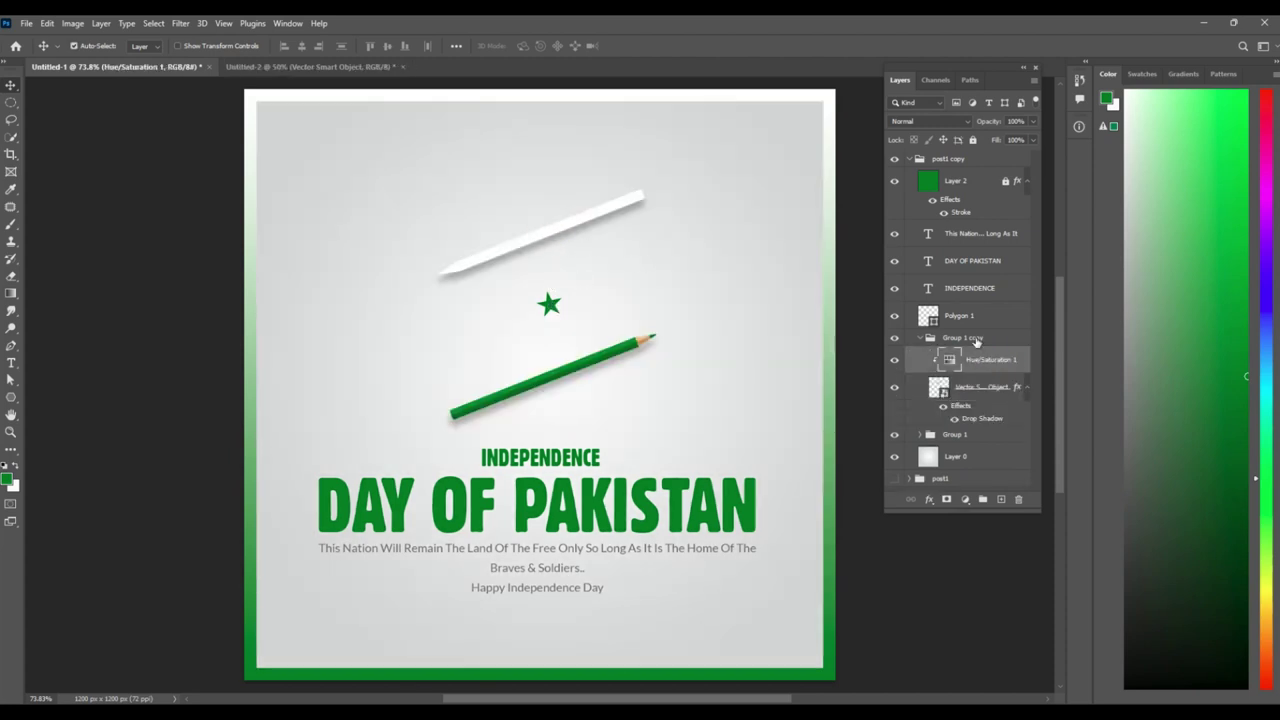
{"action": "left_click", "coordinate": [977, 340]}
{"action": "key", "text": "Delete"}
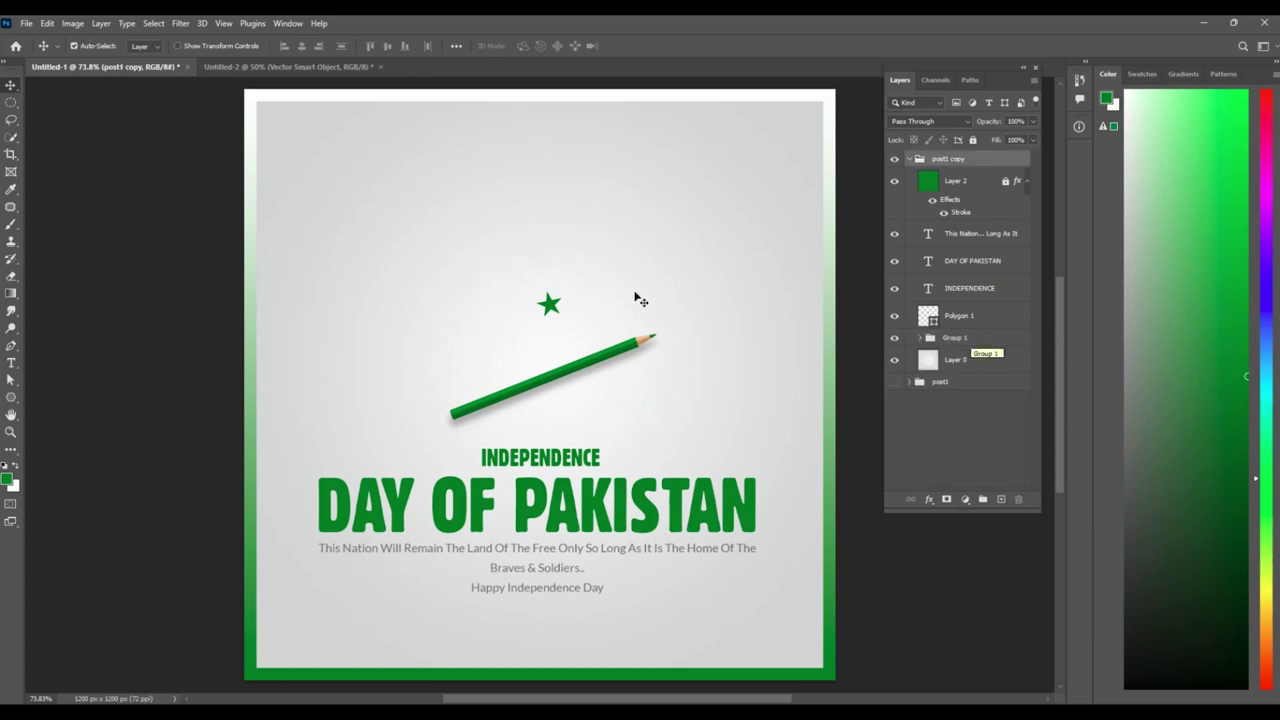
{"action": "left_click", "coordinate": [550, 305]}
{"action": "key", "text": "Delete"}
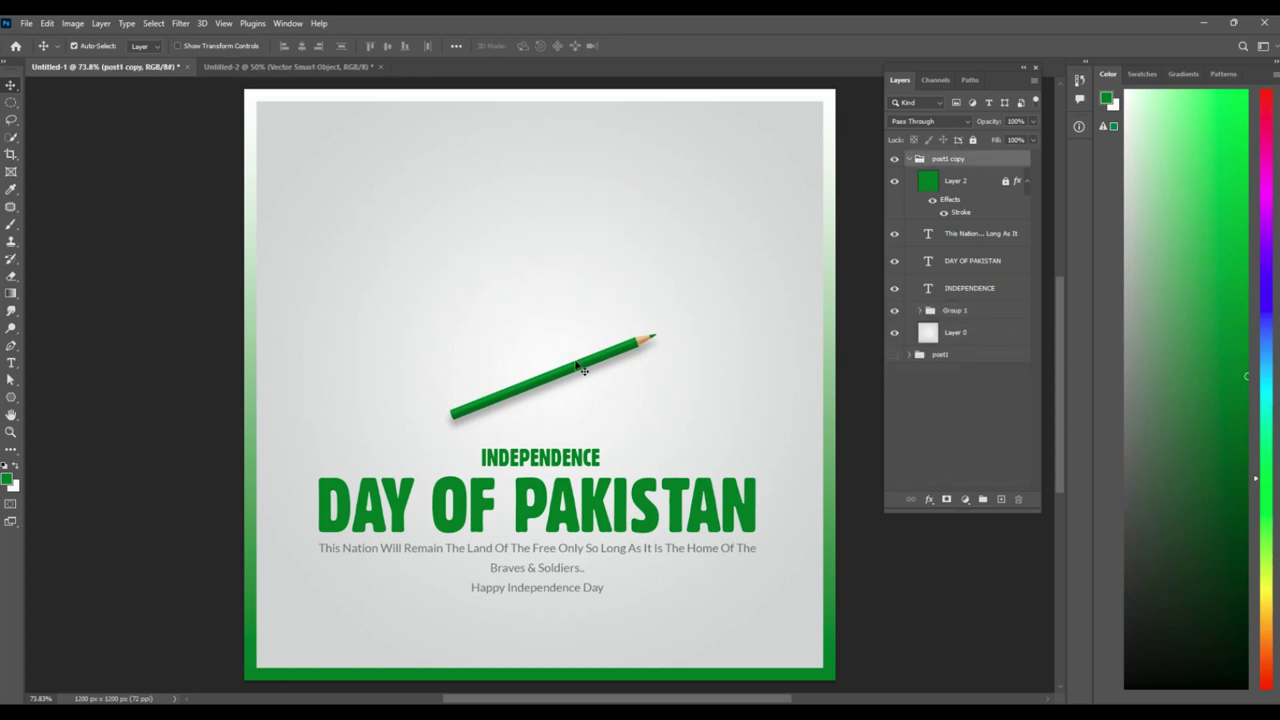
{"action": "left_click", "coordinate": [583, 370]}
Rotate the green pencil's Group 1 upright, scale it to about 85%, and centre it above the headline
{"action": "left_click", "coordinate": [947, 311]}
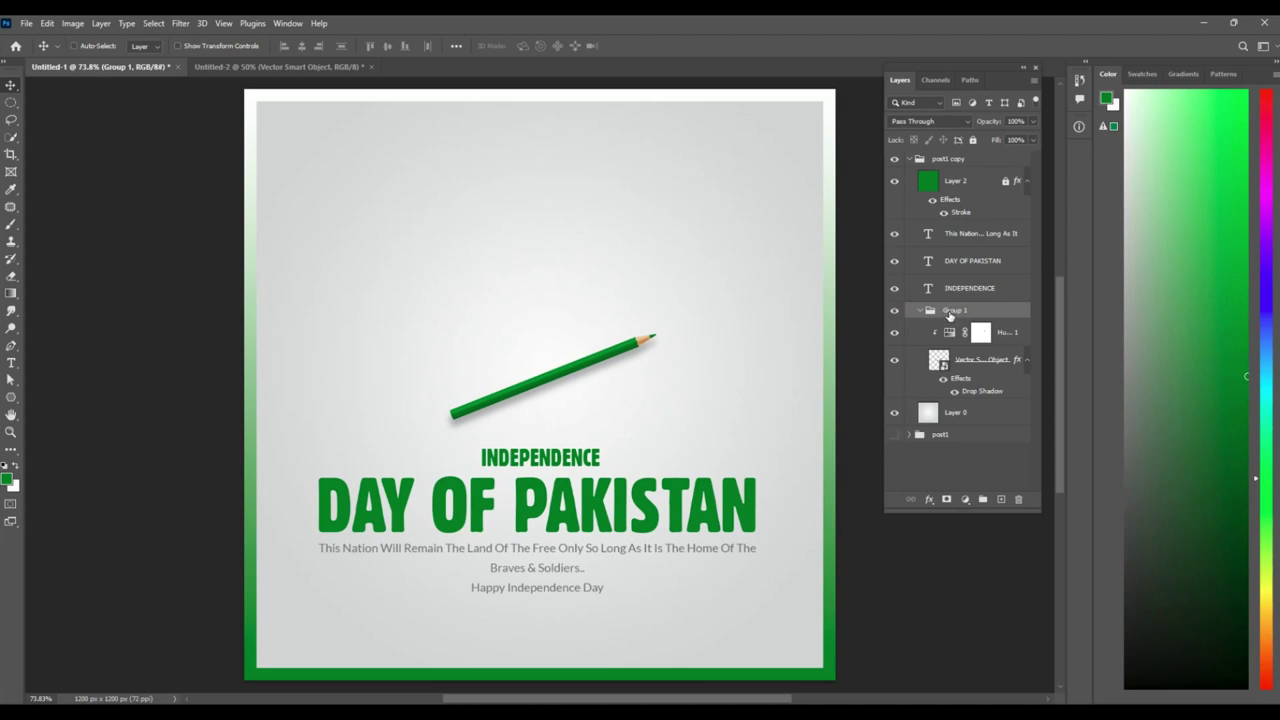
{"action": "key", "text": "ctrl"}
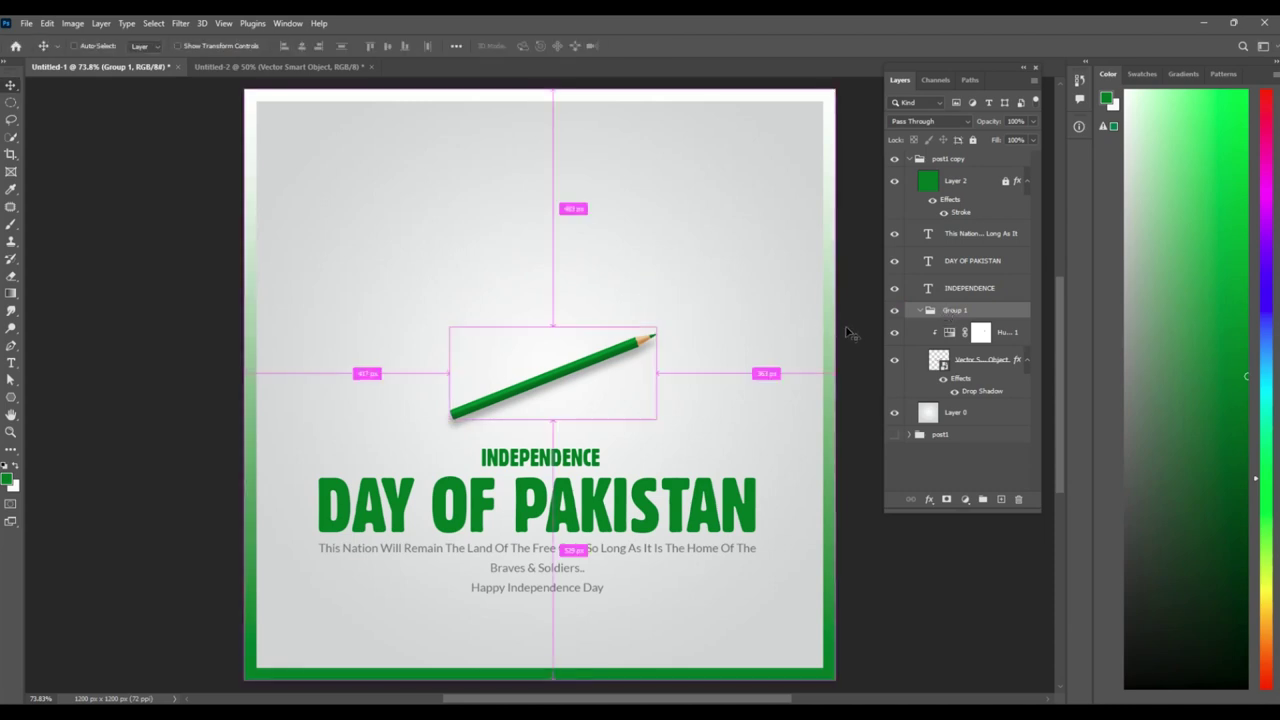
{"action": "key", "text": "ctrl+t"}
{"action": "left_click_drag", "start_coordinate": [665, 319], "coordinate": [540, 267]}
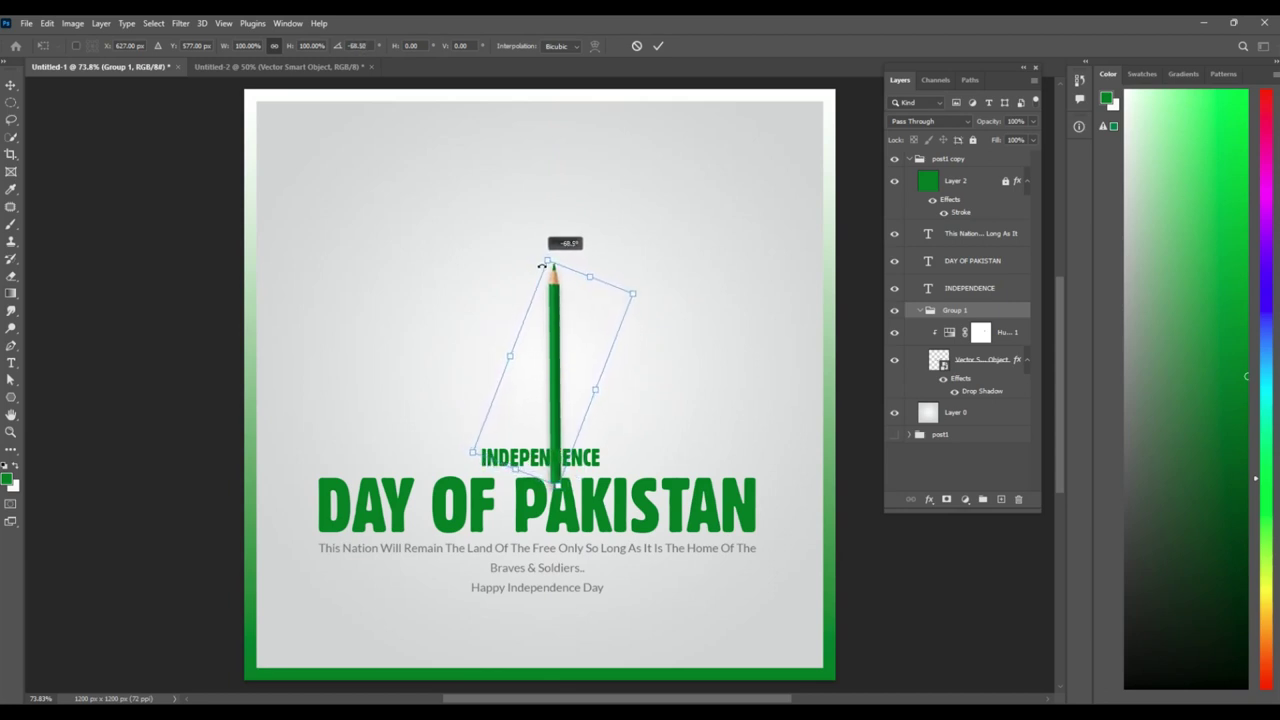
{"action": "left_click_drag", "start_coordinate": [540, 267], "coordinate": [541, 267]}
{"action": "left_click_drag", "start_coordinate": [634, 295], "coordinate": [622, 309]}
{"action": "left_click_drag", "start_coordinate": [553, 340], "coordinate": [541, 265]}
{"action": "key", "text": "Return"}
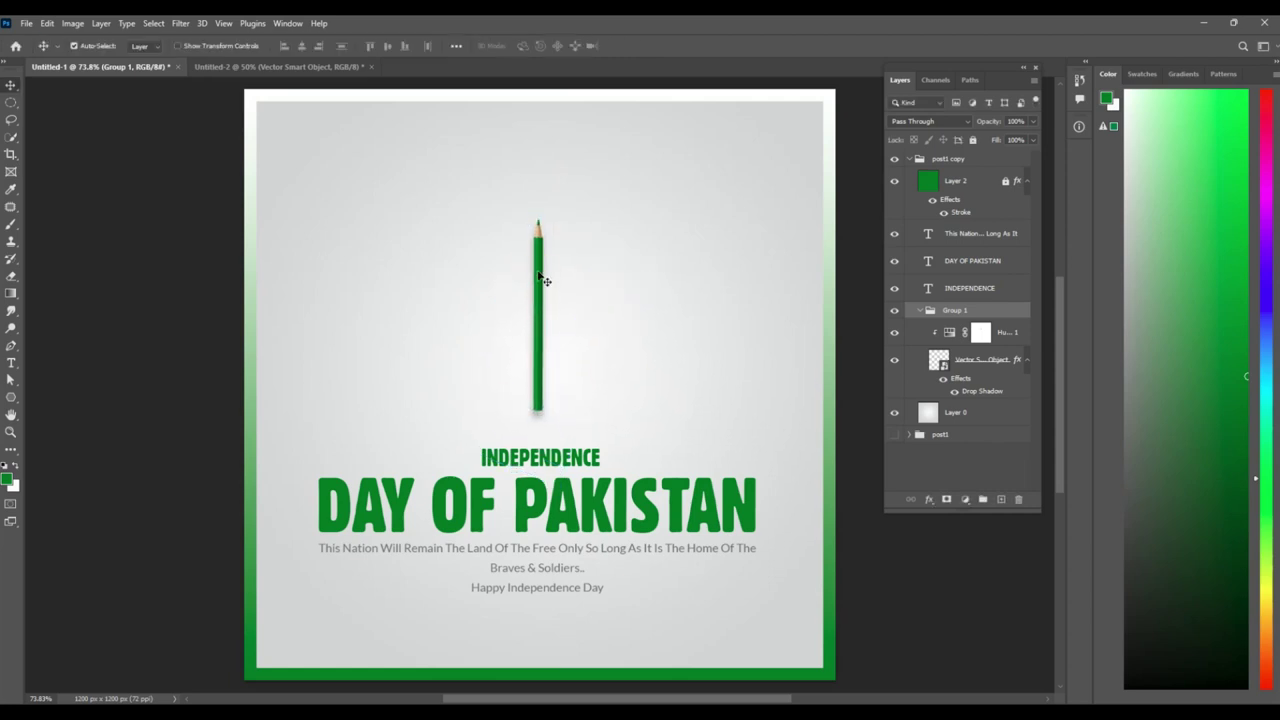
Nudge the upright pencil slightly lower into its final position above INDEPENDENCE
{"action": "key", "text": "alt+bracketleft"}
{"action": "key", "text": "alt+bracketright"}
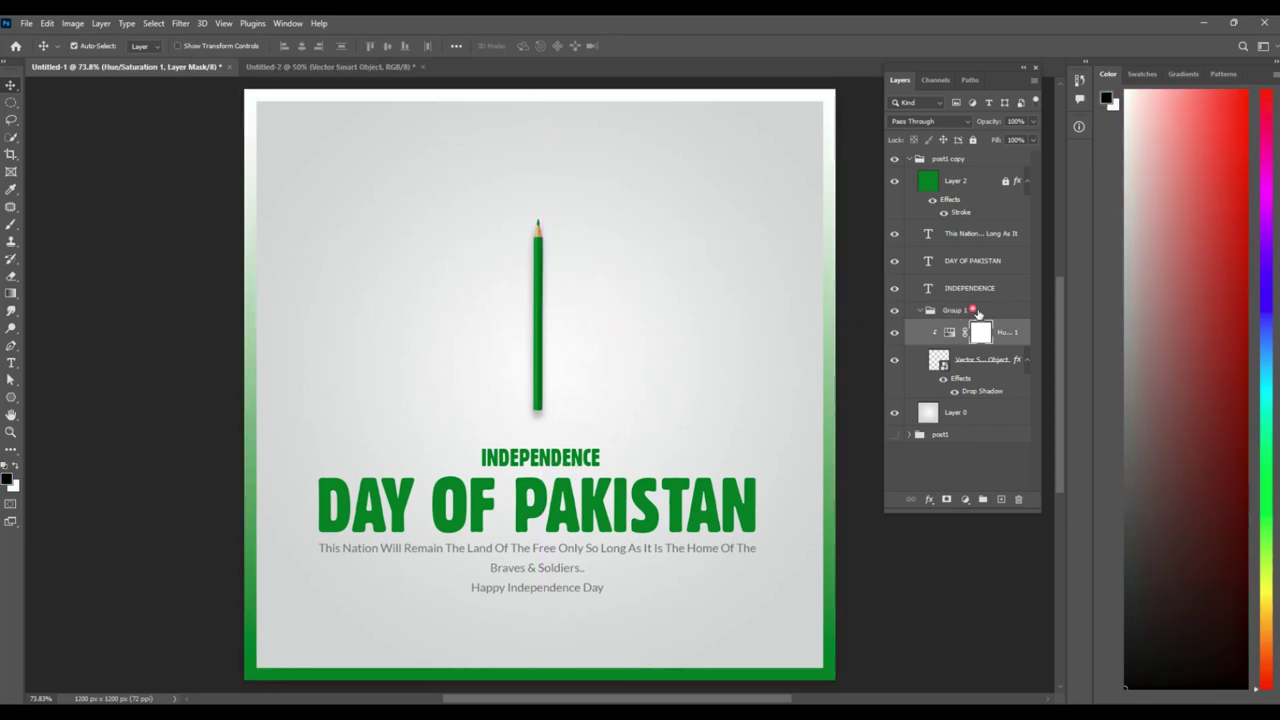
{"action": "key", "text": "ctrl+t"}
{"action": "mouse_move", "coordinate": [540, 297]}
{"action": "left_mouse_down"}
{"action": "mouse_move", "coordinate": [446, 289]}
{"action": "mouse_move", "coordinate": [470, 272]}
{"action": "mouse_move", "coordinate": [531, 349]}
{"action": "mouse_move", "coordinate": [540, 318]}
{"action": "left_mouse_up"}
{"action": "key", "text": "Return"}
{"action": "key", "text": "alt+bracketleft"}
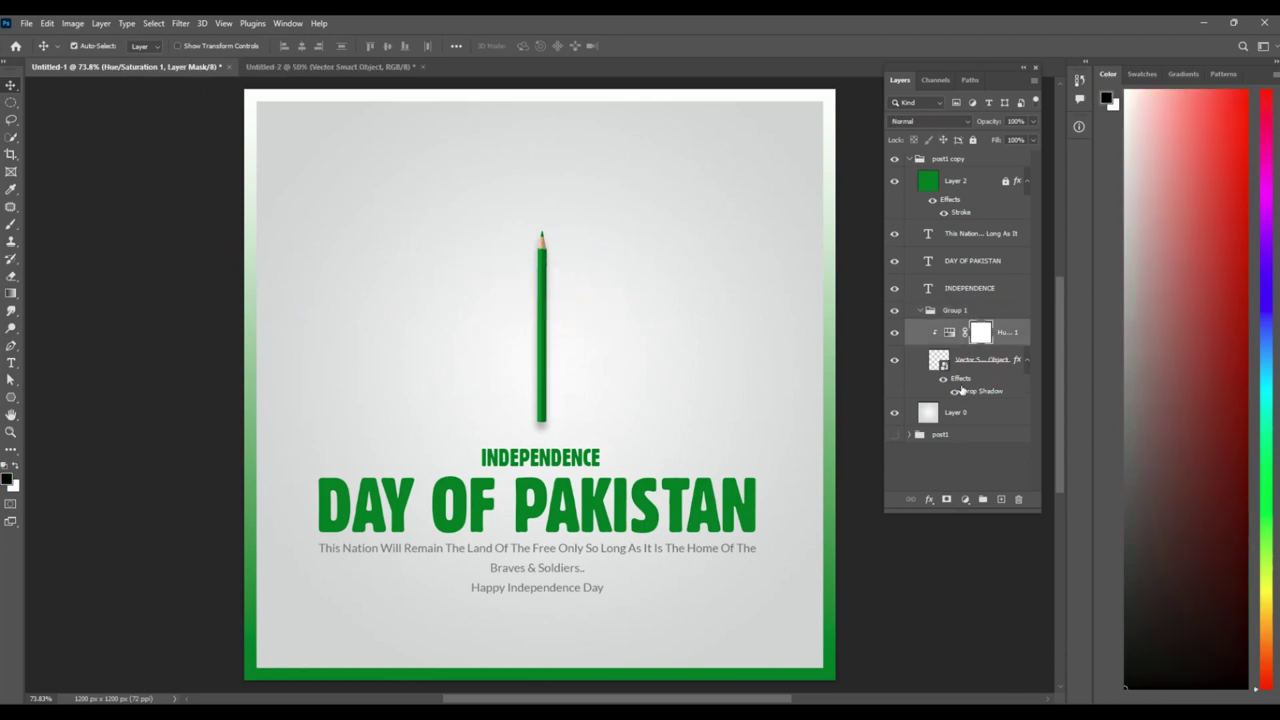
Link the green pencil layer with its colour adjustment so they move together
{"action": "left_click", "coordinate": [991, 369], "text": "shift"}
{"action": "right_click", "coordinate": [991, 369]}
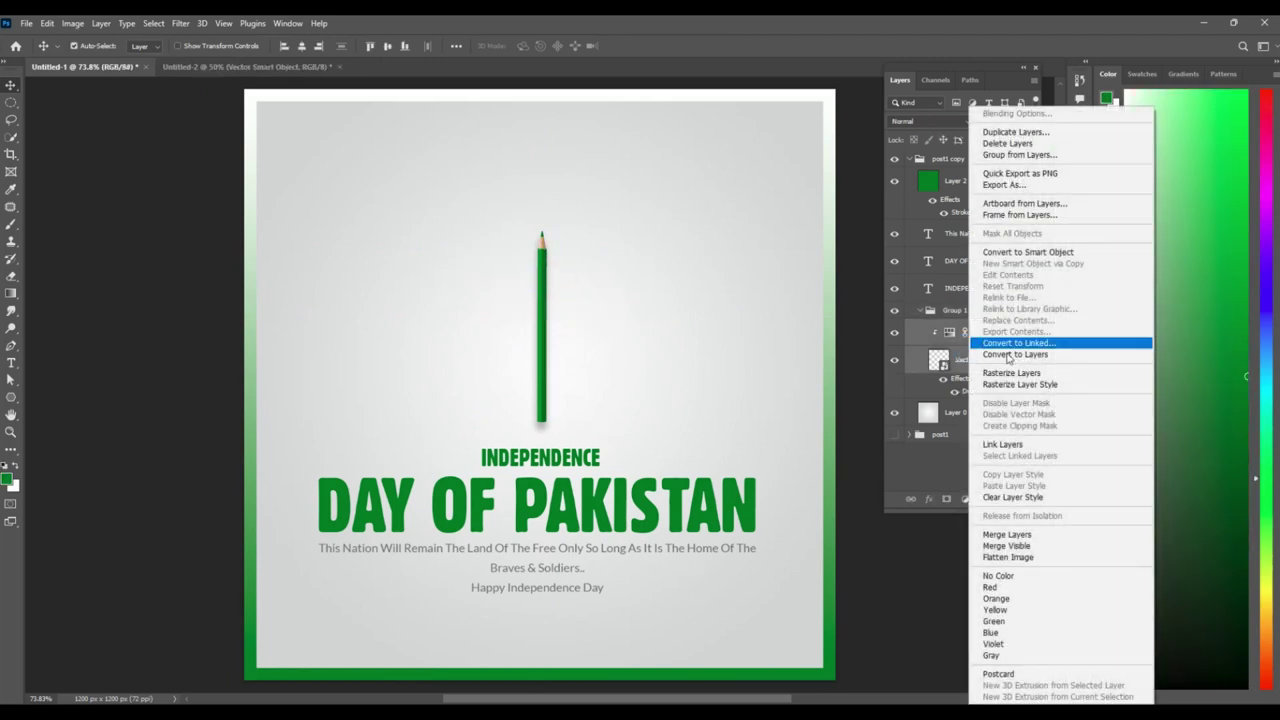
{"action": "left_click", "coordinate": [1001, 446]}
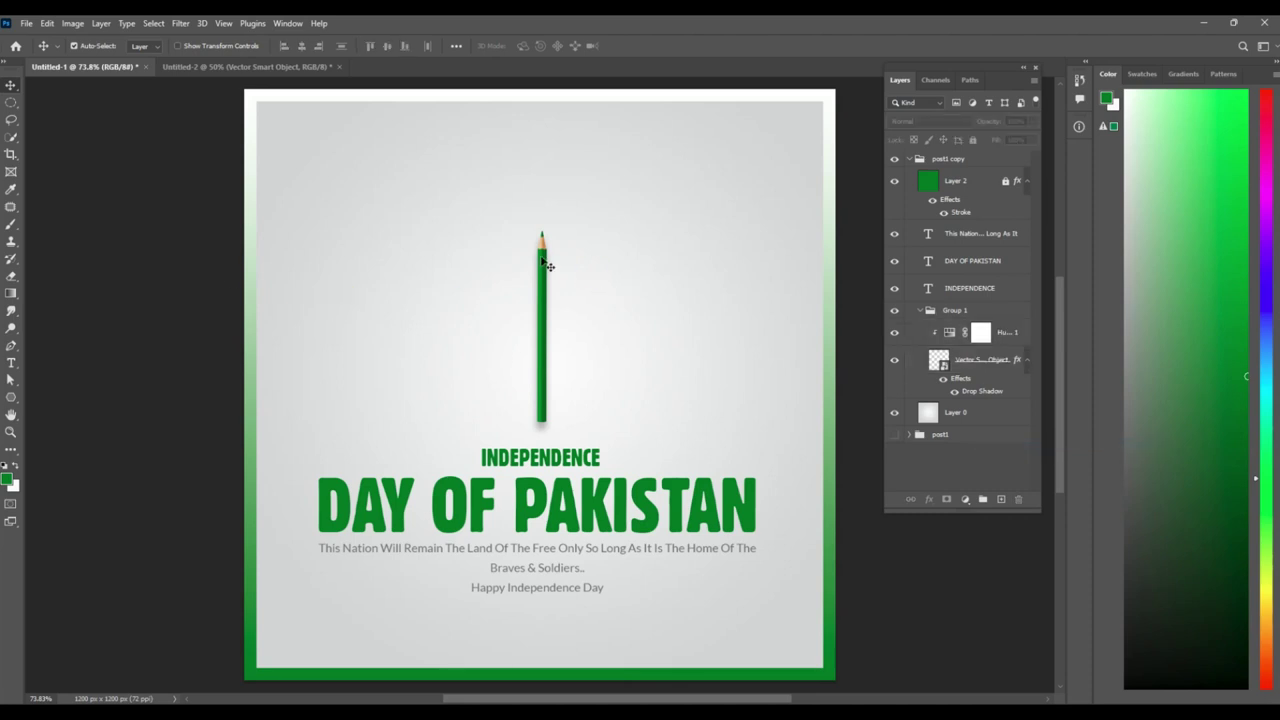
{"action": "left_click_drag", "start_coordinate": [543, 258], "coordinate": [556, 292]}
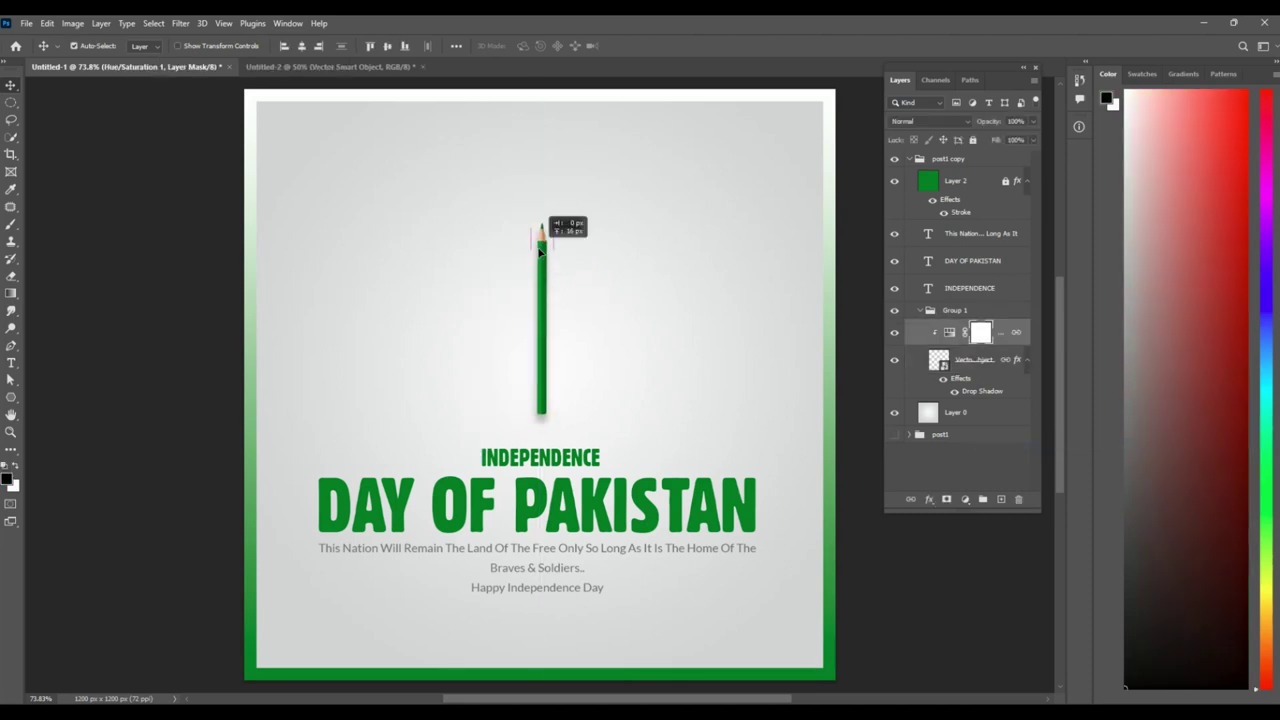
Drag the Minar-e-Pakistan line drawing from Untitled-2 into the Untitled-1 poster
{"action": "left_click", "coordinate": [297, 67]}
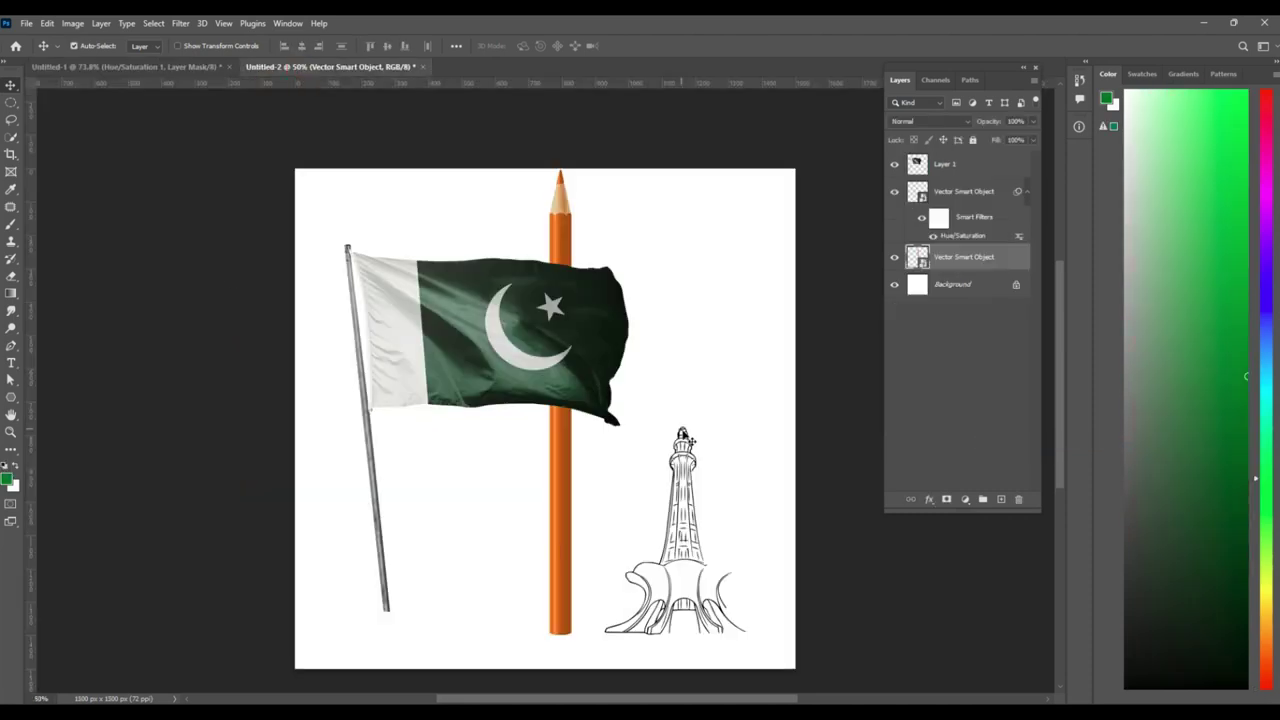
{"action": "left_click", "coordinate": [684, 442]}
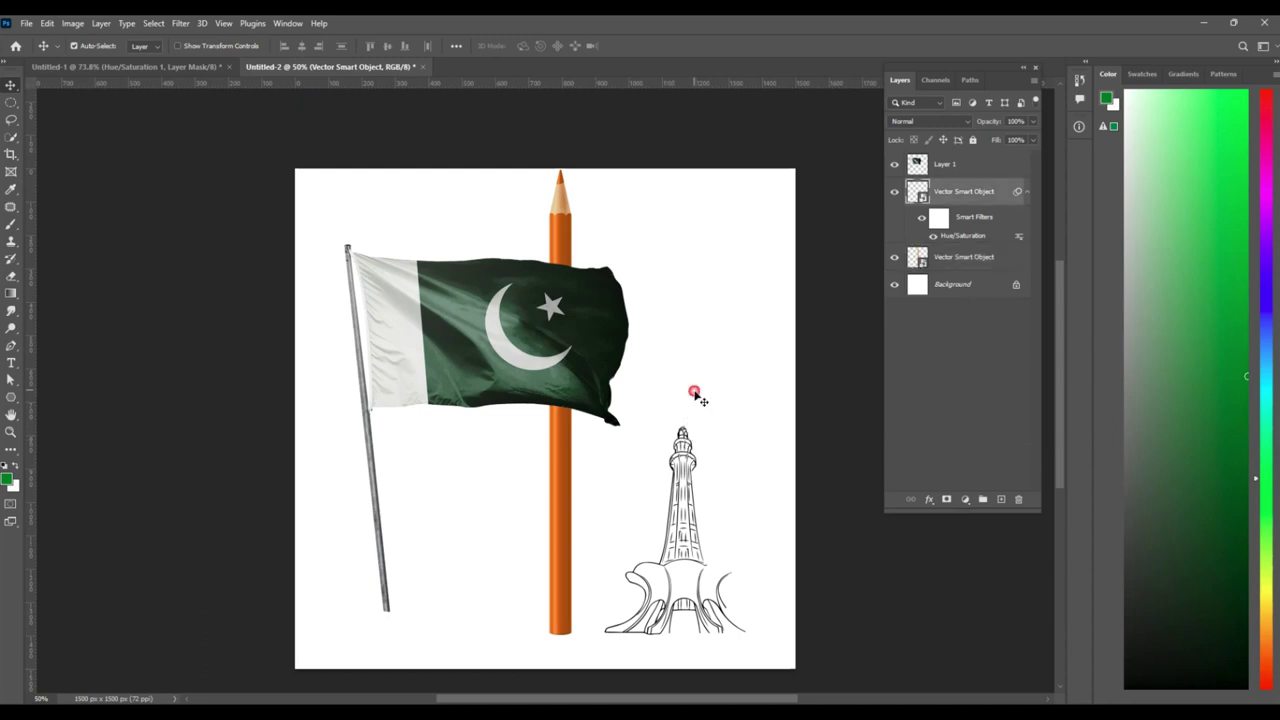
{"action": "left_click", "coordinate": [688, 440]}
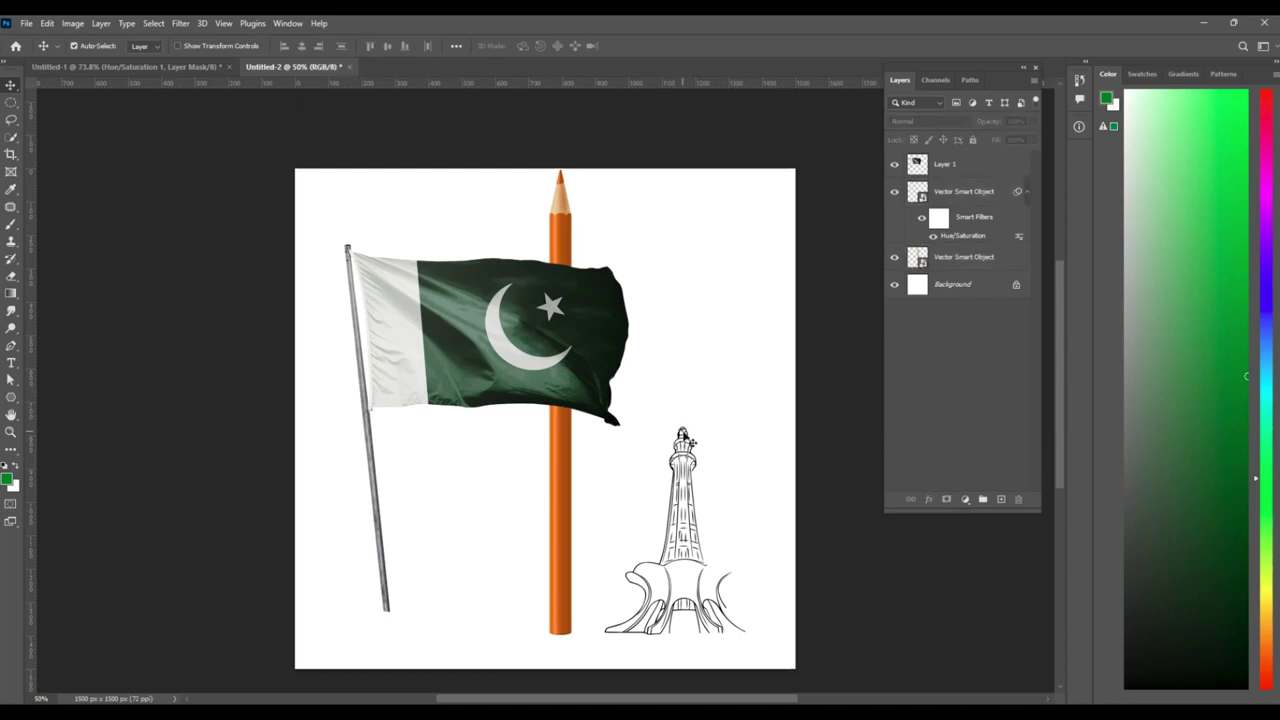
{"action": "mouse_move", "coordinate": [688, 441]}
{"action": "left_mouse_down"}
{"action": "mouse_move", "coordinate": [255, 100]}
{"action": "mouse_move", "coordinate": [678, 307]}
{"action": "left_mouse_up"}
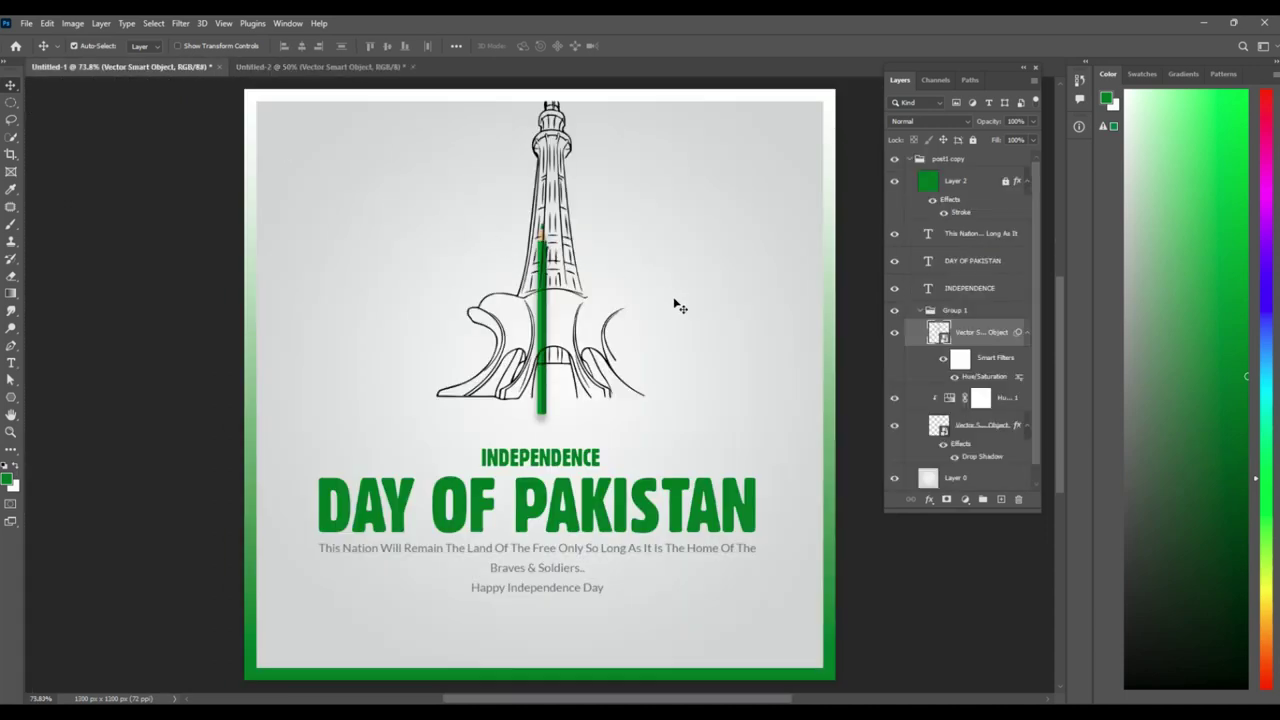
Convert the monument to a Smart Object, place it below the pencil, and scale it onto the pencil
{"action": "right_click", "coordinate": [1001, 343]}
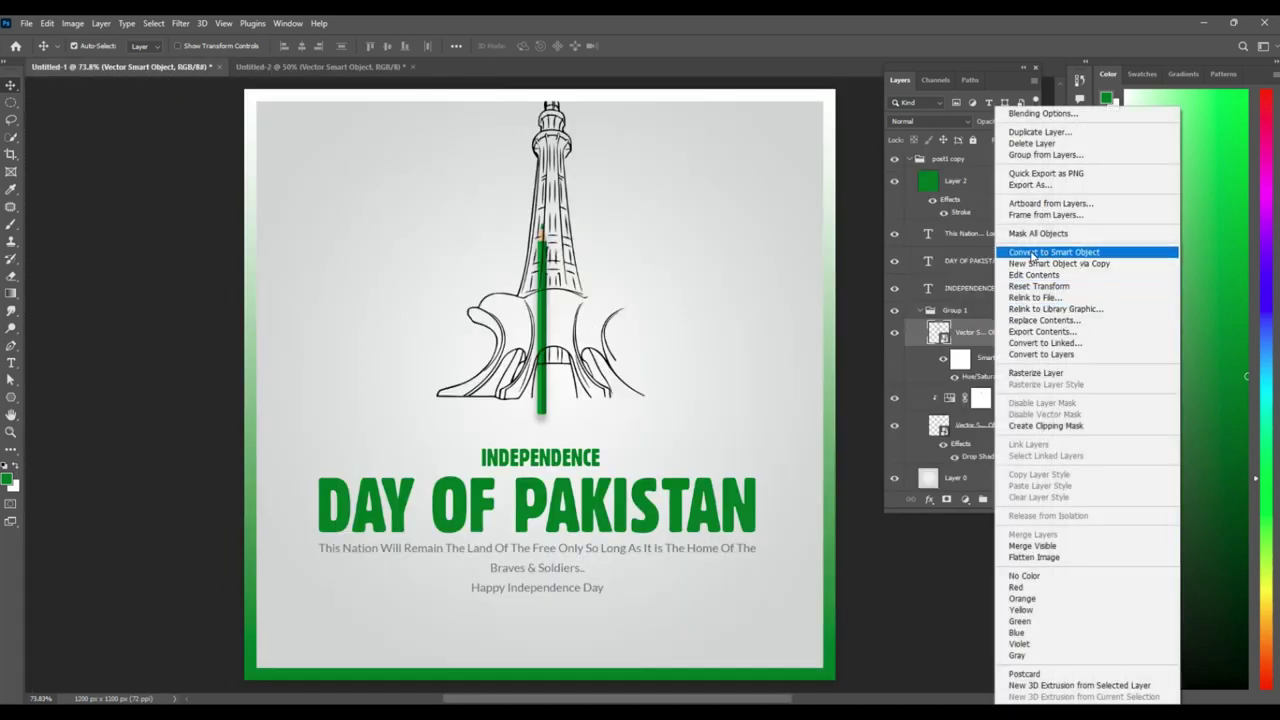
{"action": "left_click", "coordinate": [977, 337]}
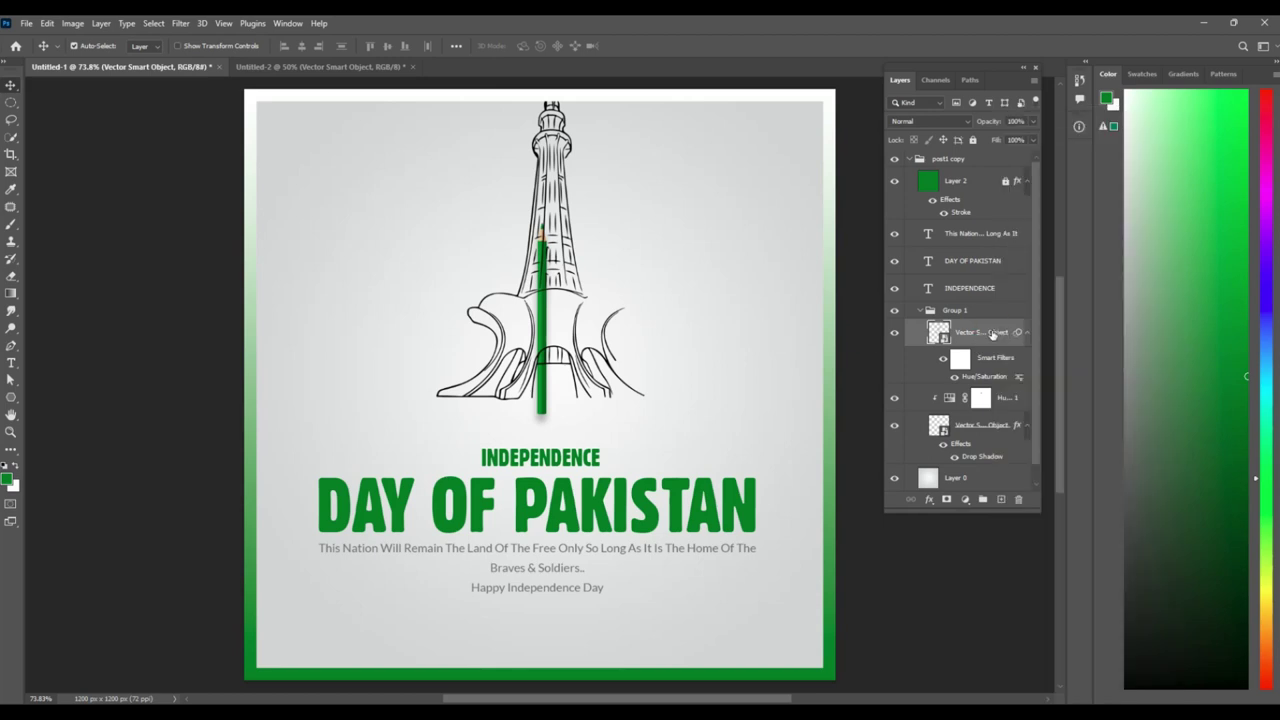
{"action": "left_click_drag", "start_coordinate": [992, 334], "coordinate": [995, 466]}
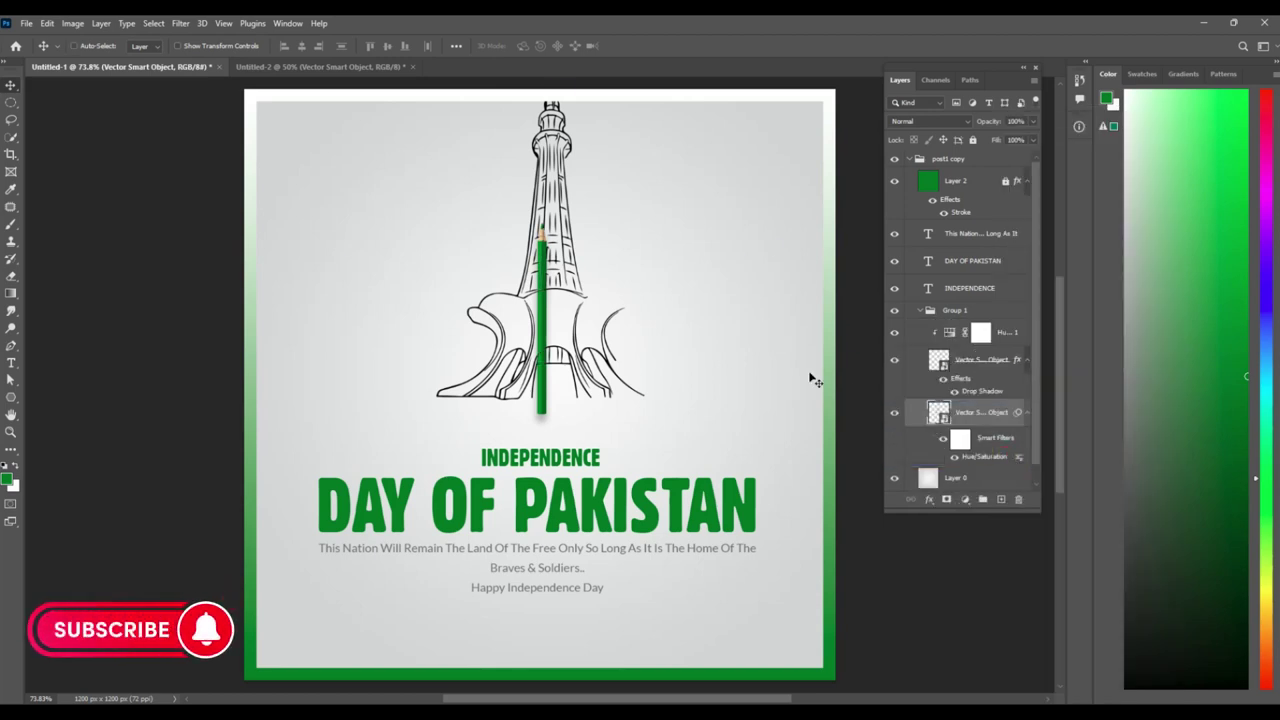
{"action": "key", "text": "ctrl+t"}
{"action": "left_click_drag", "start_coordinate": [671, 80], "coordinate": [606, 143]}
{"action": "left_click_drag", "start_coordinate": [532, 177], "coordinate": [563, 234]}
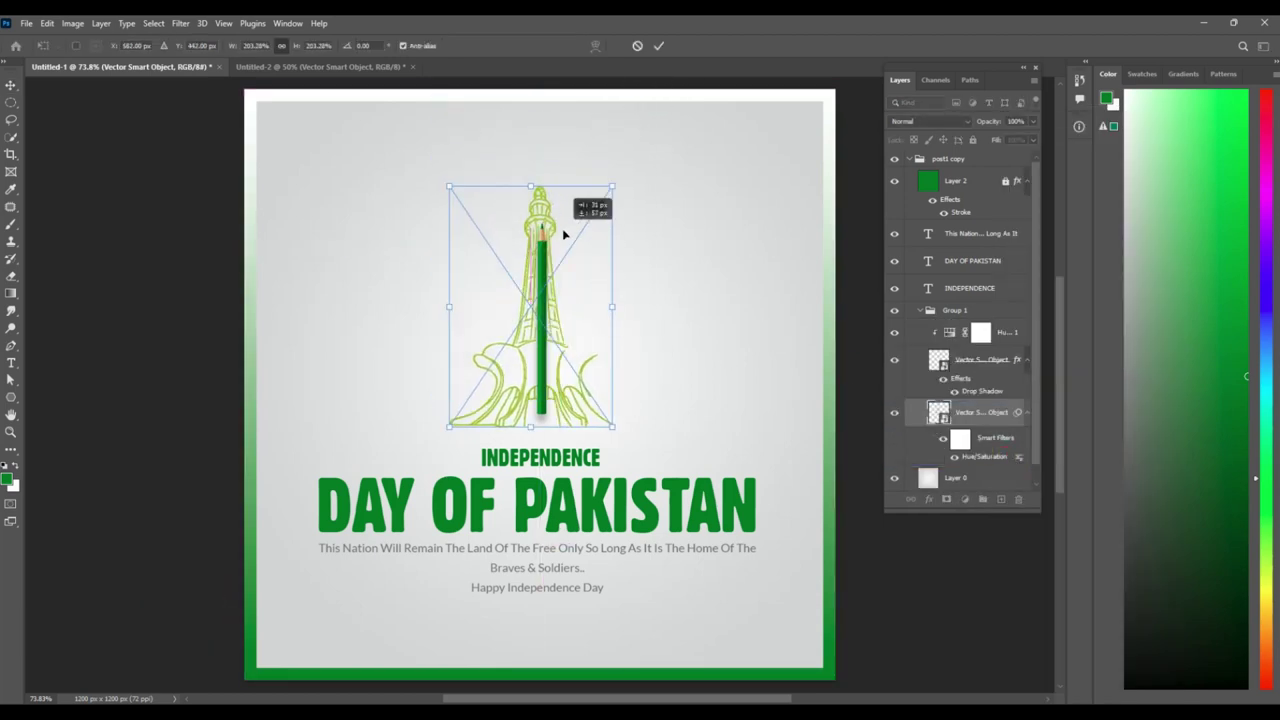
{"action": "double_click", "coordinate": [565, 235]}
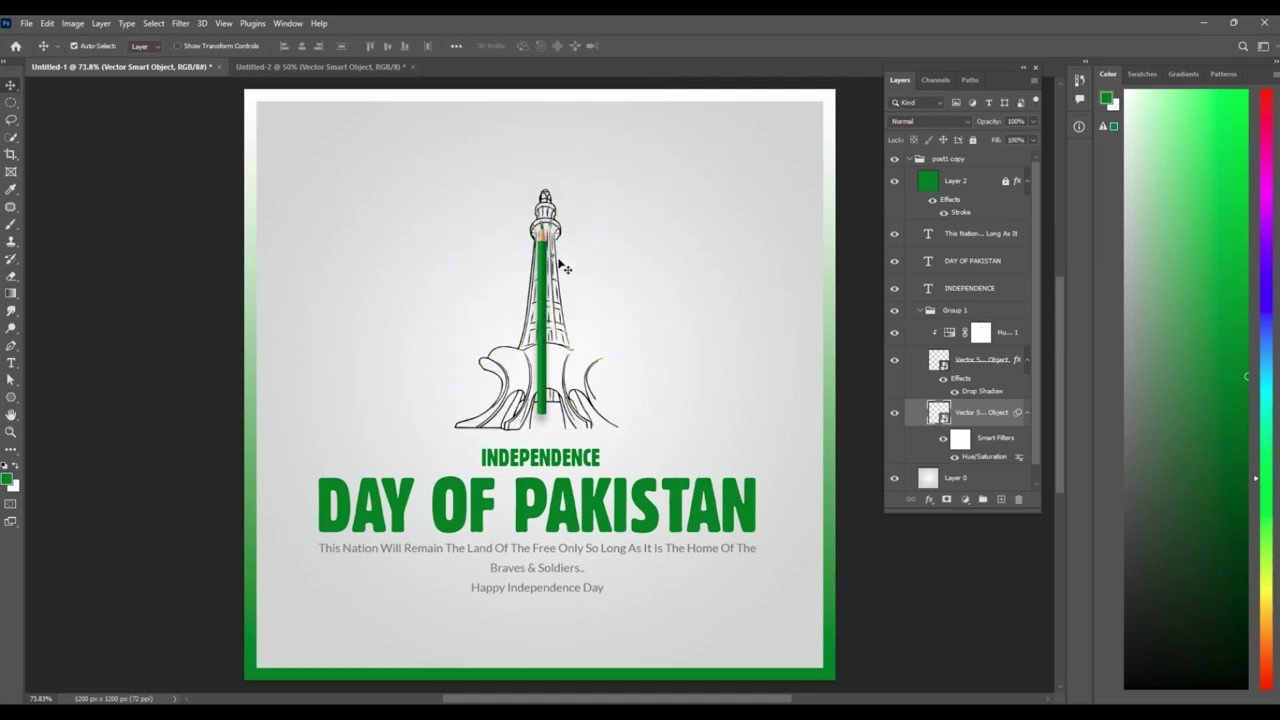
Rescale the monument to about 160% with the pencil as its spire, and disable its Hue/Saturation filter
{"action": "key", "text": "ctrl+t"}
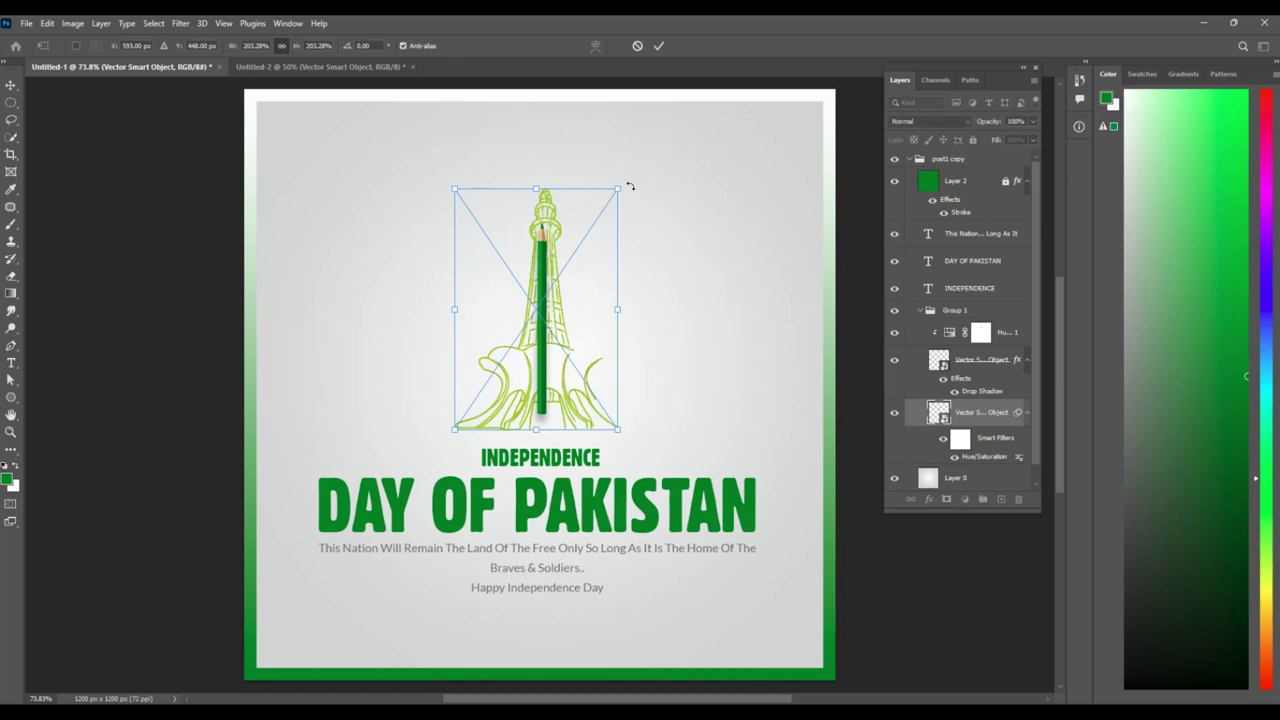
{"action": "left_click_drag", "start_coordinate": [619, 195], "coordinate": [583, 239]}
{"action": "left_click_drag", "start_coordinate": [511, 314], "coordinate": [524, 300]}
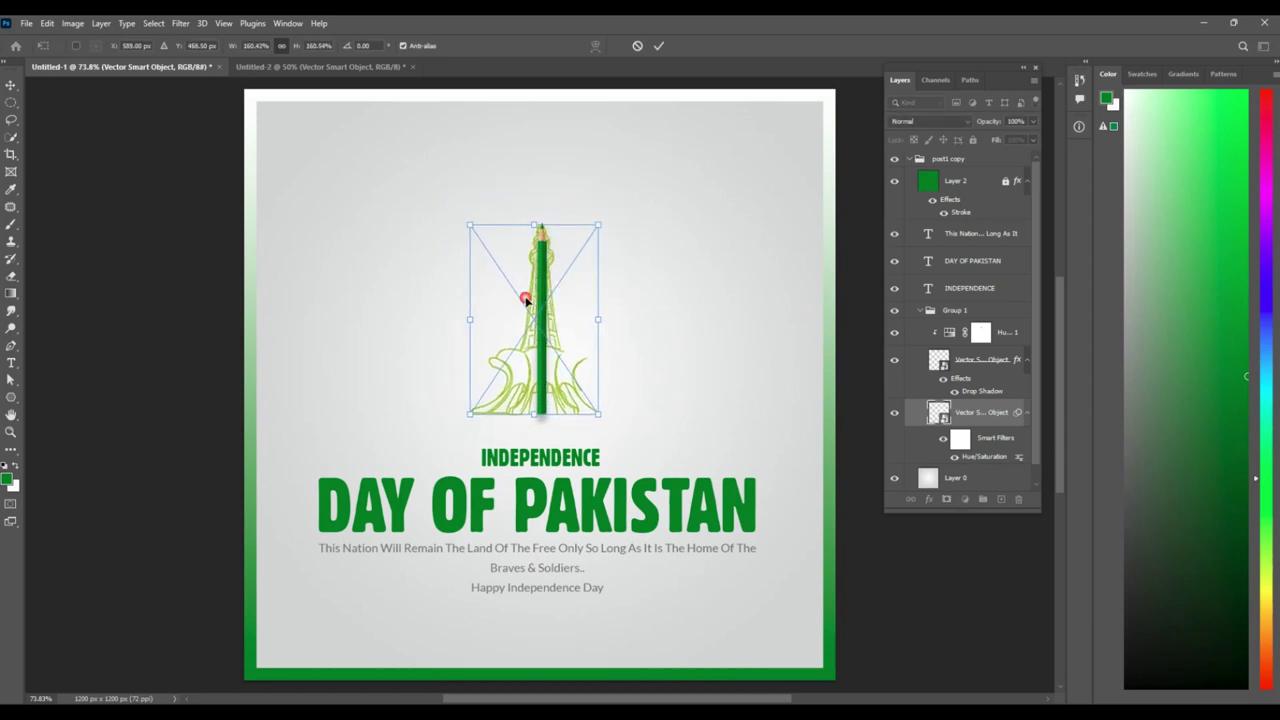
{"action": "double_click", "coordinate": [578, 332]}
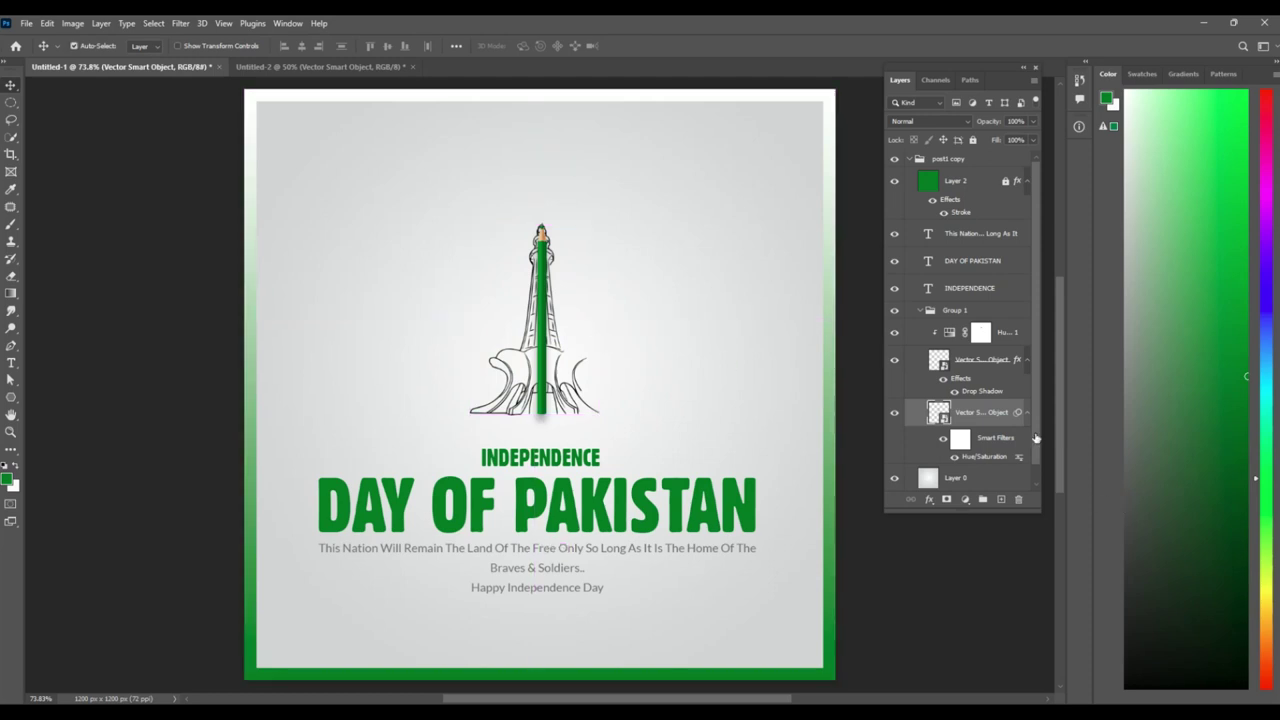
{"action": "left_click", "coordinate": [955, 457]}
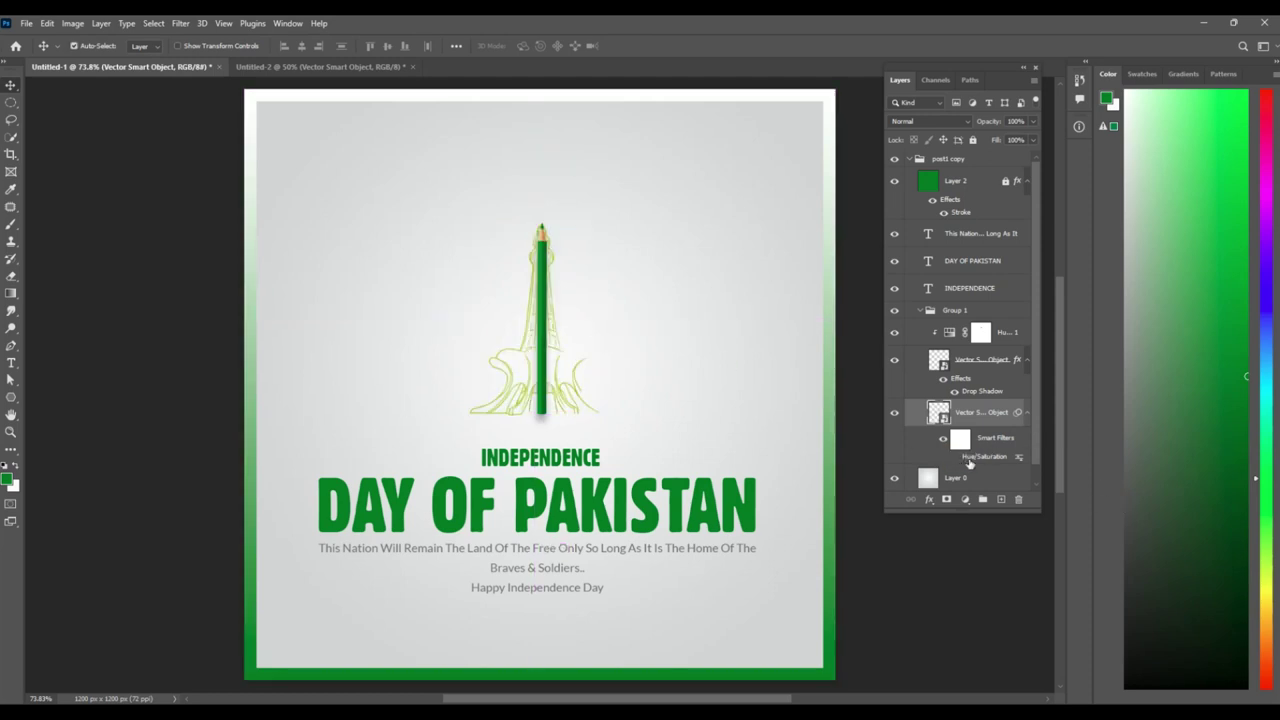
Set the monument's Hue/Saturation to Hue -180, Saturation -100, Lightness -31, then bring the Pakistan flag into the poster
{"action": "double_click", "coordinate": [958, 458]}
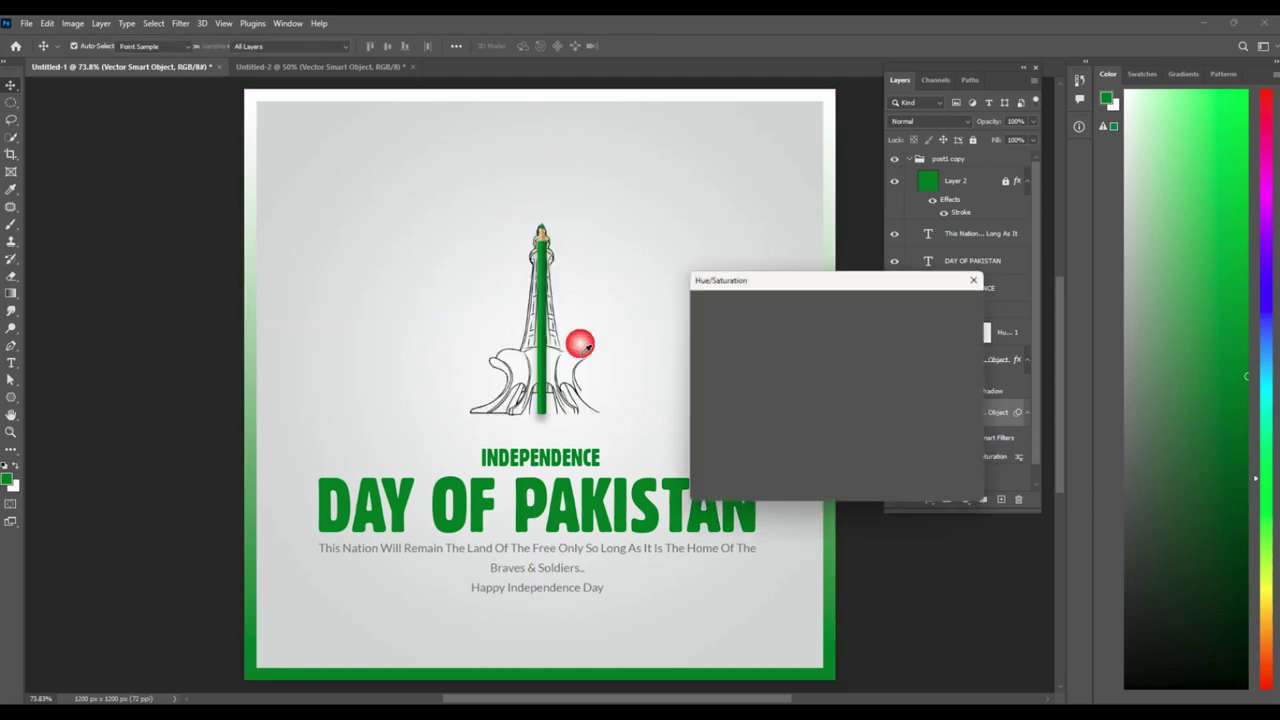
{"action": "left_click", "coordinate": [790, 437]}
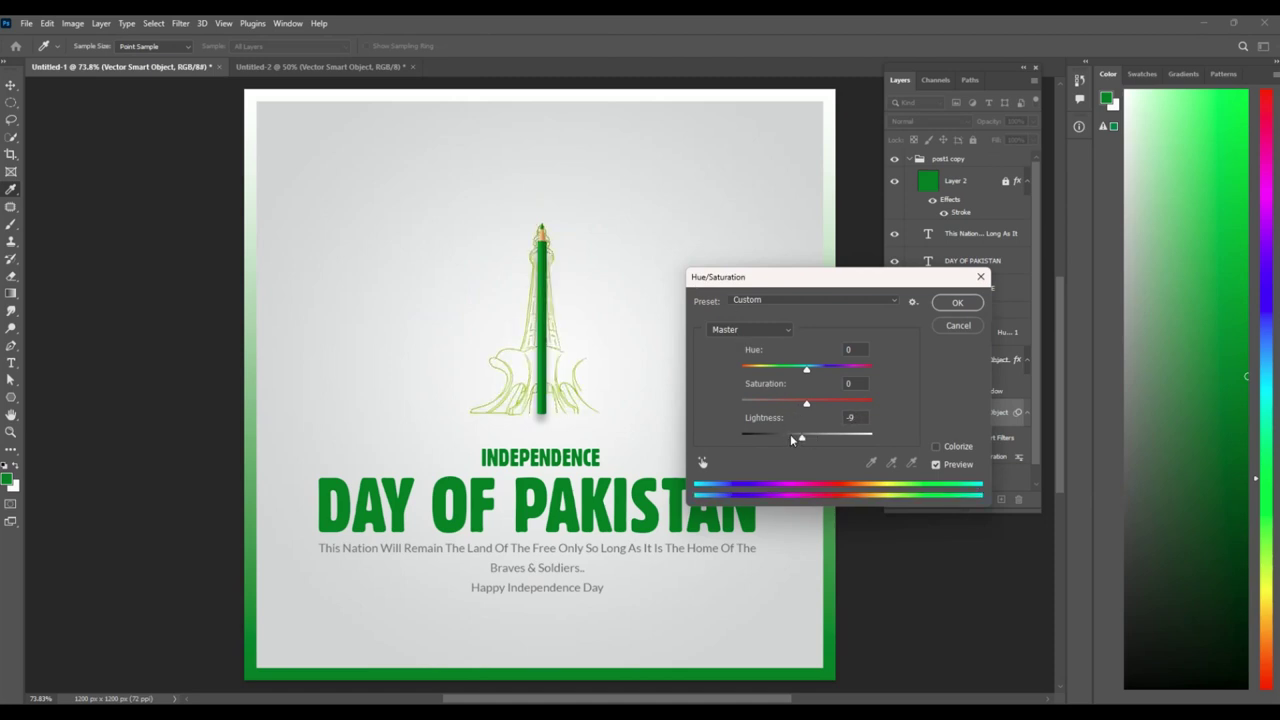
{"action": "left_click_drag", "start_coordinate": [780, 369], "coordinate": [728, 404]}
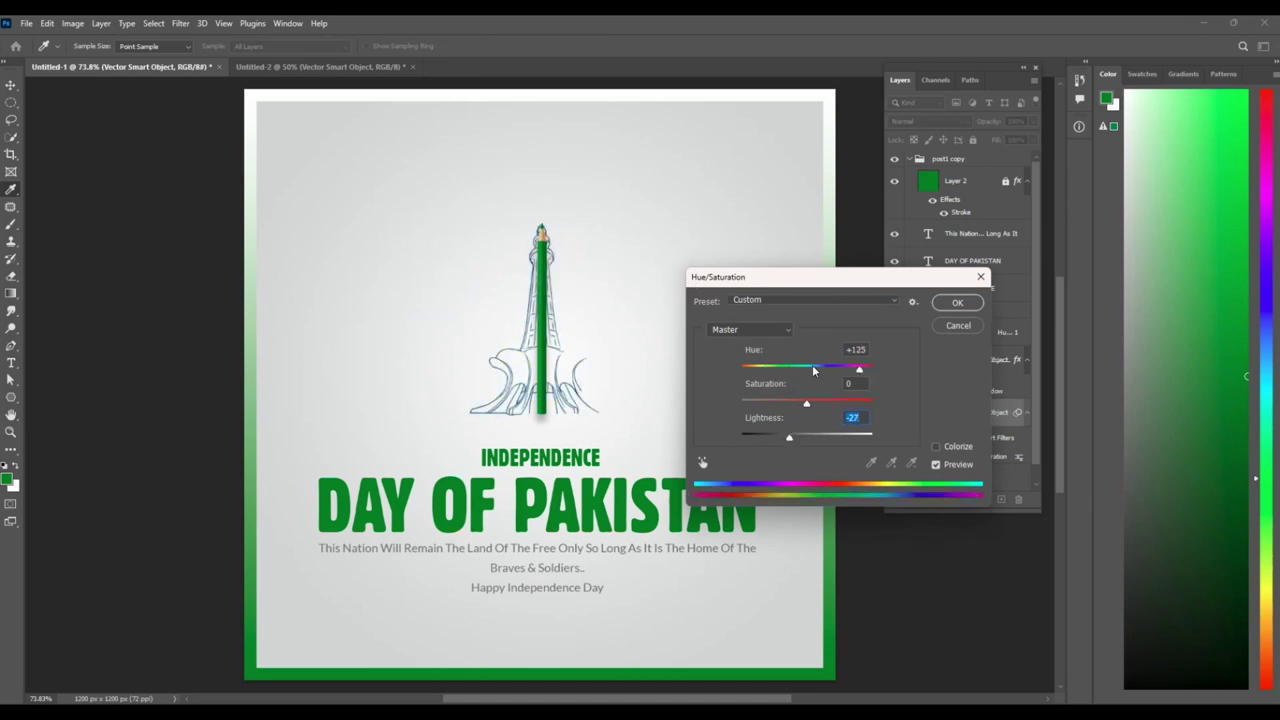
{"action": "left_click", "coordinate": [728, 403]}
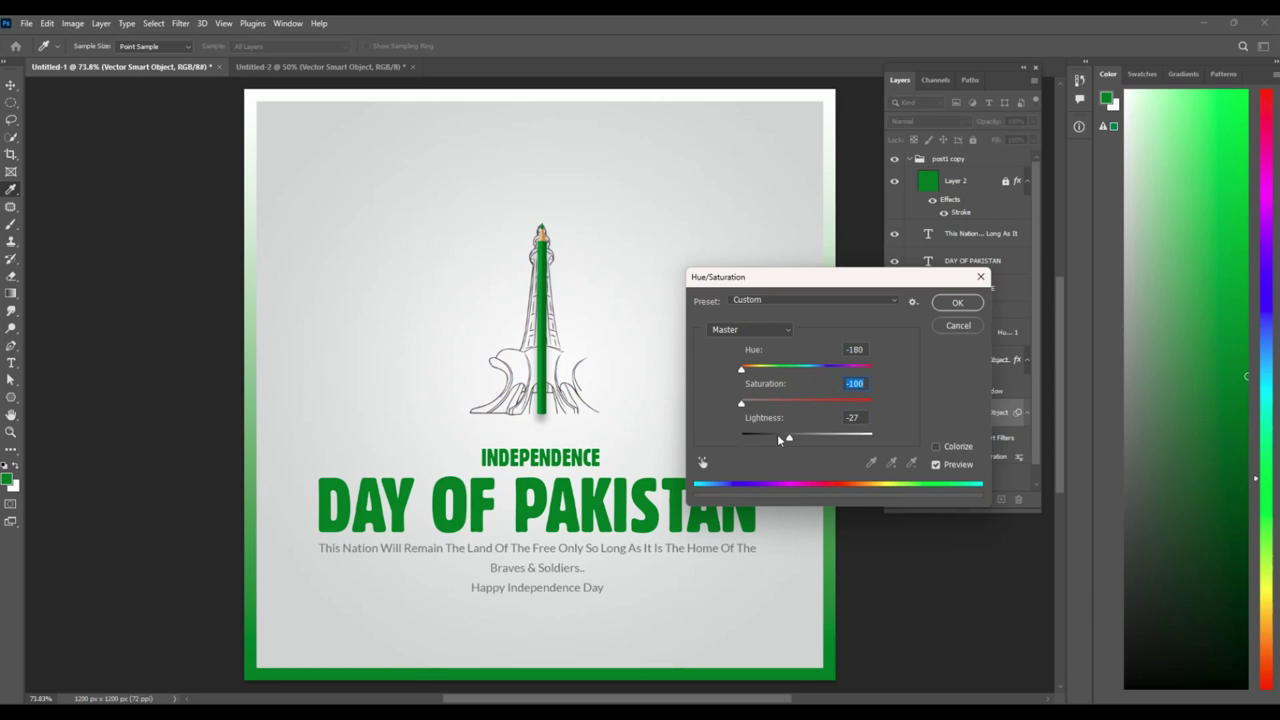
{"action": "left_click_drag", "start_coordinate": [779, 438], "coordinate": [740, 438]}
{"action": "left_click", "coordinate": [746, 438]}
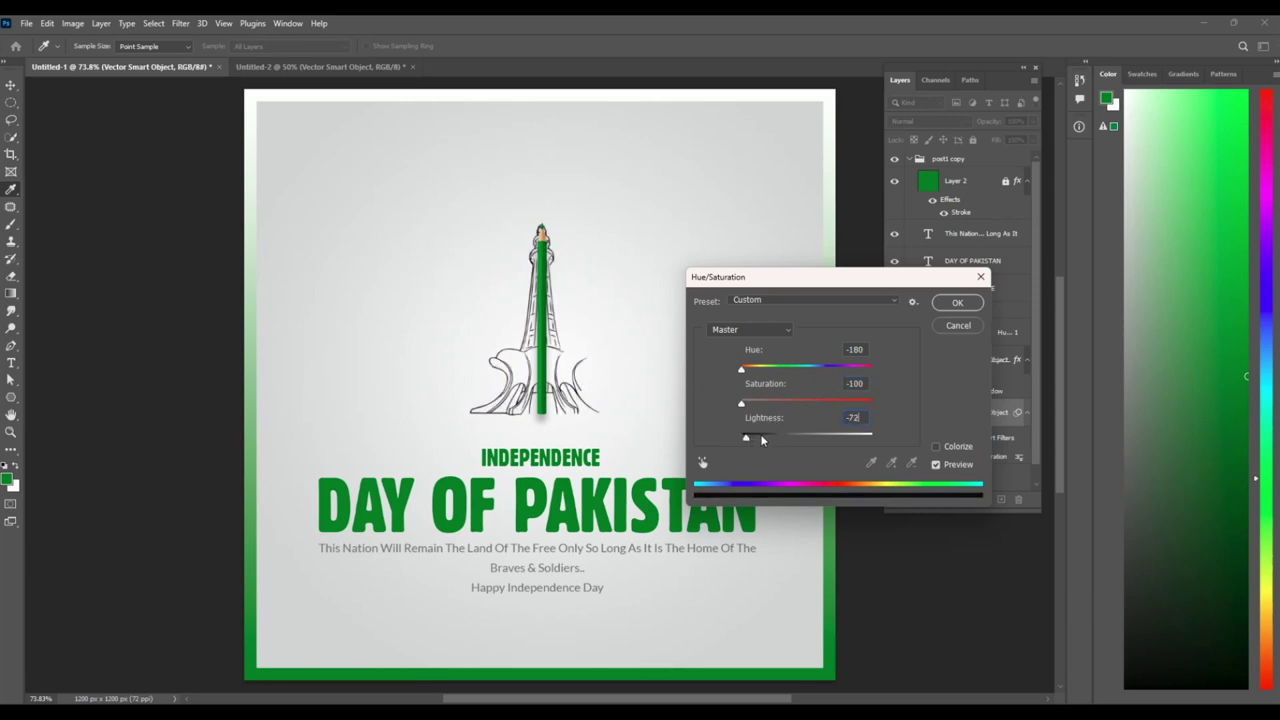
{"action": "left_click", "coordinate": [762, 440]}
{"action": "left_click_drag", "start_coordinate": [764, 438], "coordinate": [787, 436]}
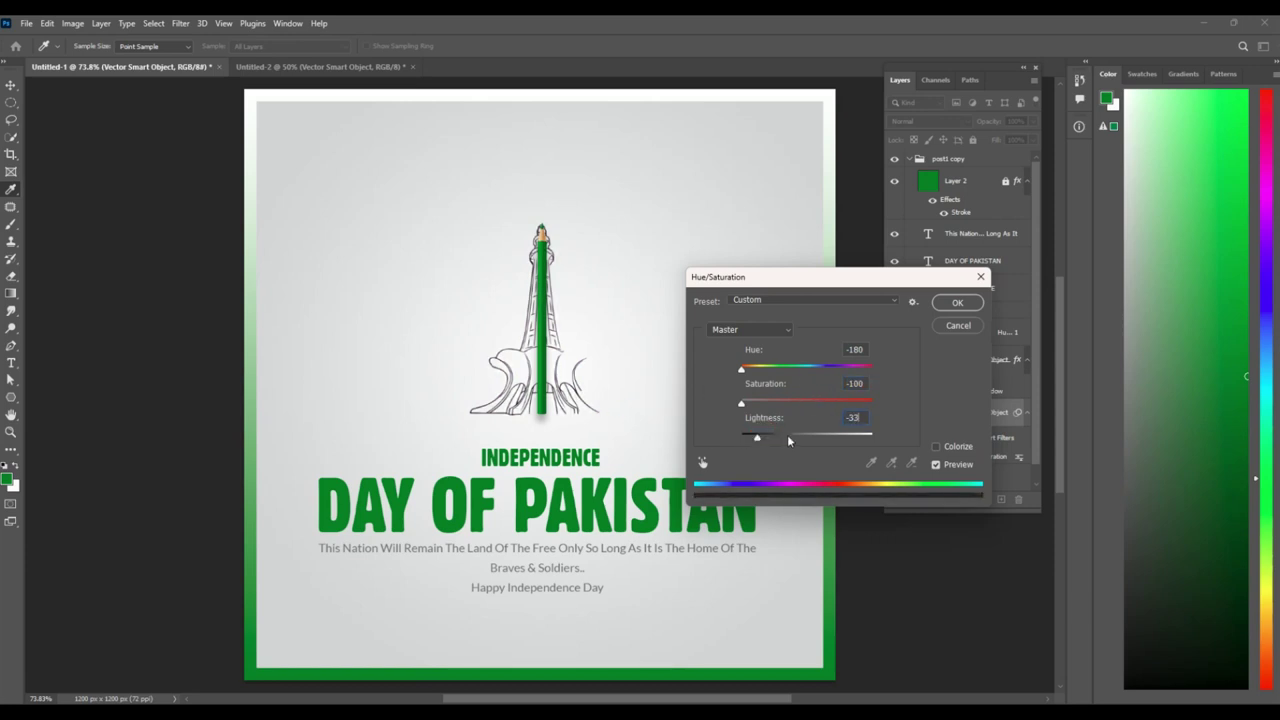
{"action": "left_click", "coordinate": [950, 305]}
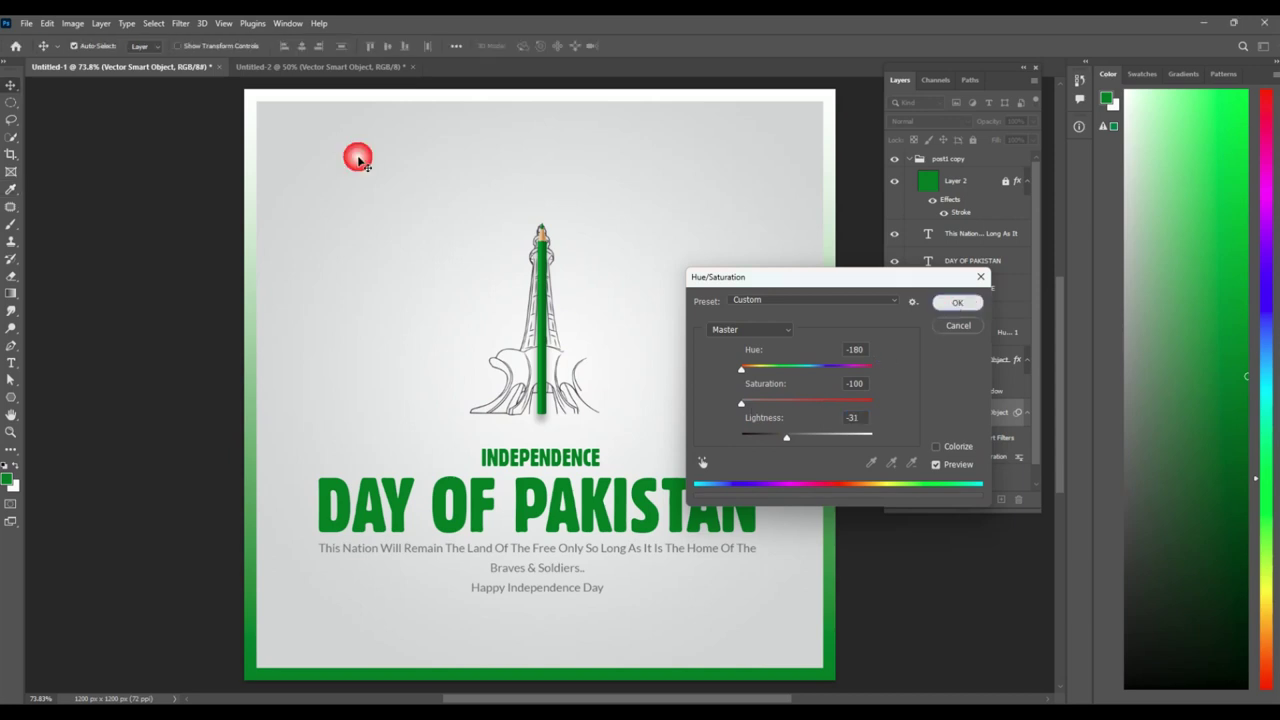
{"action": "left_click", "coordinate": [289, 68]}
{"action": "mouse_move", "coordinate": [569, 223]}
{"action": "left_mouse_down"}
{"action": "mouse_move", "coordinate": [268, 120]}
{"action": "mouse_move", "coordinate": [605, 233]}
{"action": "left_mouse_up"}
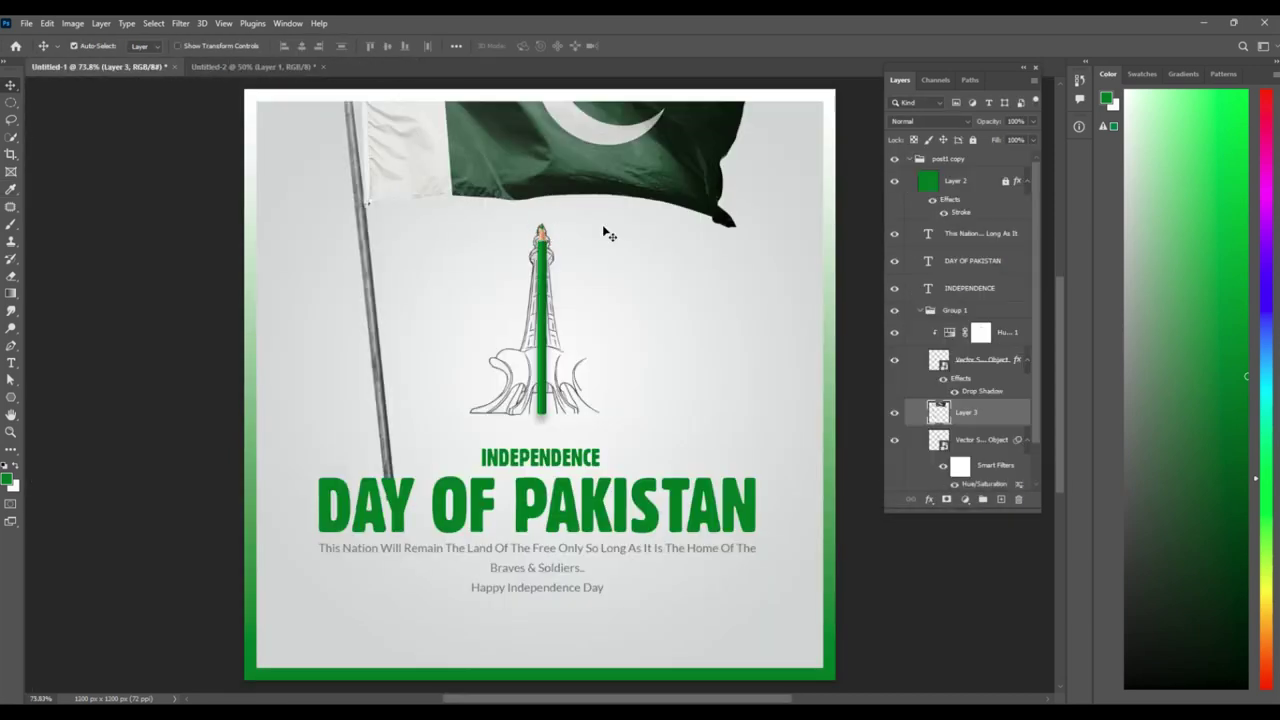
Make the flag a Smart Object, shrink it to a tiny flag, and plant it on the pencil tip
{"action": "right_click", "coordinate": [997, 425]}
{"action": "left_click", "coordinate": [1150, 325]}
{"action": "key", "text": "ctrl+t"}
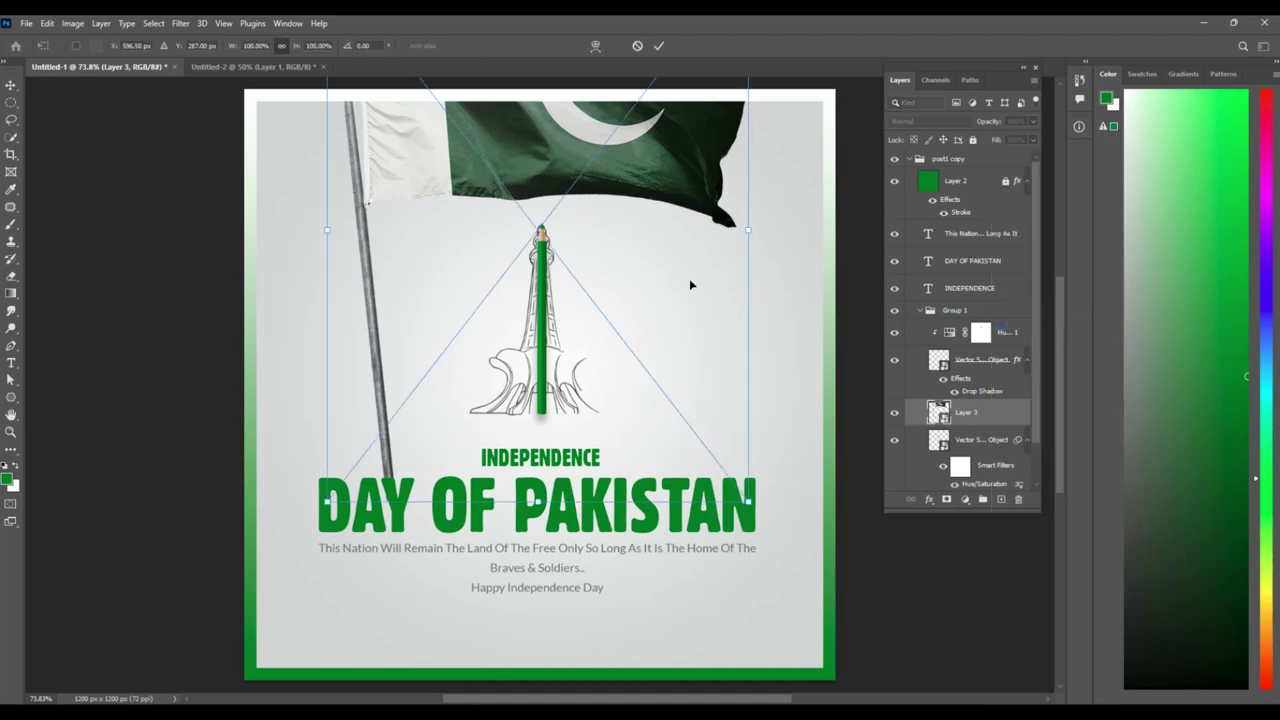
{"action": "left_click_drag", "start_coordinate": [748, 500], "coordinate": [524, 283]}
{"action": "left_click_drag", "start_coordinate": [537, 230], "coordinate": [551, 215]}
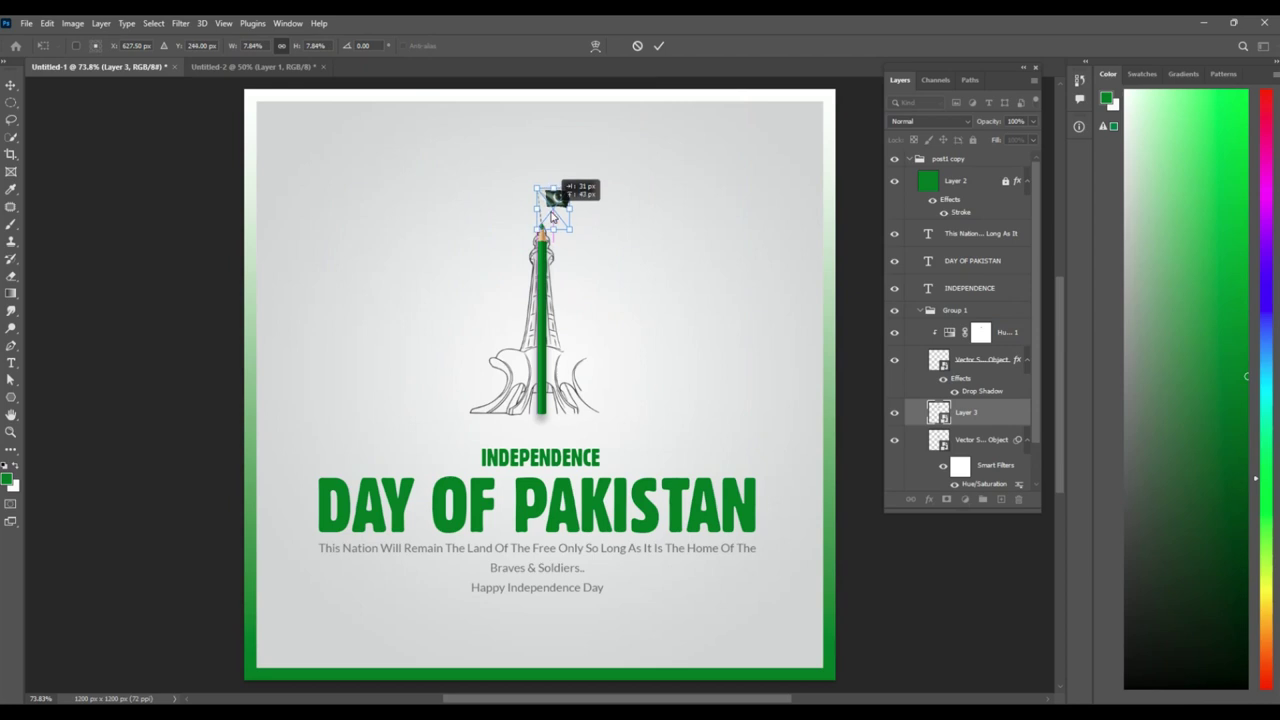
{"action": "key", "text": "Return"}
{"action": "left_click_drag", "start_coordinate": [552, 212], "coordinate": [558, 211]}
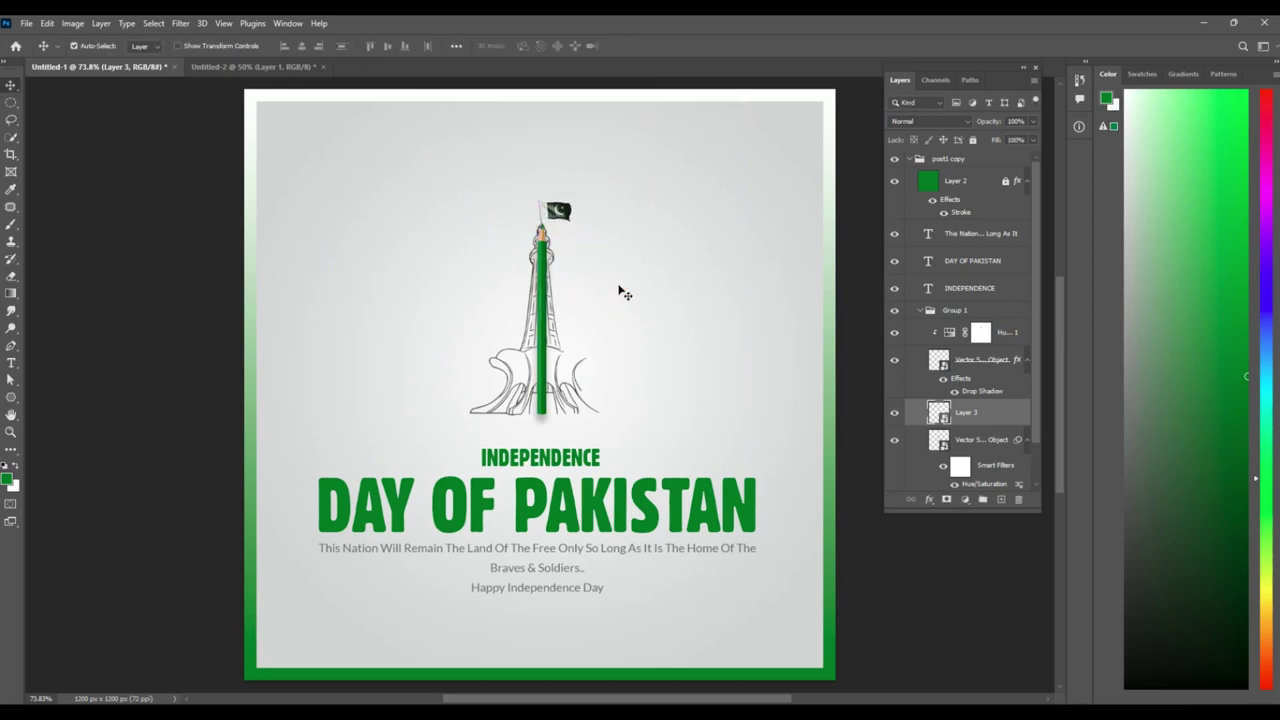